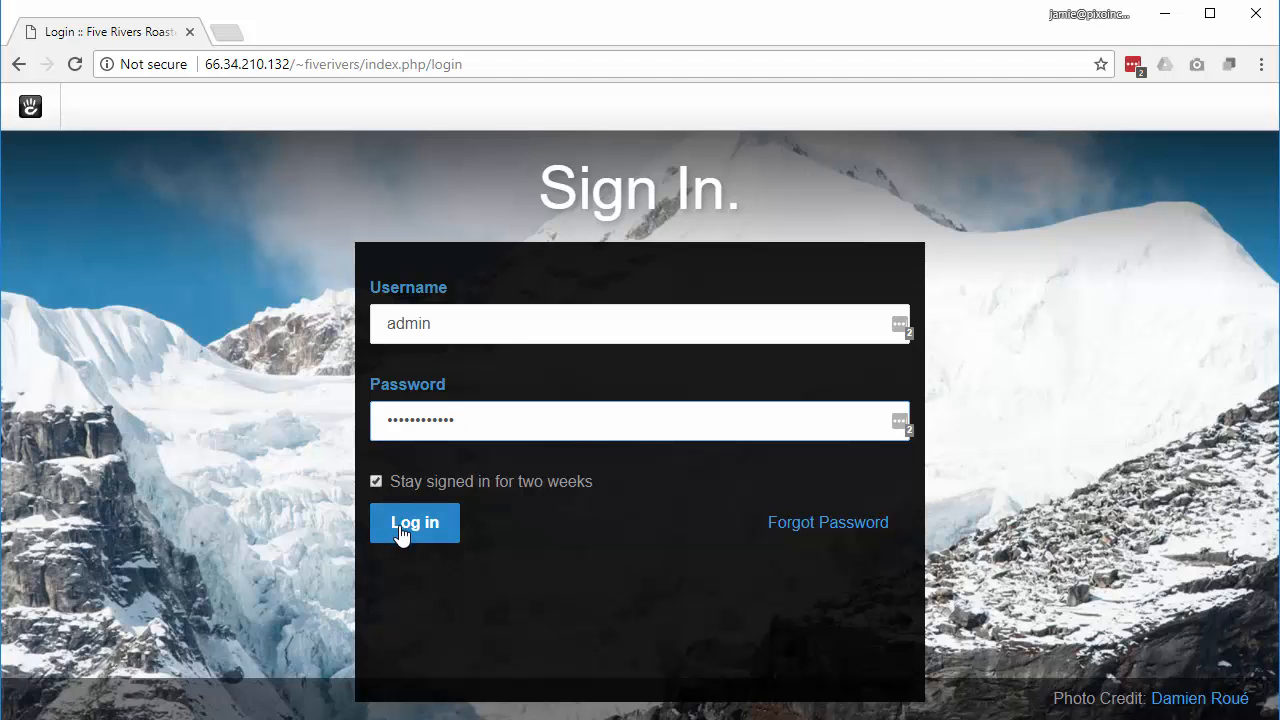
Step: Sign in to the site's admin area and dismiss the password manager's update prompt
click(400, 535)
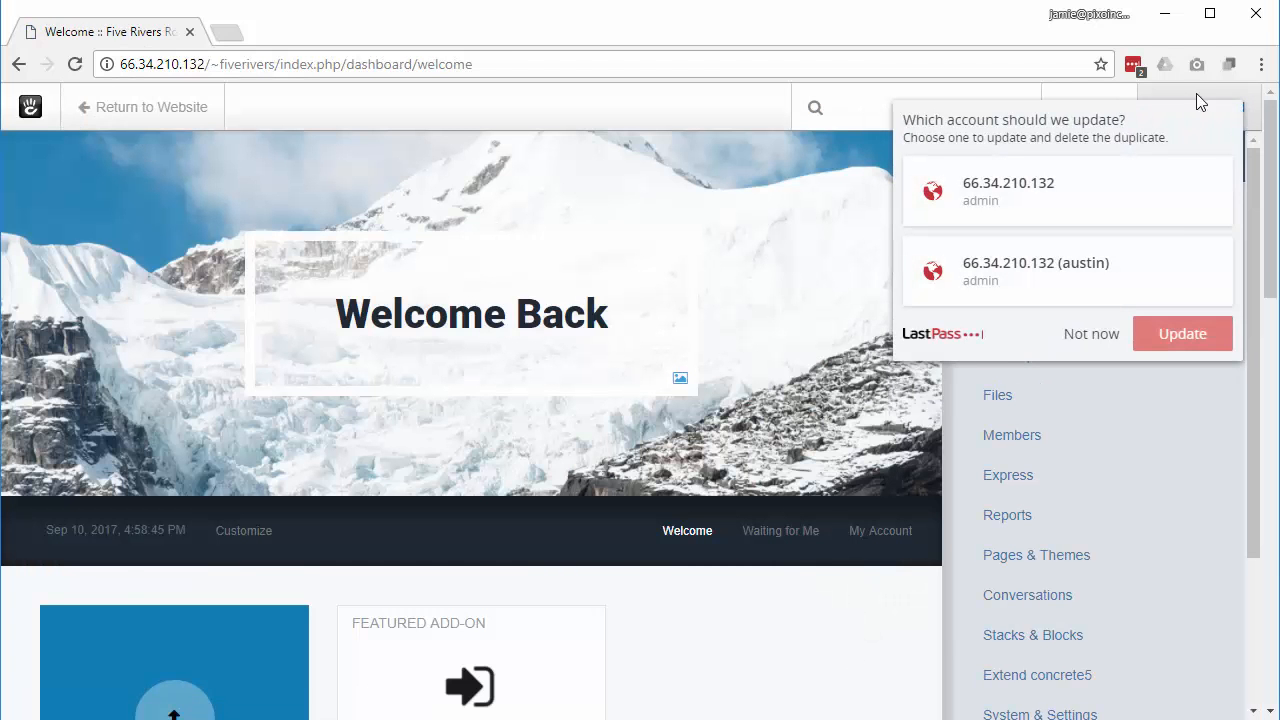
click(1078, 334)
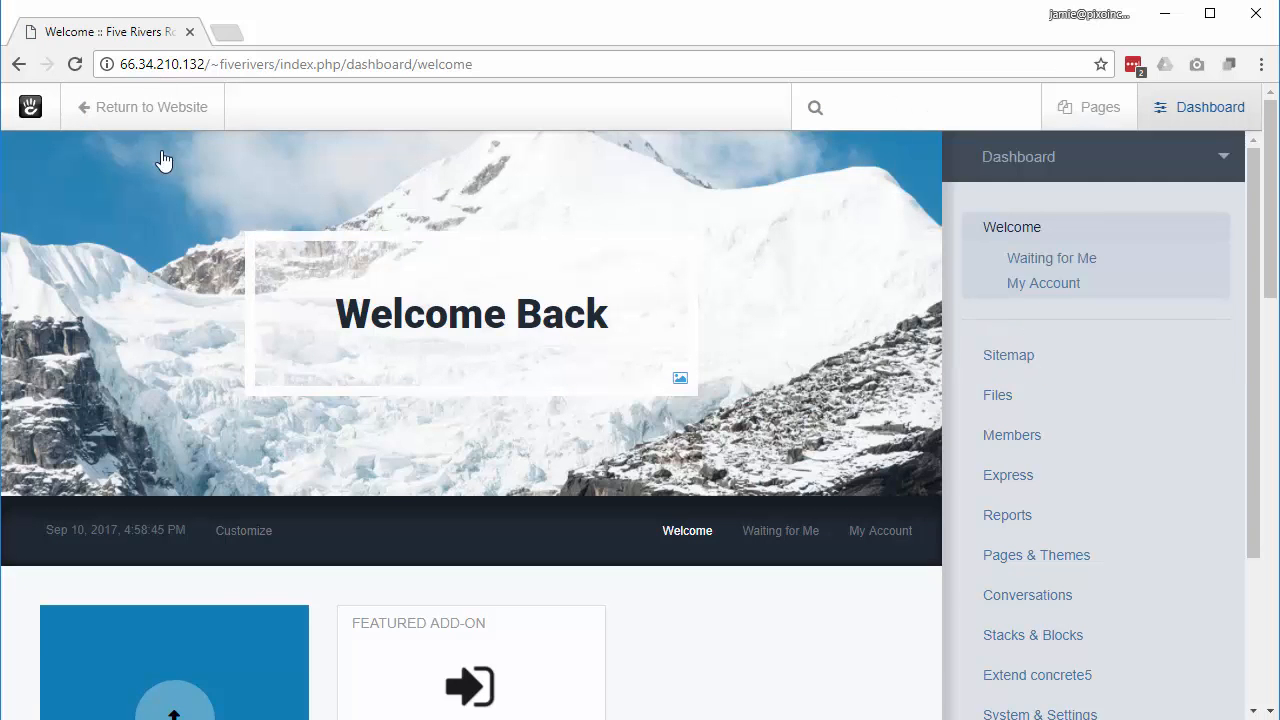
Step: Leave the dashboard for the Five Rivers Roasters website and open the About Us page
click(180, 104)
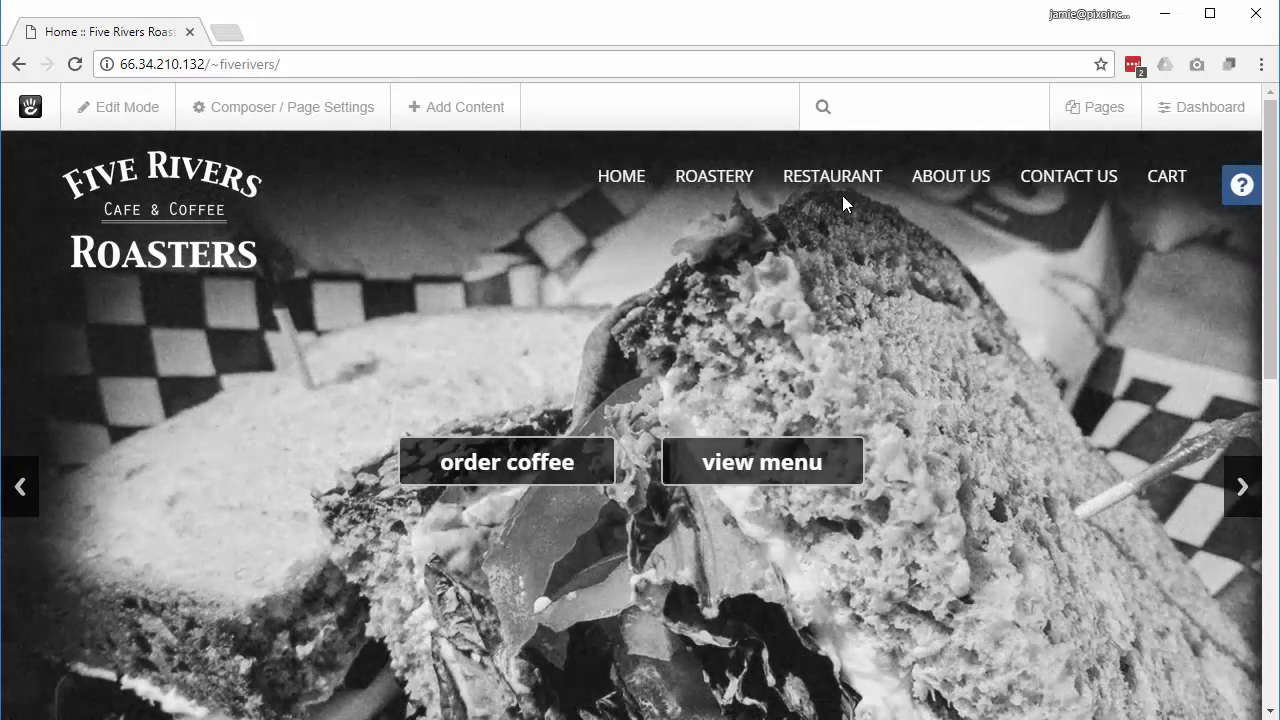
click(927, 185)
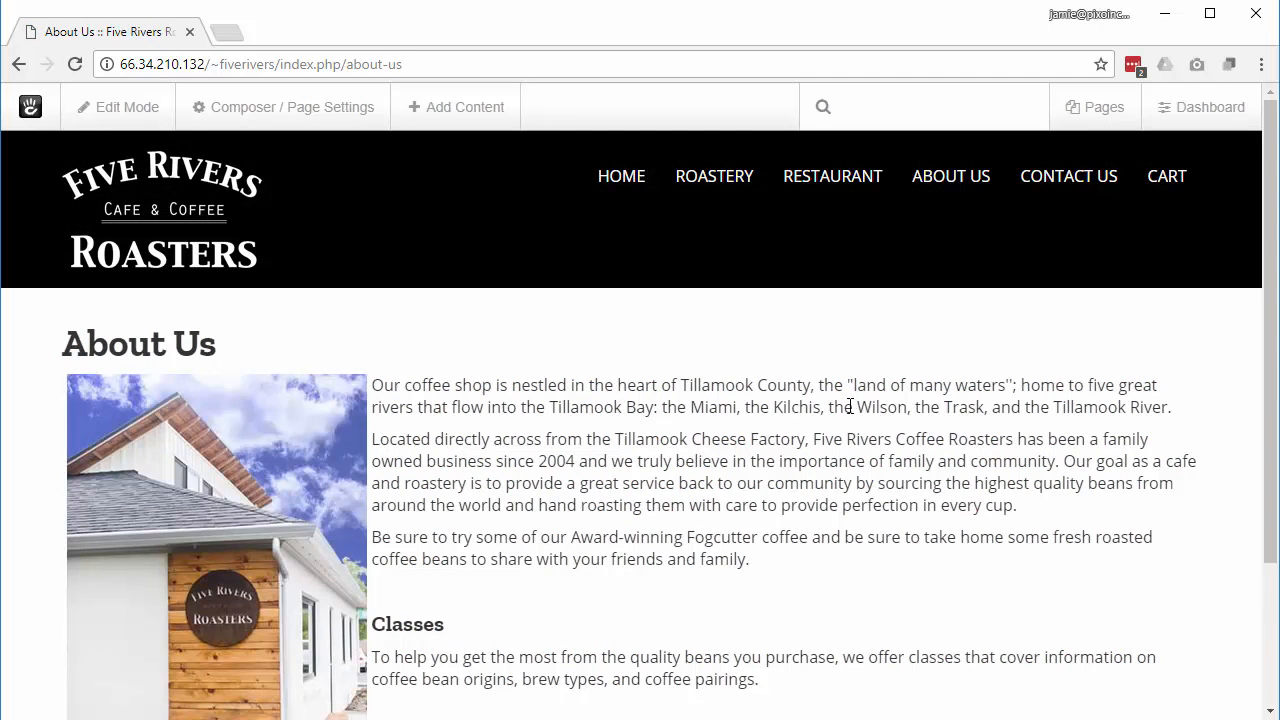
Step: Switch the About Us page into edit mode so its Main area blocks are editable
scroll(639, 455, down, 2)
scroll(640, 463, up, 2)
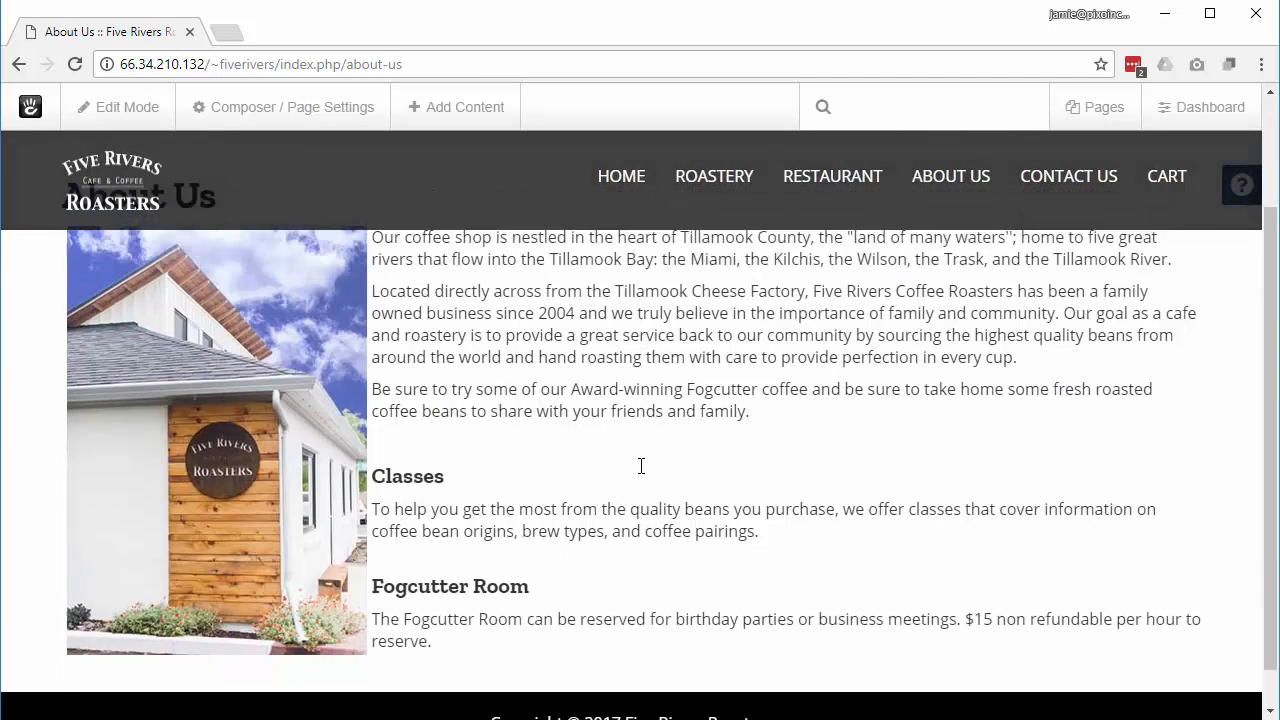
click(141, 116)
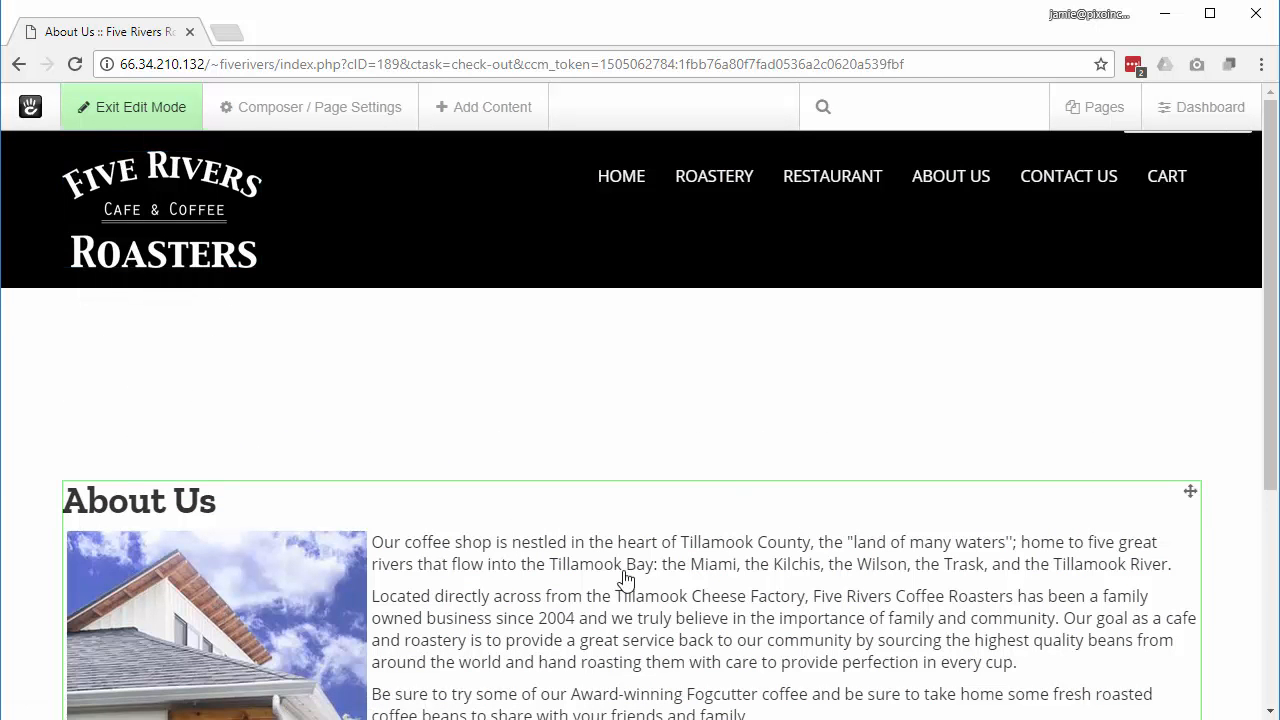
scroll(771, 412, down, 5)
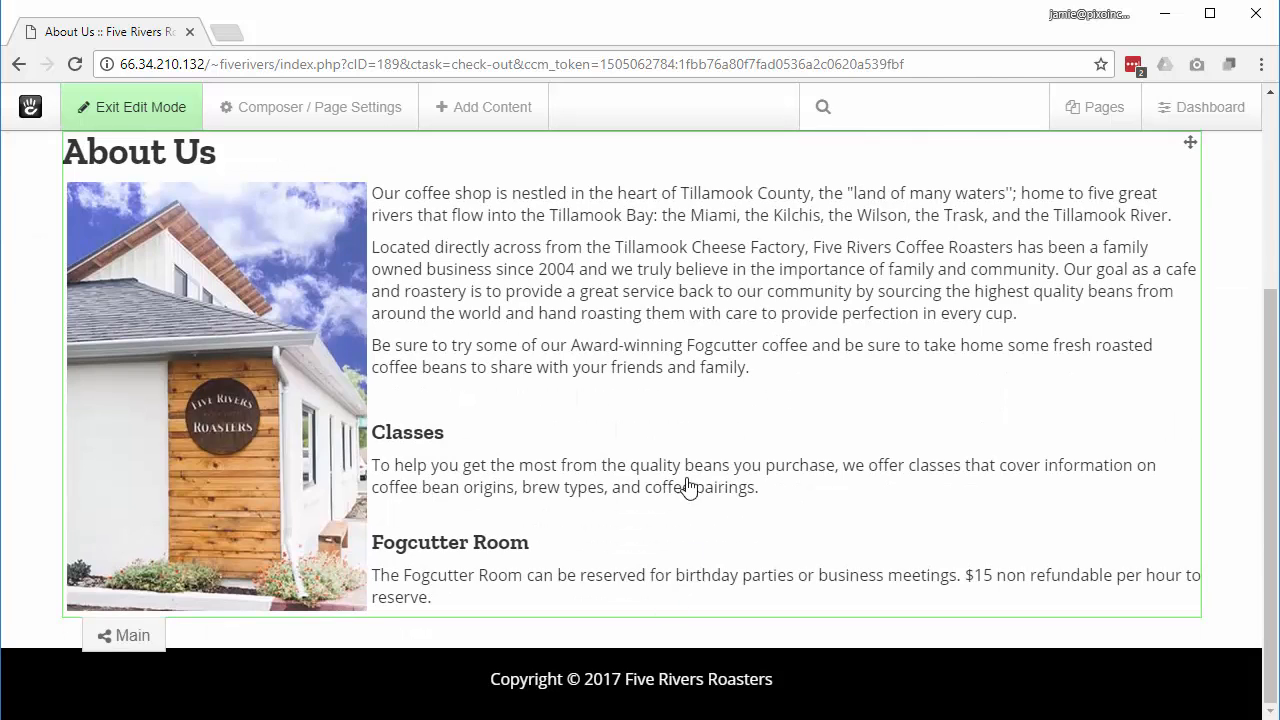
scroll(820, 363, up, 5)
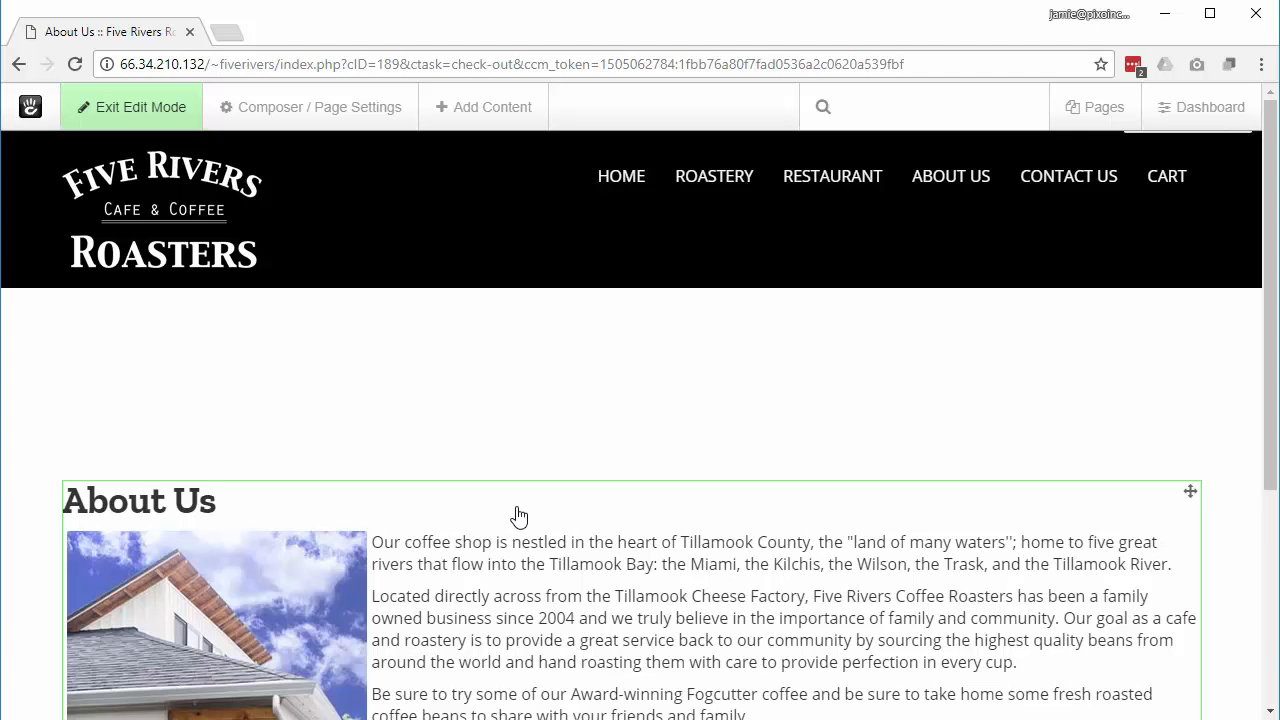
Step: Edit the About Us content block, placing the cursor on the empty line above Classes
click(445, 522)
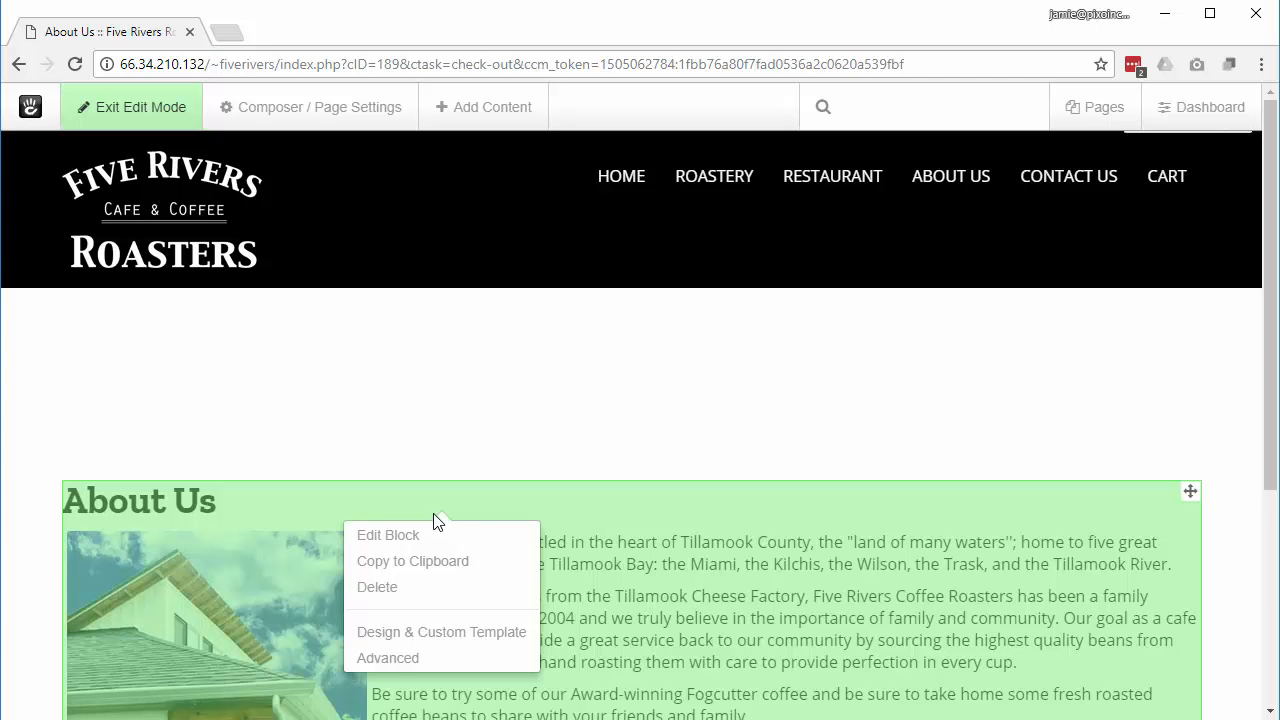
click(387, 538)
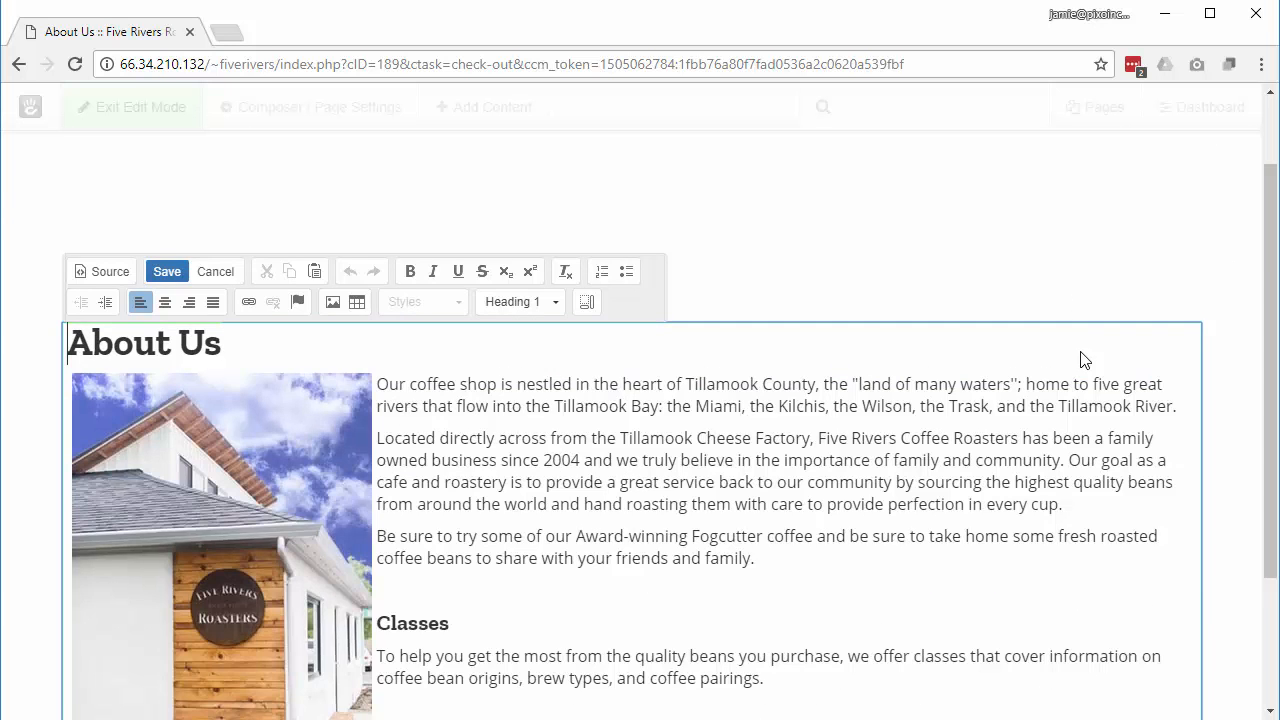
scroll(1085, 360, down, 1)
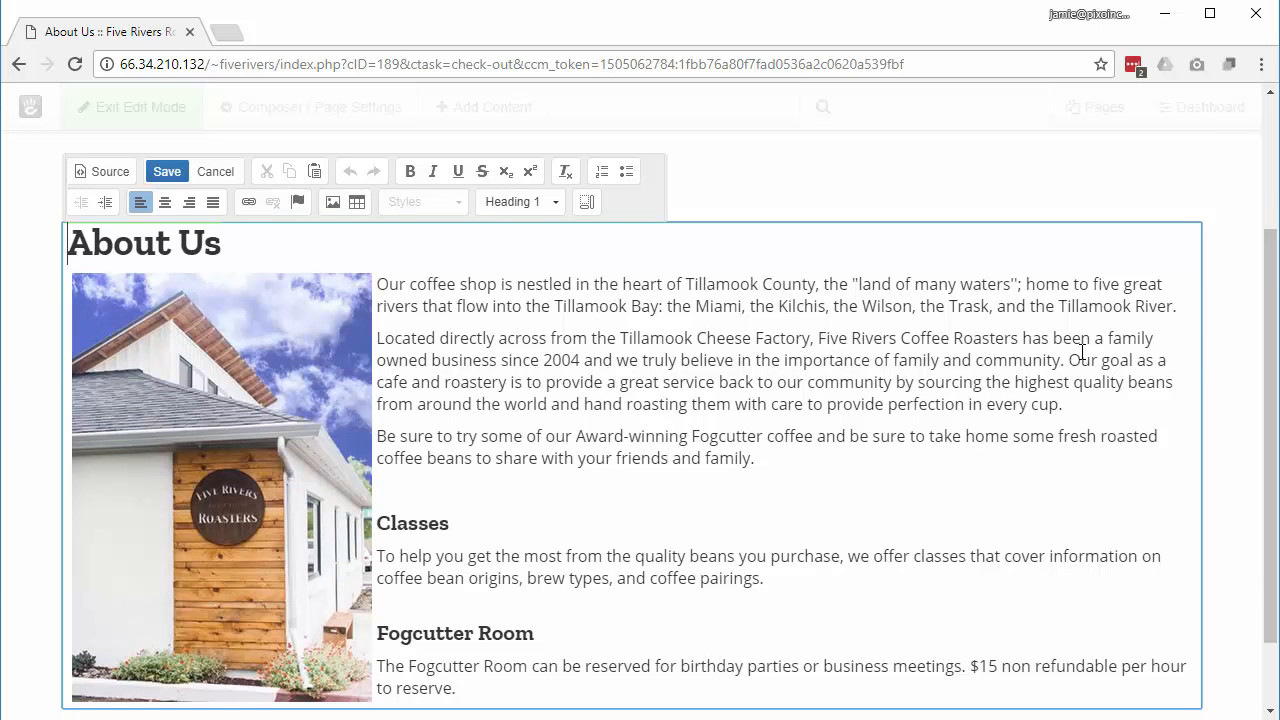
click(807, 473)
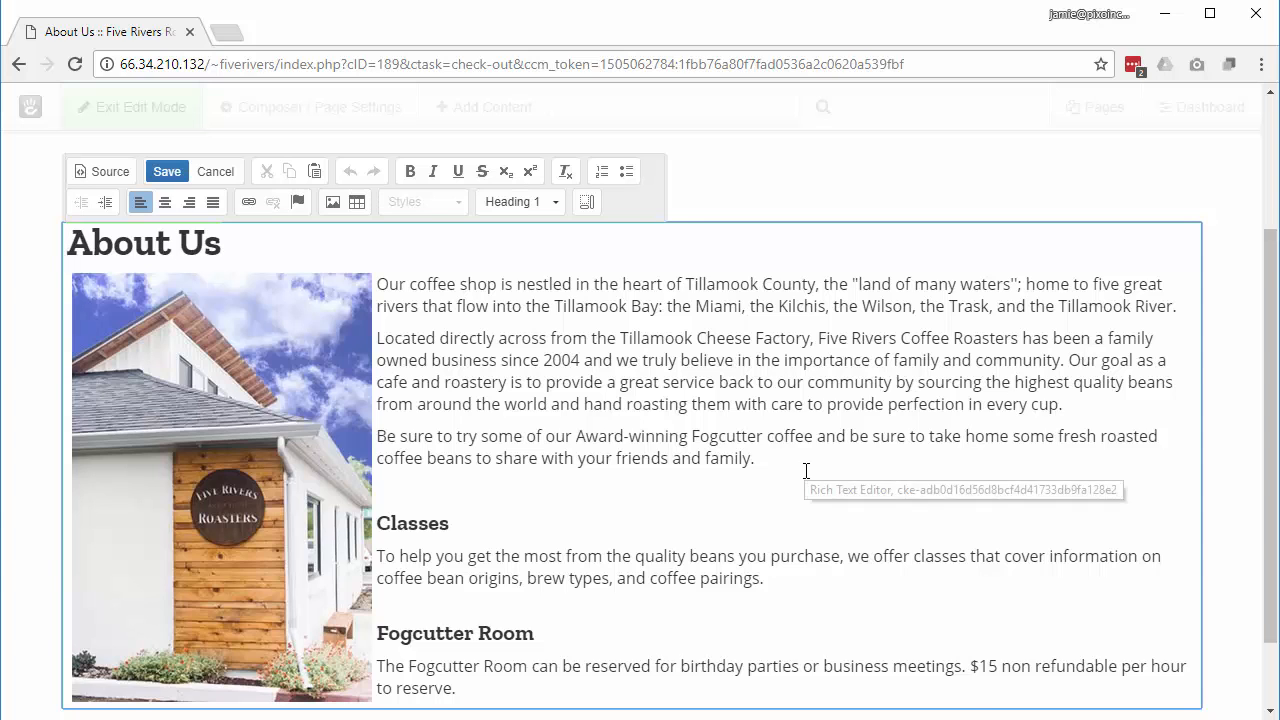
Step: Write 'Add some content.' above Classes, making 'content' bold, italic and underlined
text(A)
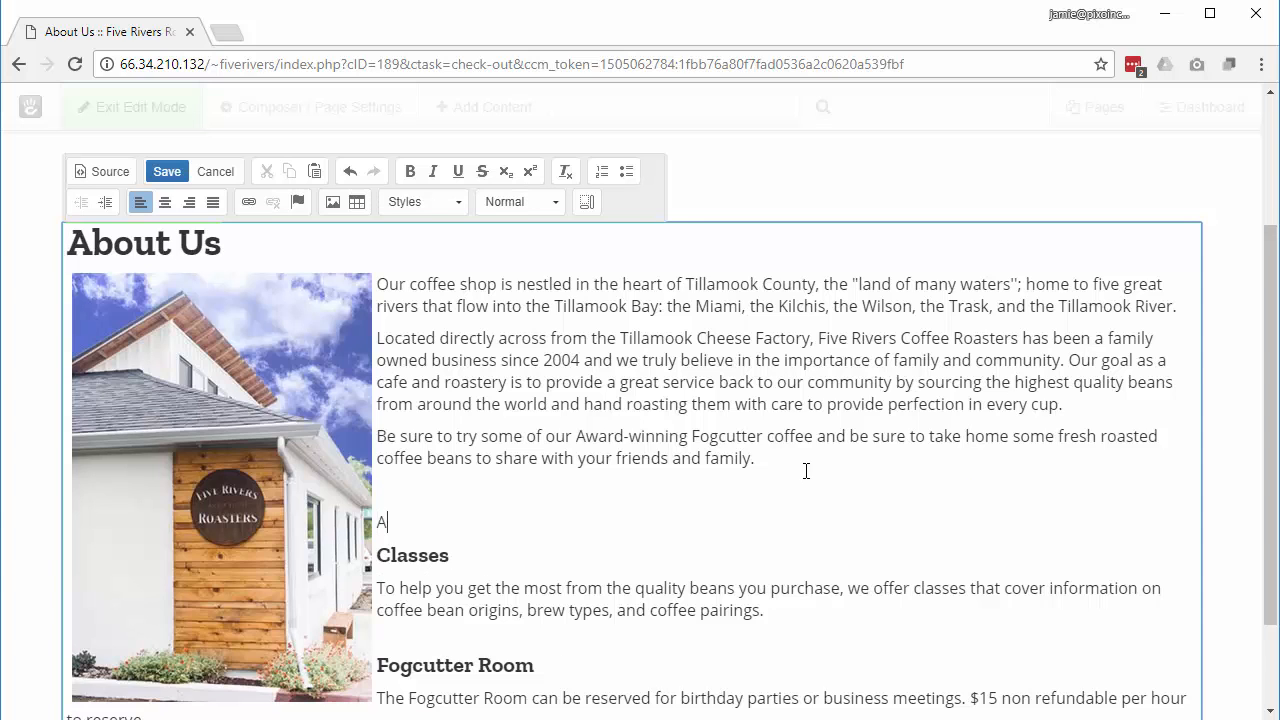
text(dd somecontent)
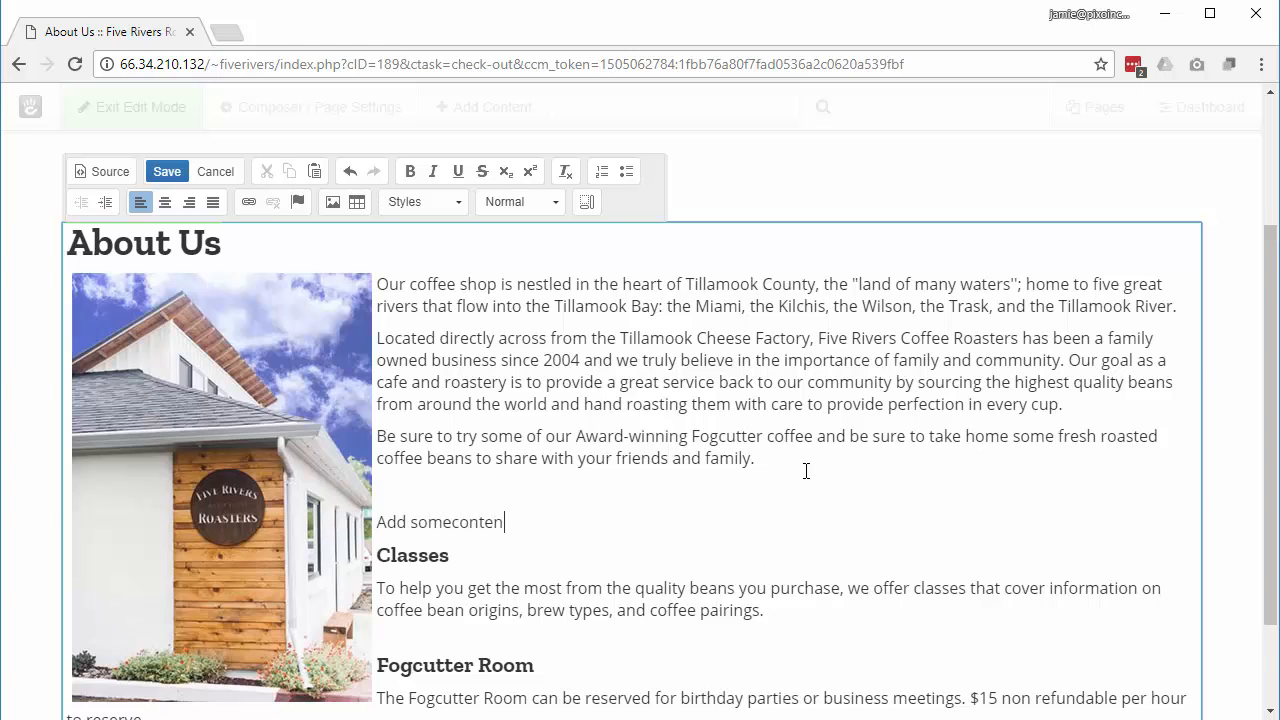
key(Left)
key(Left)
key(Left)
key(Left)
key(Left)
key(Left)
key(Left)
key(Right)
key(Right)
key(Right)
key(Right)
key(Right)
key(Right)
key(Right)
drag(457, 522, 515, 520)
click(410, 171)
click(434, 172)
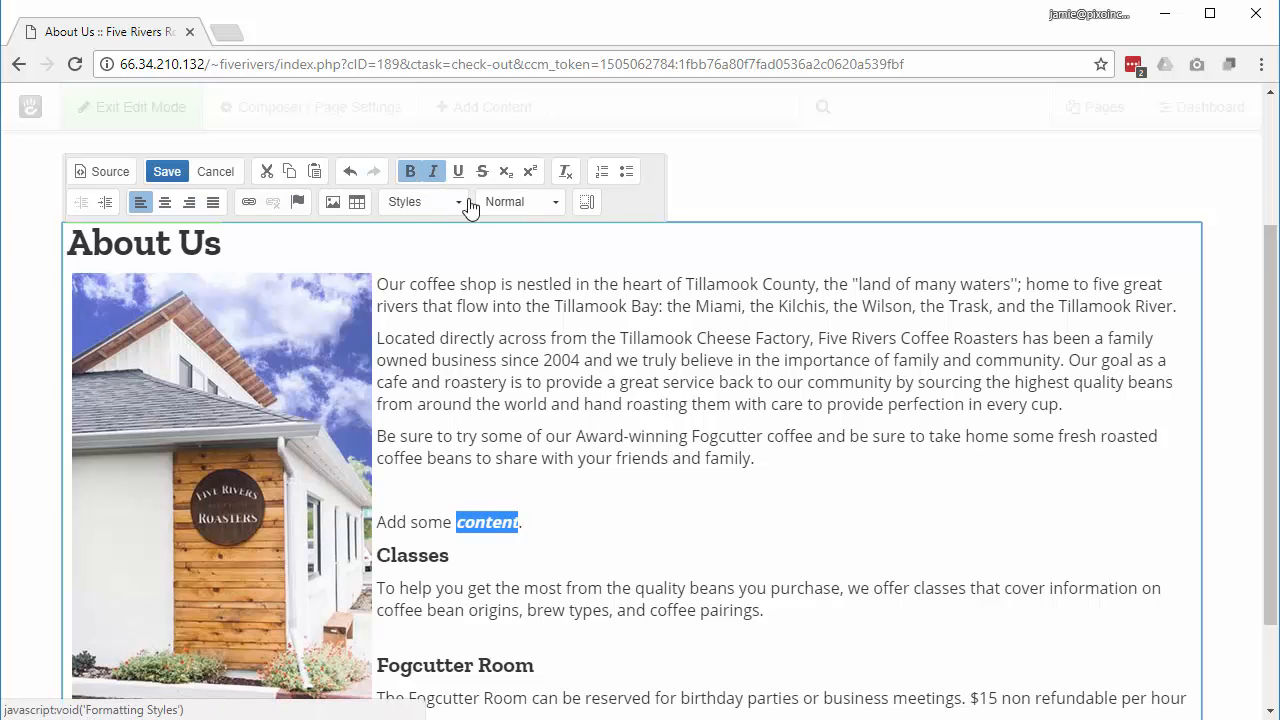
click(458, 171)
click(552, 513)
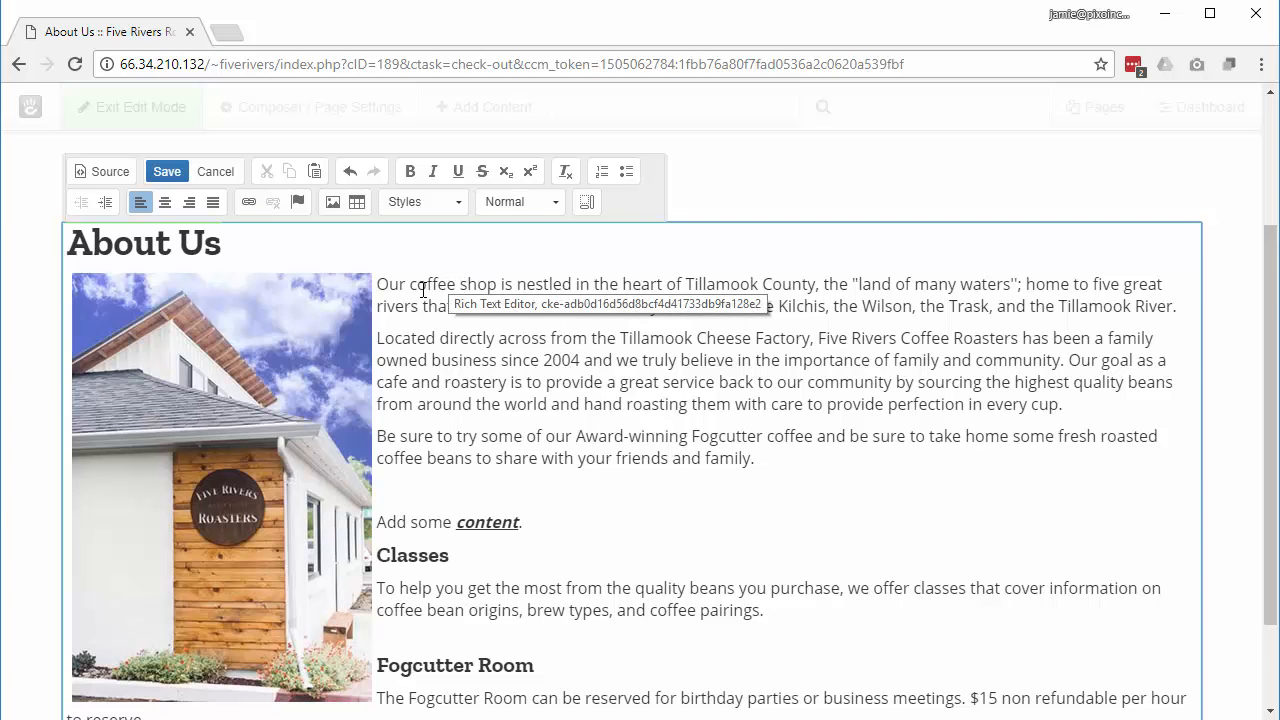
drag(412, 284, 497, 288)
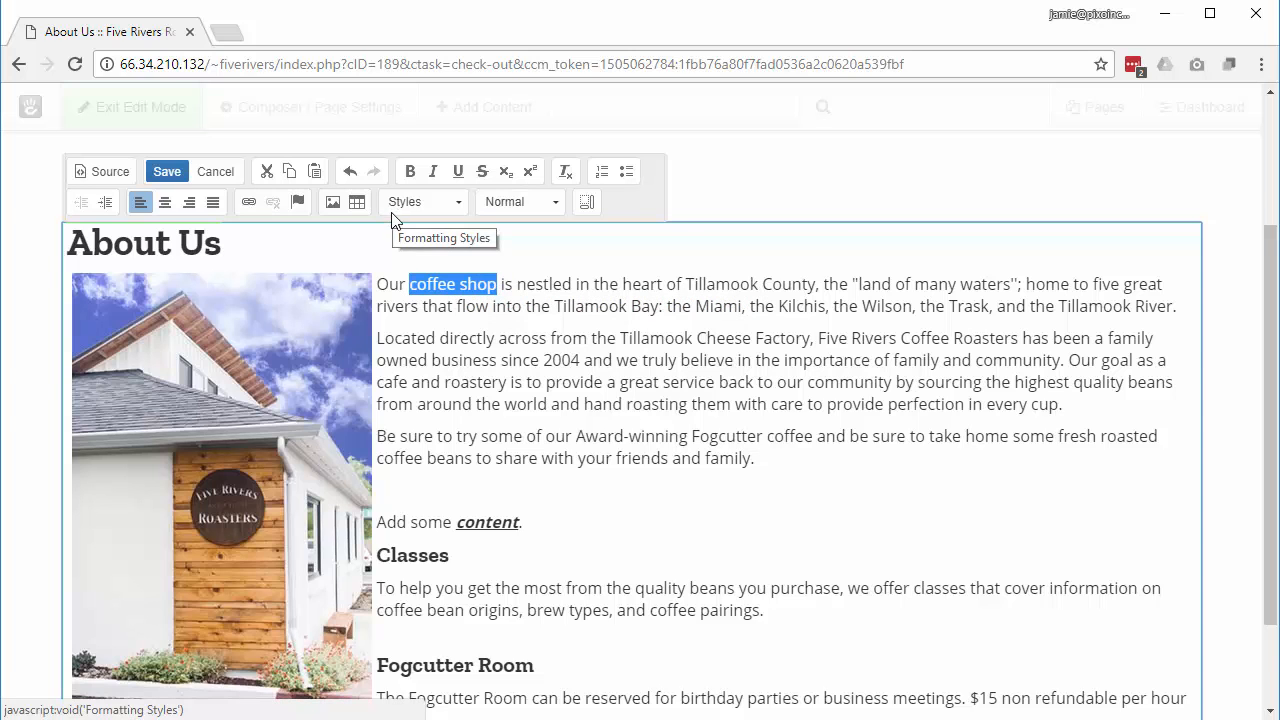
click(249, 203)
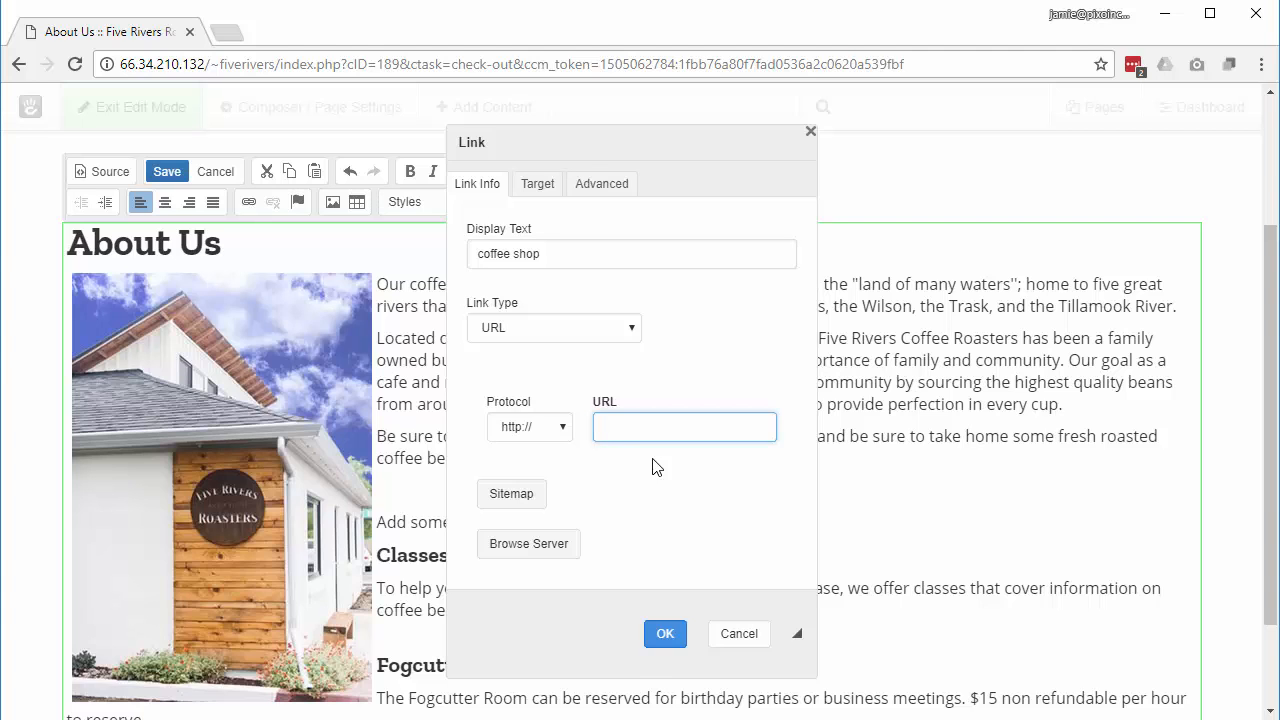
text(www.google.com)
click(663, 632)
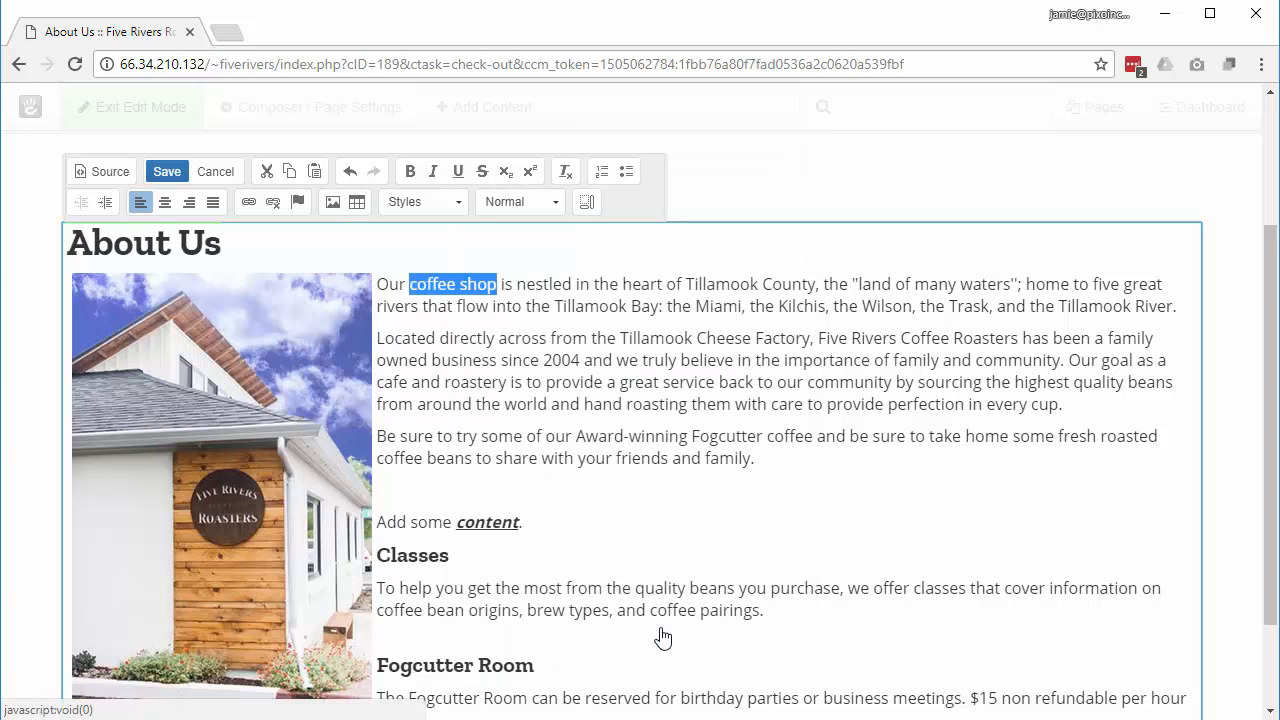
click(551, 522)
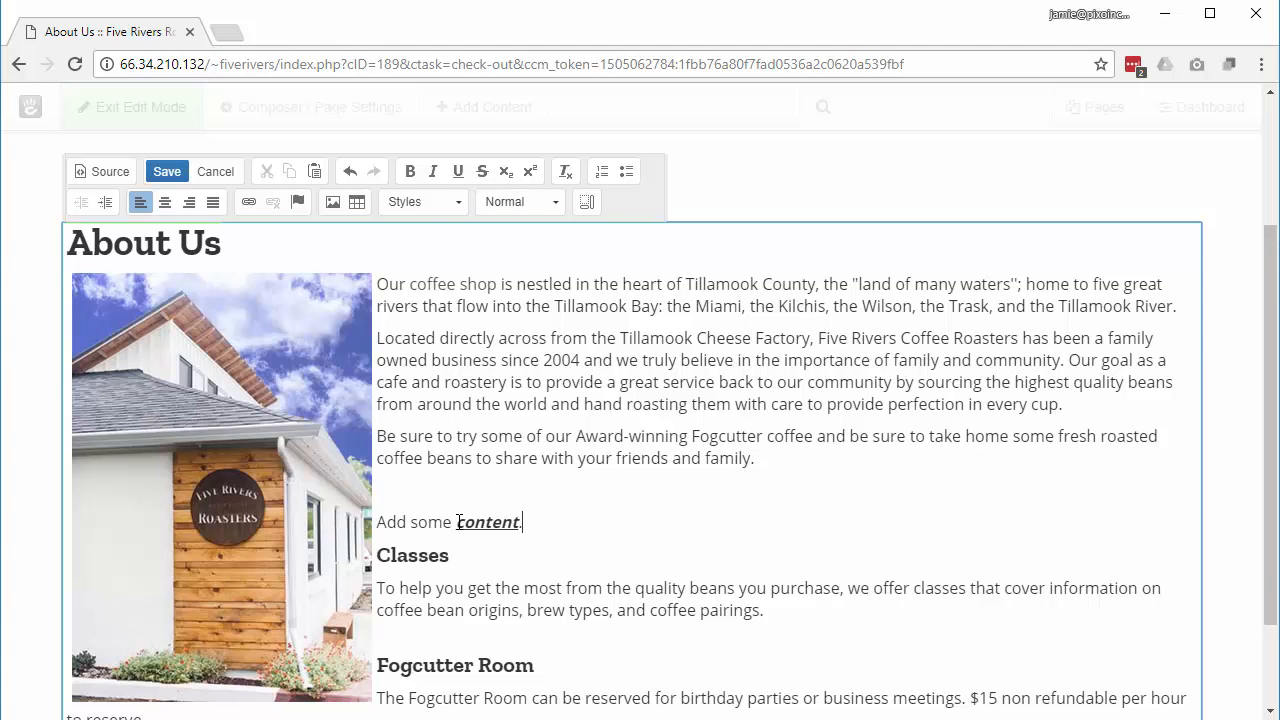
Step: Link the word 'content' to the Restaurant page under Roastery > Products in the sitemap
drag(455, 522, 519, 519)
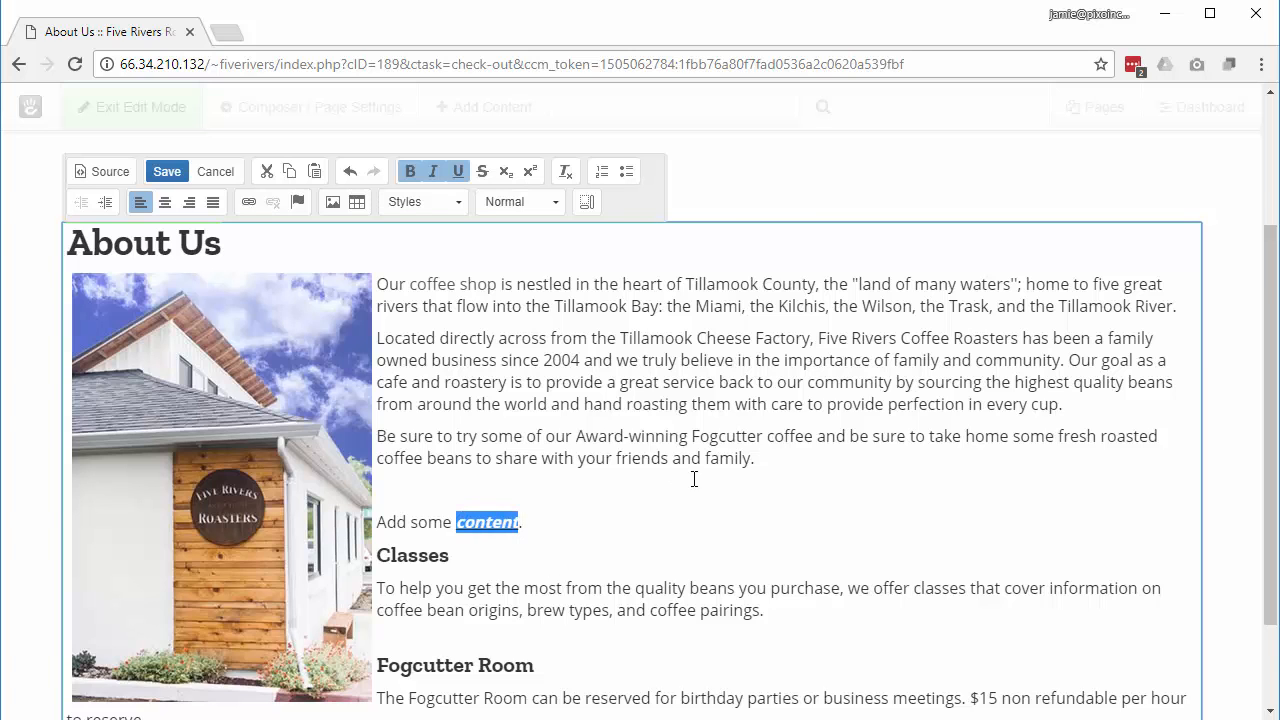
click(248, 202)
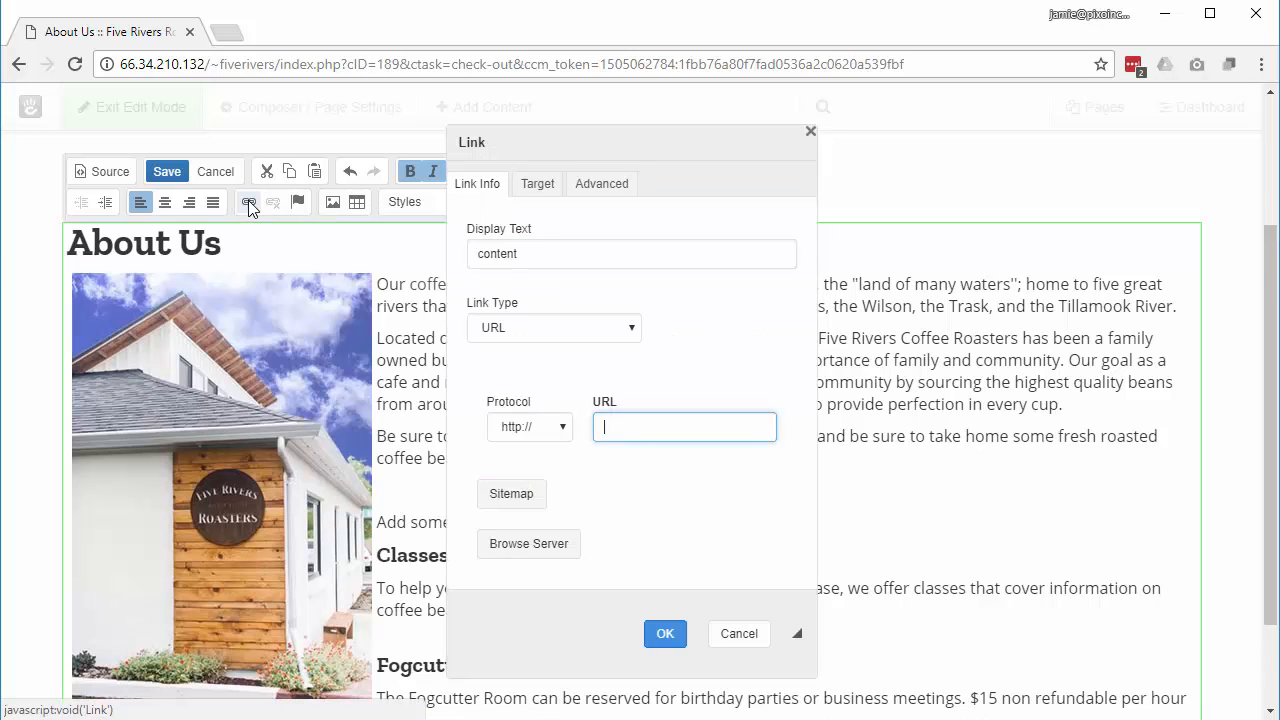
click(511, 495)
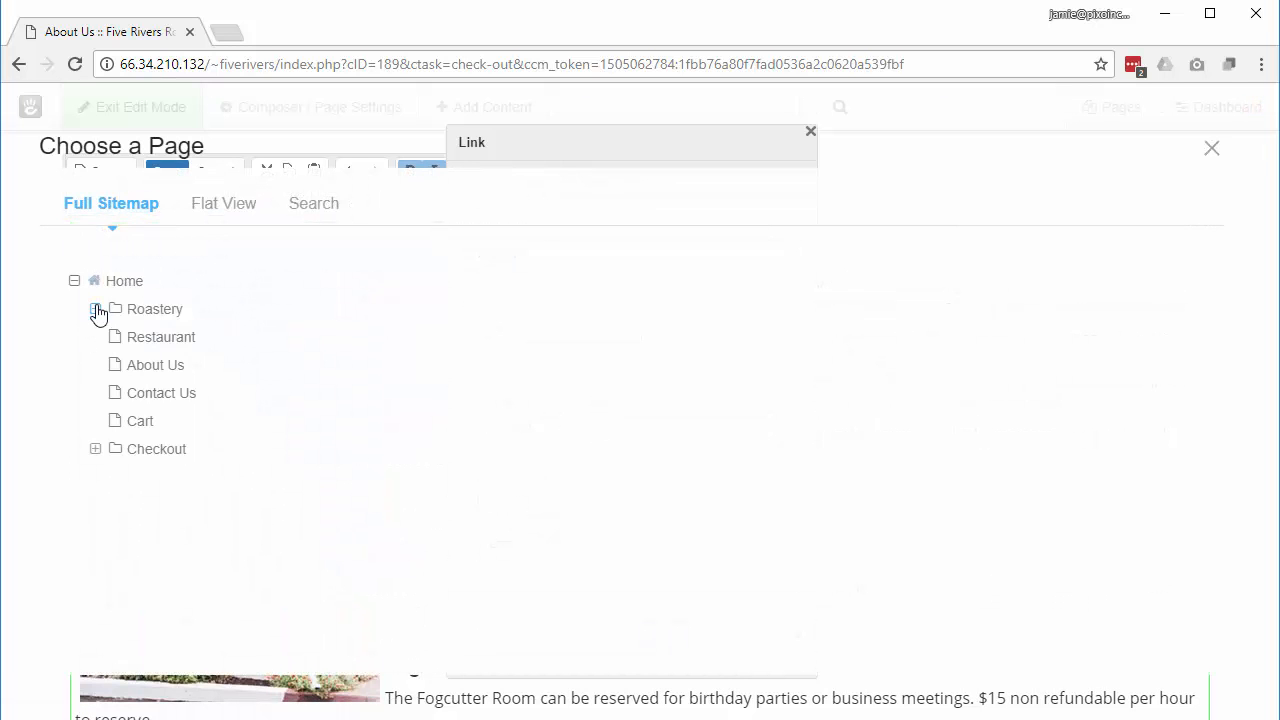
click(96, 310)
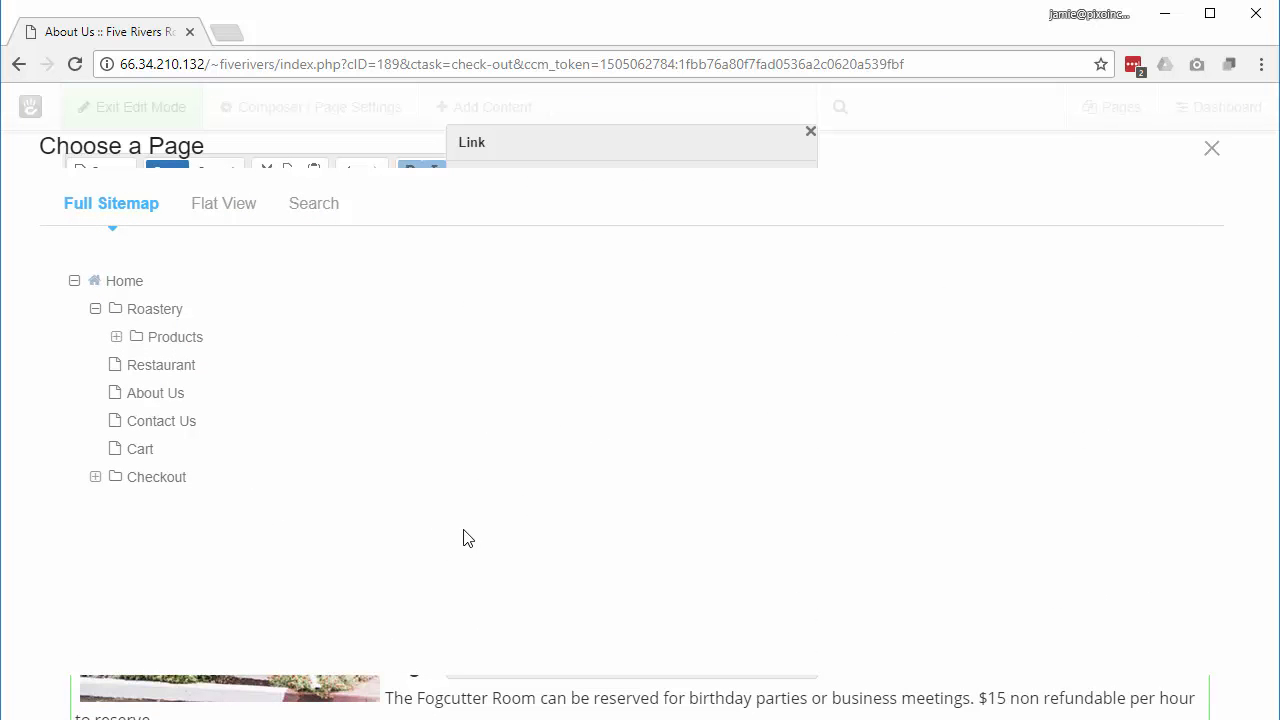
click(116, 337)
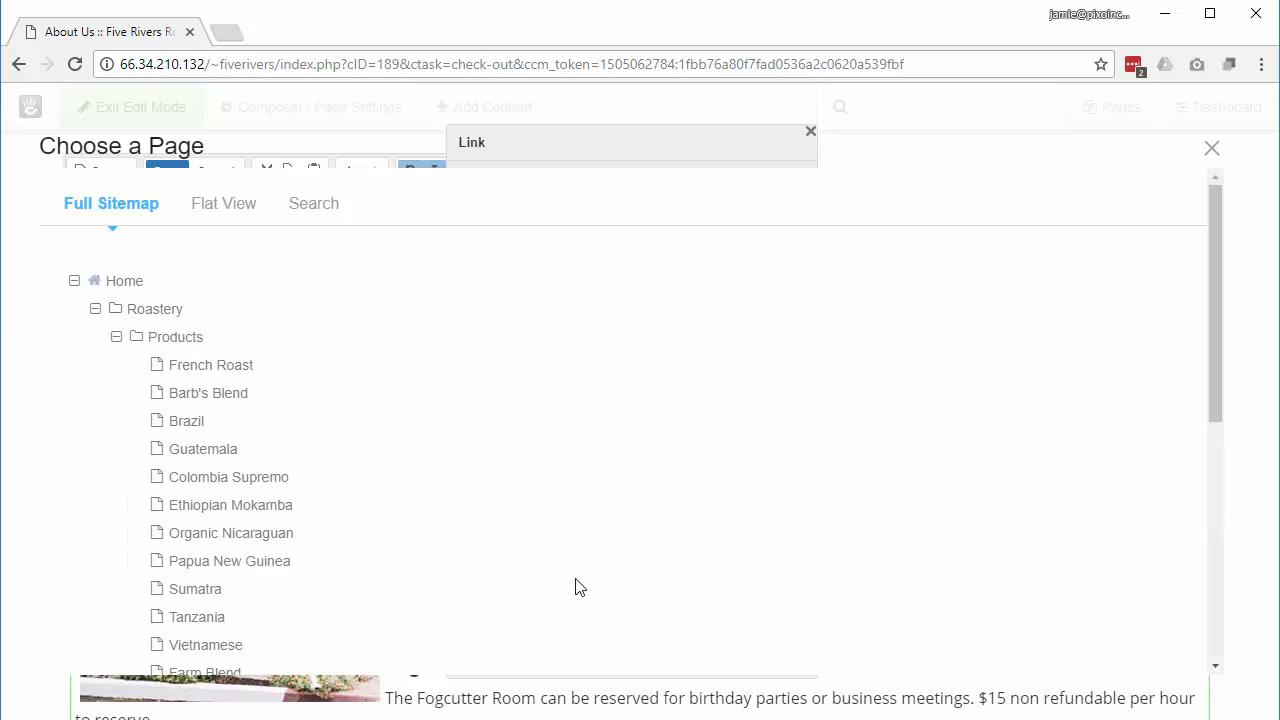
scroll(320, 500, down, 5)
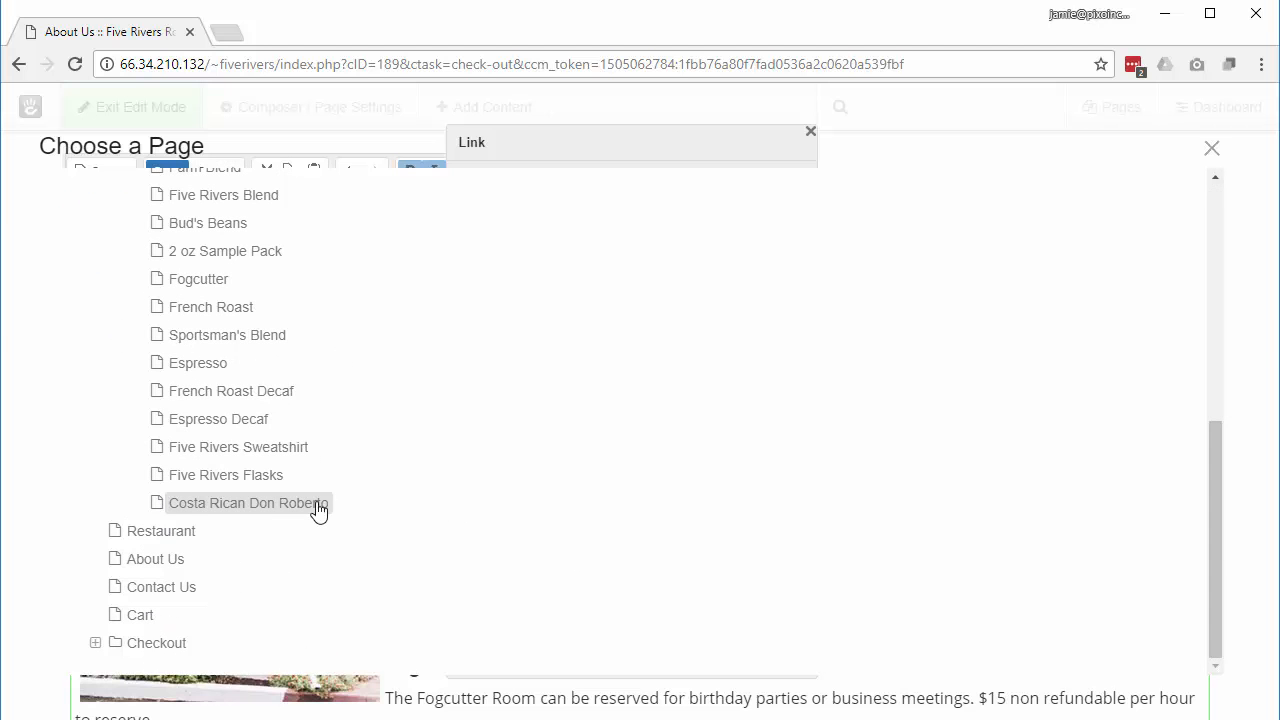
click(173, 540)
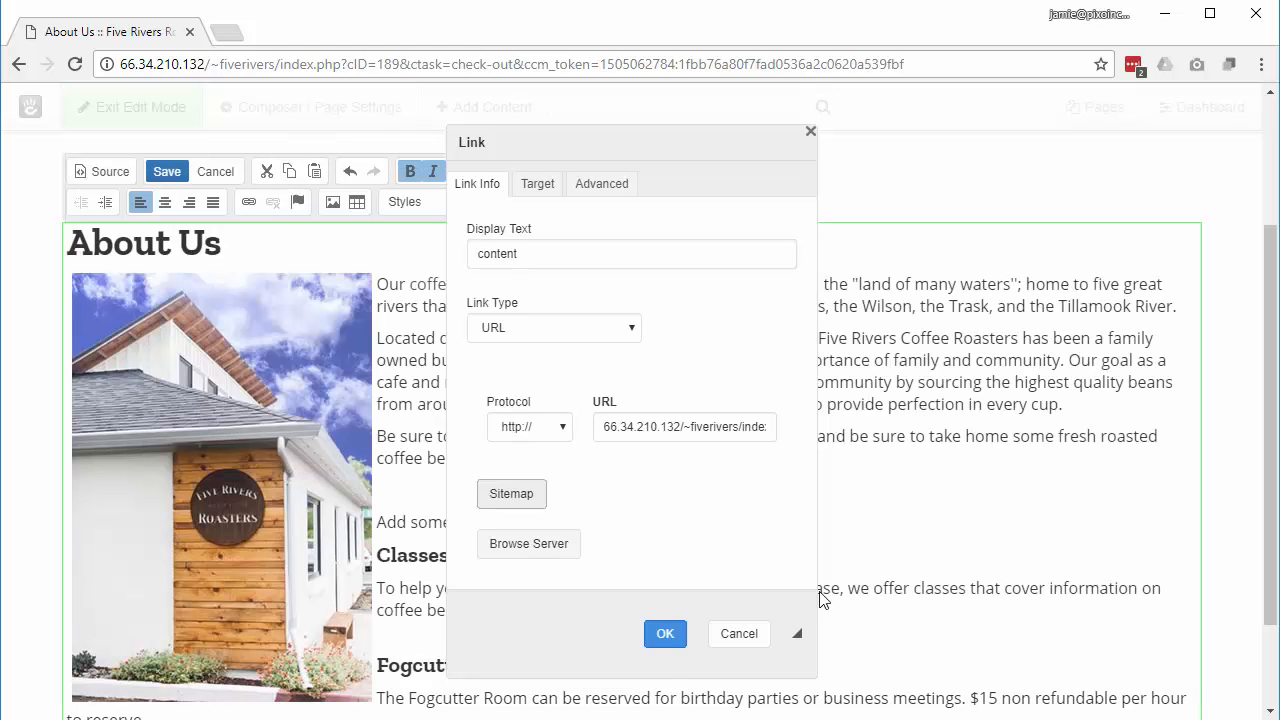
click(666, 636)
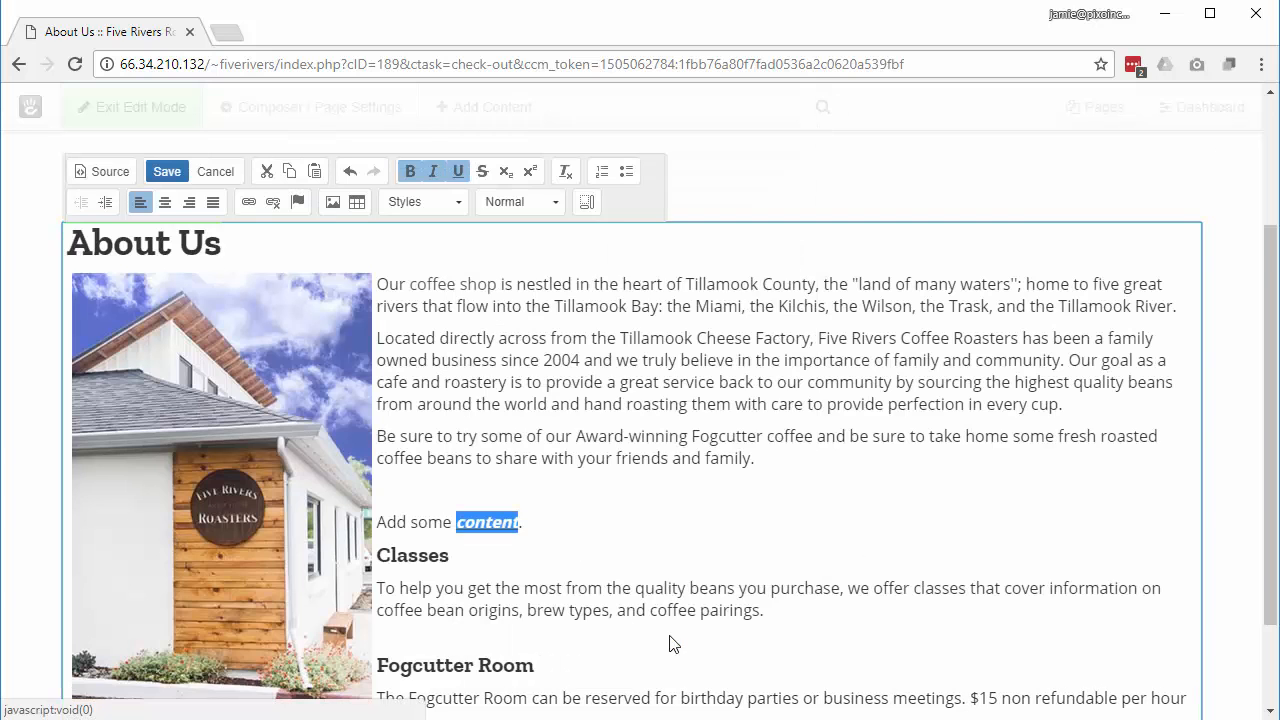
click(655, 541)
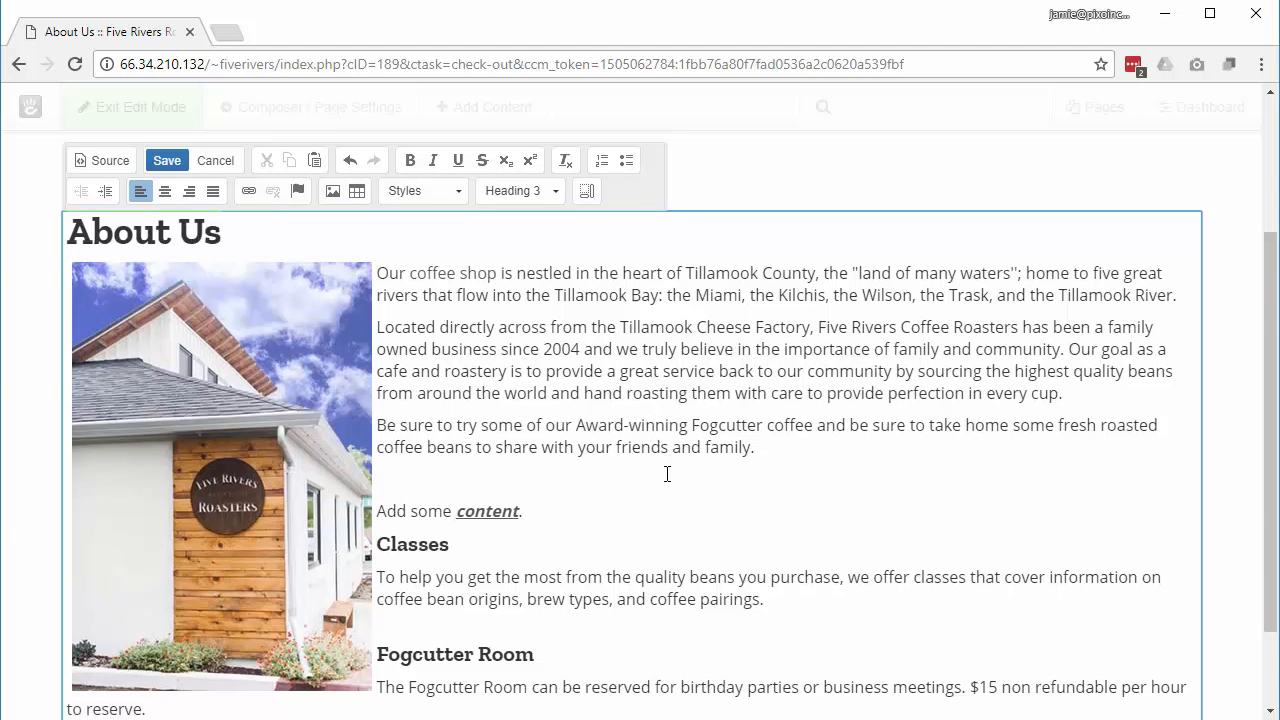
Step: Put the insertion point at the start of the 'Our coffee shop…' paragraph
scroll(666, 474, up, 1)
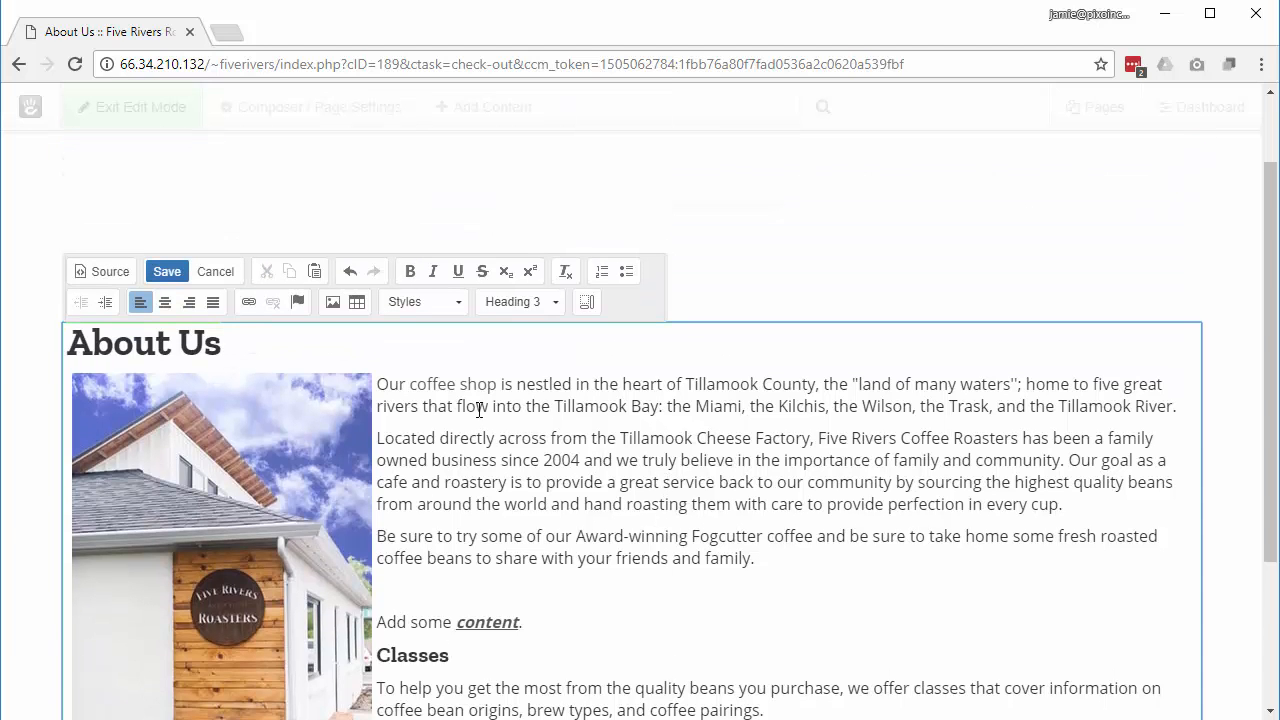
click(378, 385)
Step: Start an image insert and bring up the File Manager listing the site's images
click(333, 303)
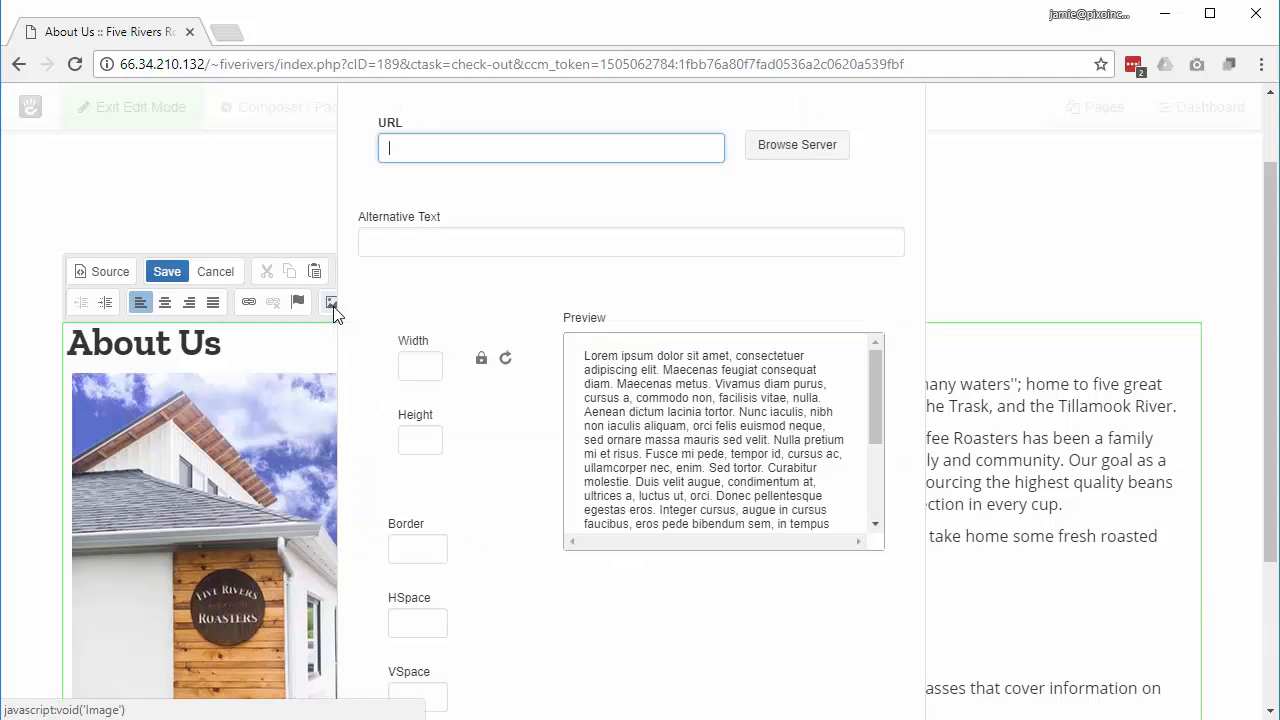
click(812, 150)
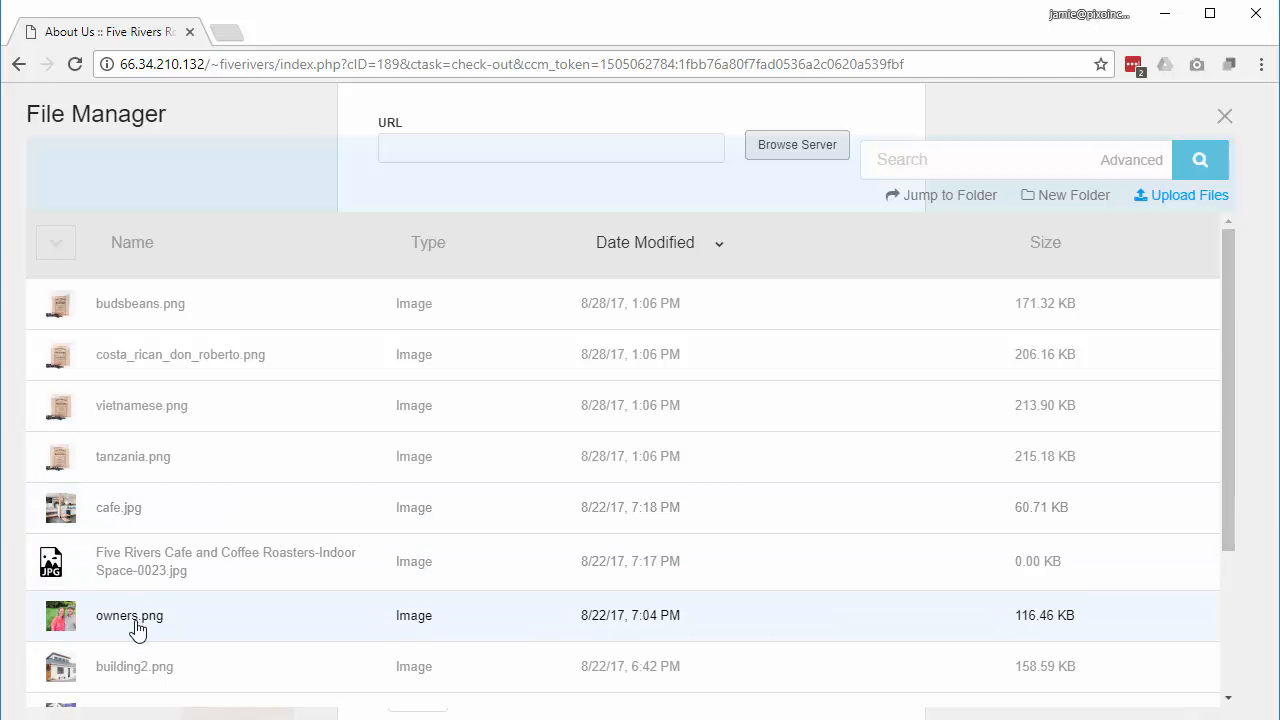
Step: Insert owners.png right-aligned with border 1 and horizontal spacing 4, then save the block
click(137, 628)
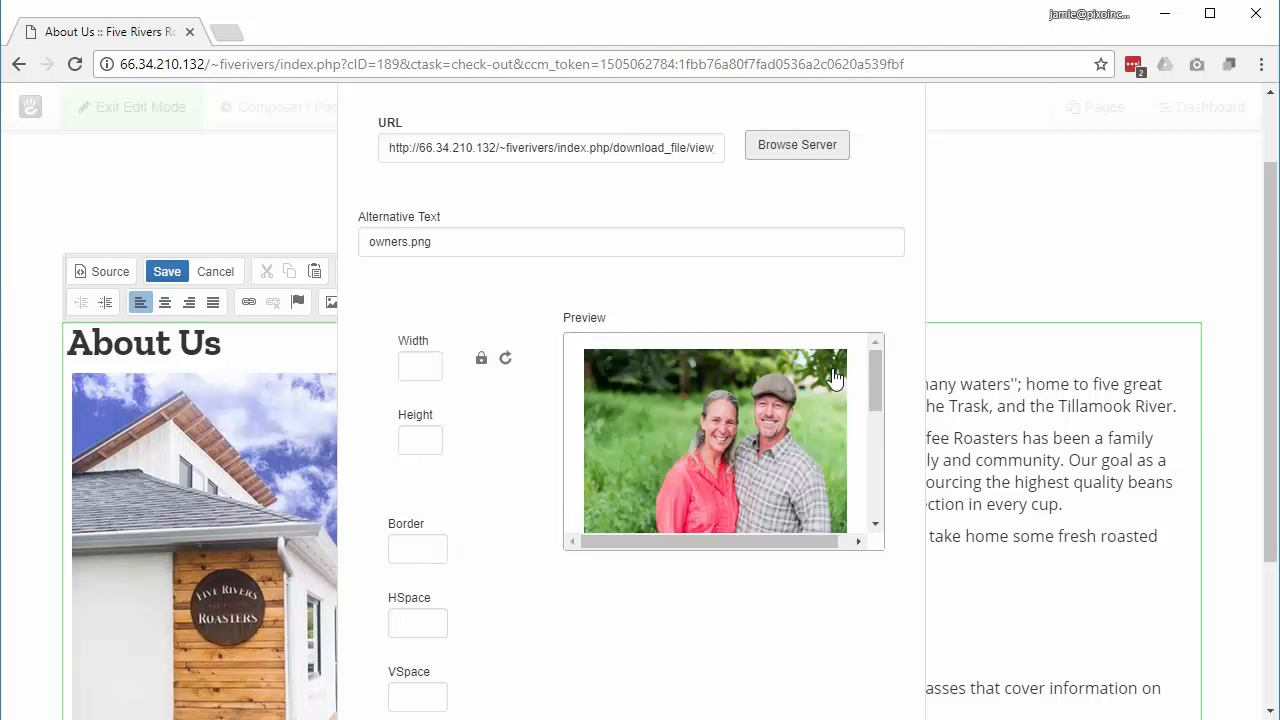
scroll(584, 645, down, 2)
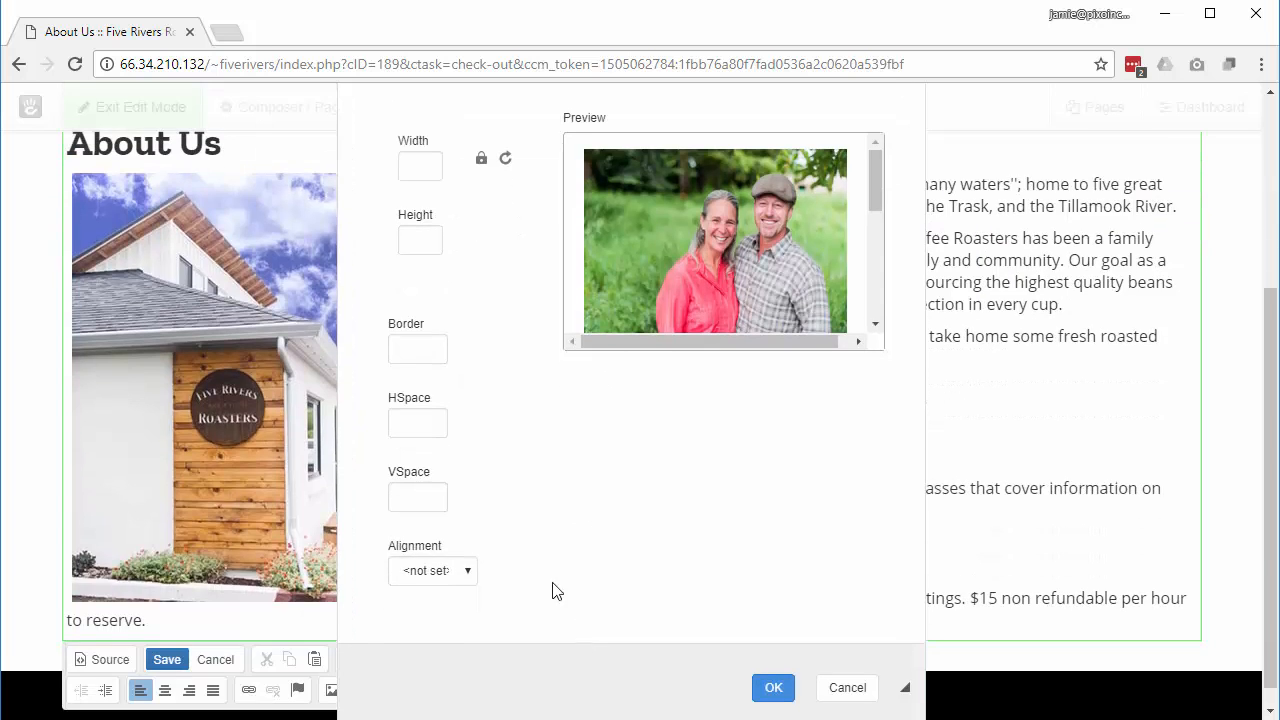
click(416, 352)
text(1)
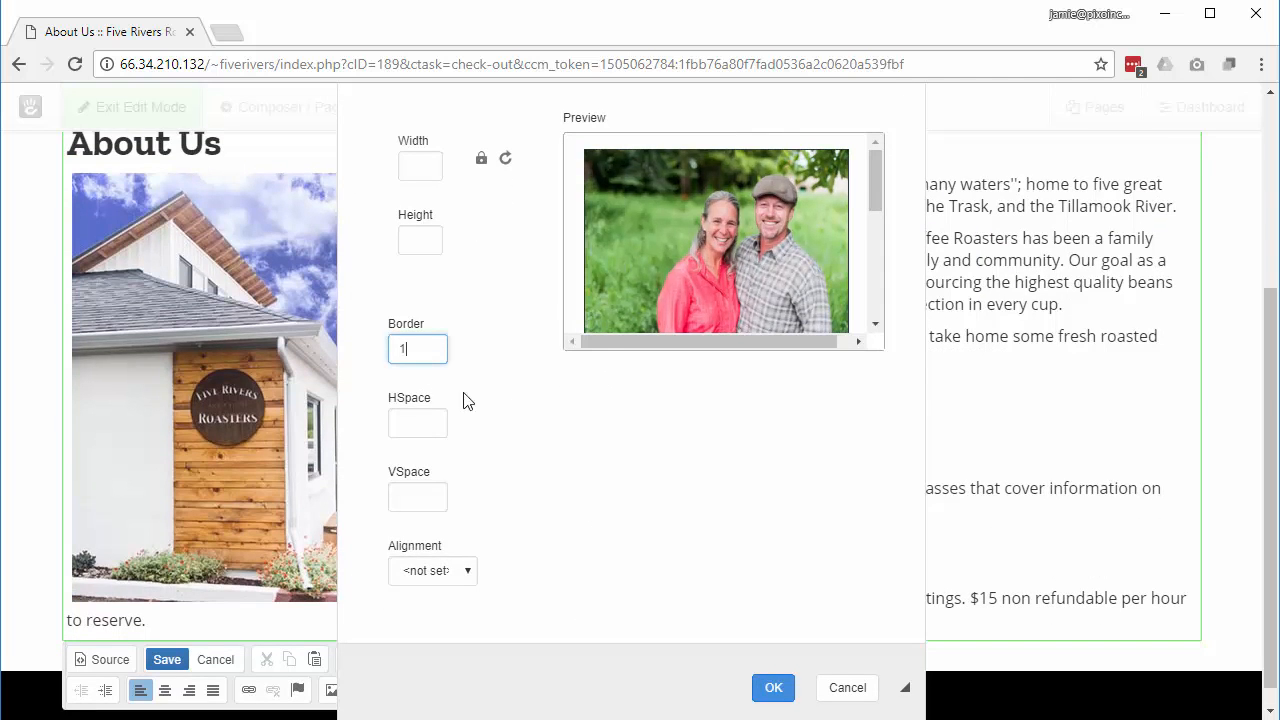
click(618, 416)
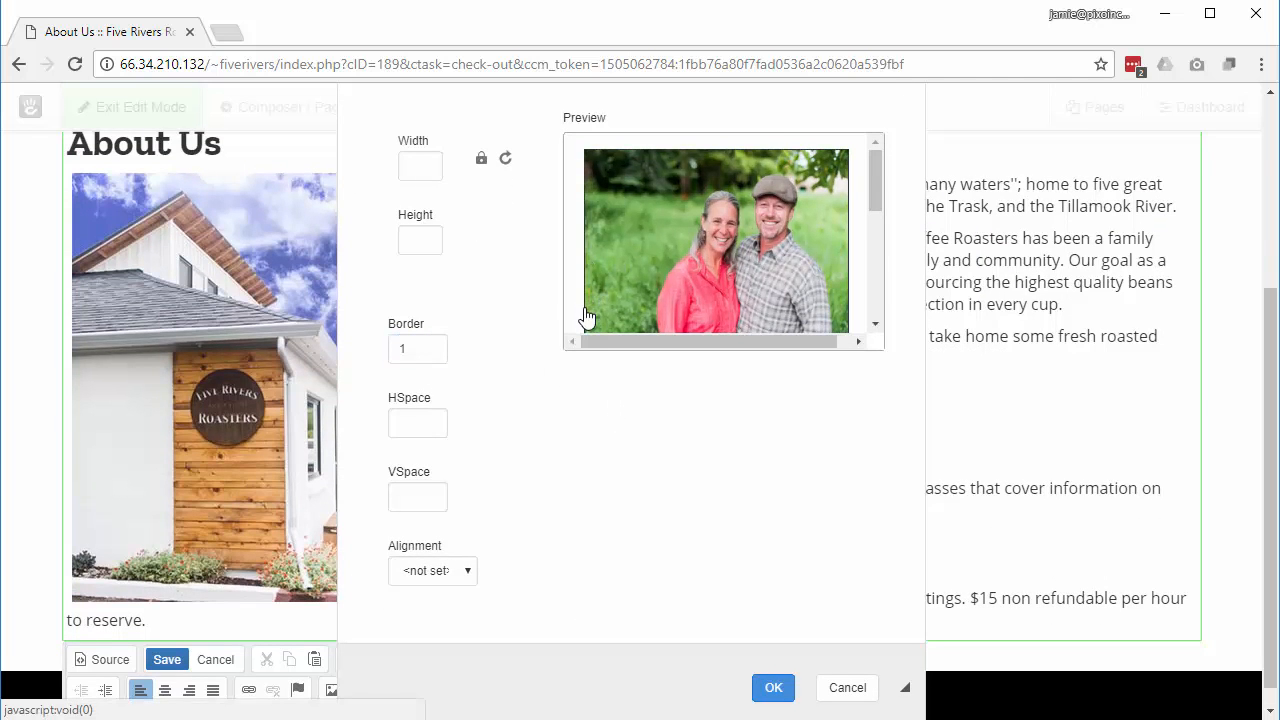
click(432, 425)
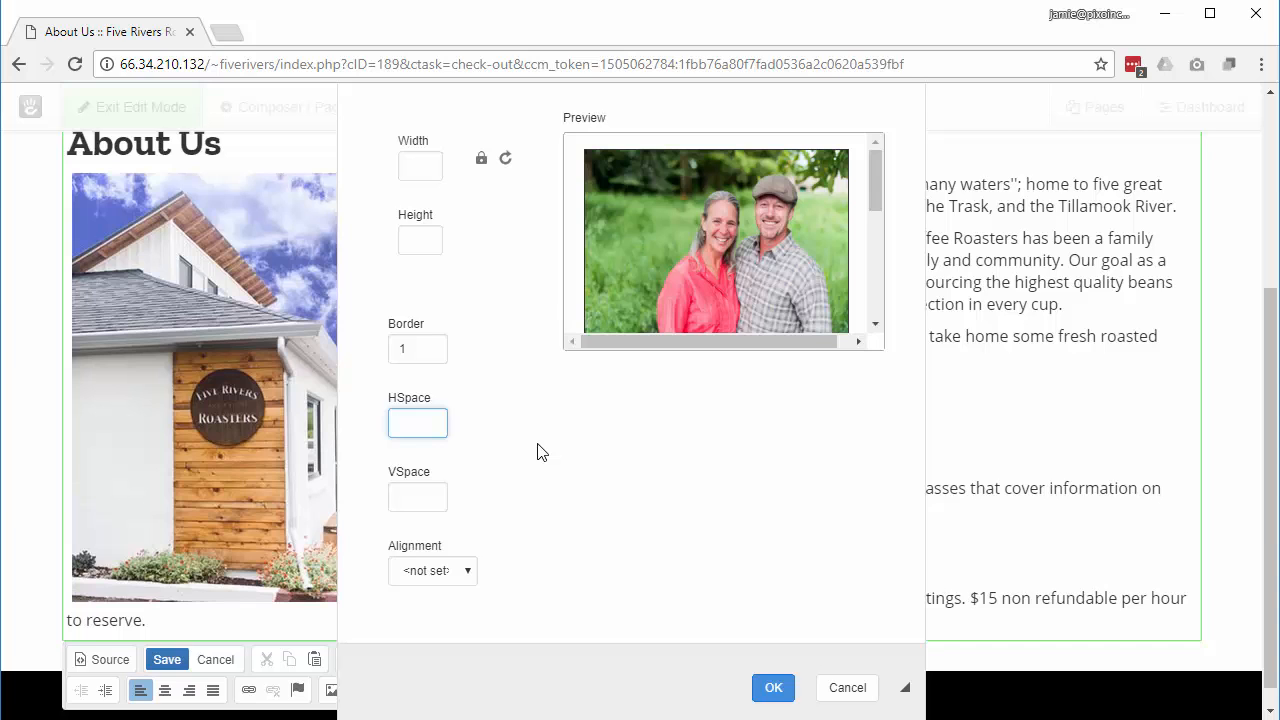
text(4)
click(550, 460)
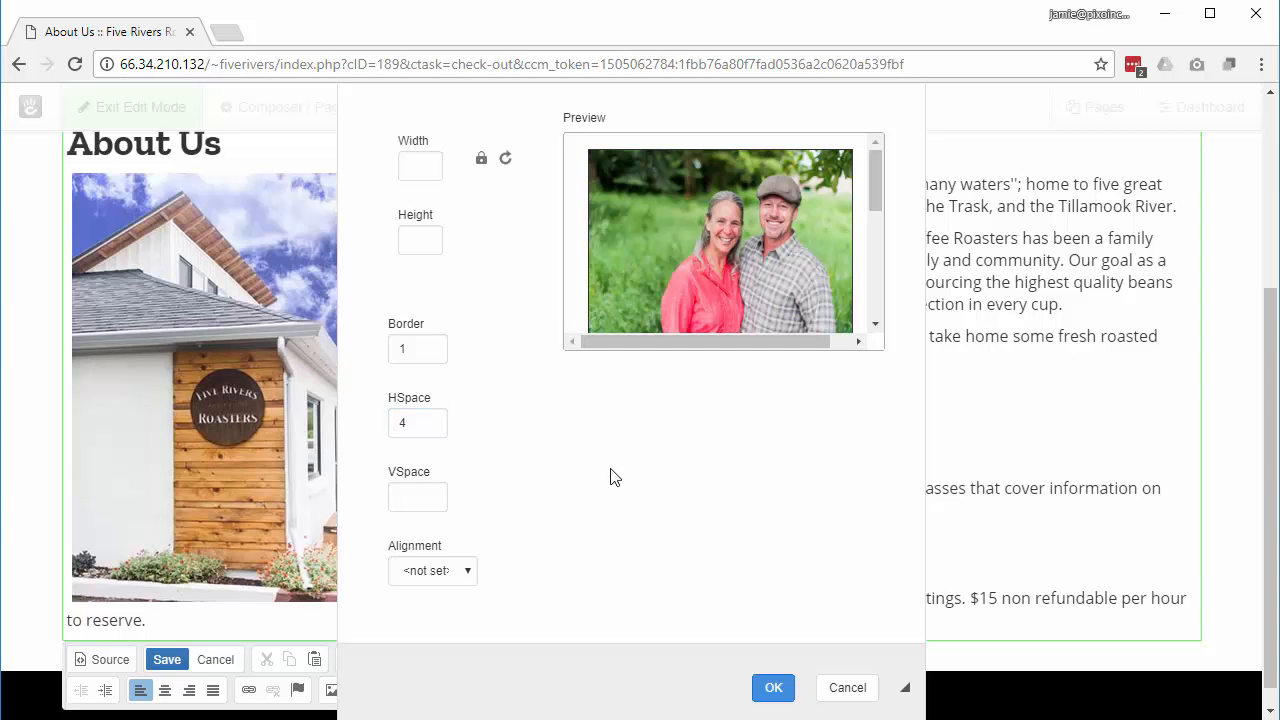
click(439, 578)
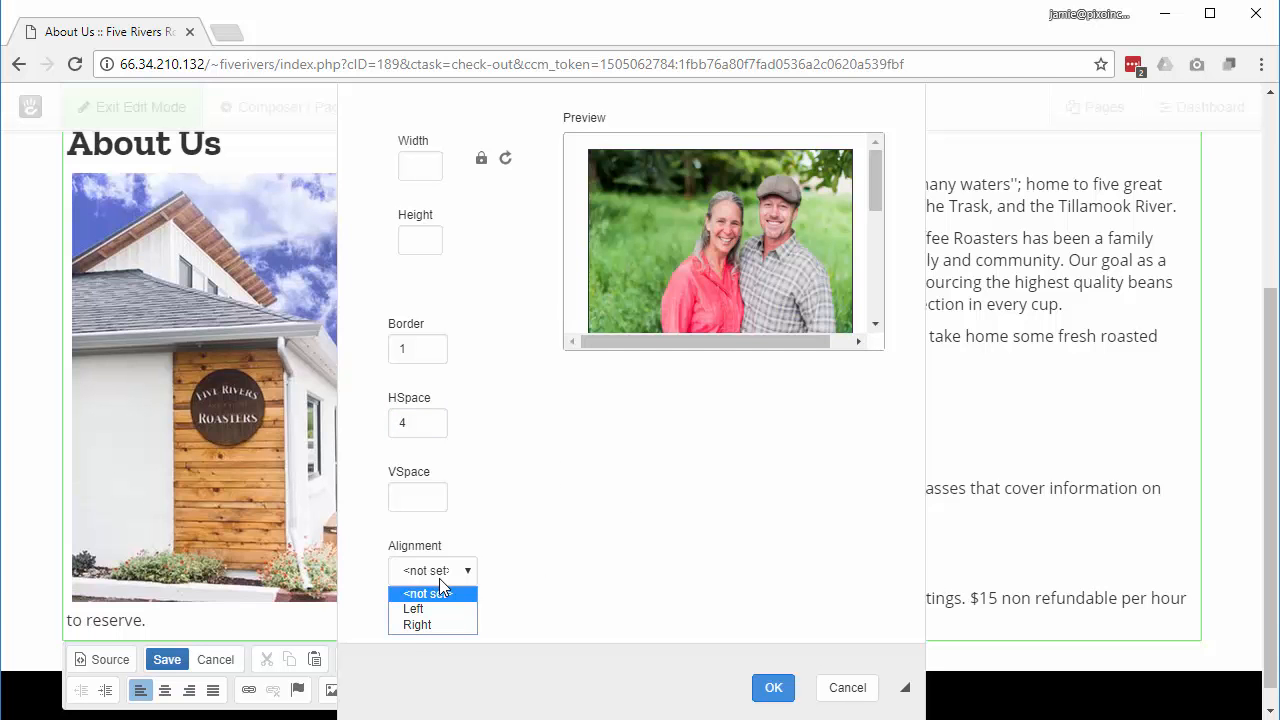
click(437, 626)
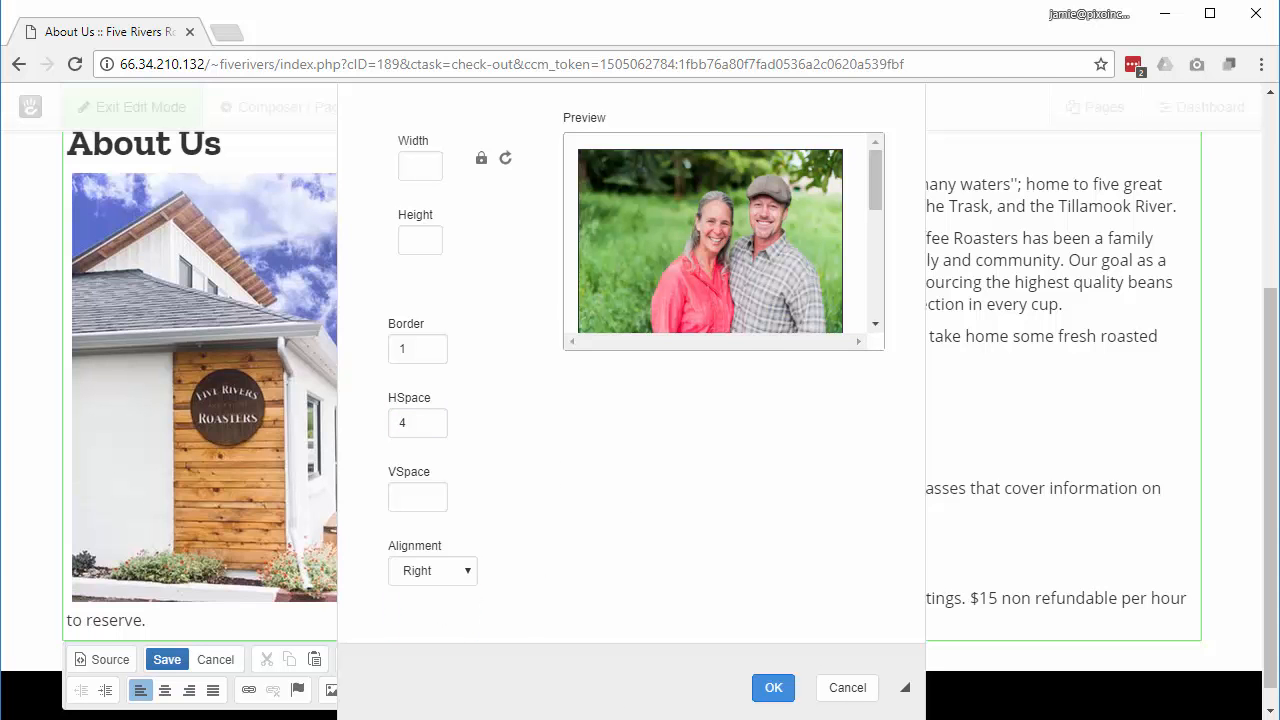
click(770, 688)
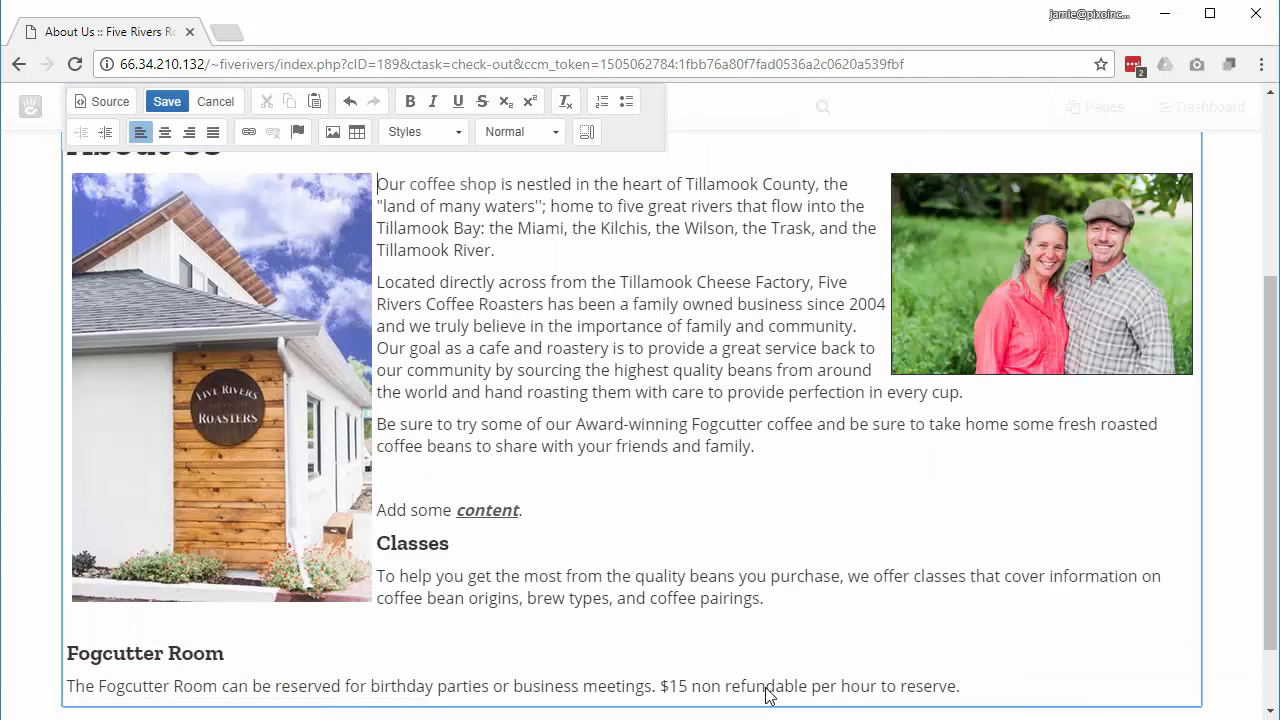
click(975, 478)
click(174, 104)
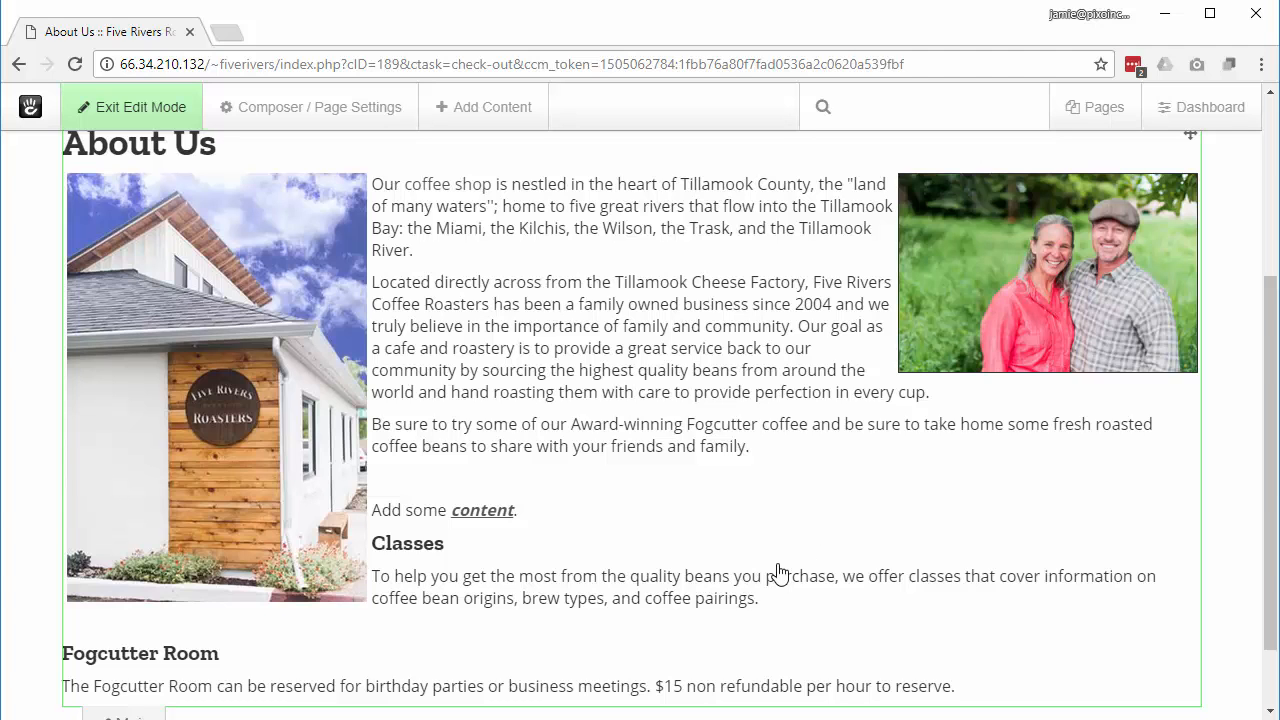
Step: Publish the About Us changes, then open Page Settings showing name About Us and slug about-us
click(131, 101)
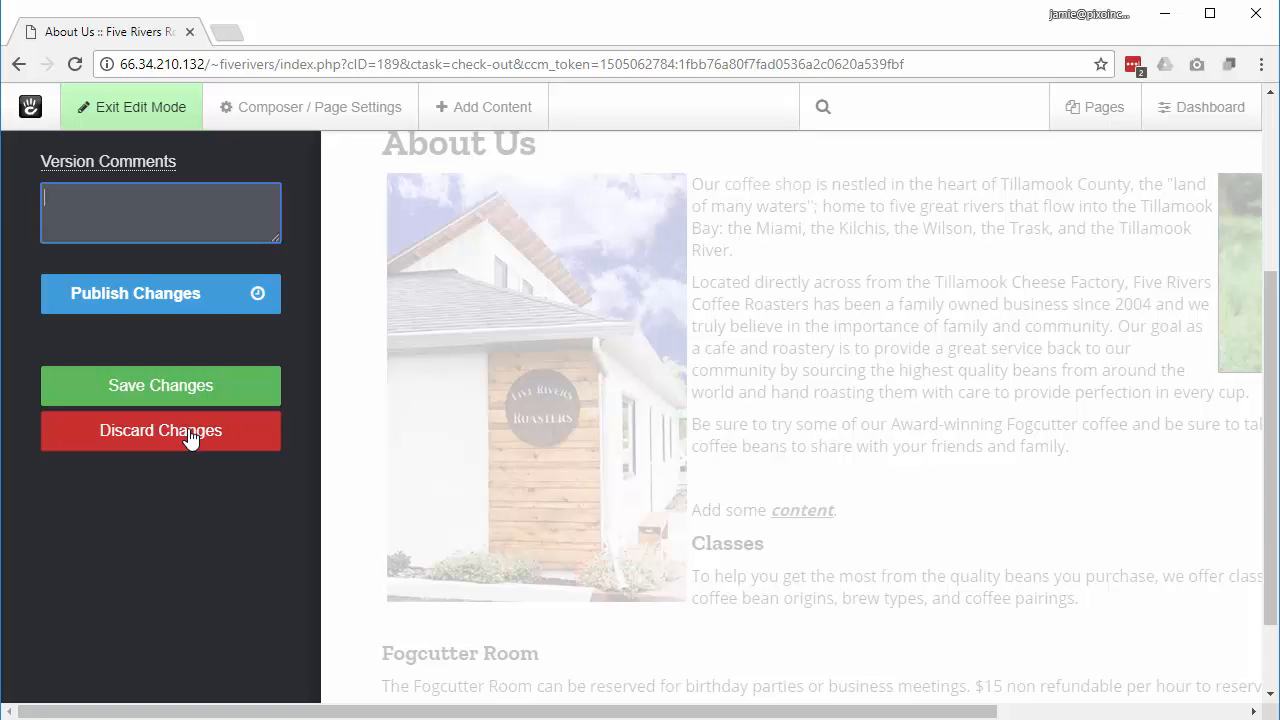
click(118, 296)
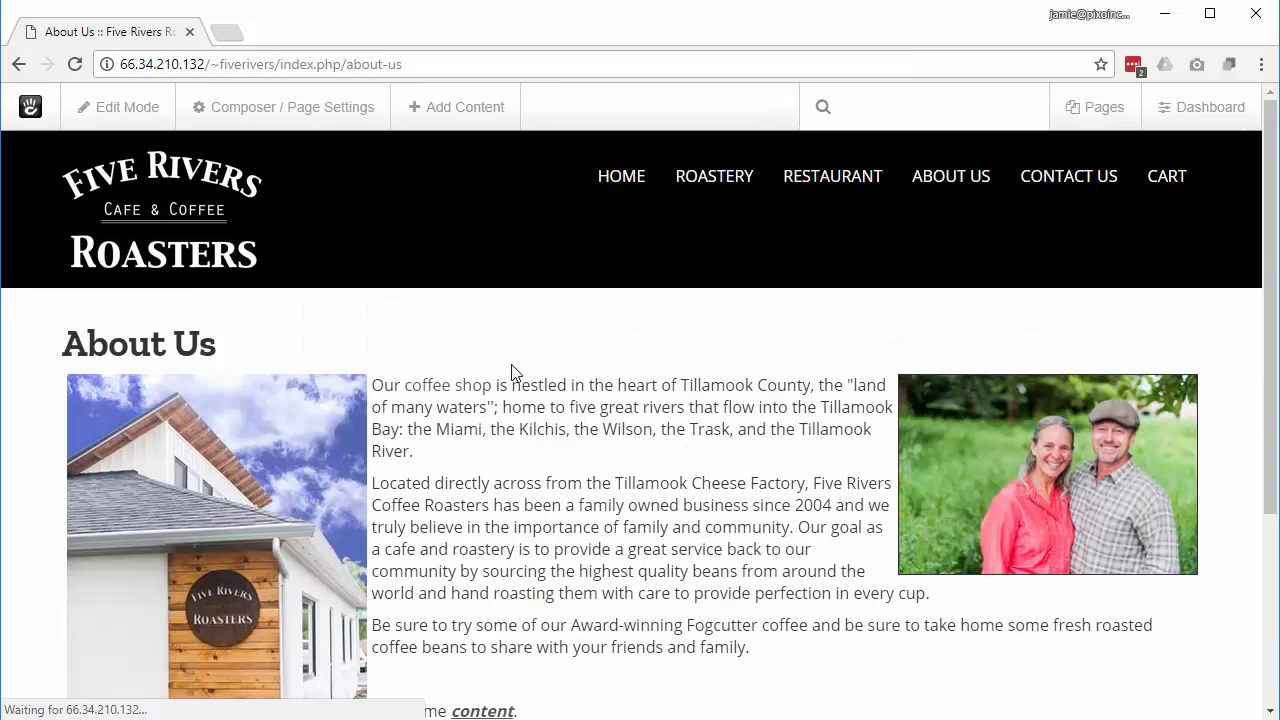
scroll(570, 414, down, 3)
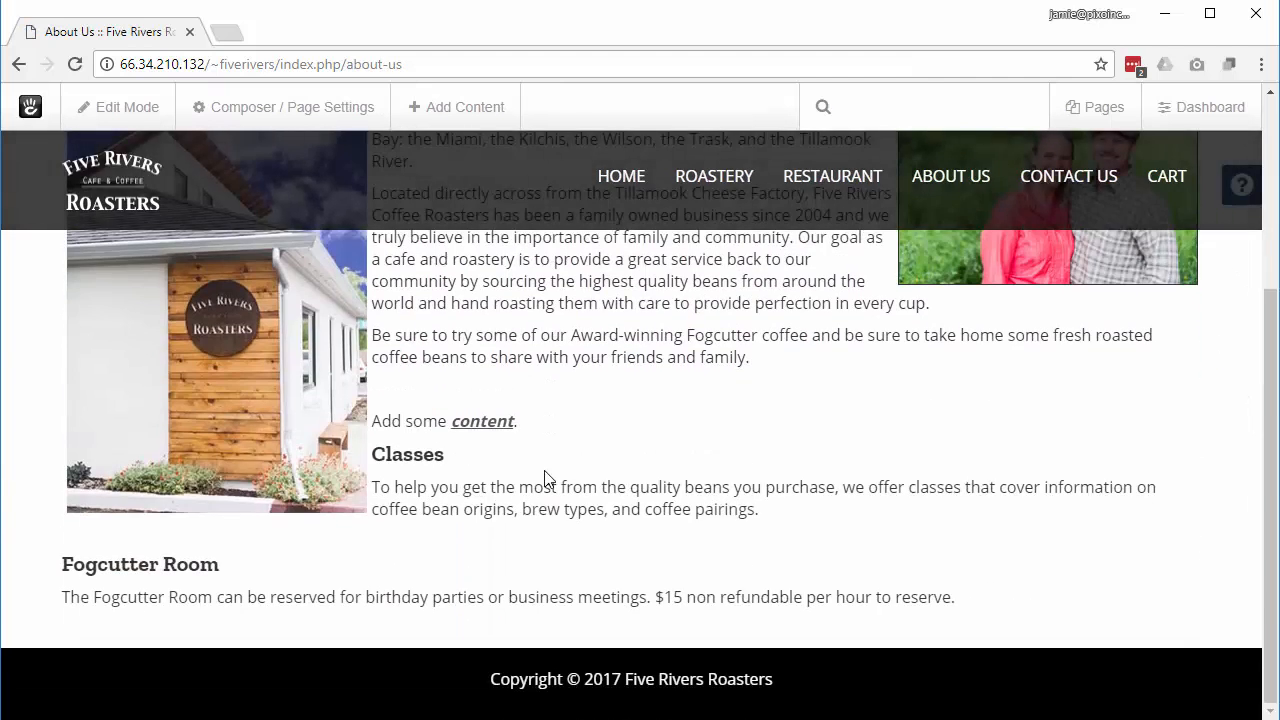
scroll(547, 480, up, 3)
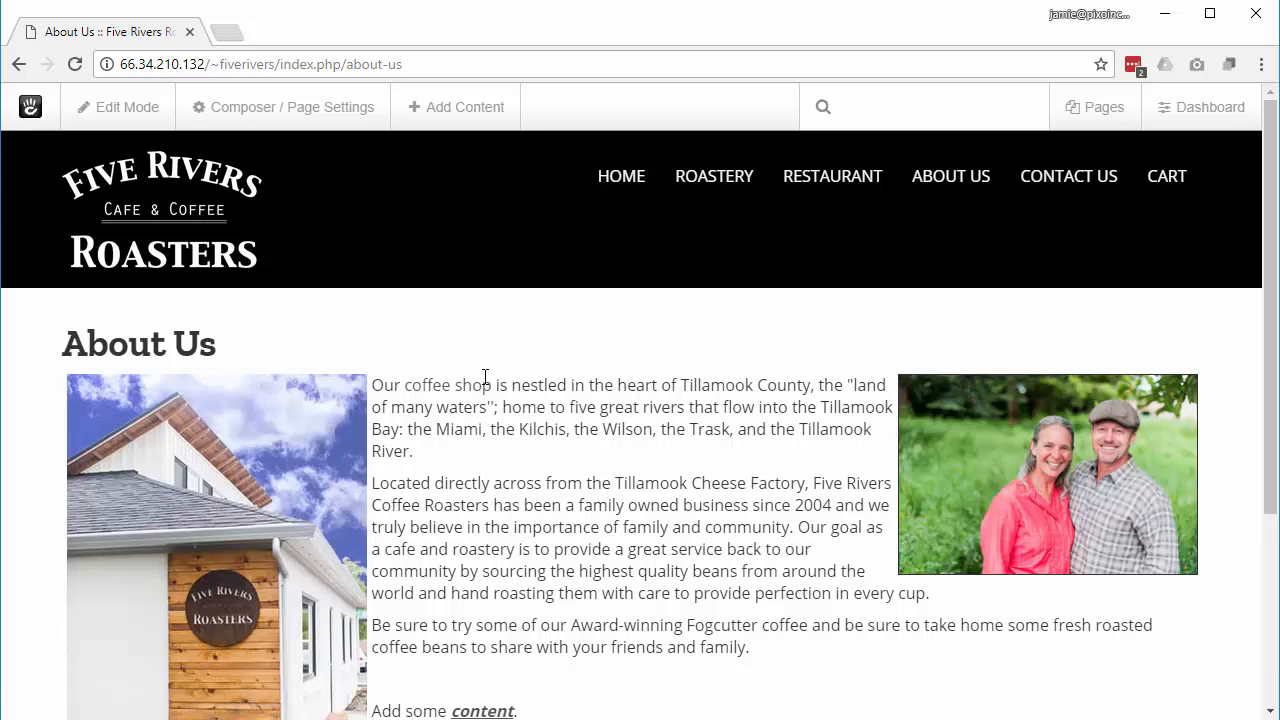
click(286, 117)
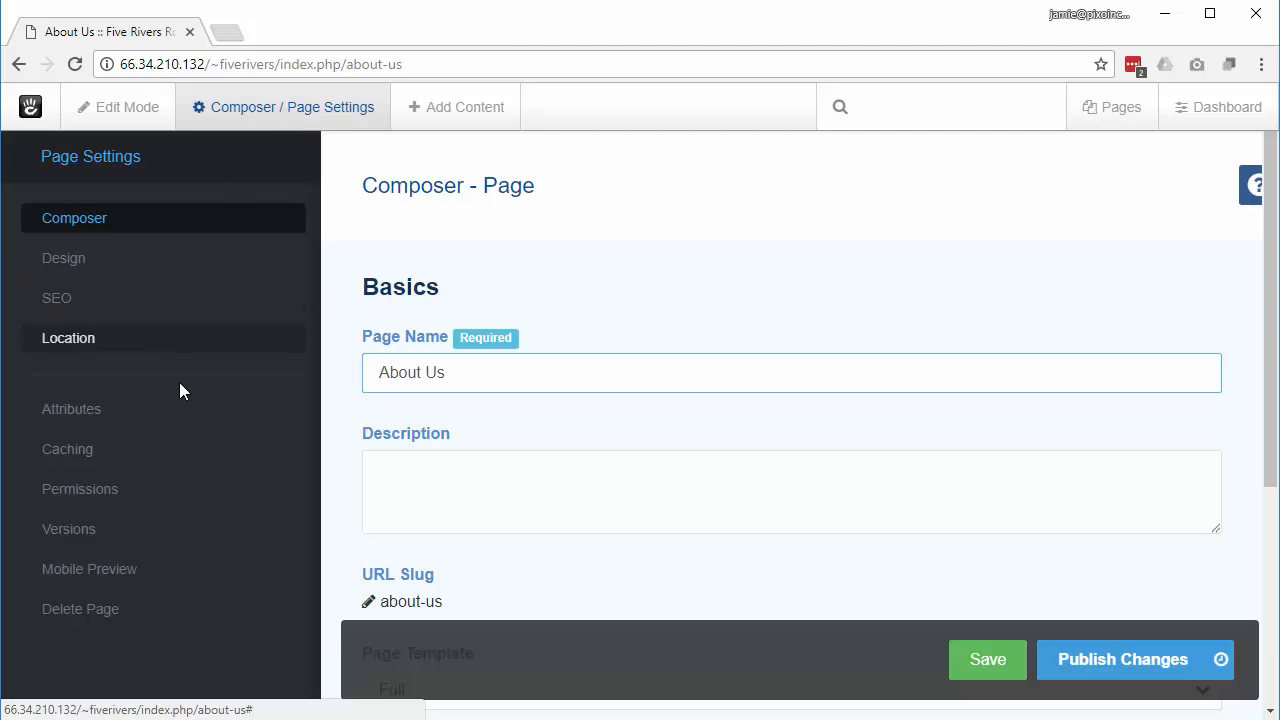
Step: Check the About Us version history, with Version 9 live, then close the settings panel
click(94, 537)
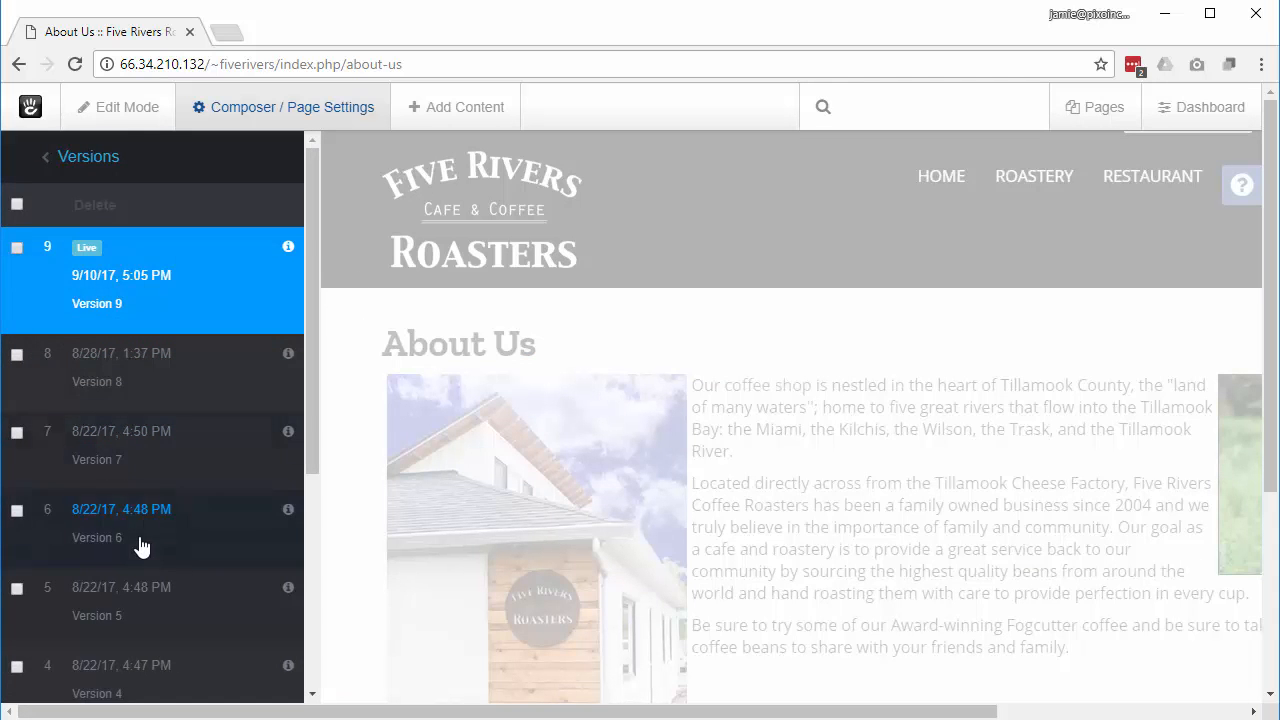
scroll(137, 555, down, 3)
scroll(135, 565, down, 1)
scroll(133, 560, up, 5)
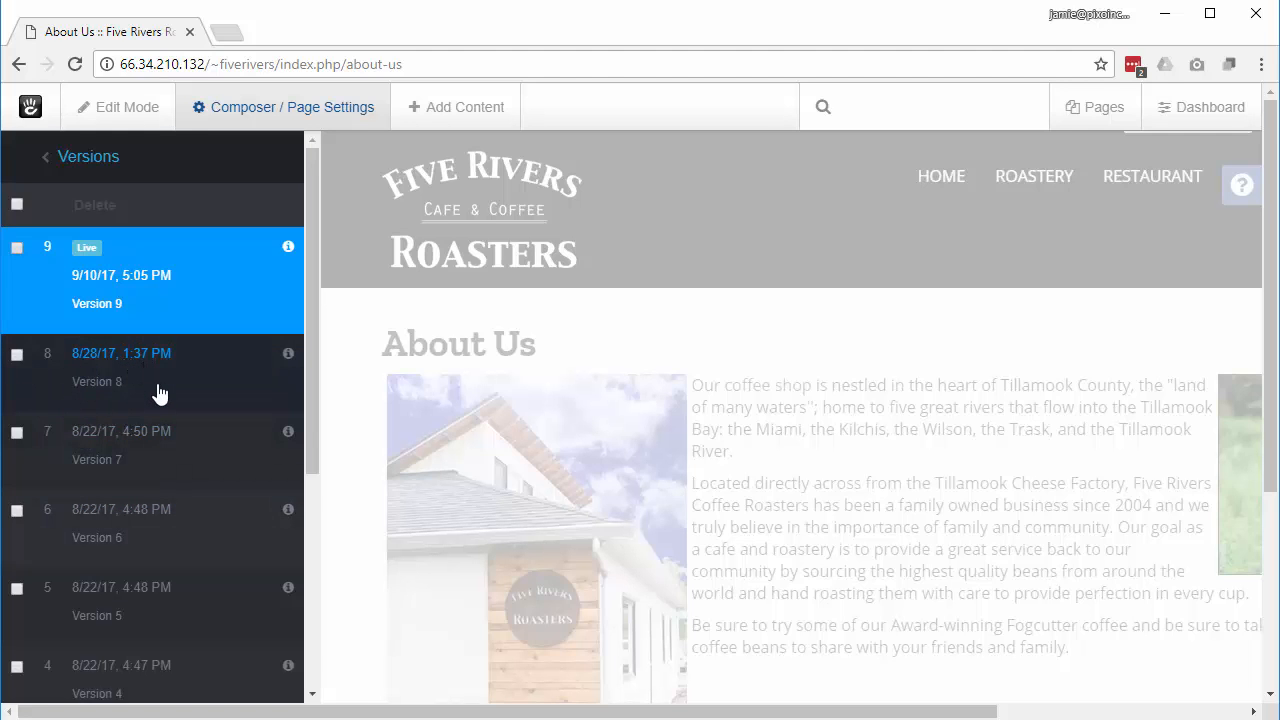
click(15, 357)
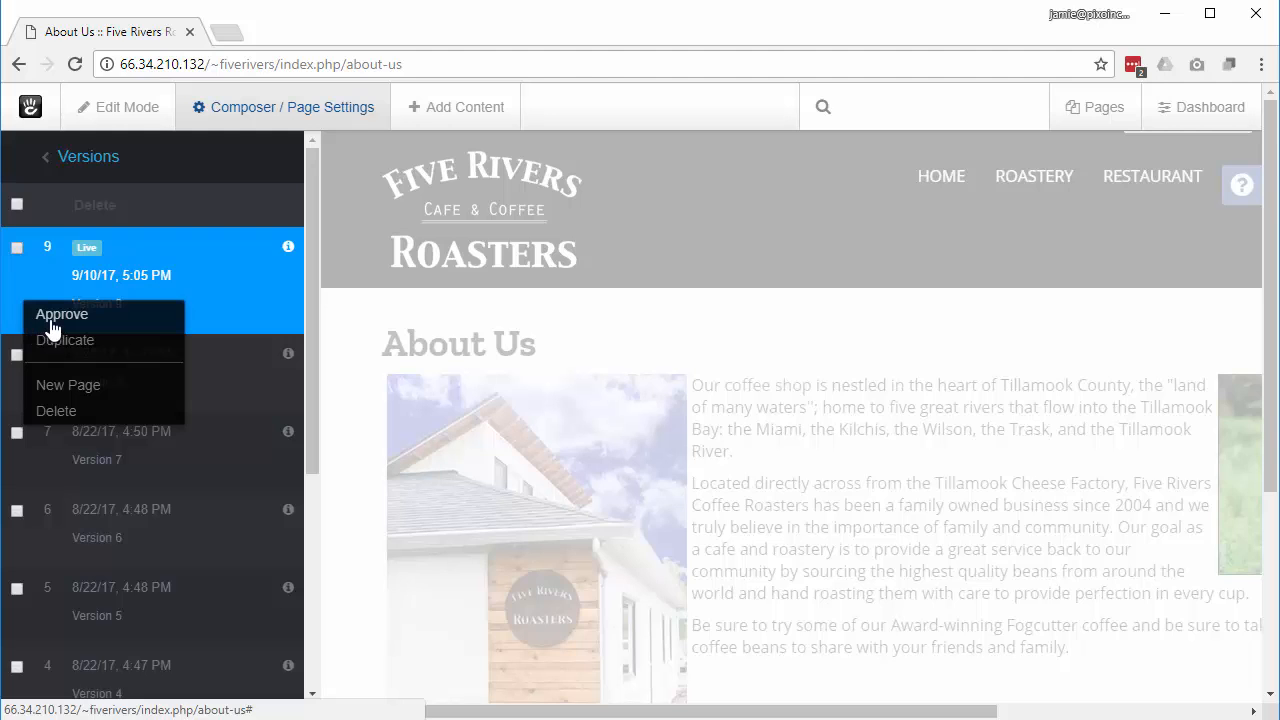
click(868, 435)
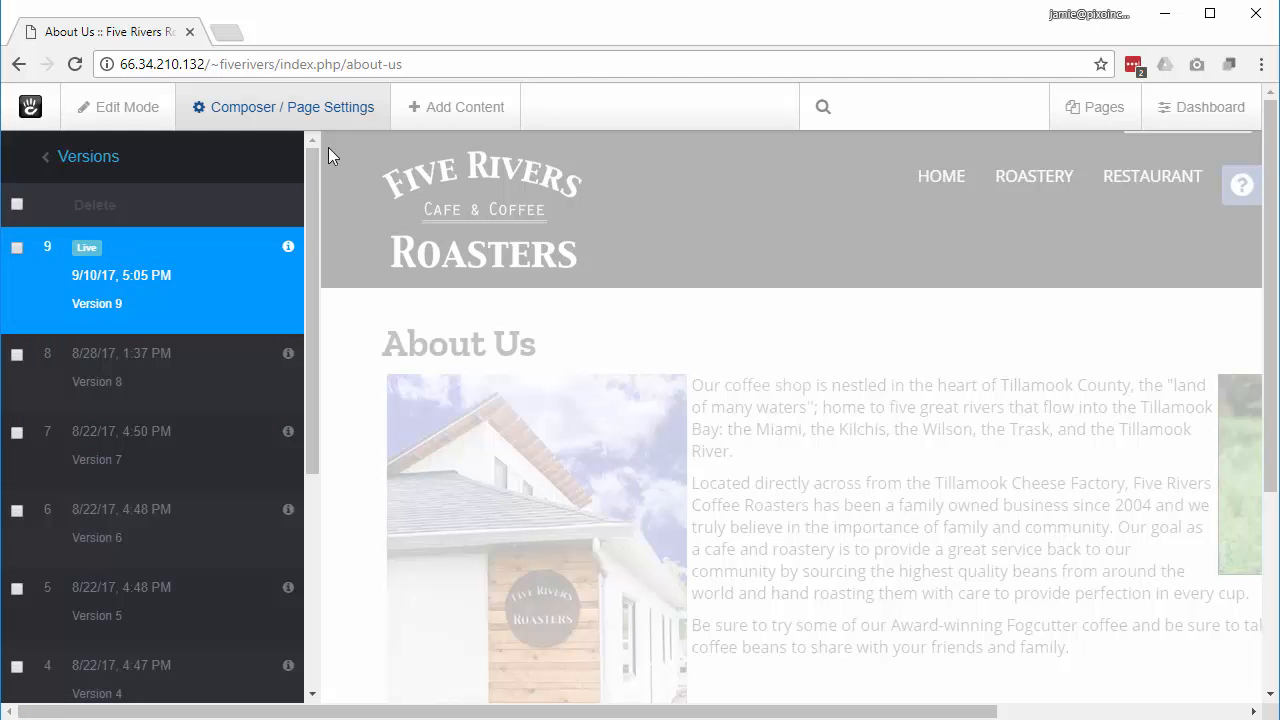
click(278, 110)
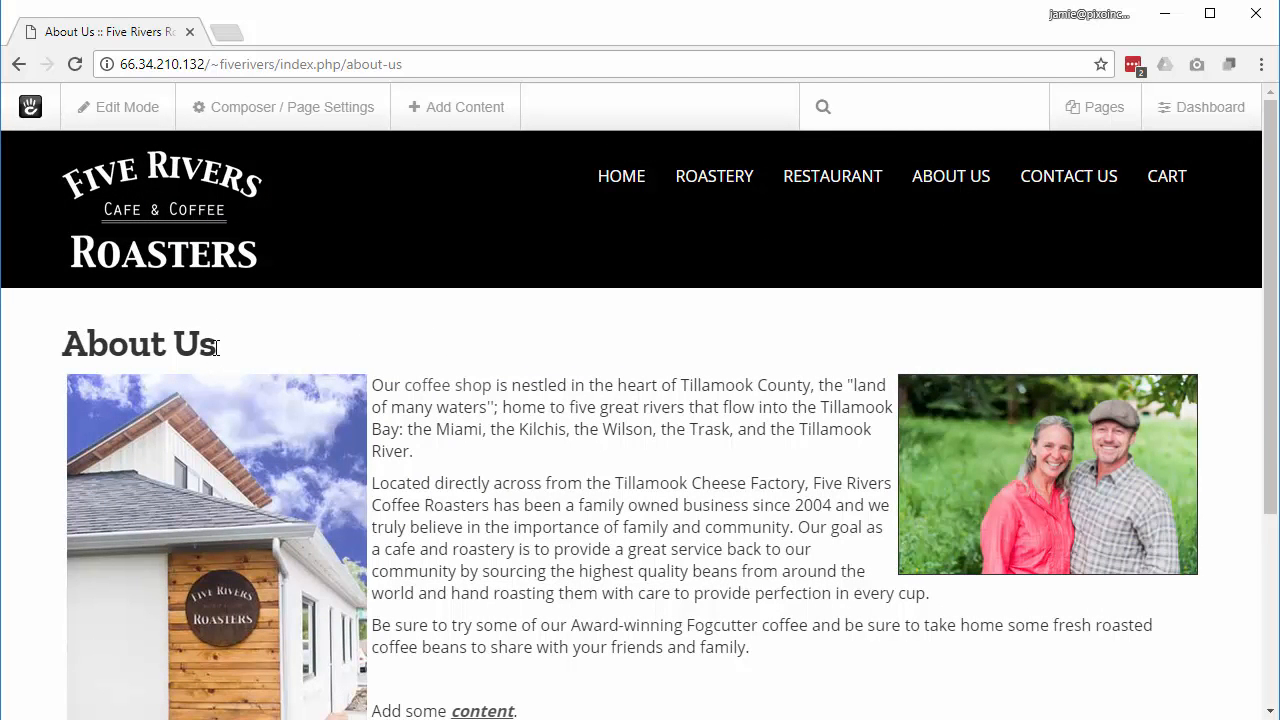
drag(215, 350, 68, 352)
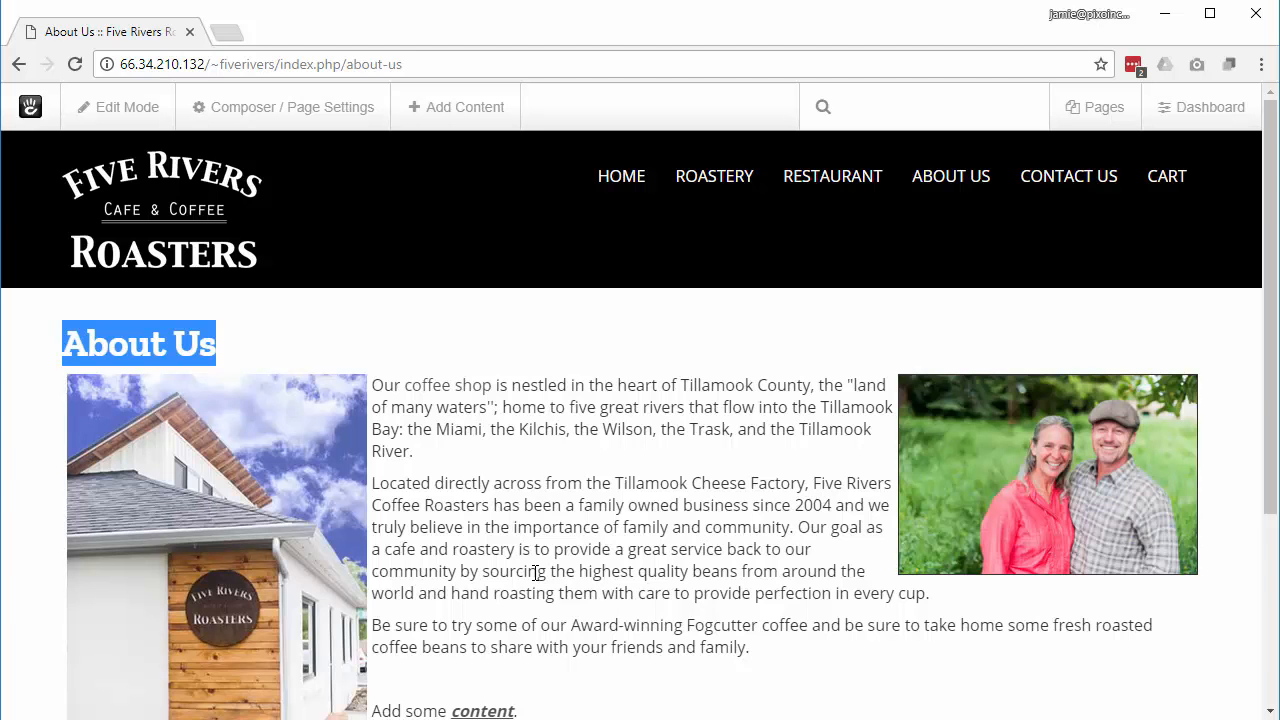
click(375, 384)
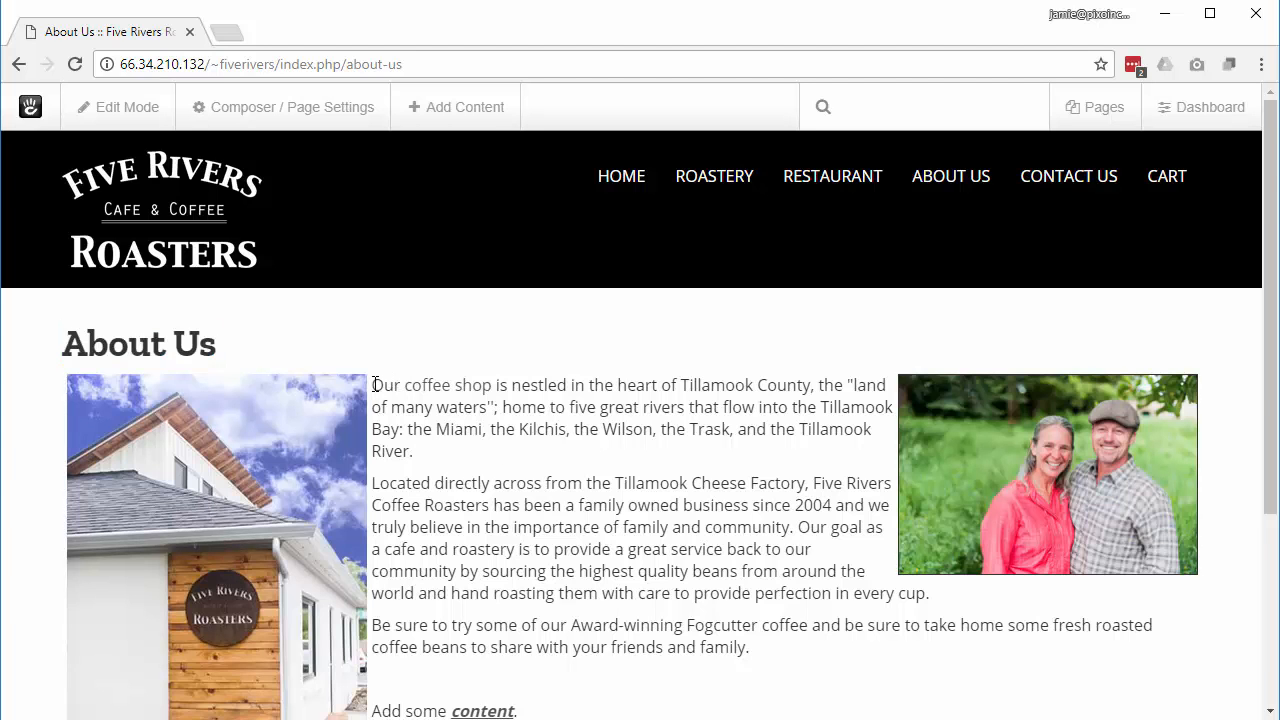
drag(375, 384, 763, 674)
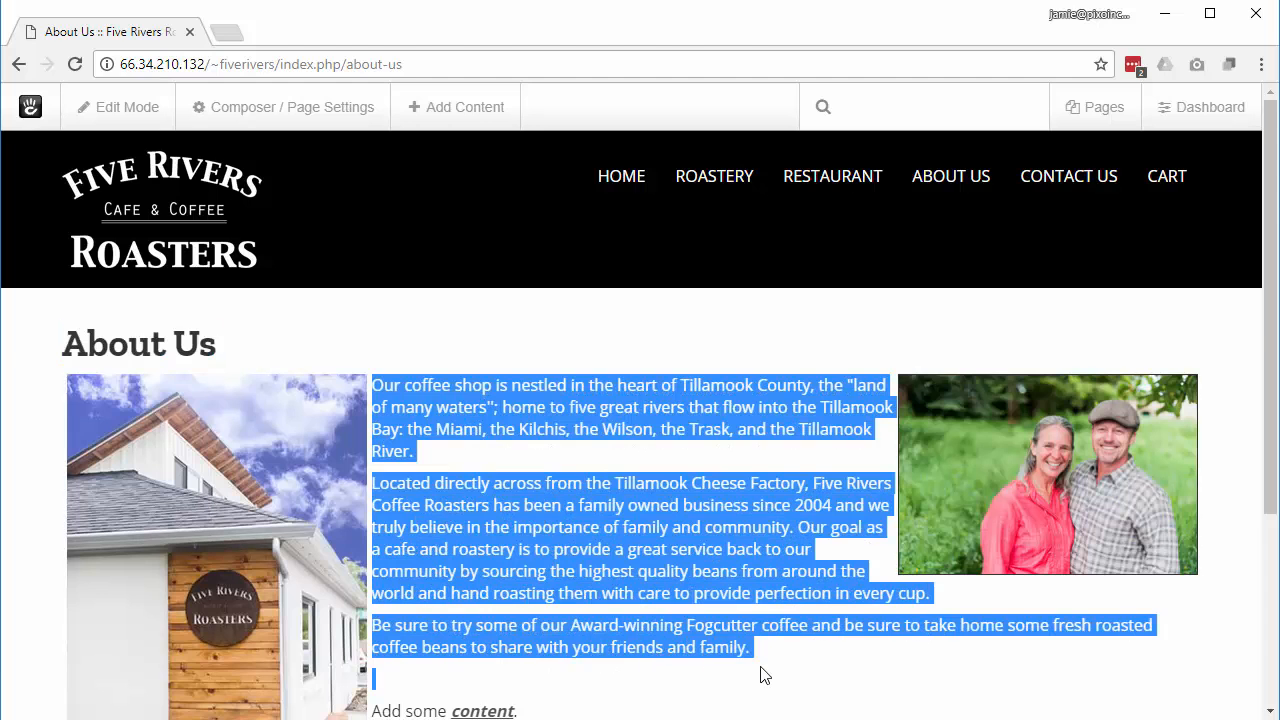
click(774, 610)
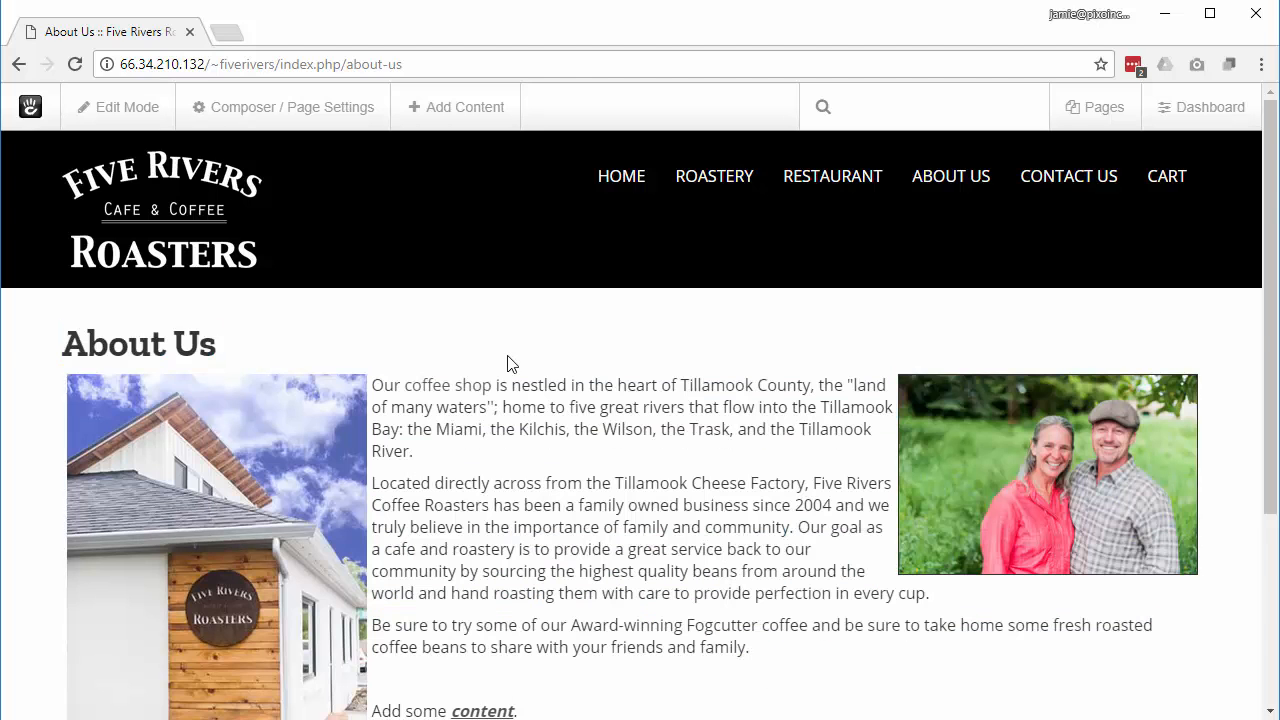
click(145, 108)
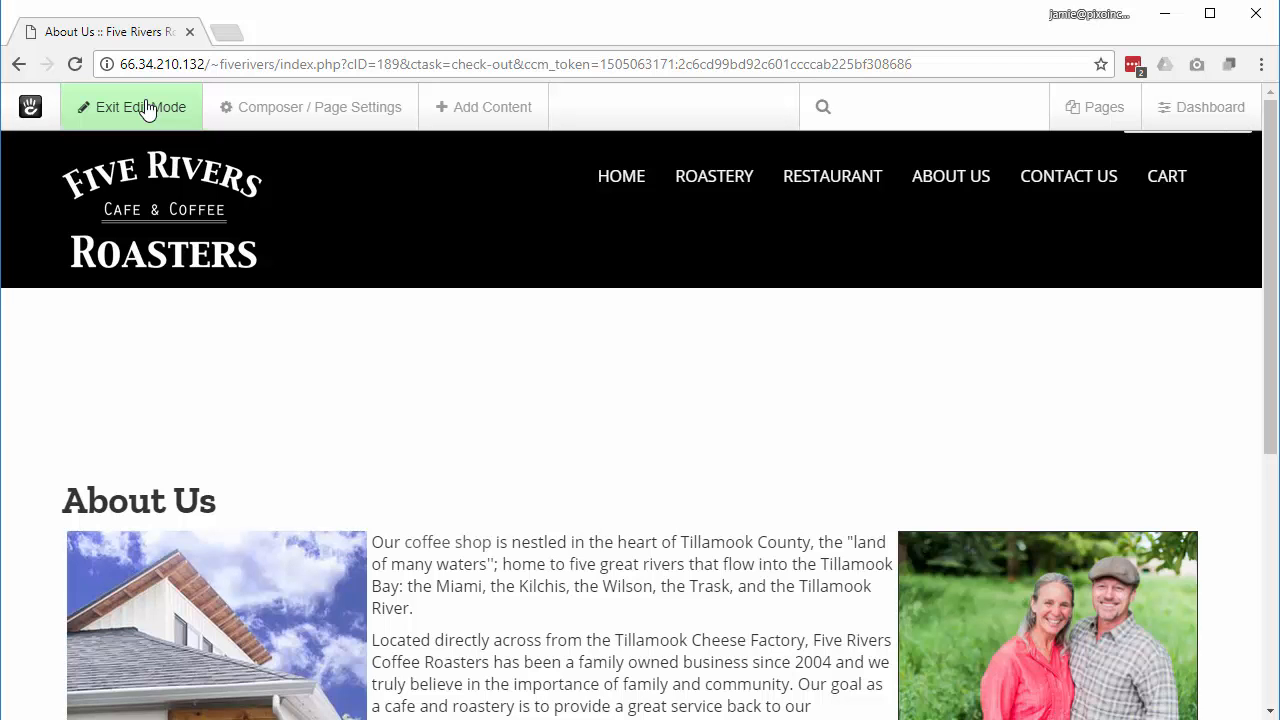
scroll(590, 484, down, 4)
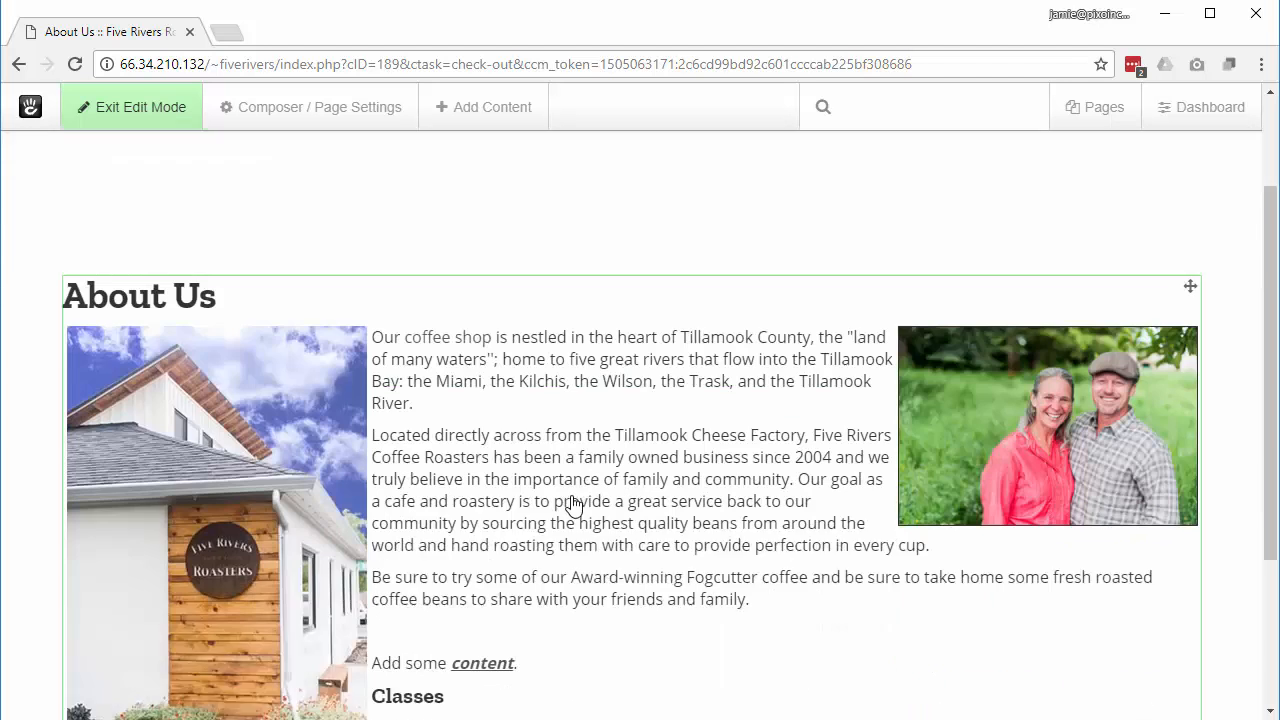
Step: Edit the About Us content block and scroll its text down to the Fogcutter Room section
click(476, 266)
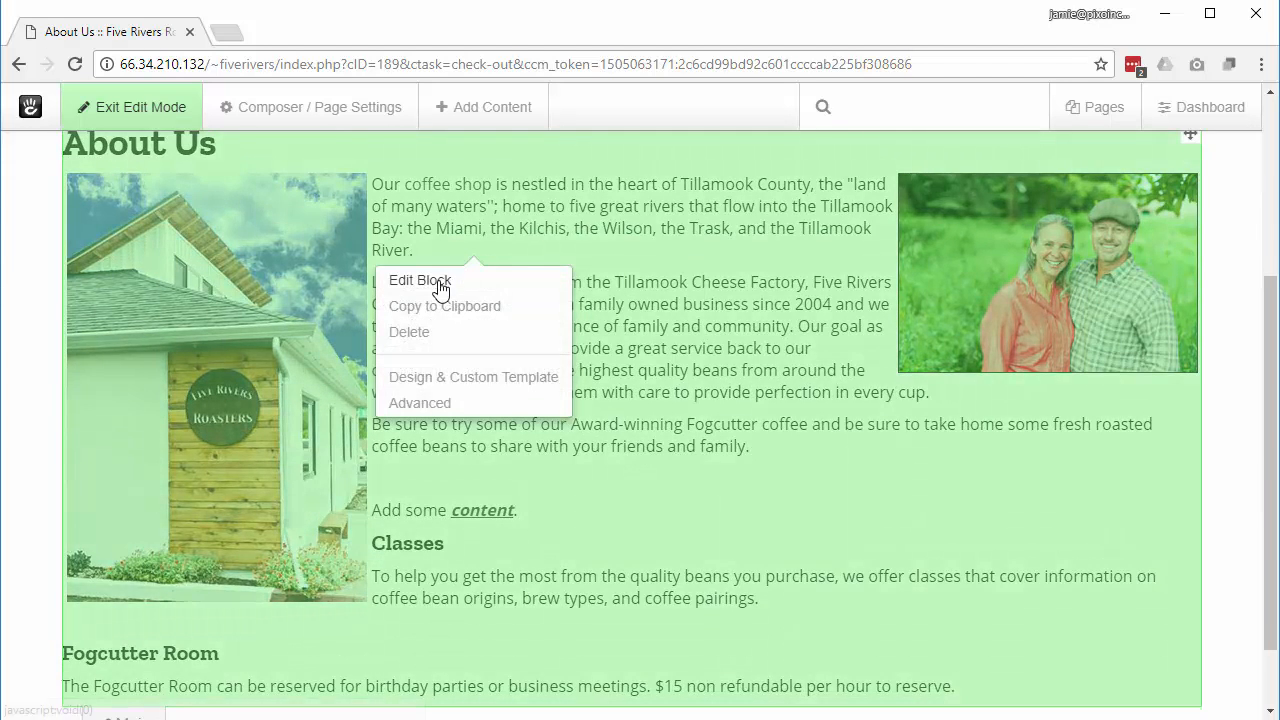
click(440, 281)
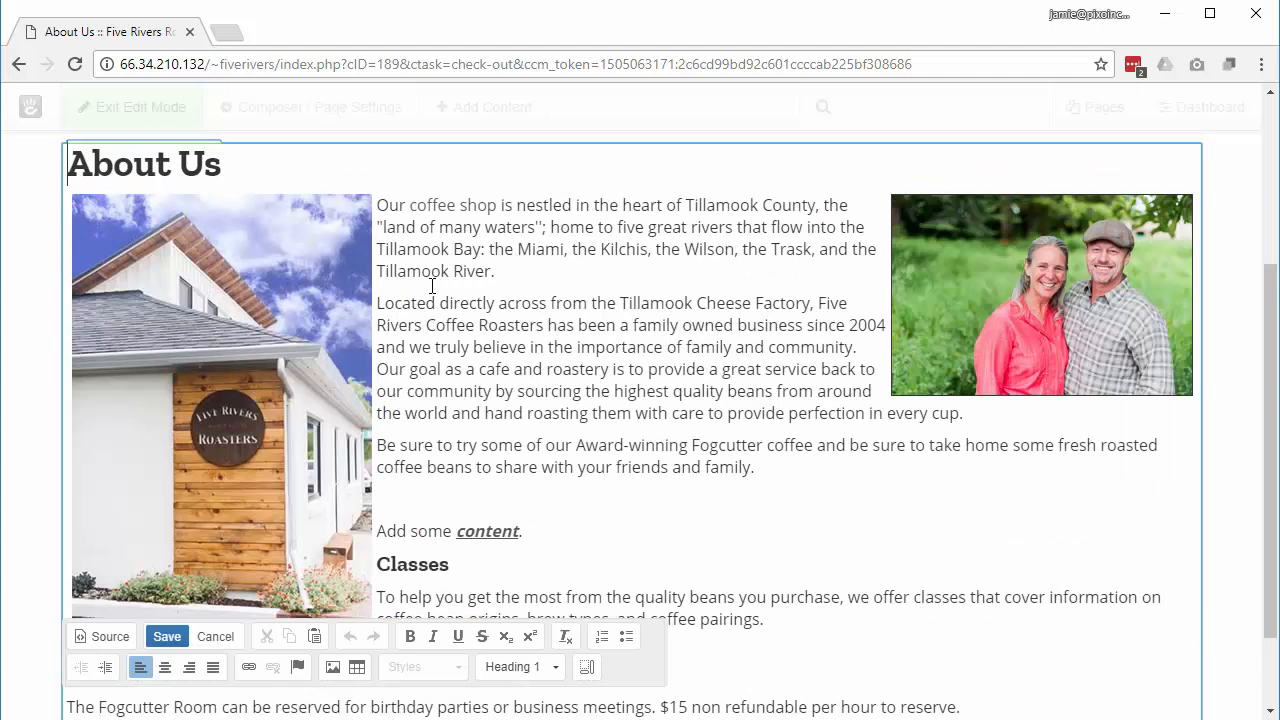
scroll(418, 566, down, 1)
scroll(418, 567, up, 4)
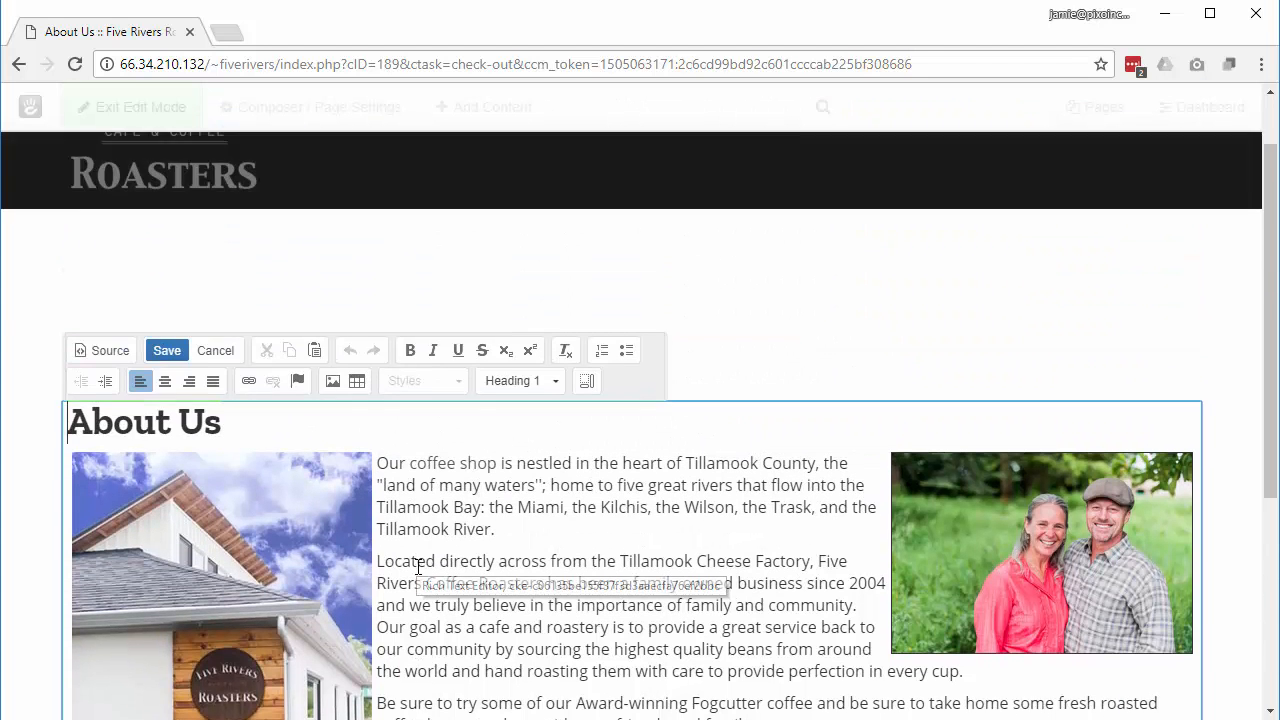
scroll(418, 566, down, 2)
scroll(418, 567, down, 2)
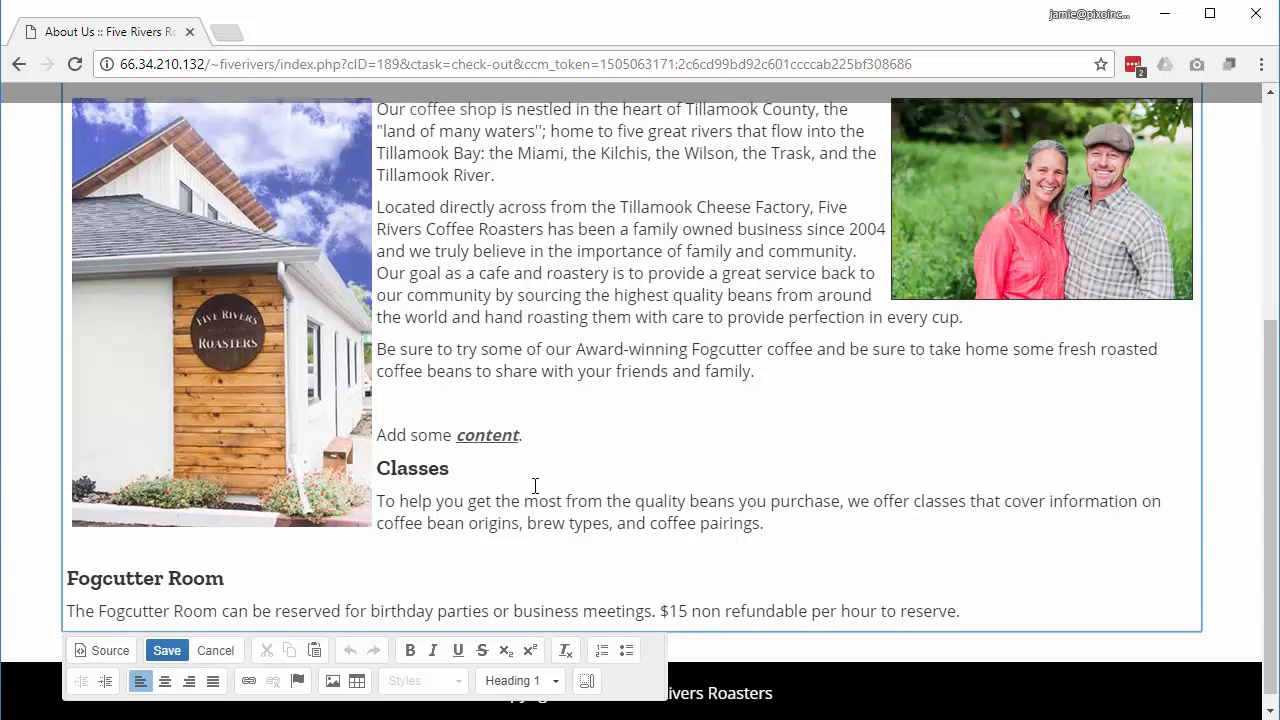
scroll(540, 490, up, 2)
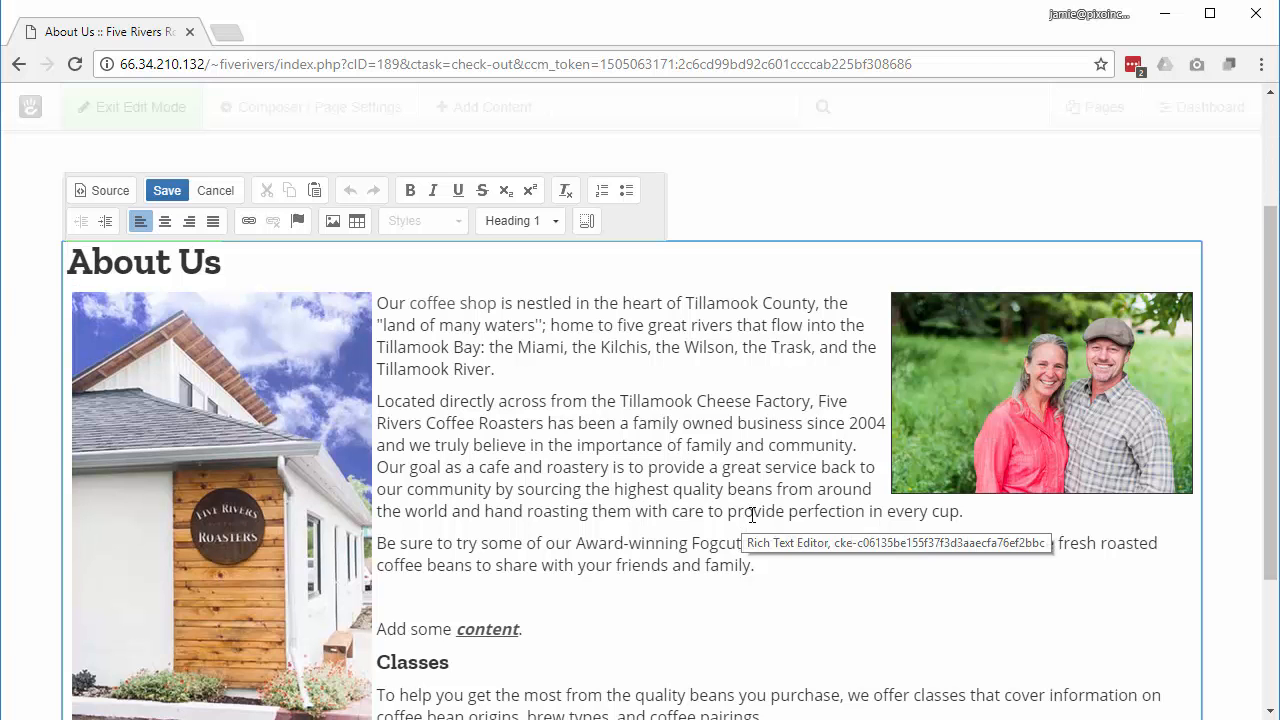
scroll(752, 515, down, 2)
scroll(752, 515, up, 2)
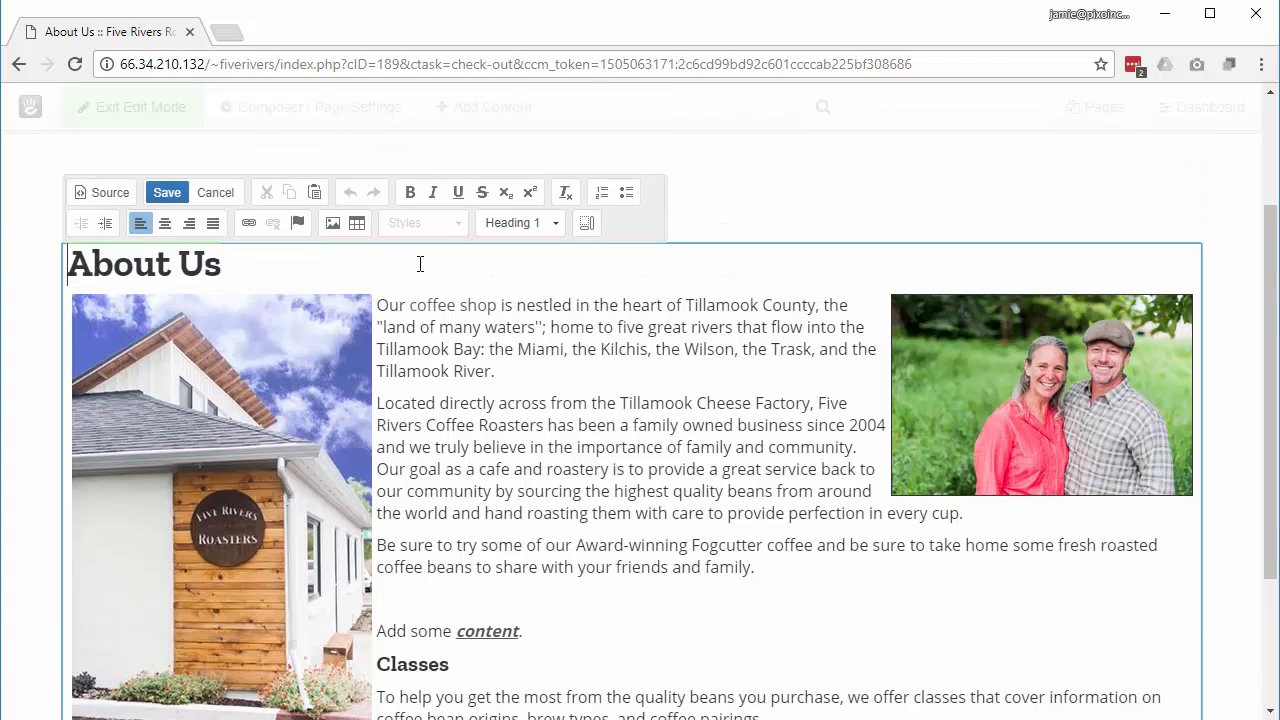
scroll(532, 494, down, 2)
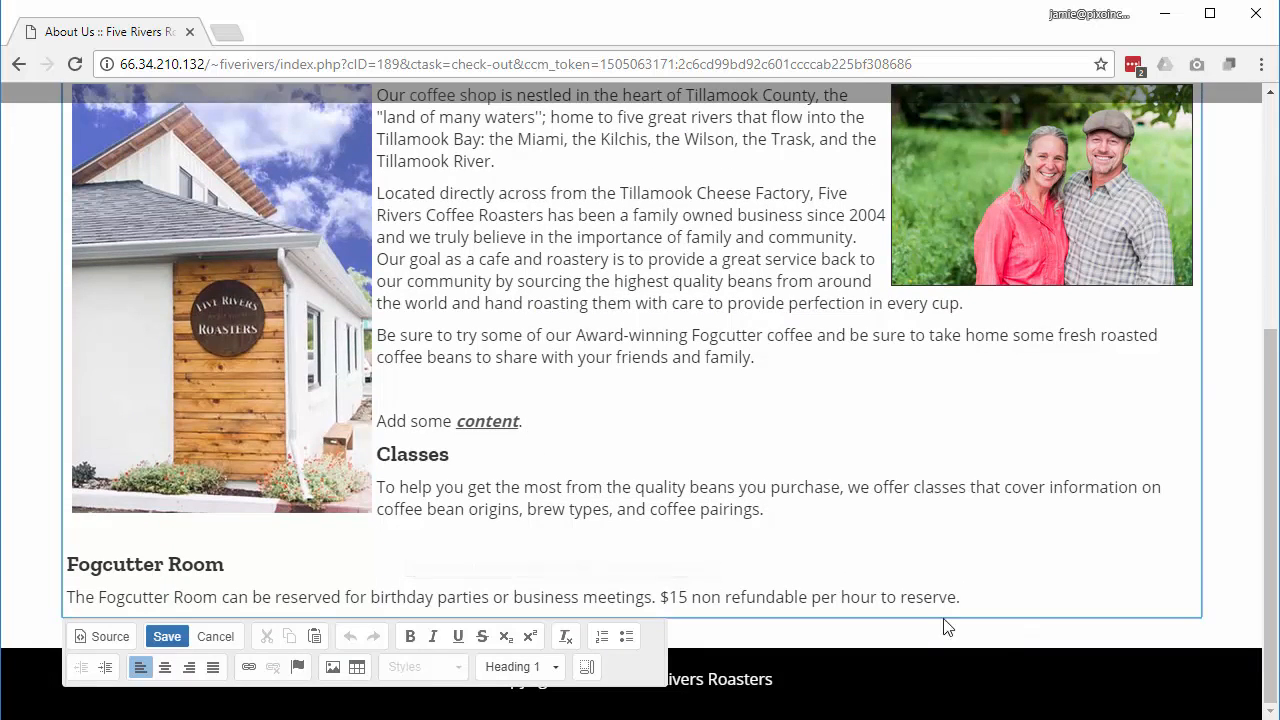
Step: Add a new line 'Contact Us' after the Fogcutter paragraph
click(972, 600)
key(Return)
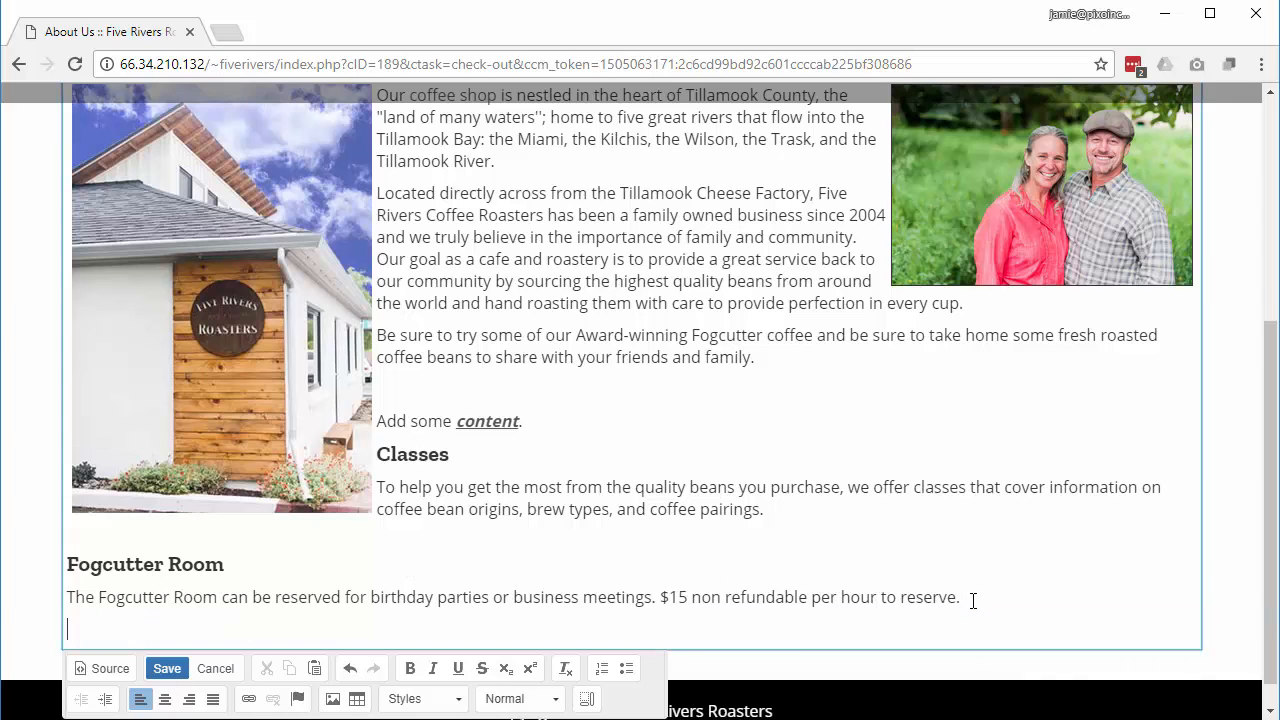
key(Return)
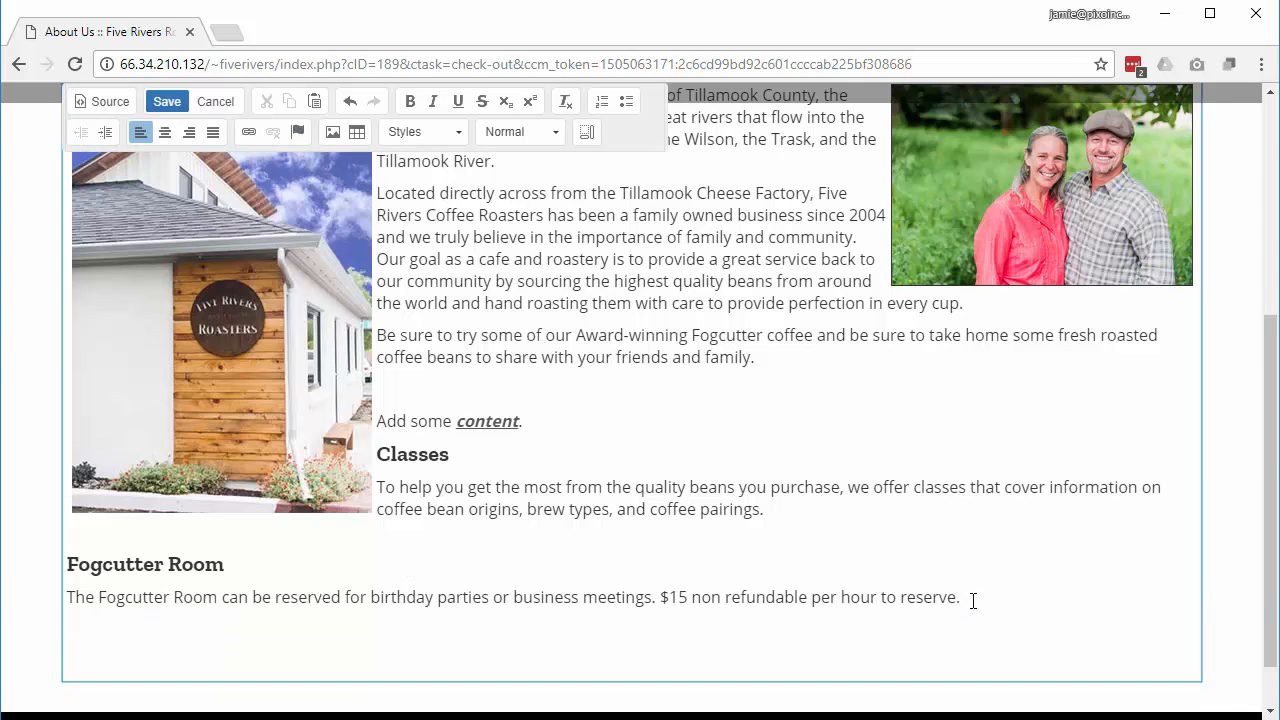
text(Contact Us)
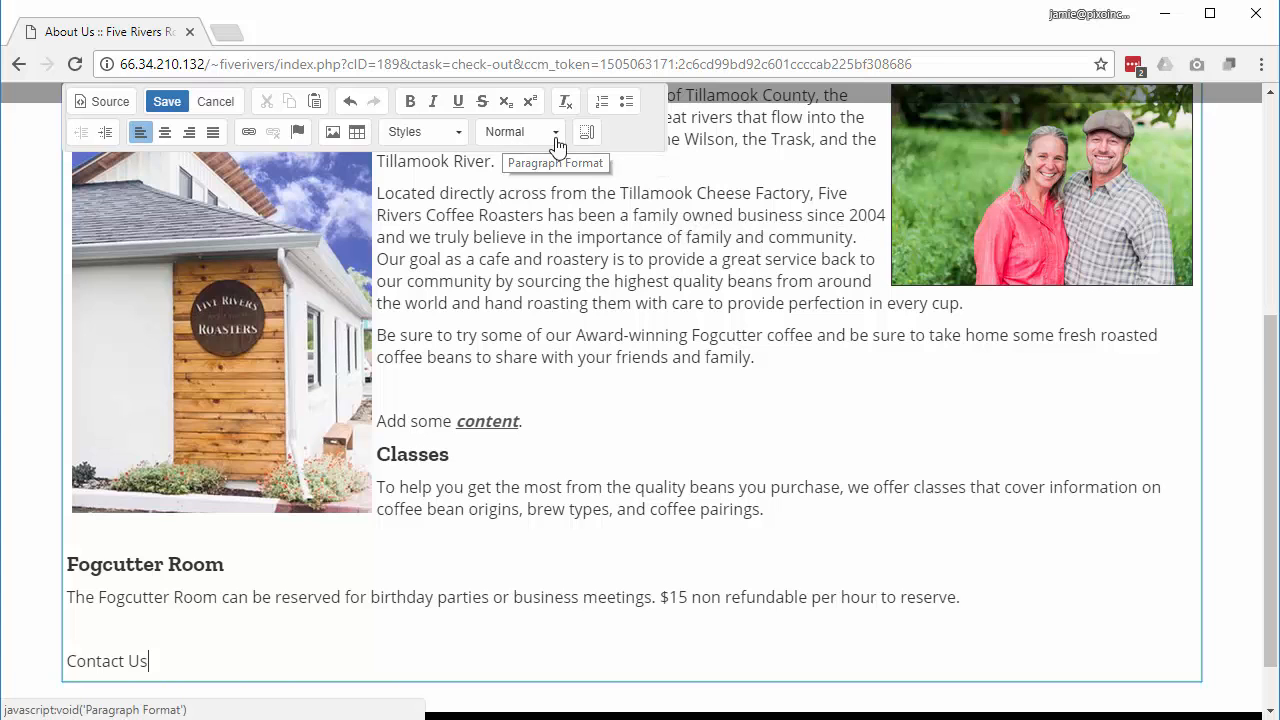
Step: Format the 'Contact Us' line as a Heading 3
double_click(133, 661)
drag(133, 661, 57, 660)
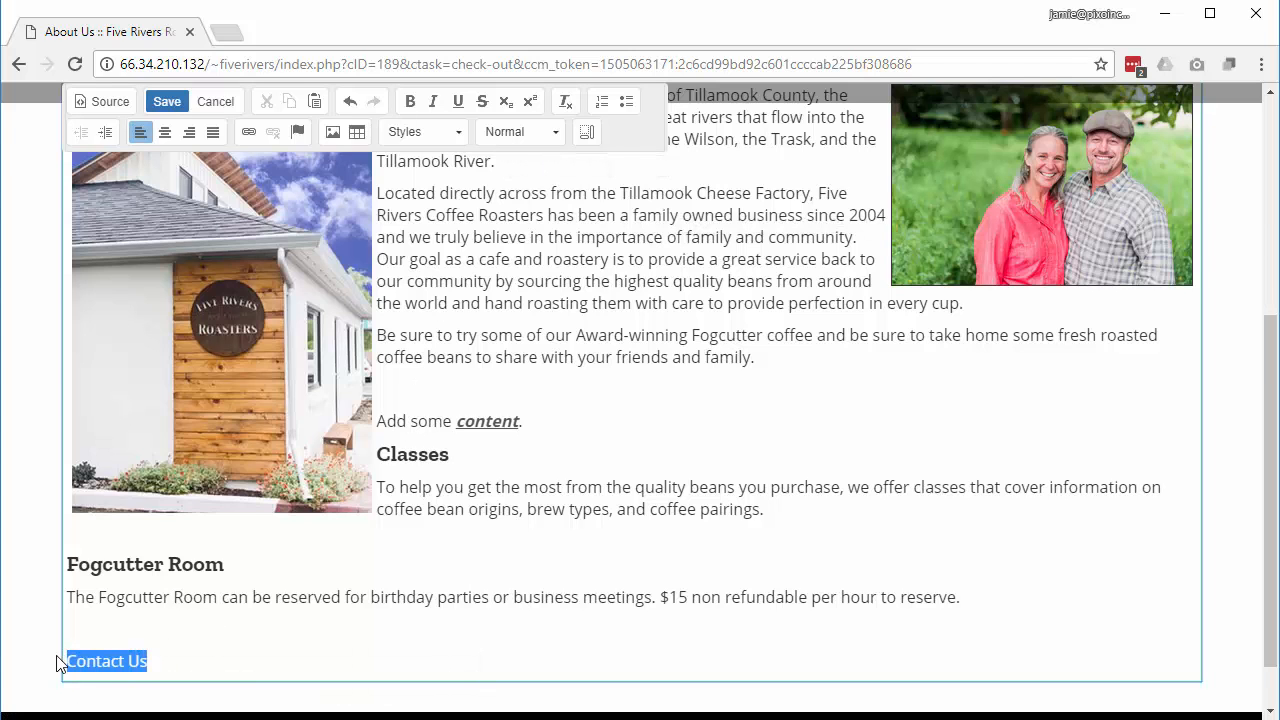
click(558, 134)
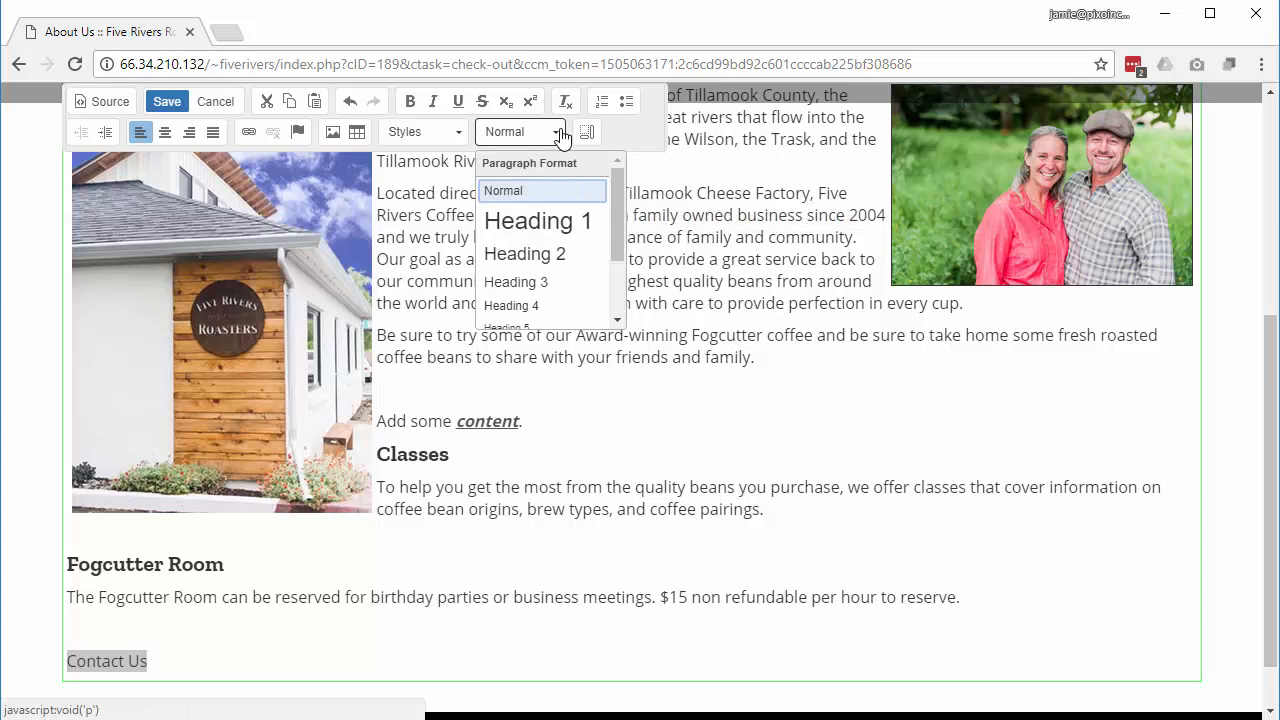
click(565, 222)
scroll(386, 620, up, 5)
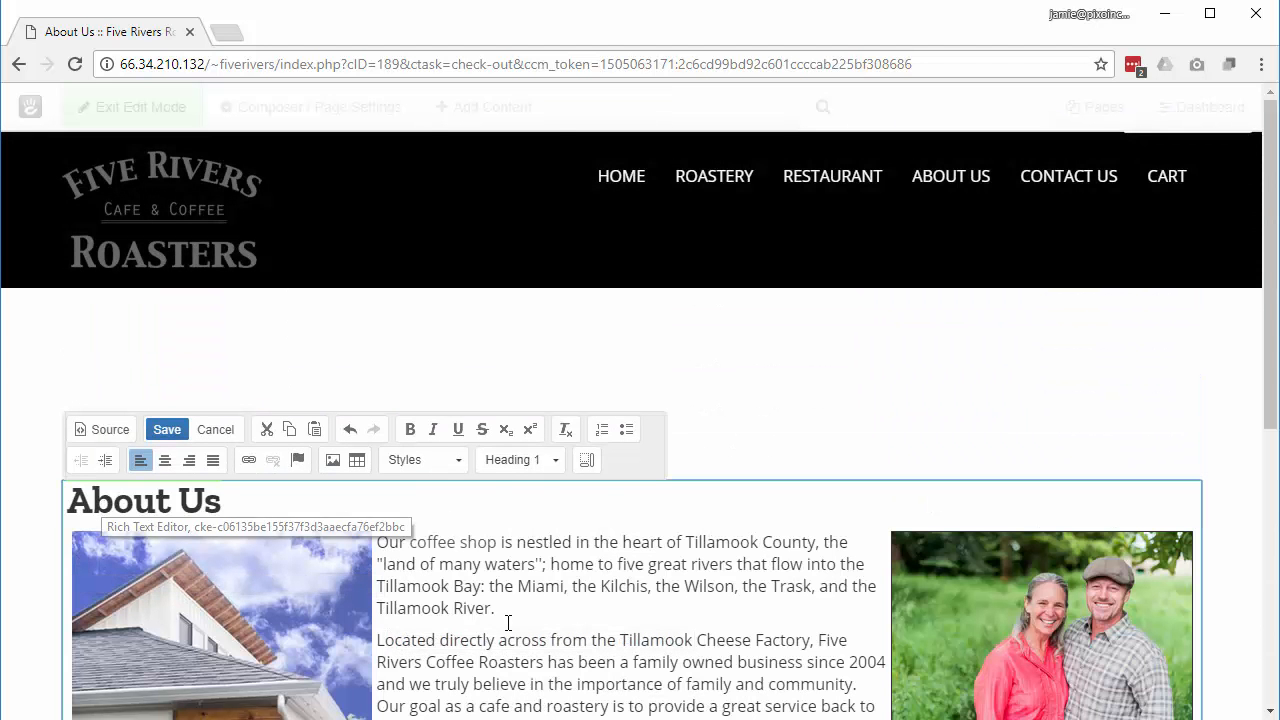
scroll(508, 623, down, 4)
scroll(508, 623, down, 1)
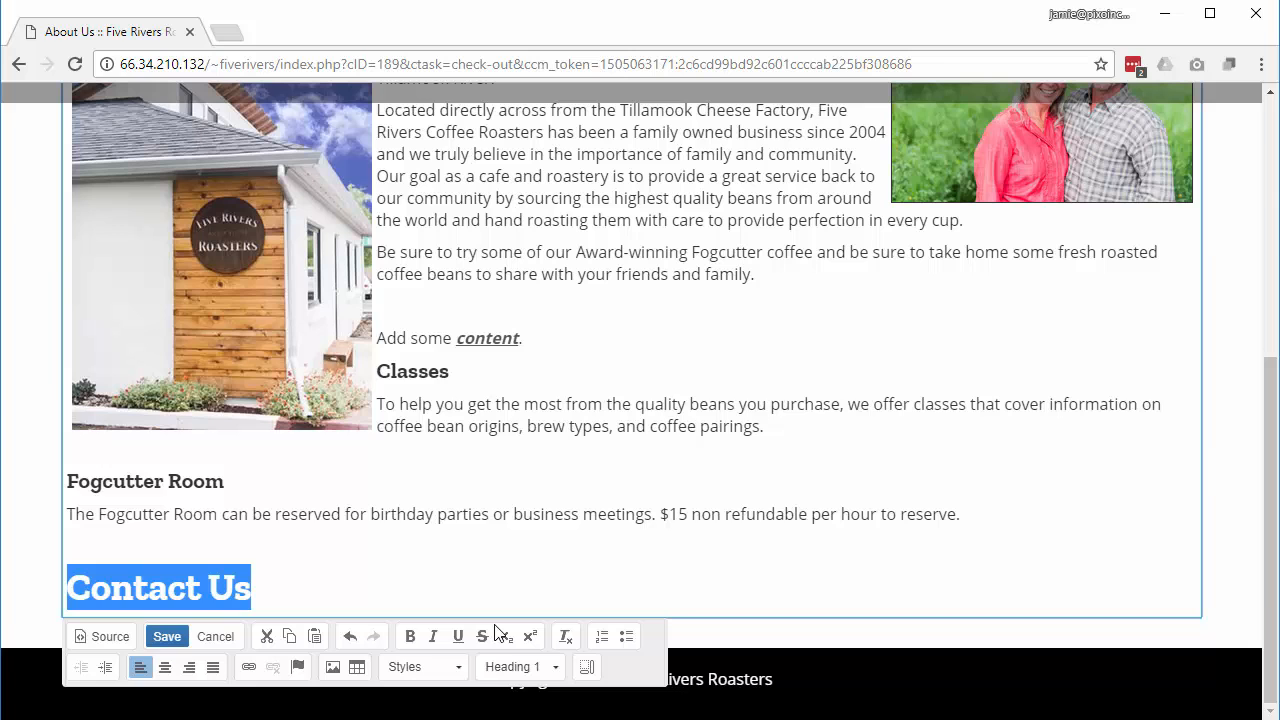
click(556, 674)
click(553, 610)
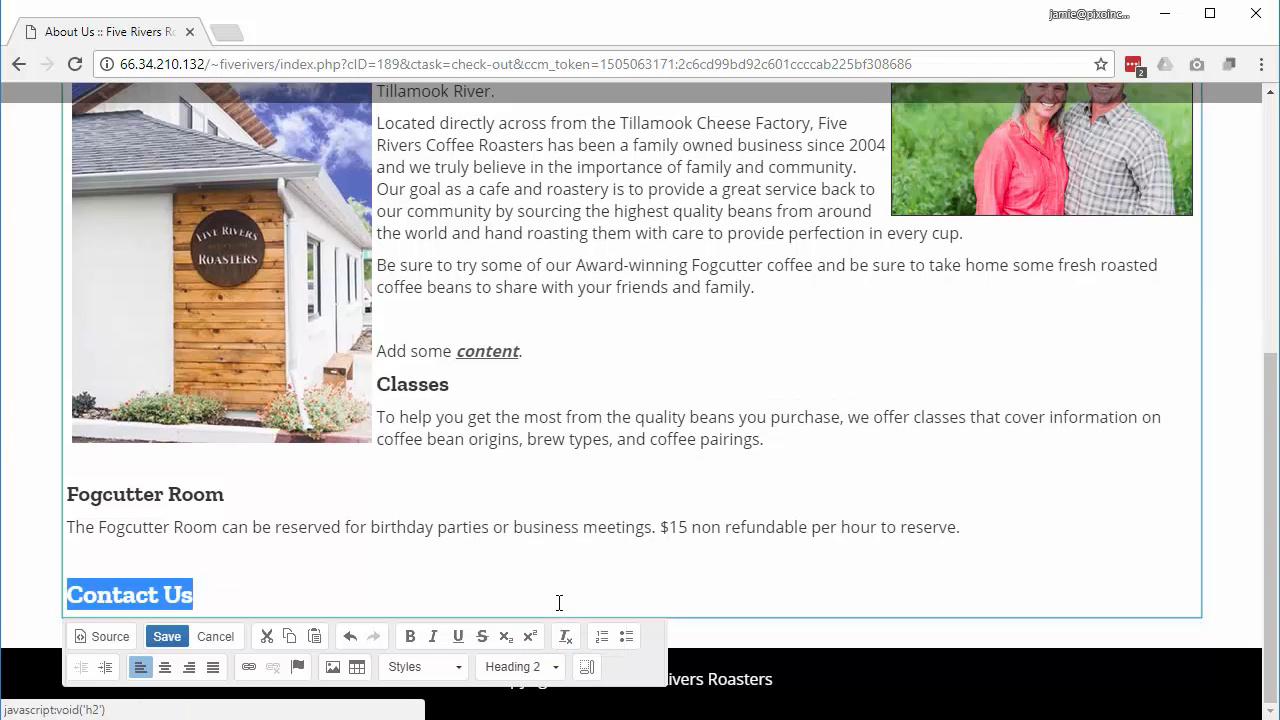
click(553, 670)
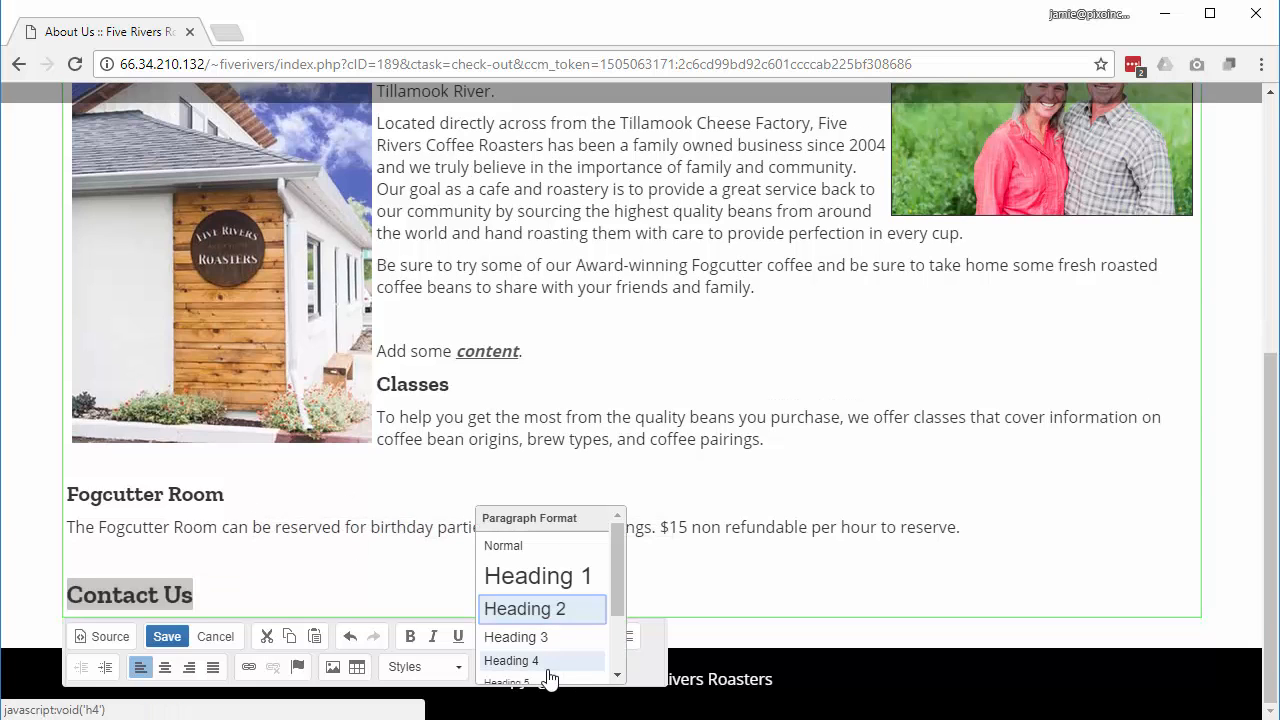
click(554, 640)
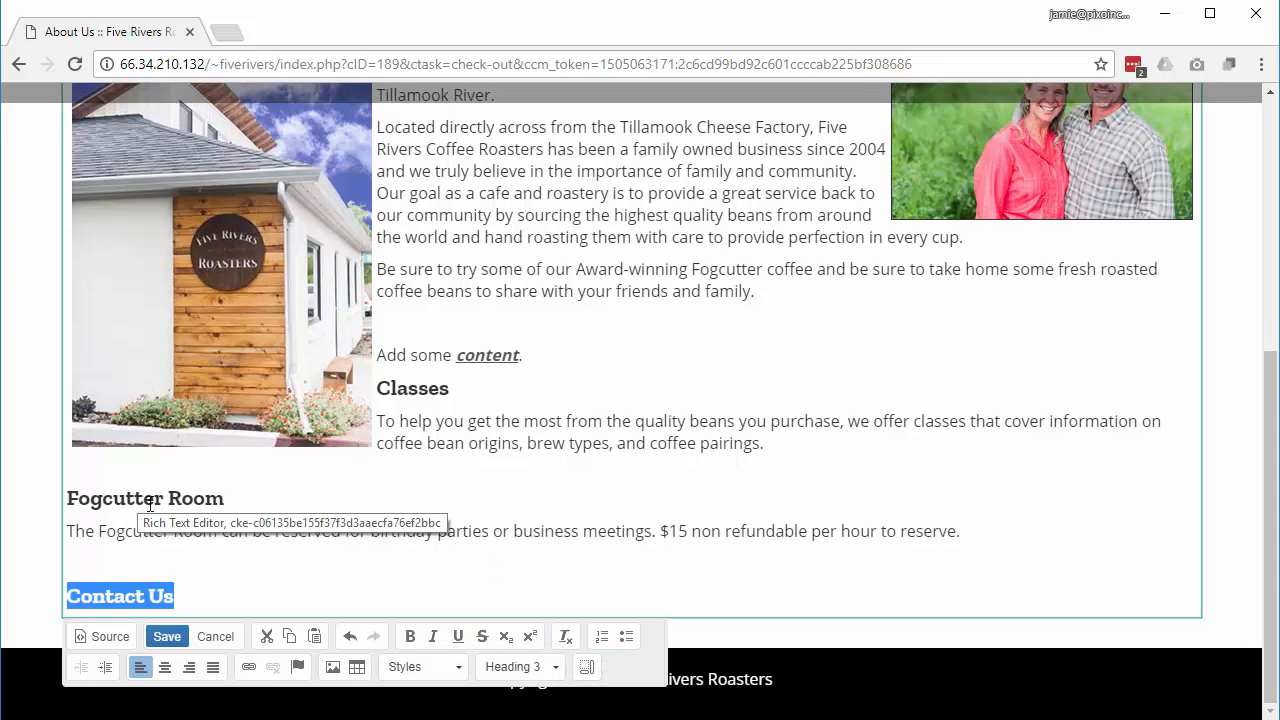
Step: Add 'Give us a call anytime!' beneath the heading and save the block
click(223, 606)
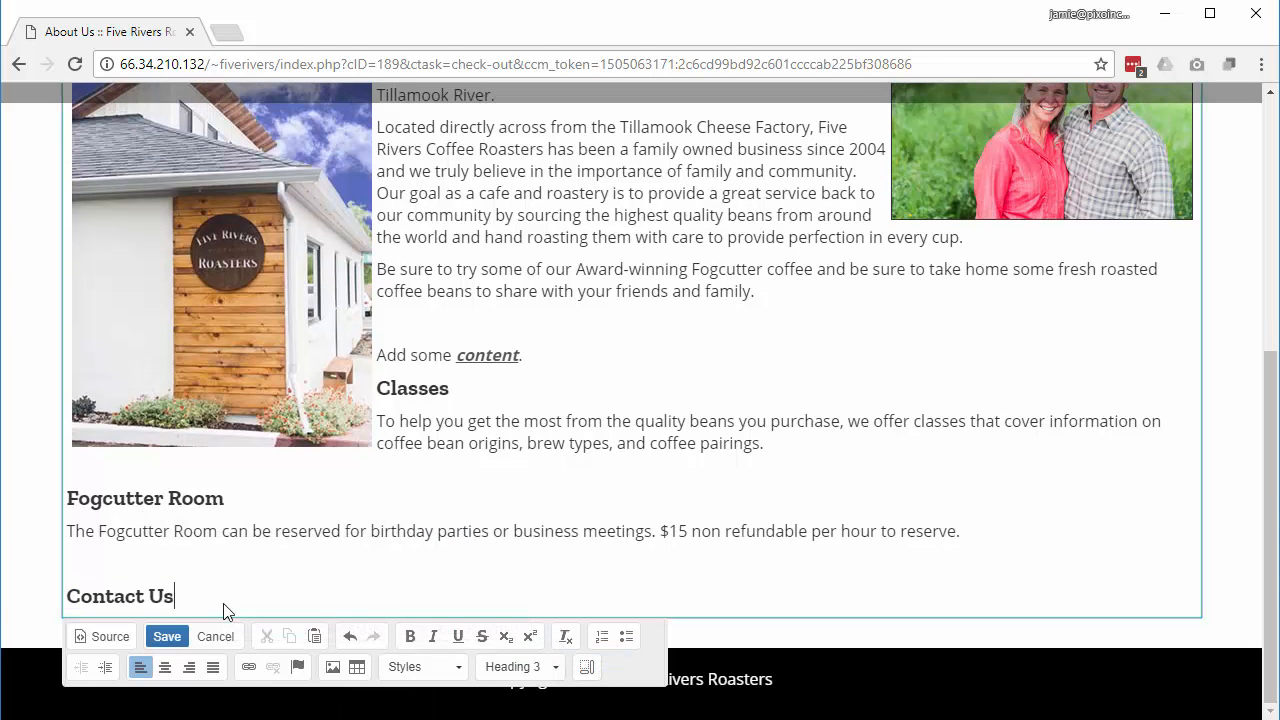
key(Return)
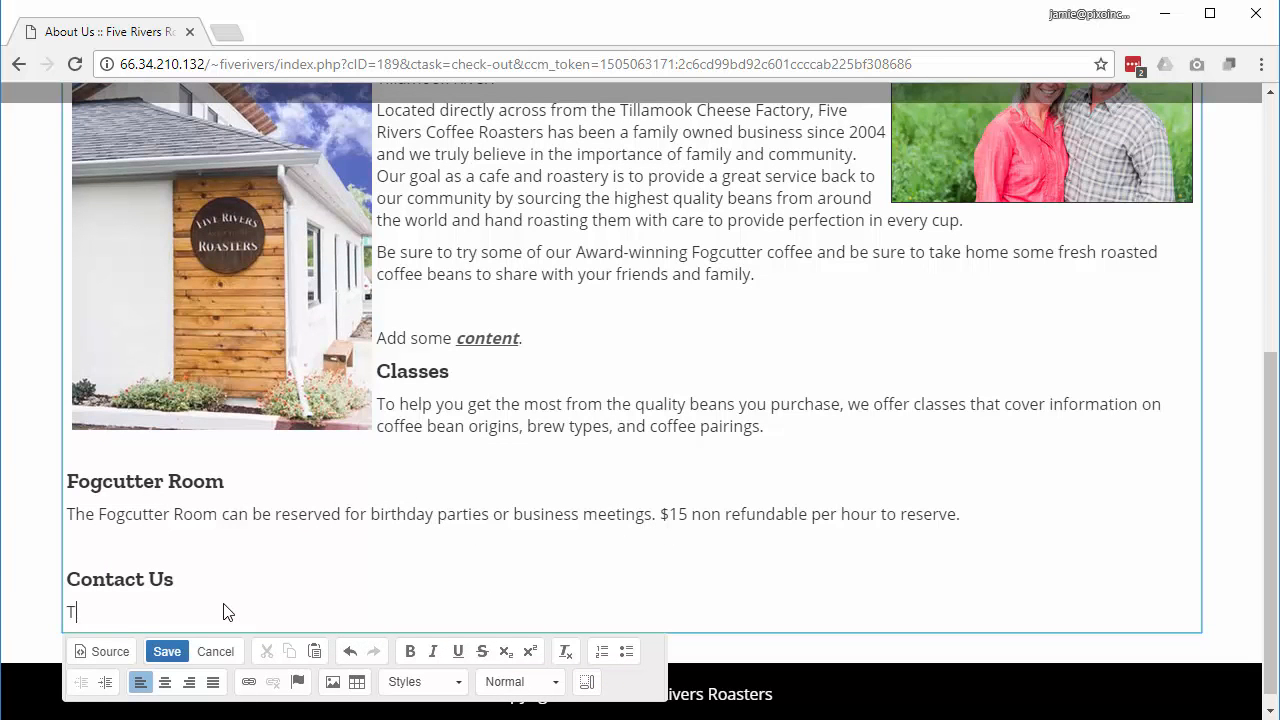
text(Give us a call anytim)
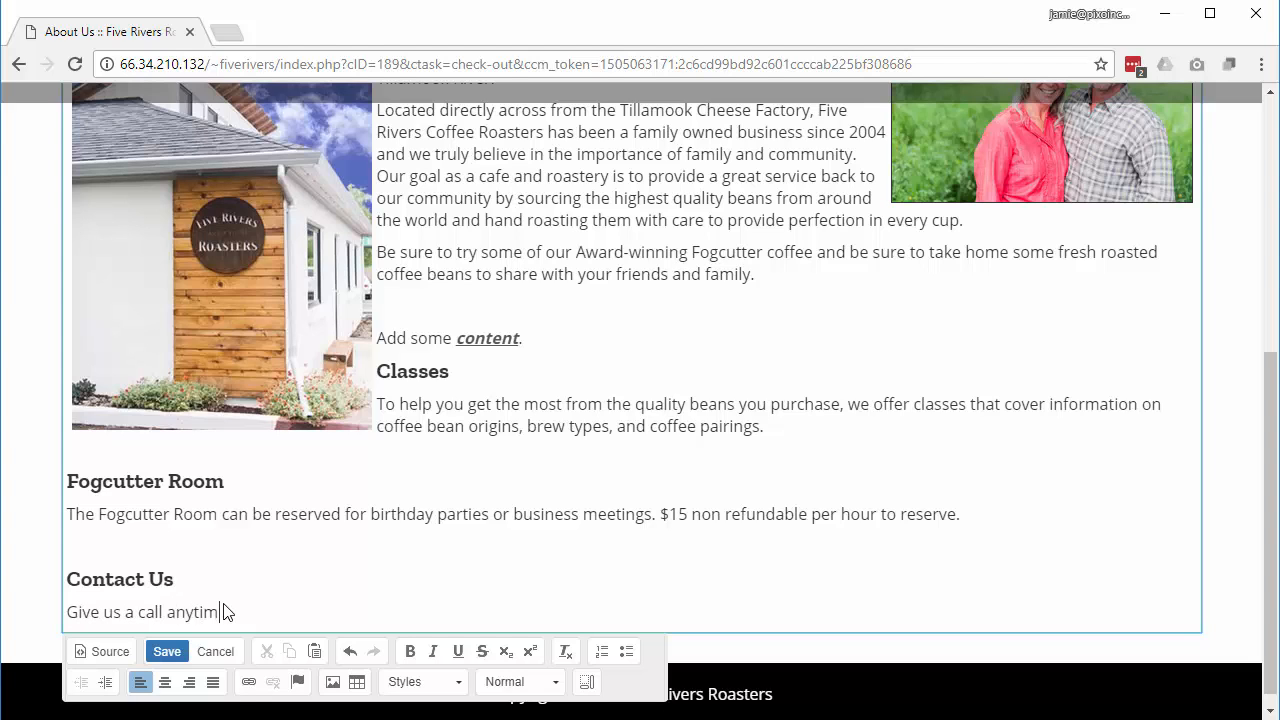
text(e!)
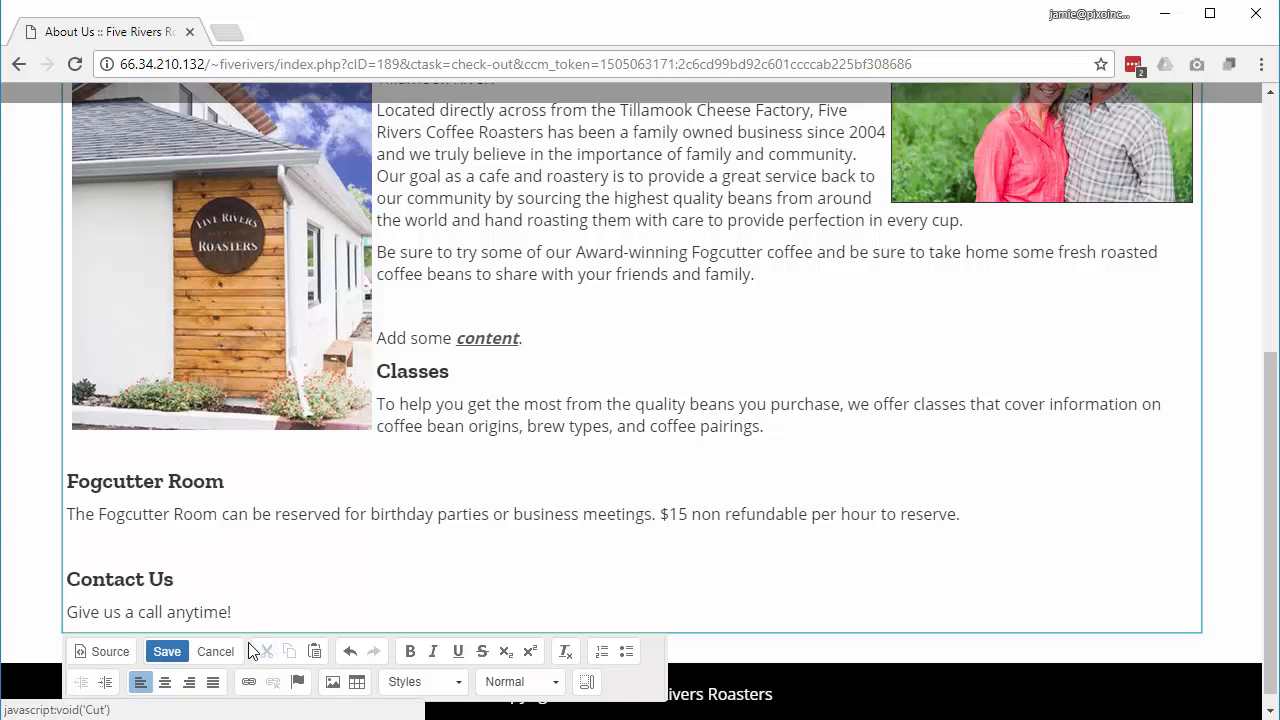
click(157, 652)
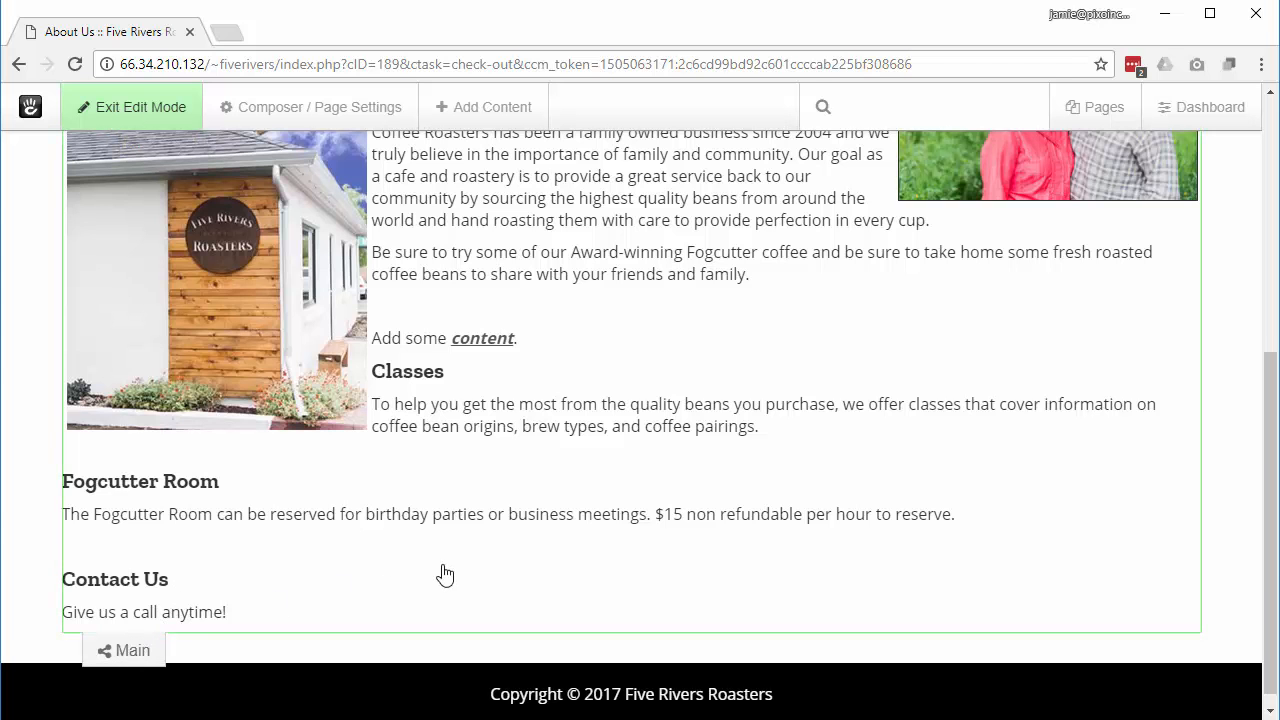
Step: Open the Add Content block library for the About Us page's Main area
scroll(445, 570, up, 5)
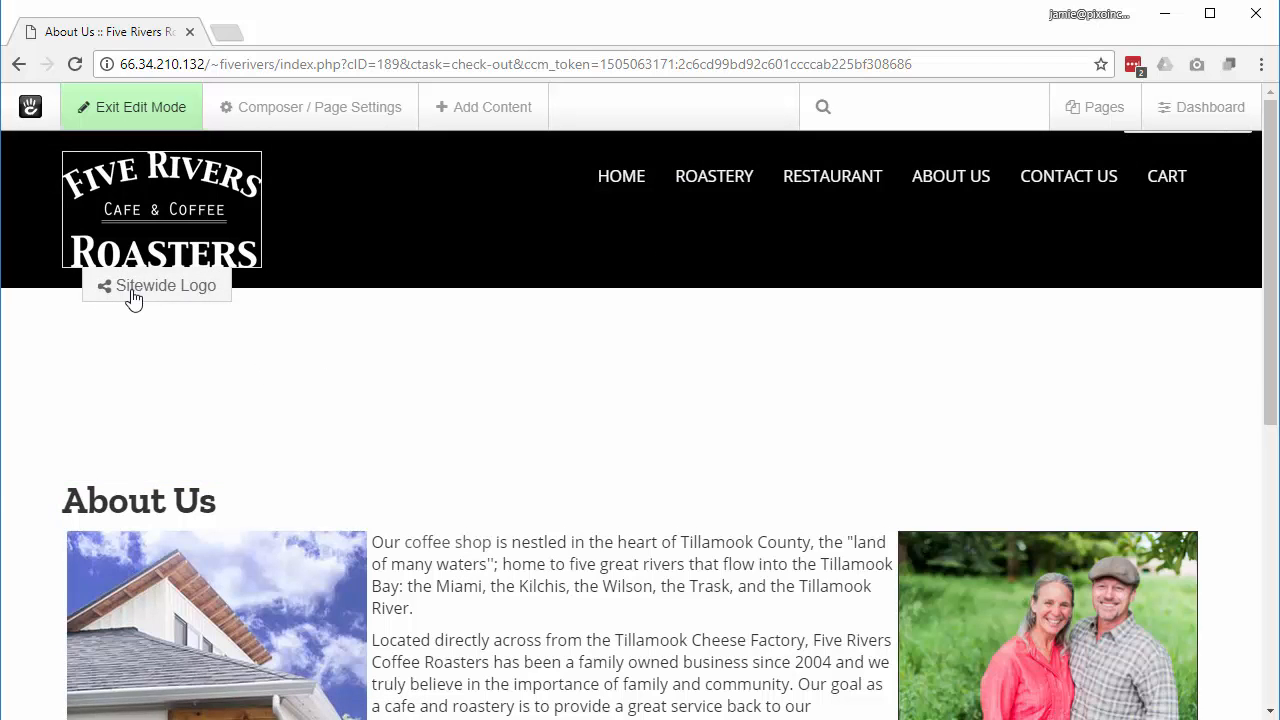
scroll(461, 464, down, 5)
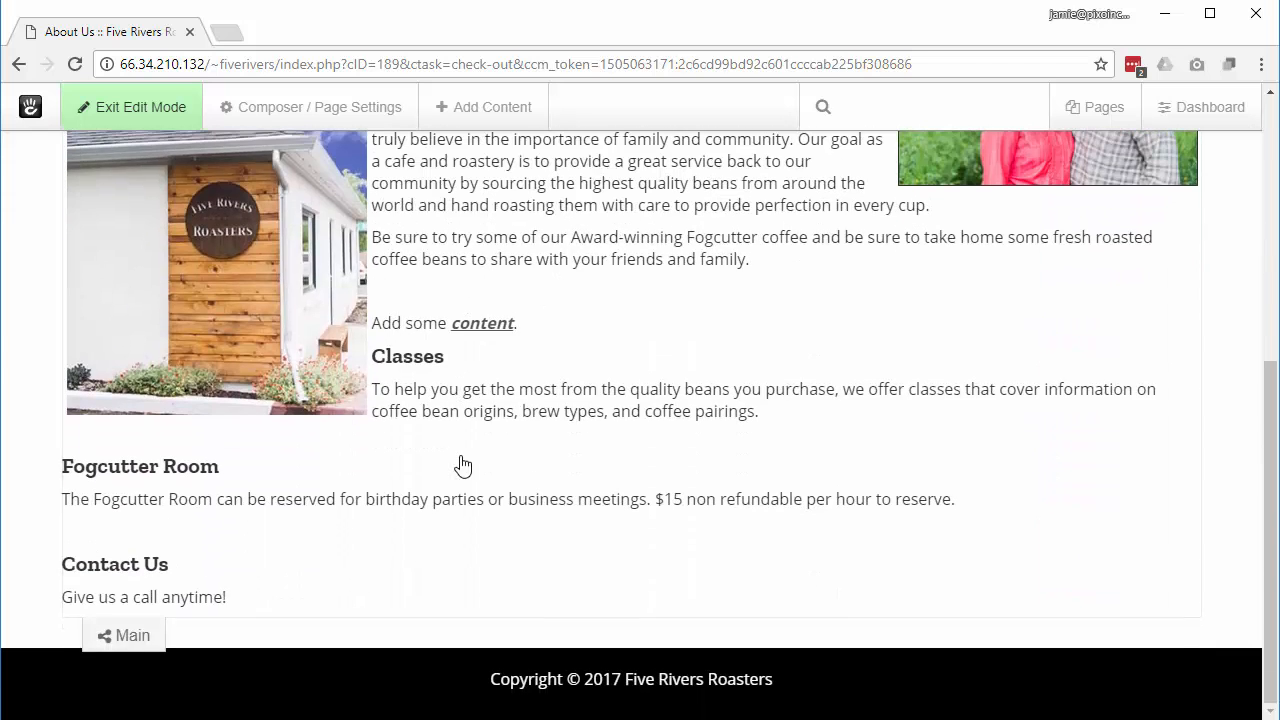
click(120, 640)
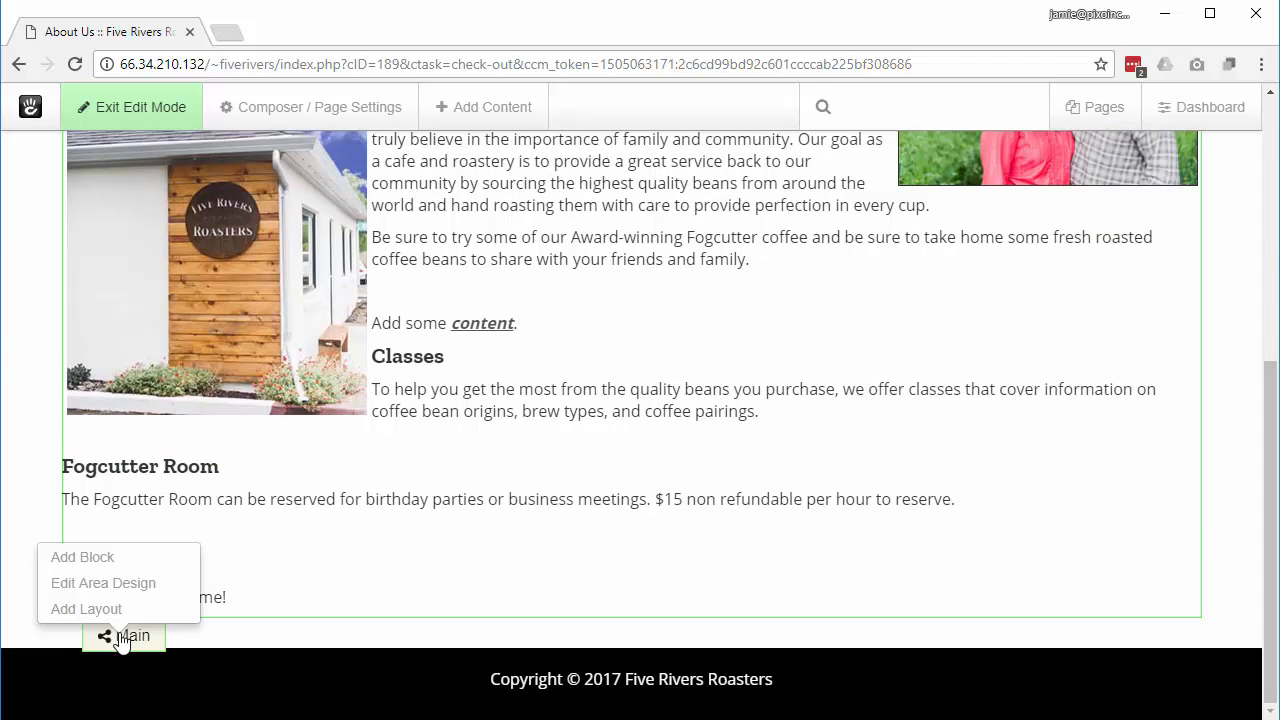
click(102, 566)
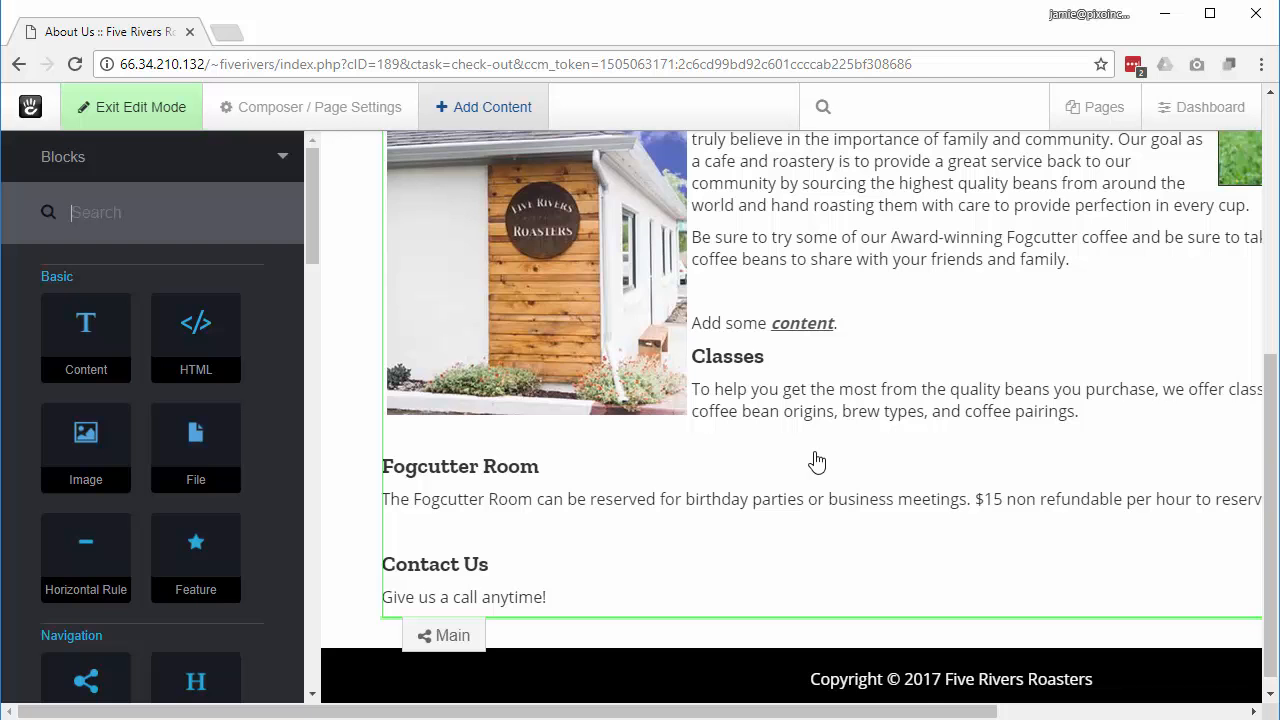
Step: Add a Content block reading 'More text in it.' below Contact Us and save it
click(85, 354)
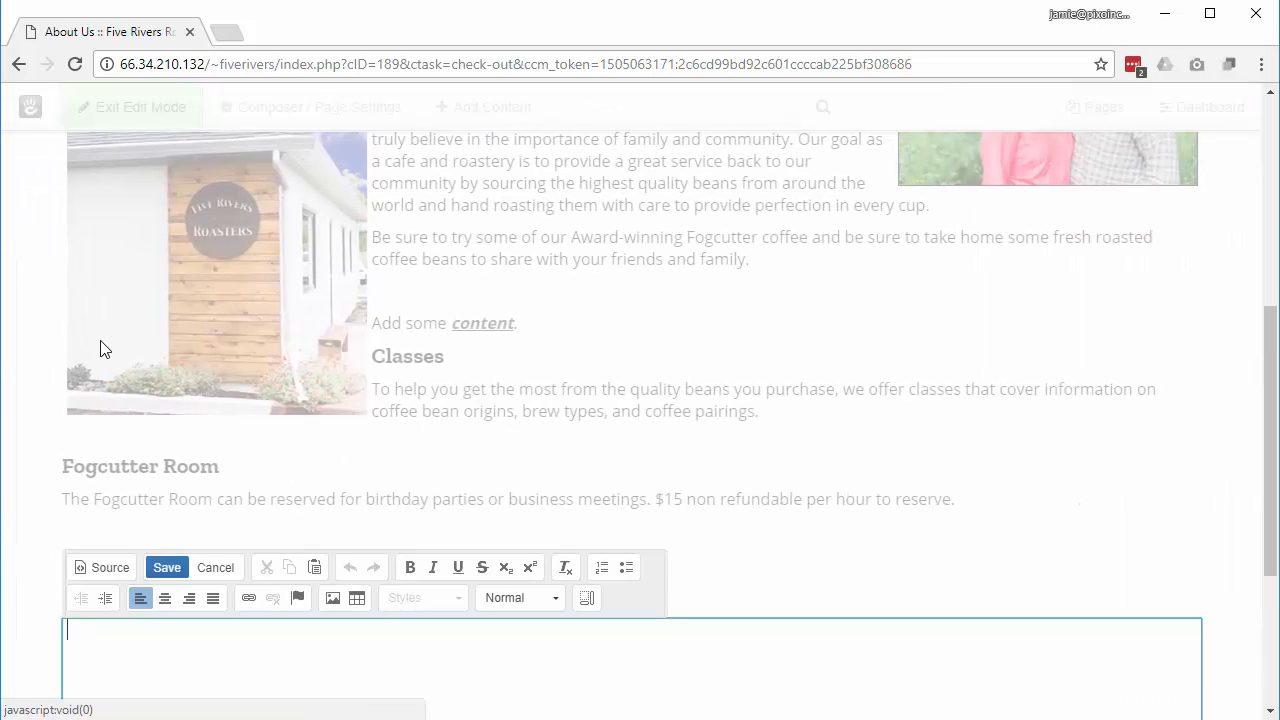
scroll(336, 511, down, 1)
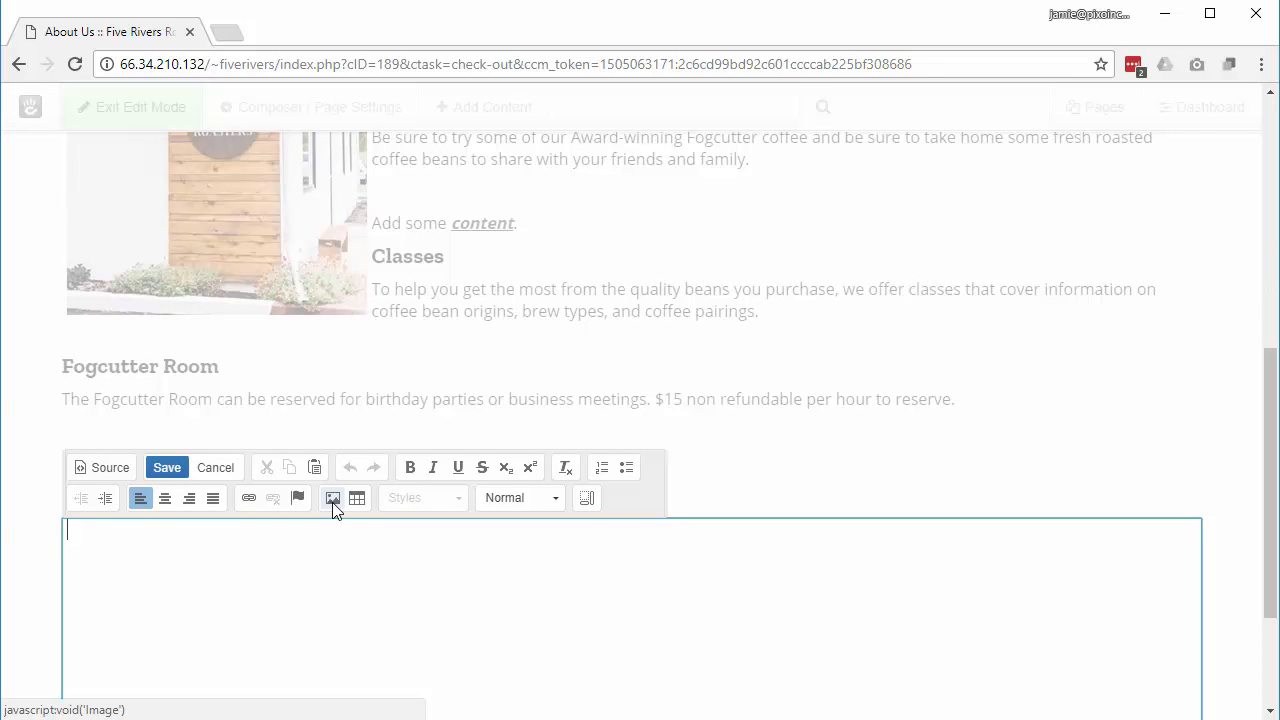
text(More text in it.)
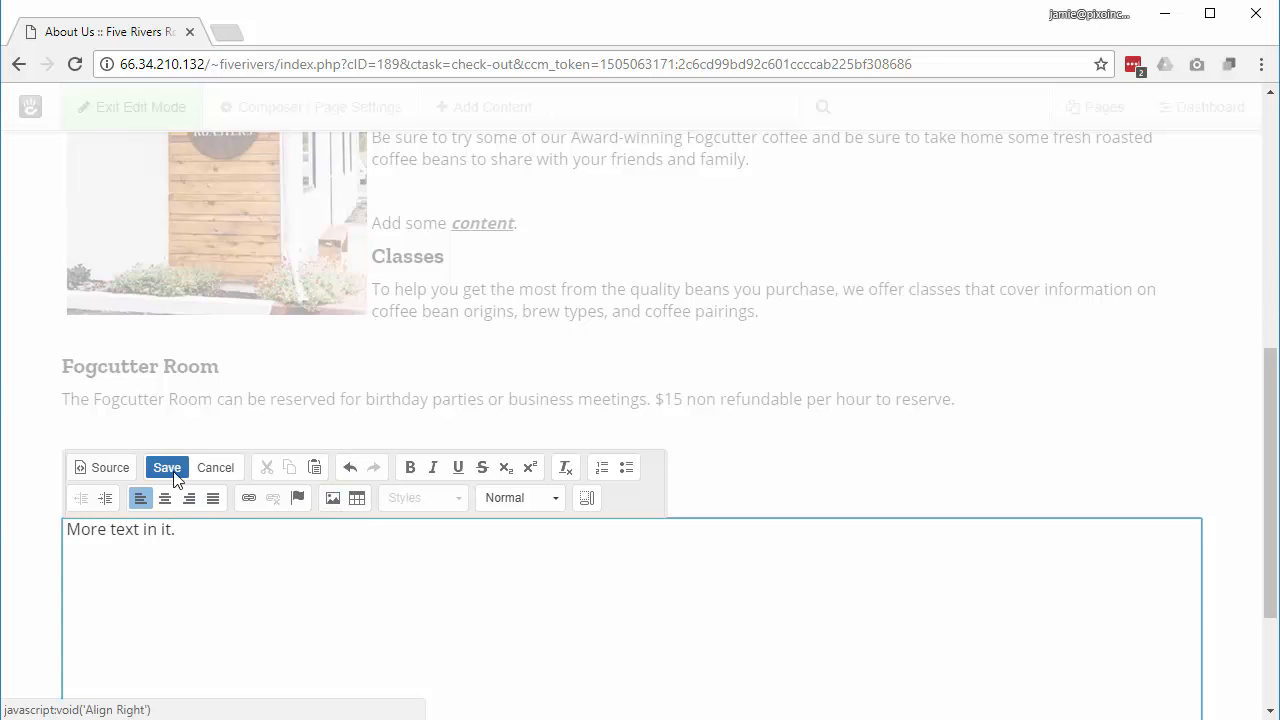
click(167, 467)
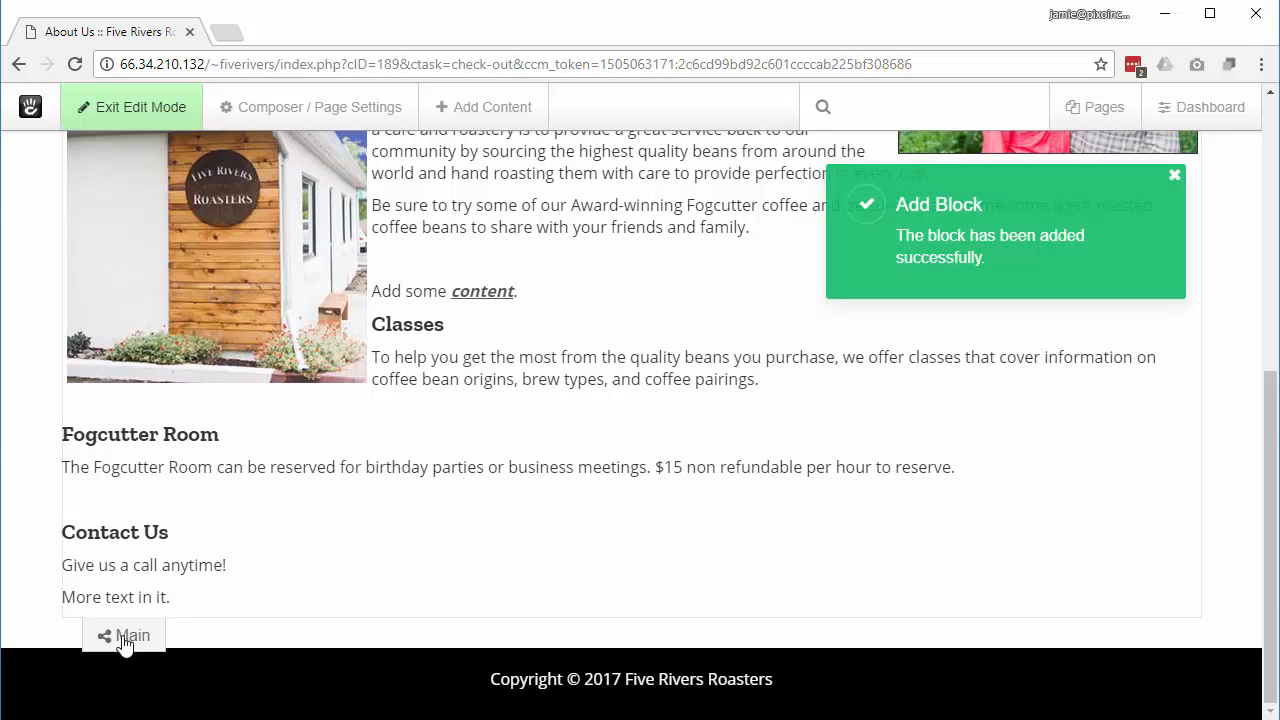
click(126, 638)
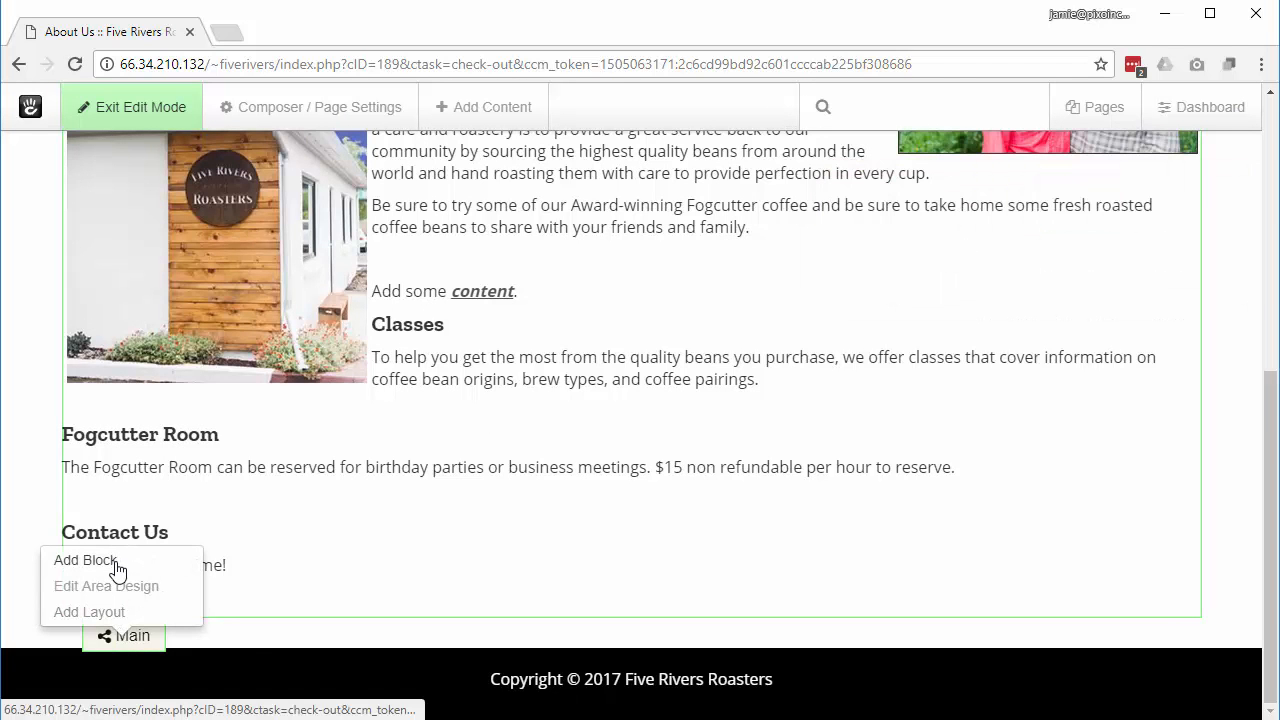
Step: Choose a Page List block from the Blocks panel for the Main area
click(112, 562)
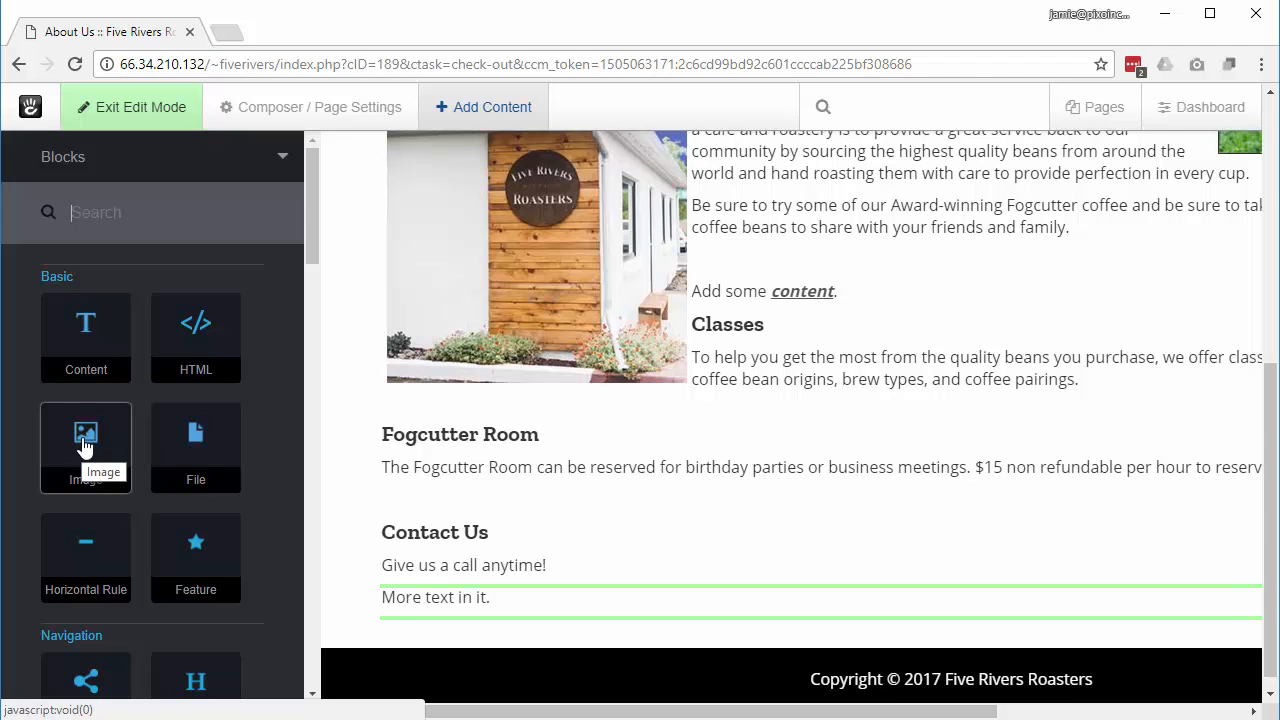
scroll(240, 475, down, 1)
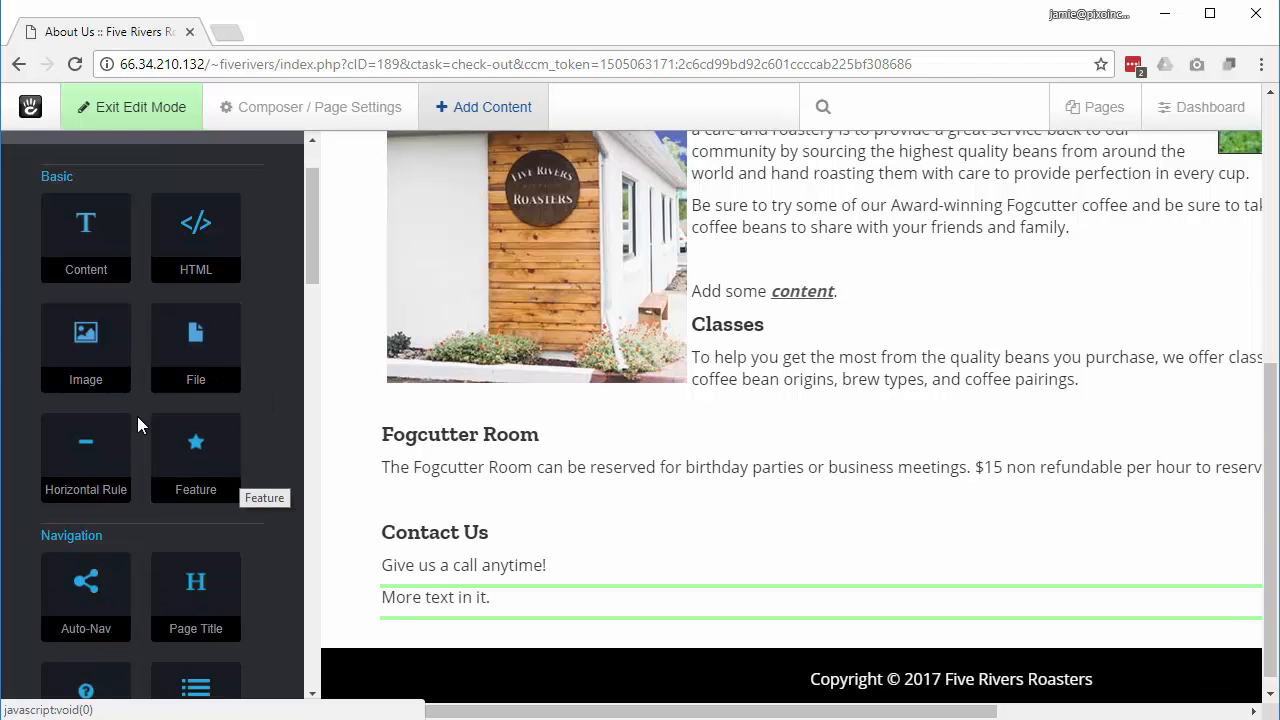
scroll(241, 515, down, 1)
scroll(241, 518, down, 1)
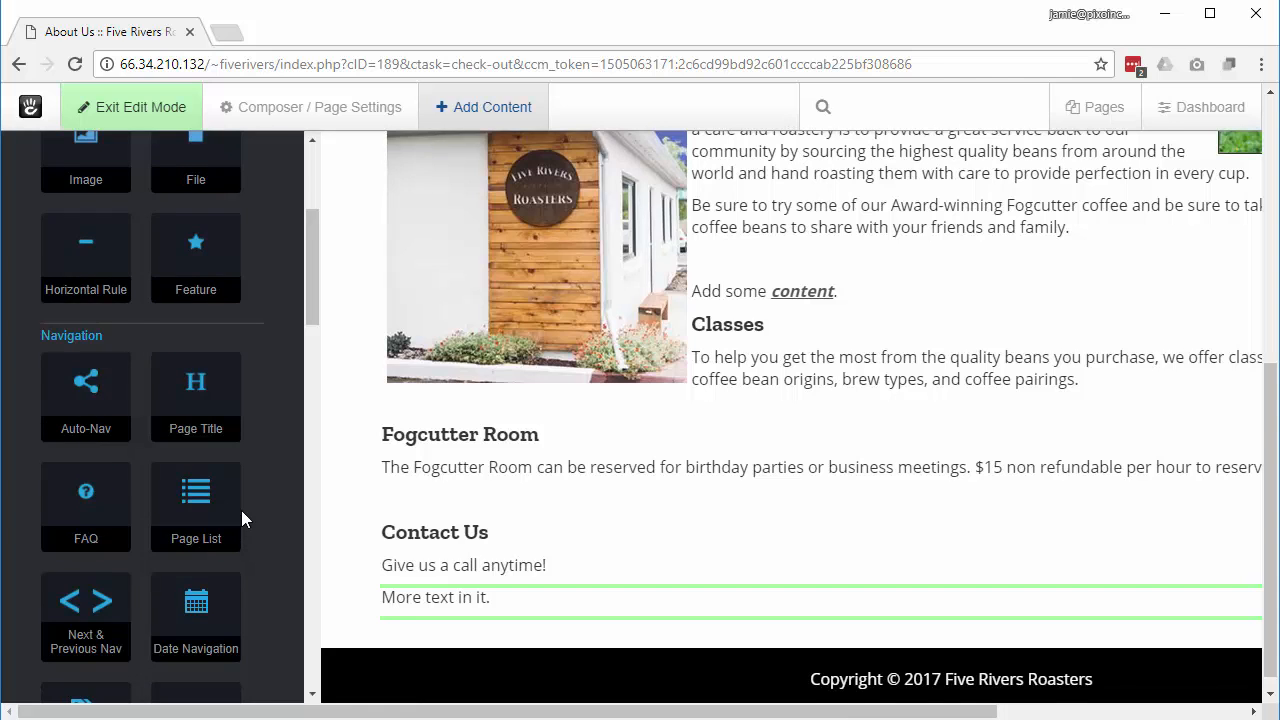
scroll(241, 518, down, 3)
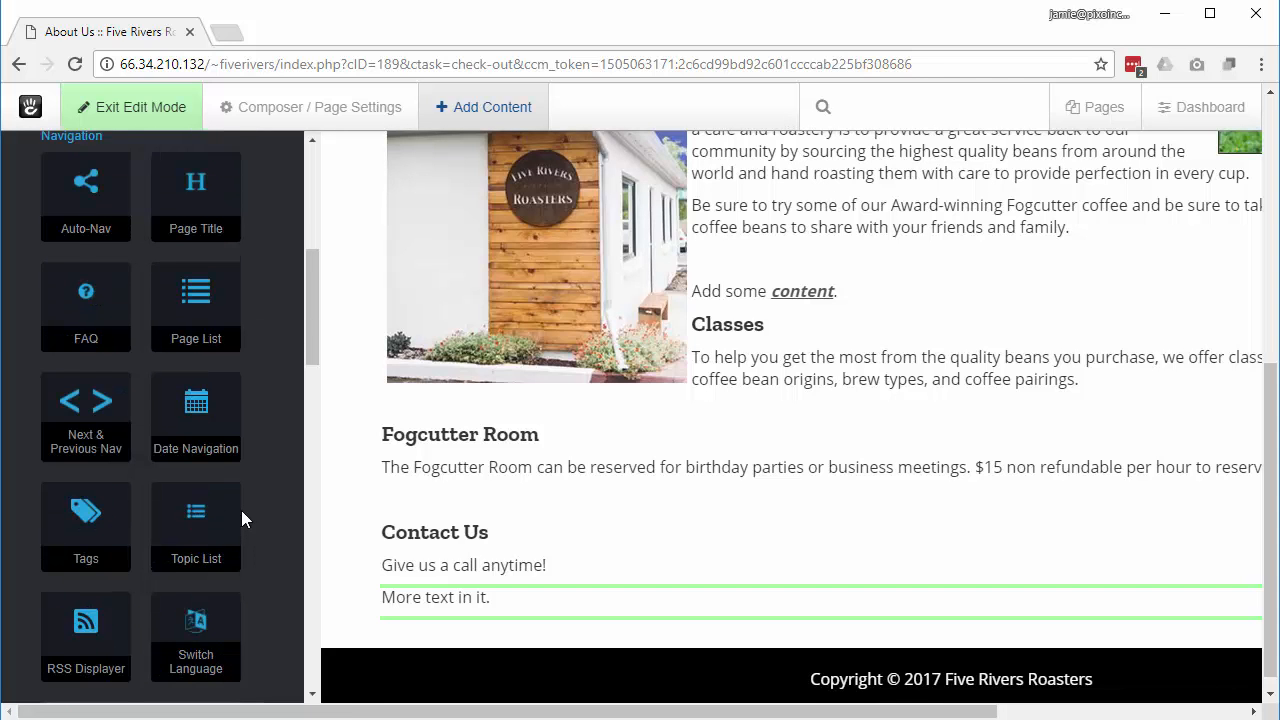
scroll(241, 510, down, 1)
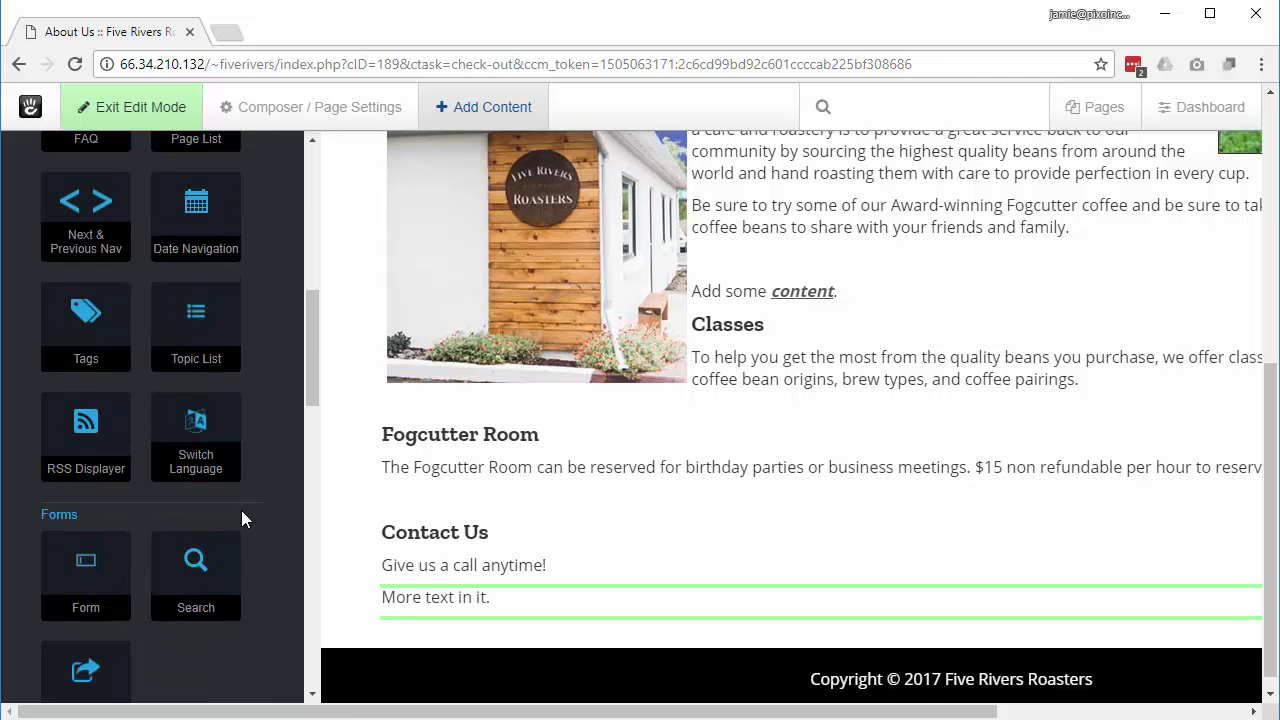
scroll(241, 510, up, 1)
click(202, 212)
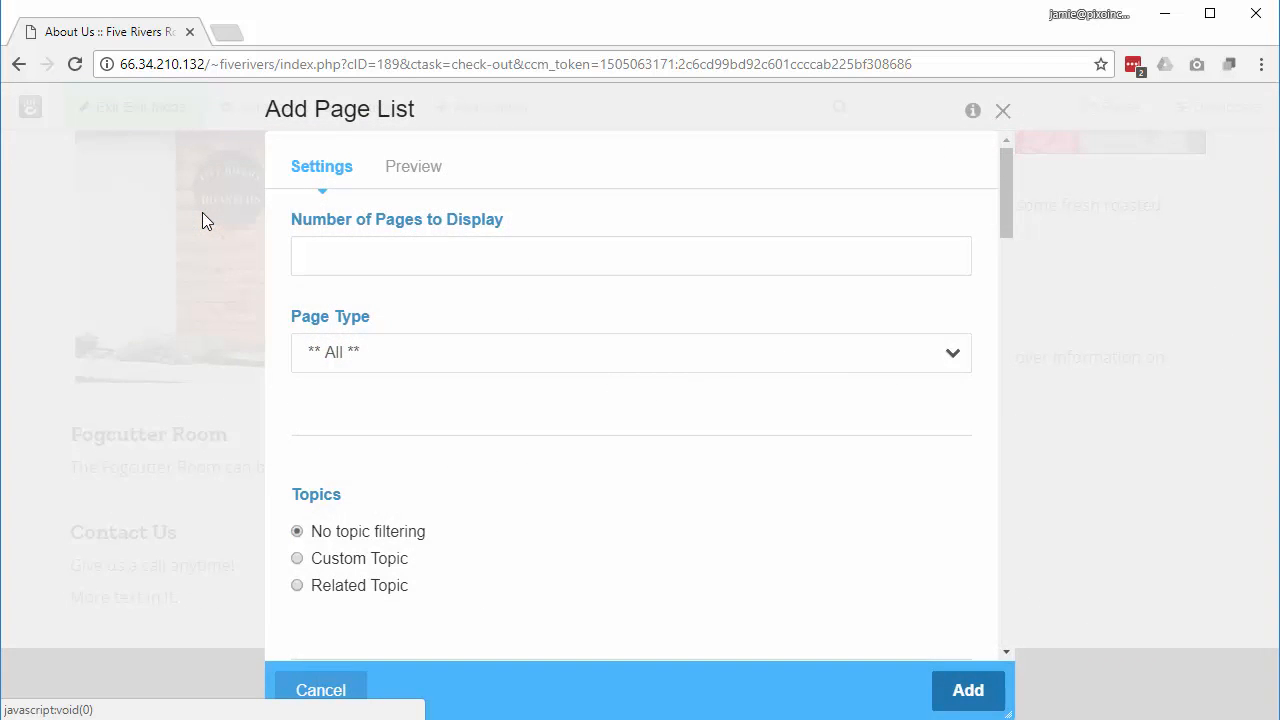
Step: Keep the page list's Page Type set to All
click(492, 355)
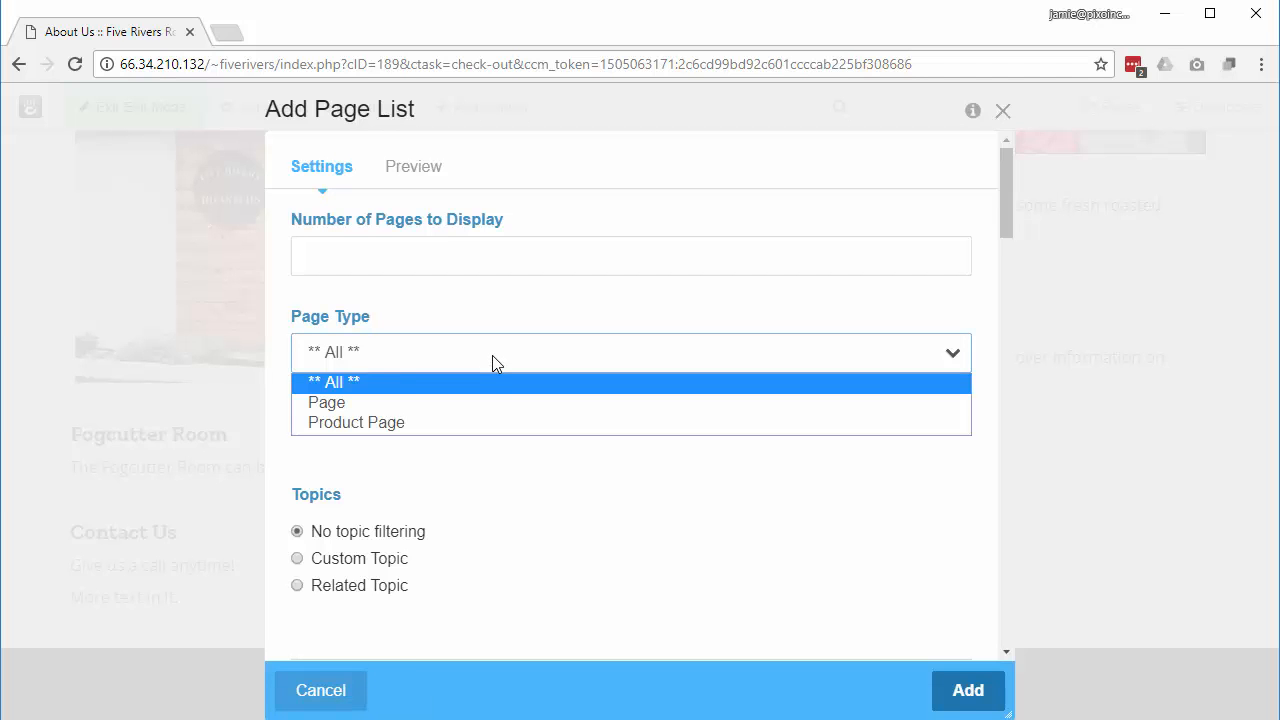
click(465, 401)
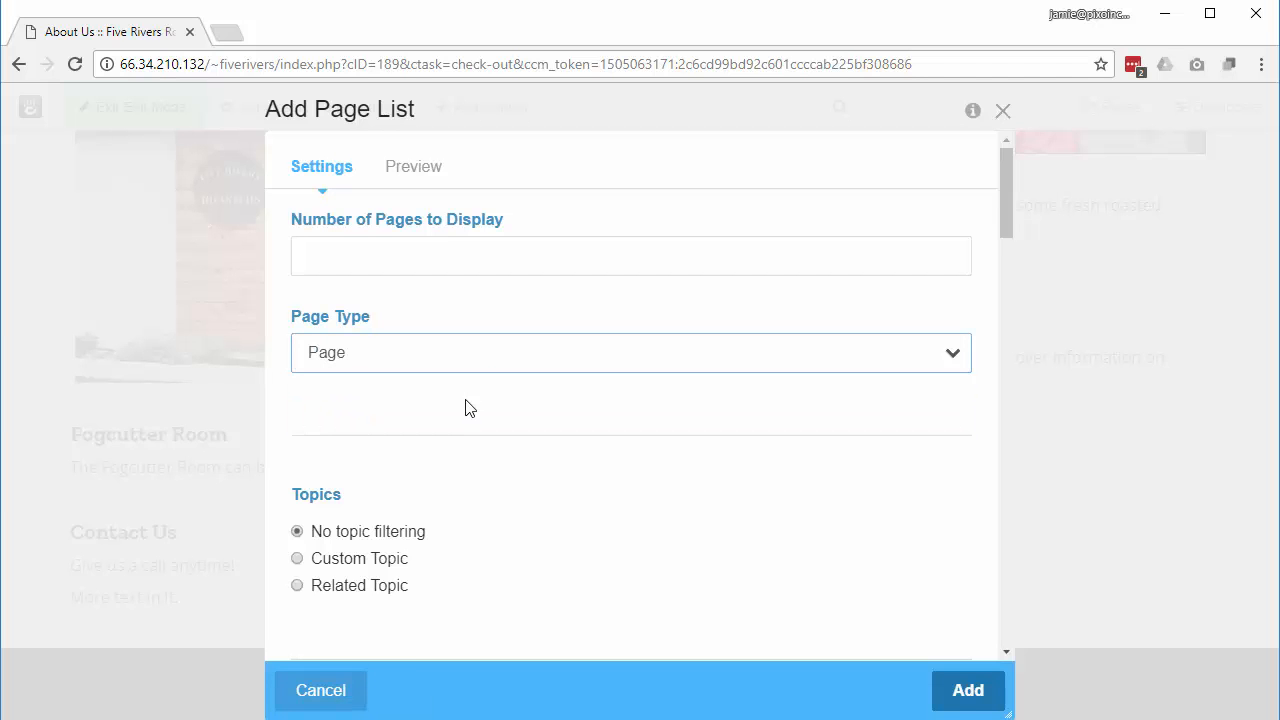
click(471, 362)
click(443, 385)
scroll(533, 468, down, 3)
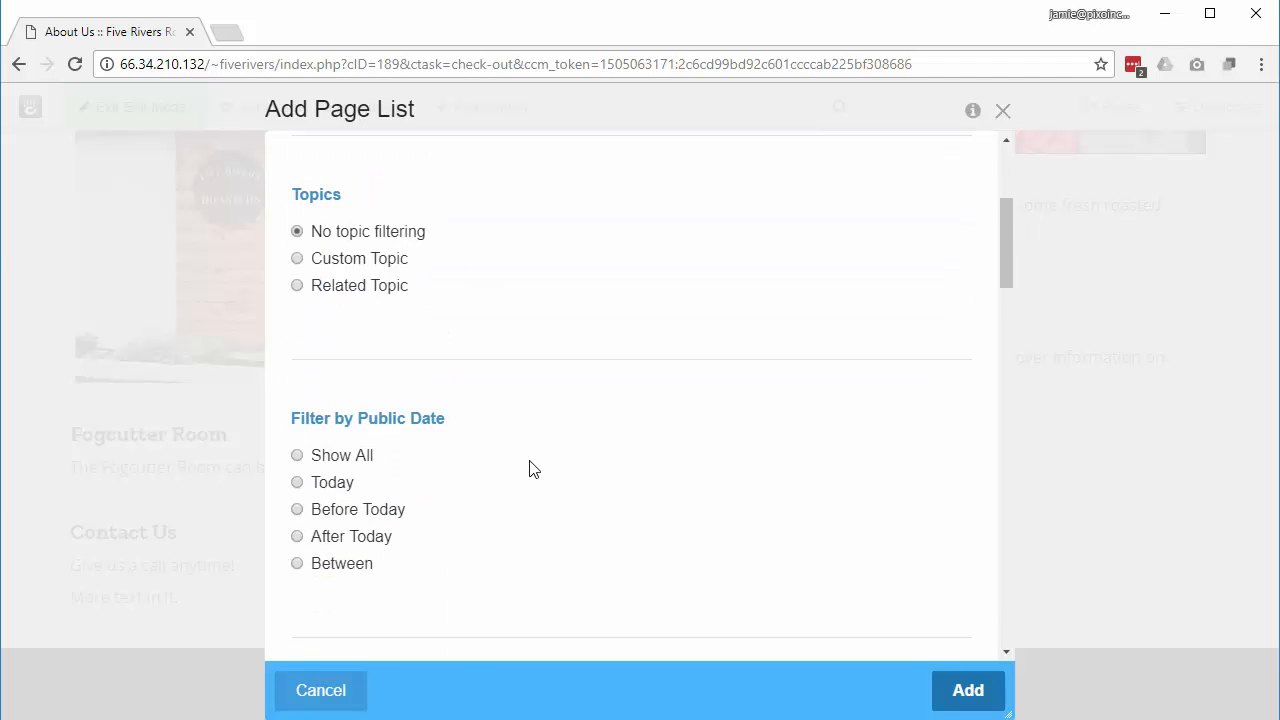
scroll(533, 470, down, 2)
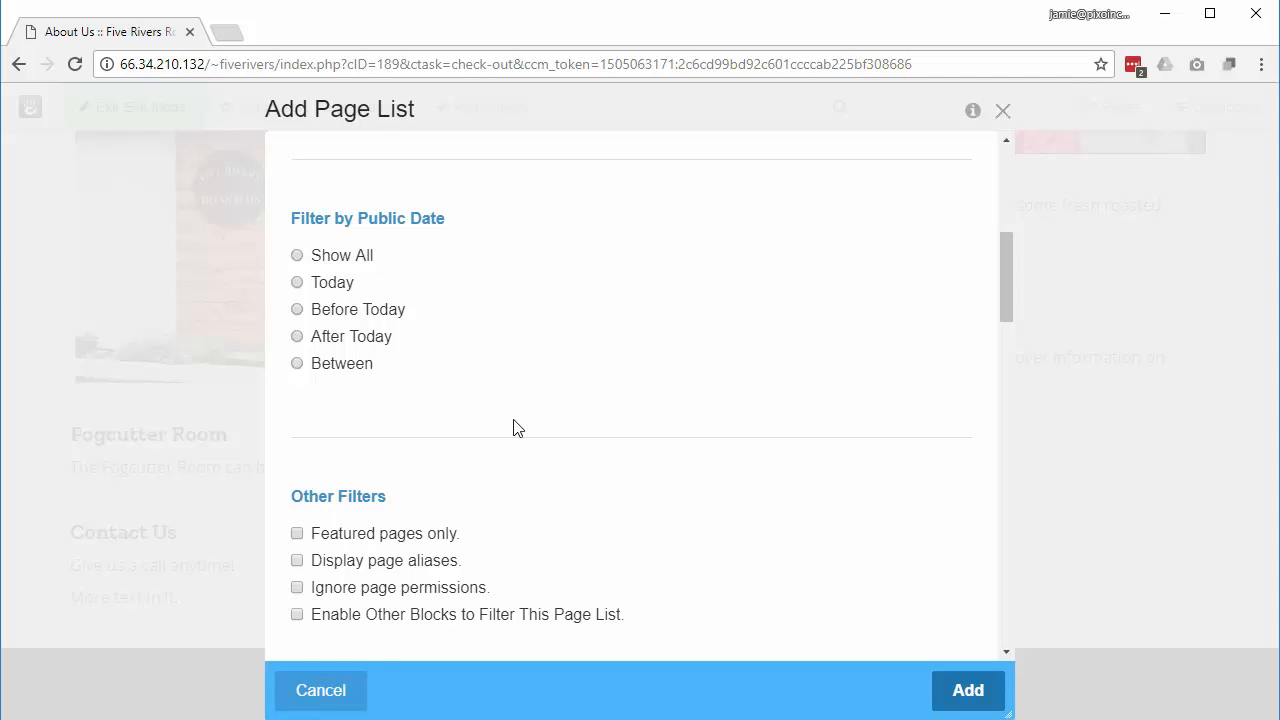
scroll(514, 428, down, 3)
scroll(514, 428, down, 3)
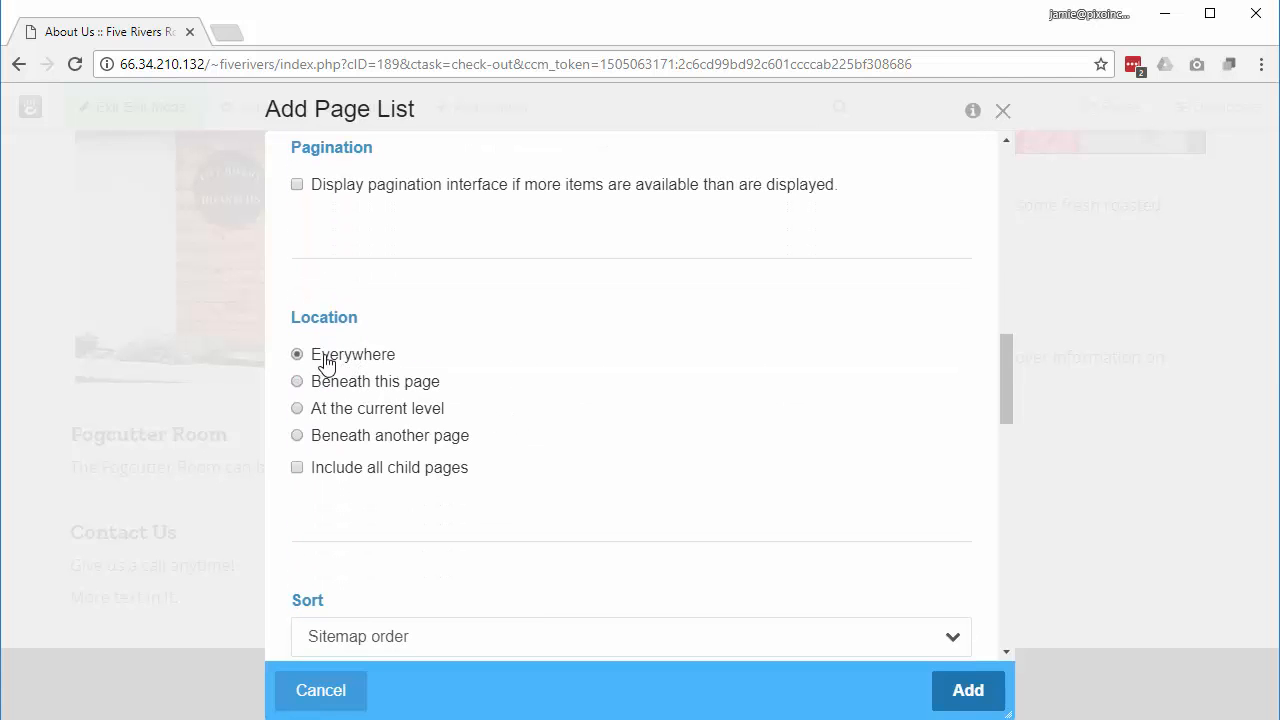
Step: Set the list location to pages beneath the Products page
click(298, 437)
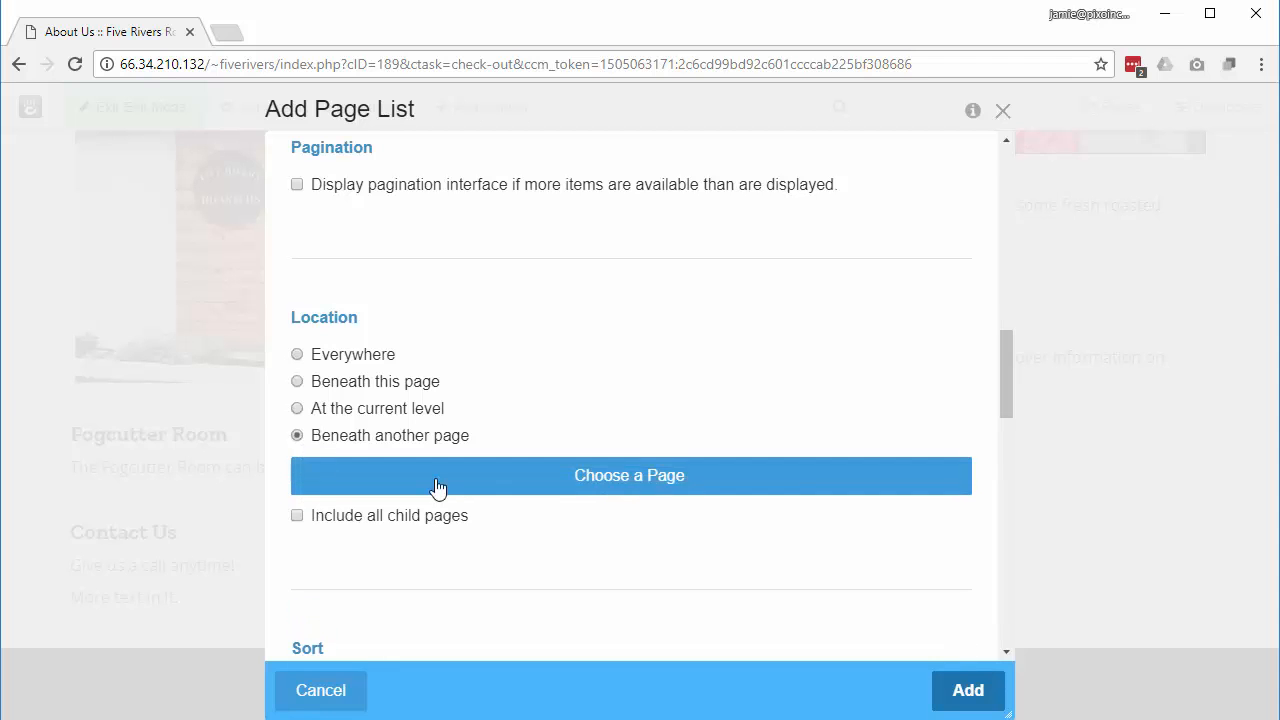
click(589, 485)
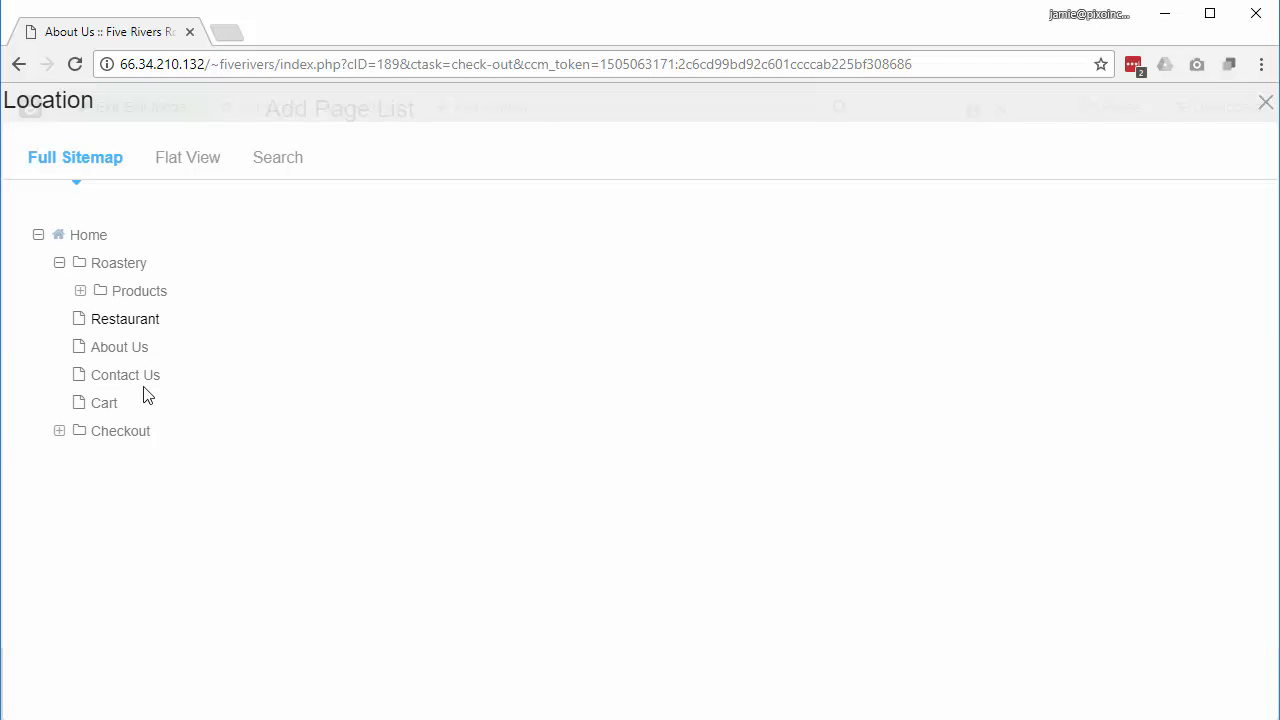
click(80, 291)
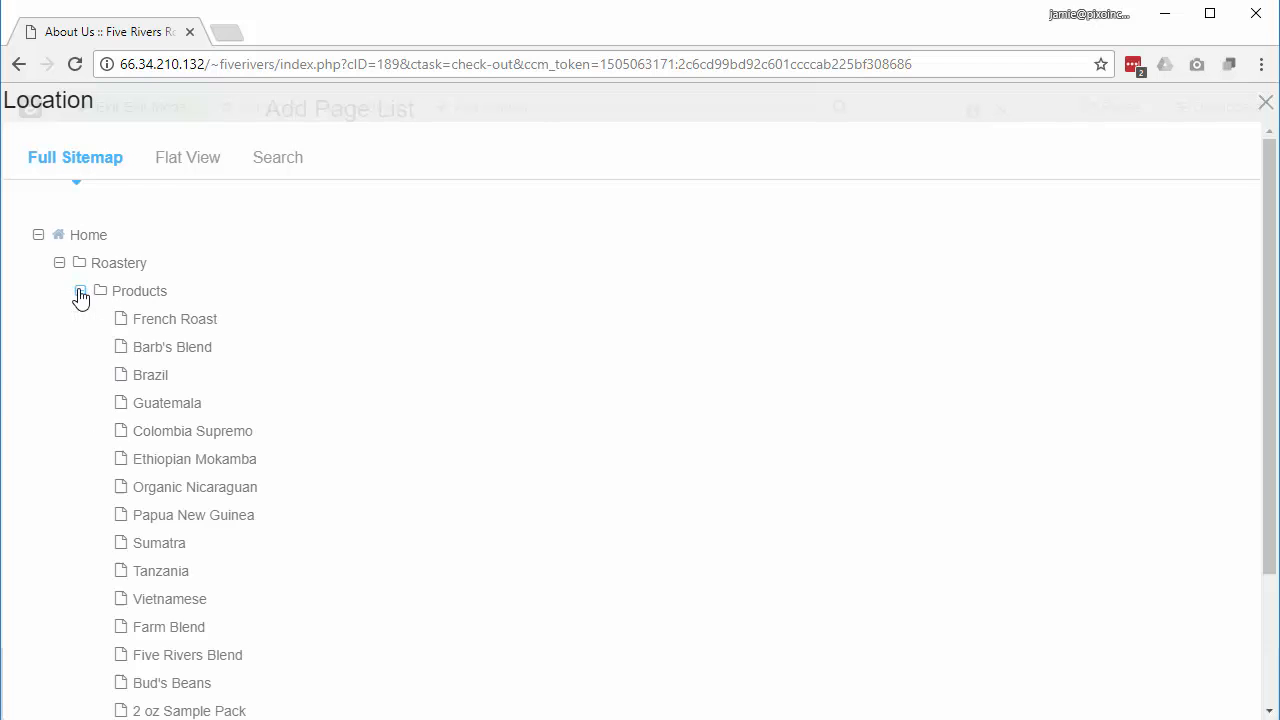
scroll(300, 397, down, 4)
scroll(300, 398, up, 4)
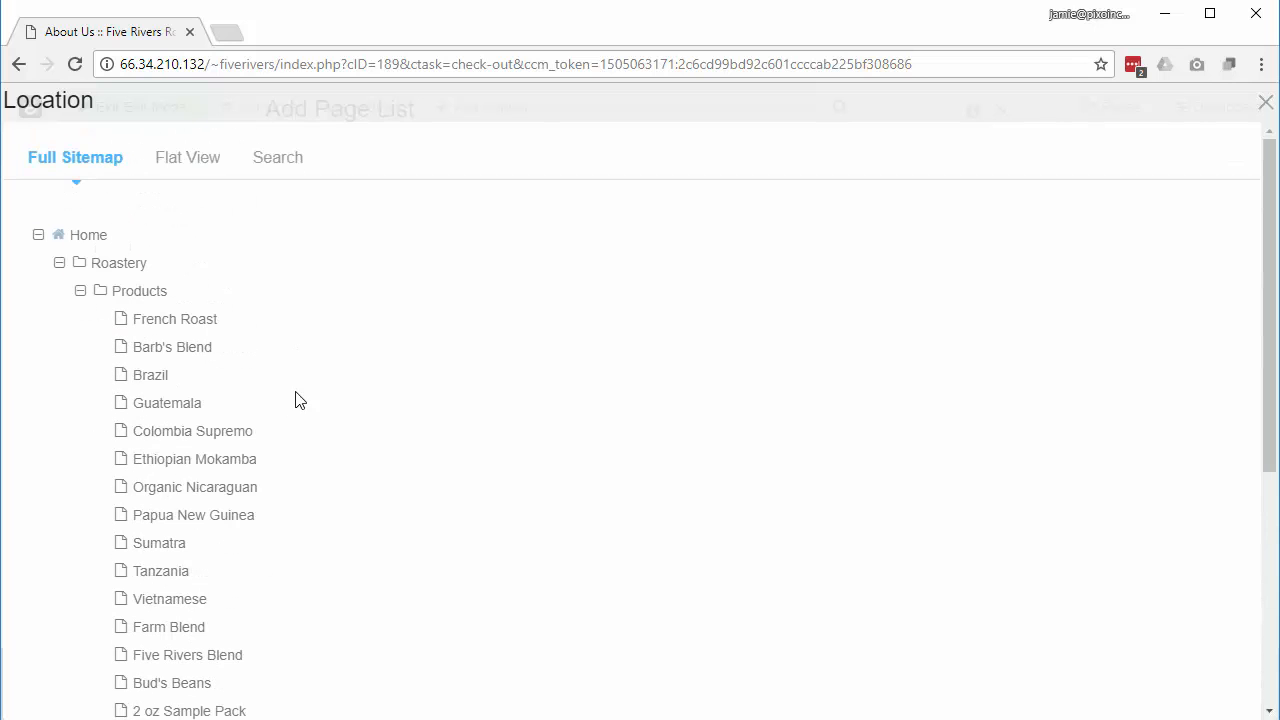
click(128, 295)
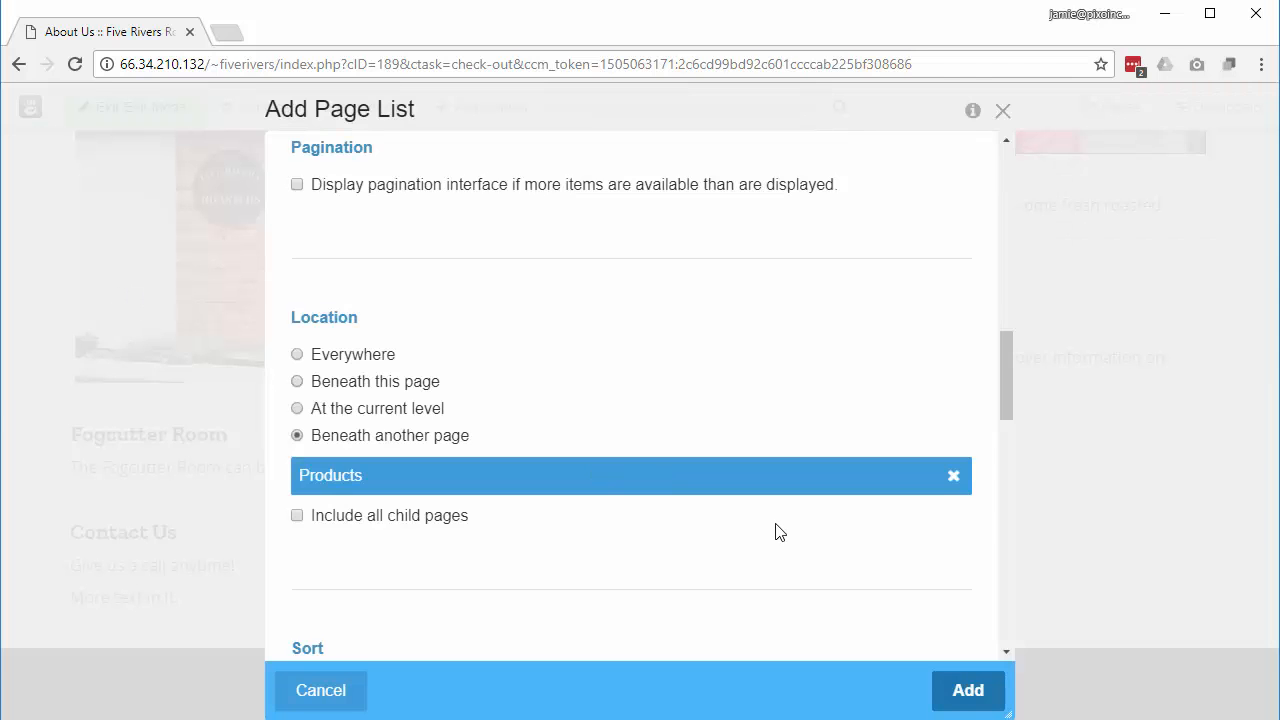
Step: Title the page list 'View Our Products' and add it to the page
scroll(779, 531, down, 5)
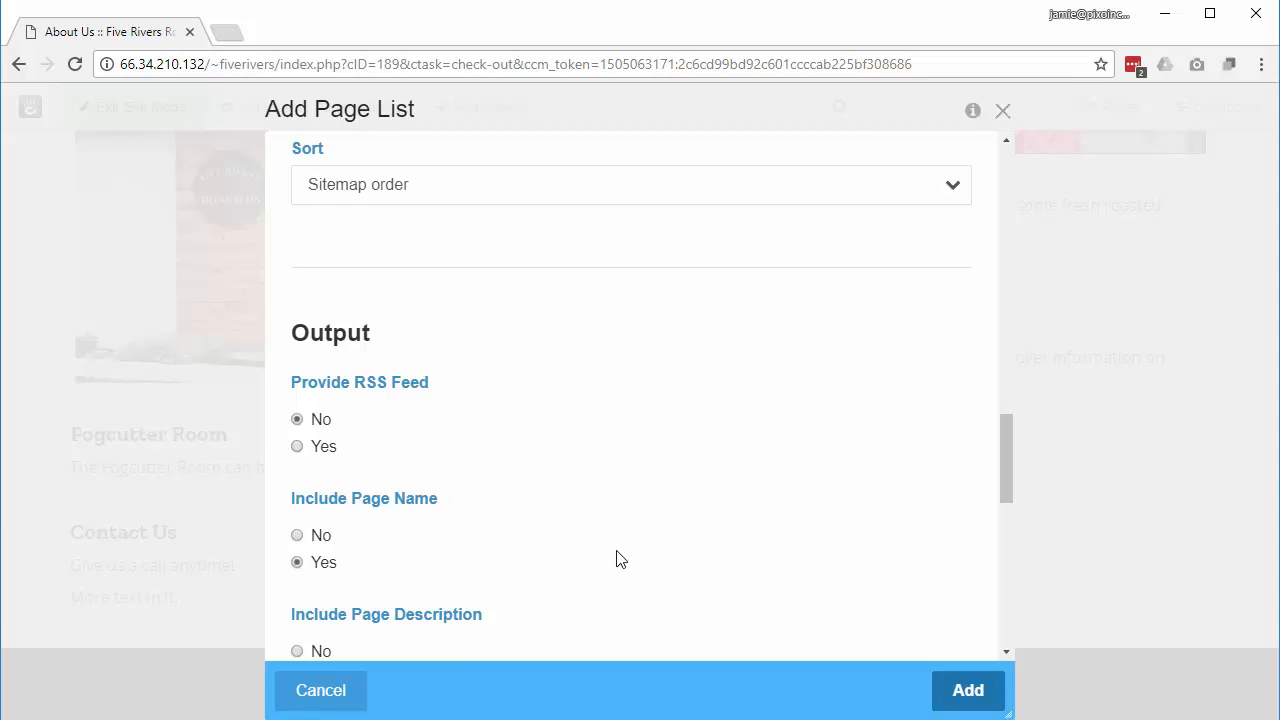
scroll(616, 559, down, 1)
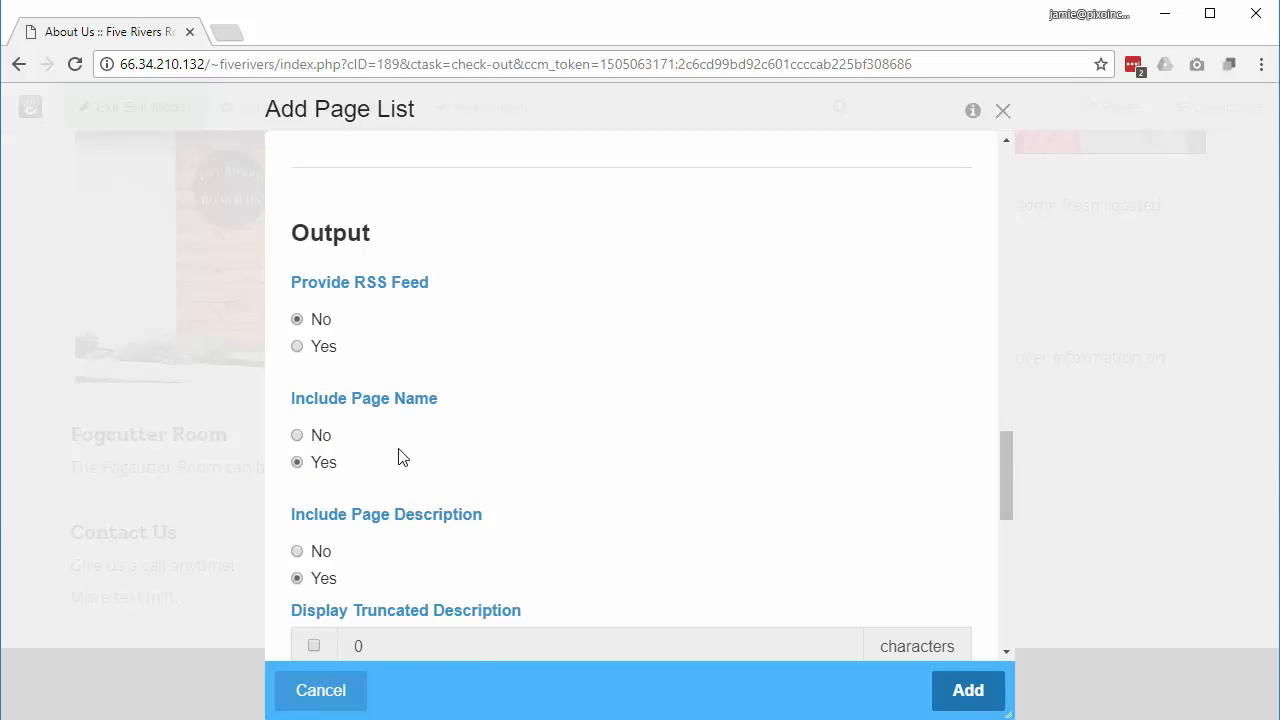
scroll(400, 457, down, 2)
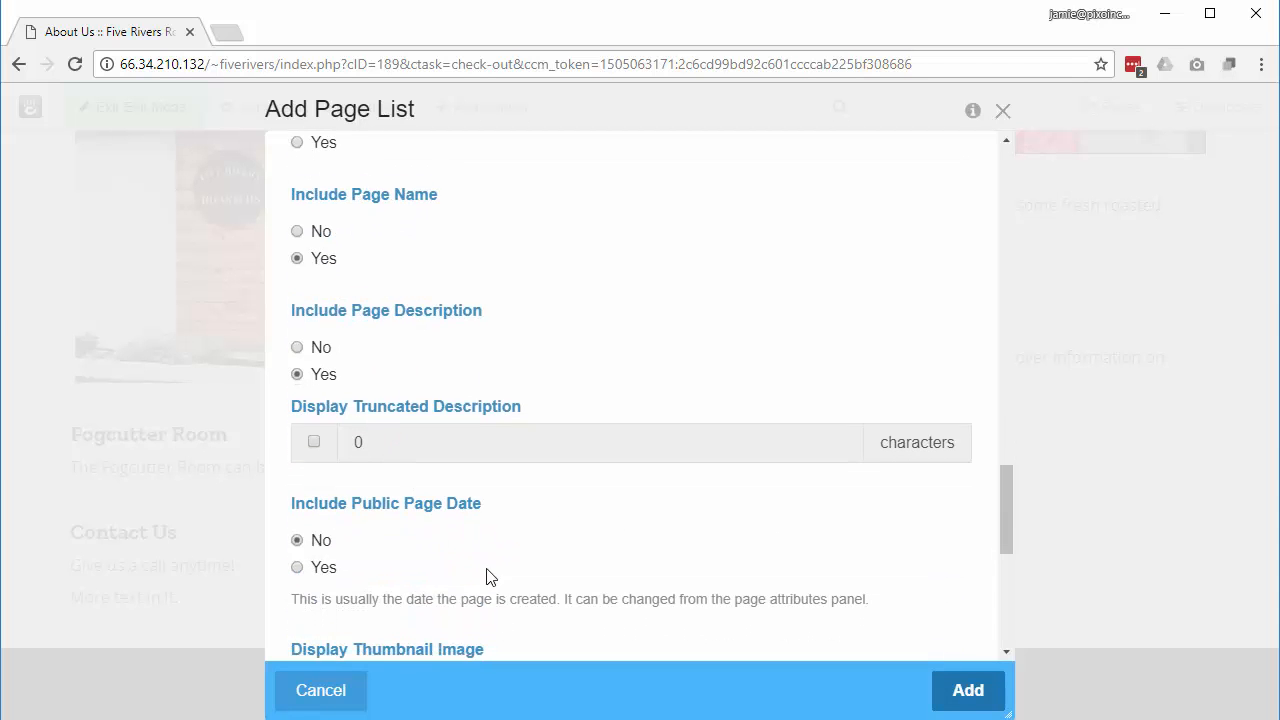
scroll(488, 577, down, 2)
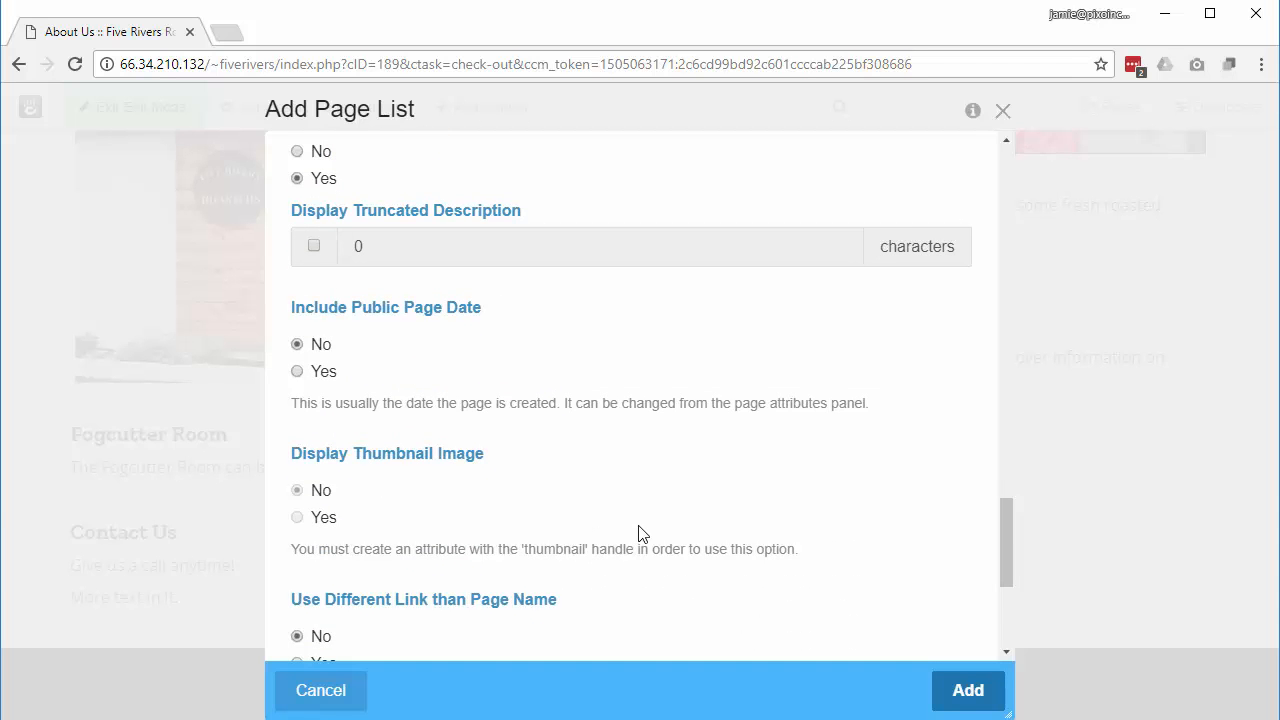
scroll(638, 532, down, 3)
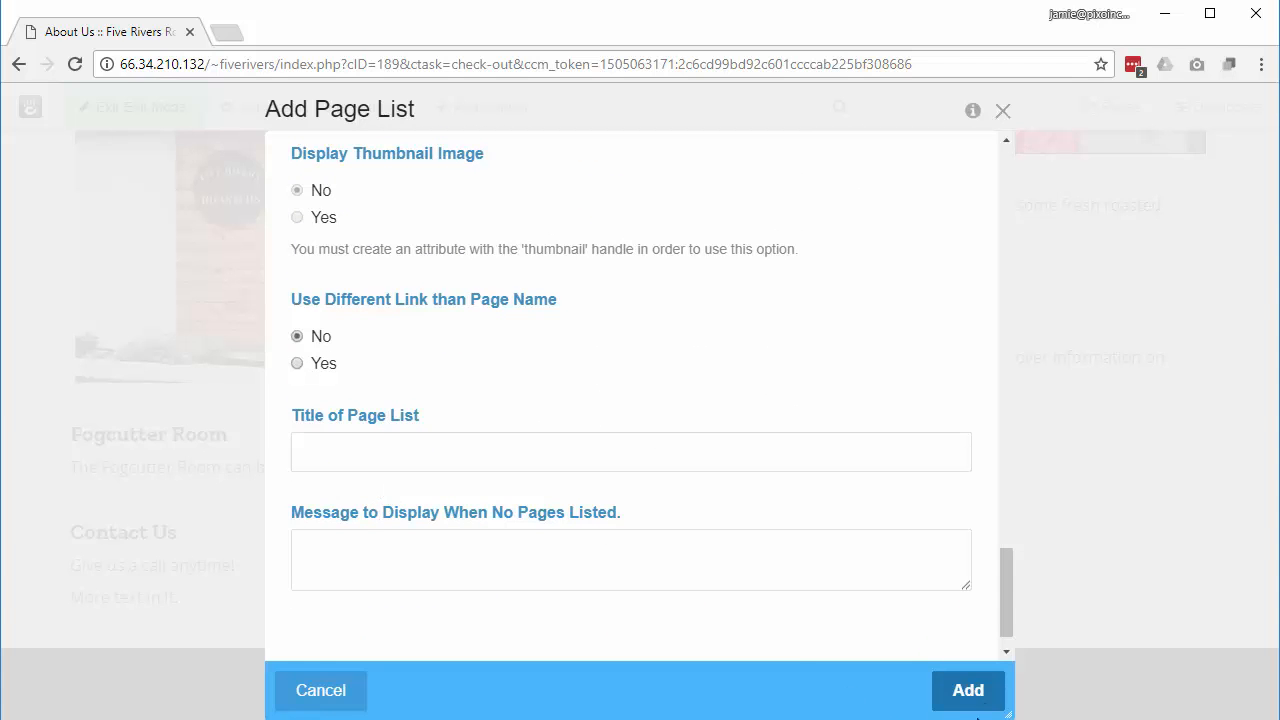
click(377, 452)
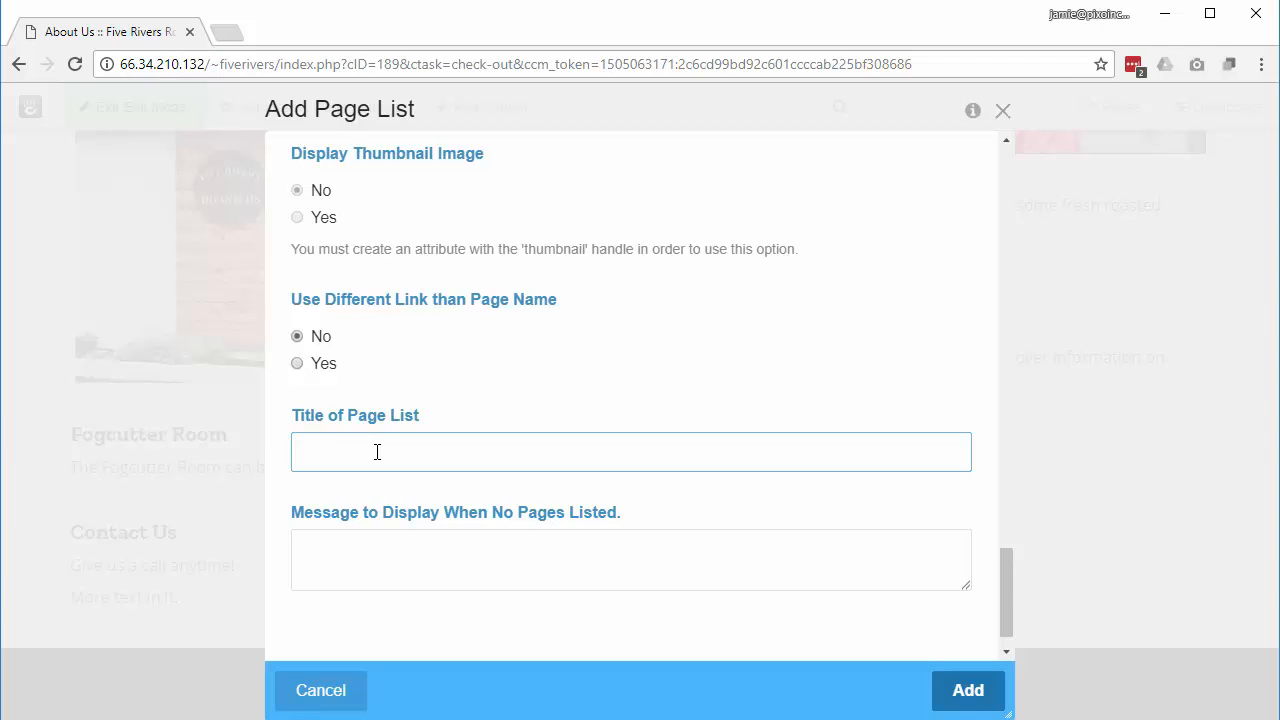
text(View Our Producs)
key(BackSpace)
text(ts)
click(960, 697)
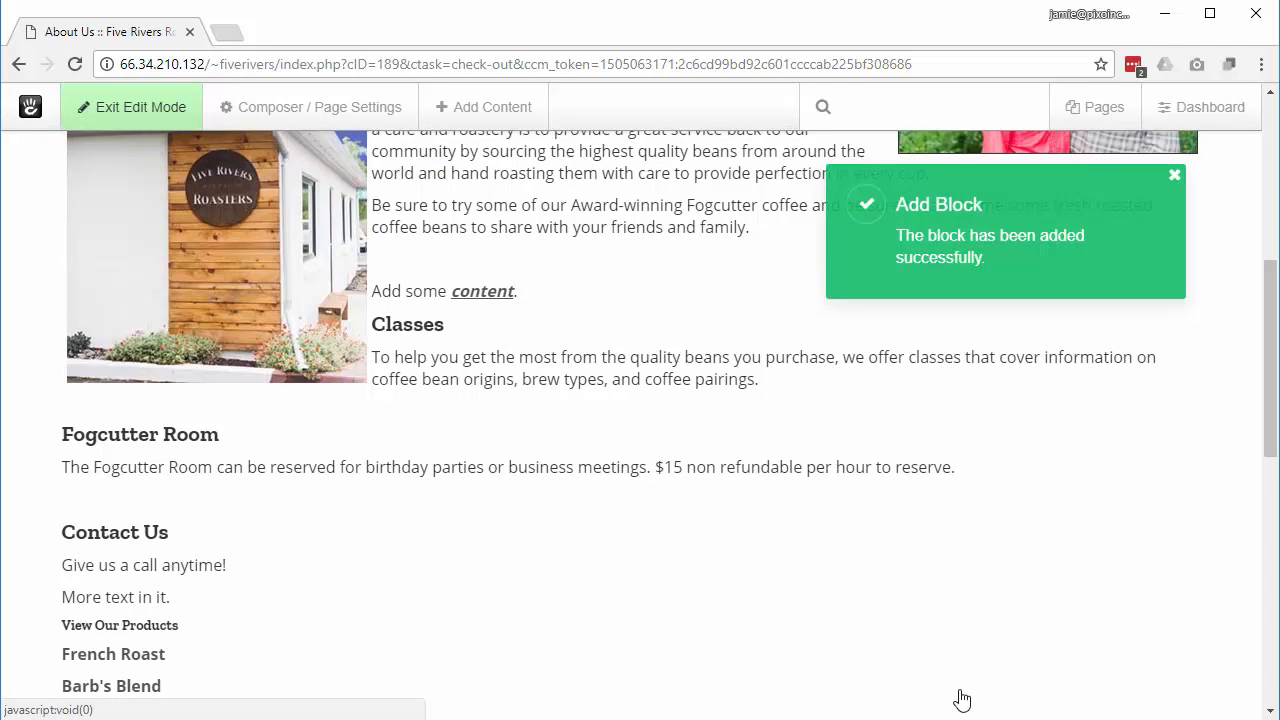
Step: Publish the About Us page changes and review the live page
click(143, 118)
click(157, 294)
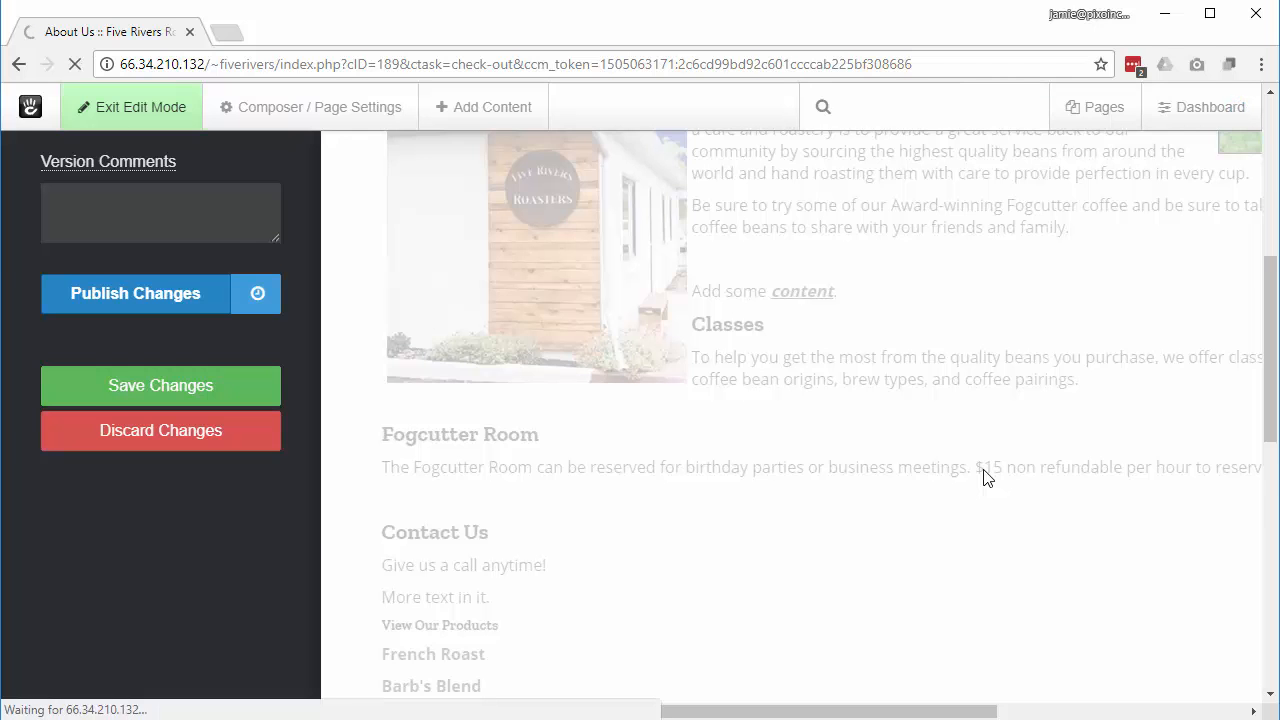
scroll(983, 478, down, 10)
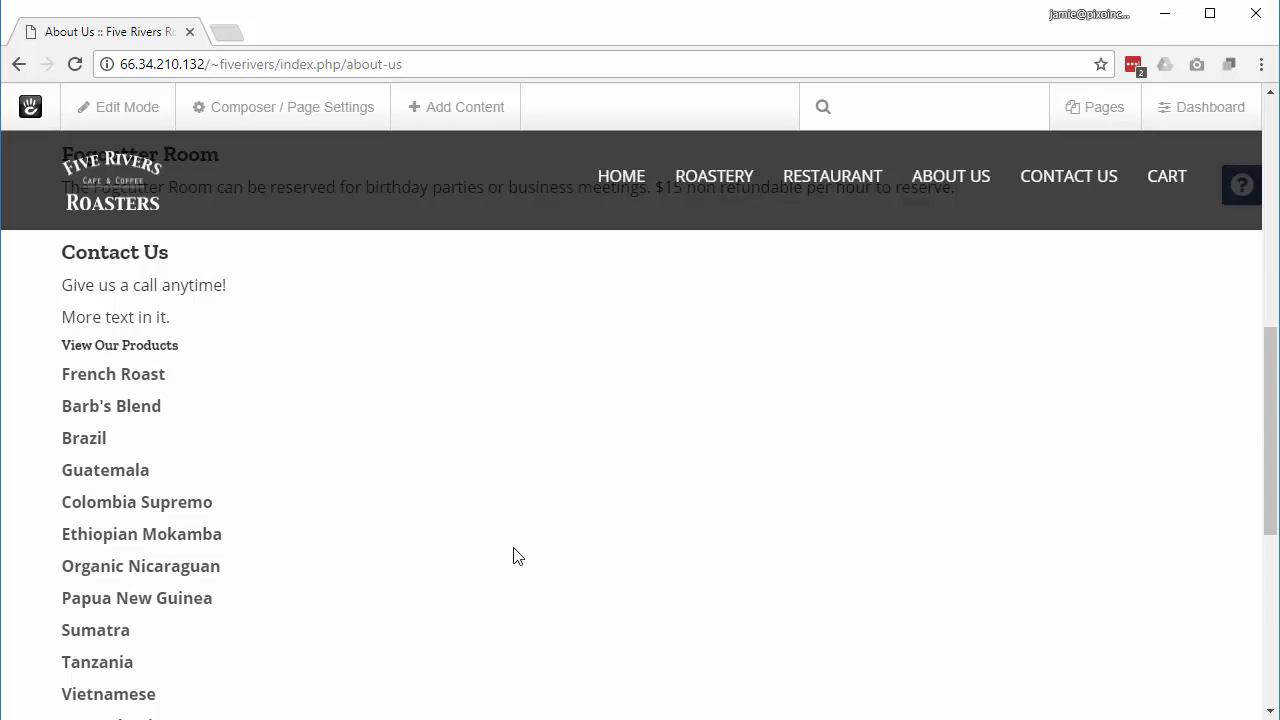
Step: Return to edit mode and open the View Our Products block's menu
click(122, 112)
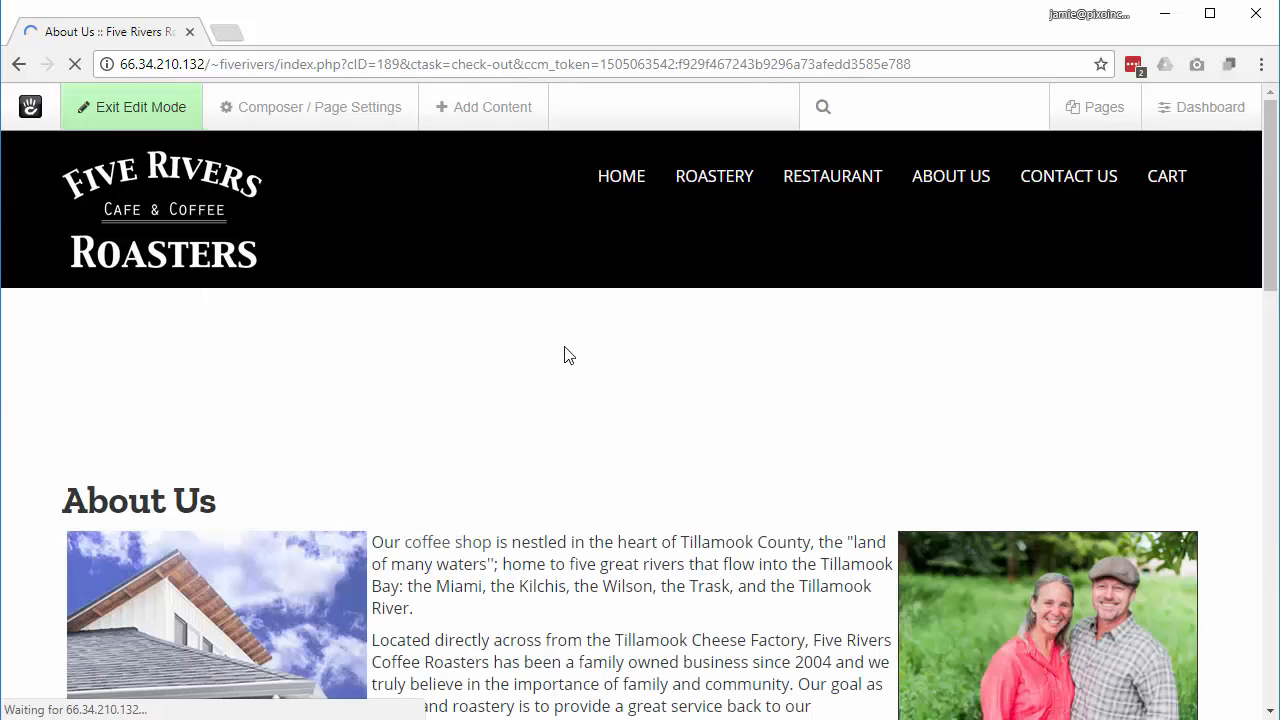
scroll(337, 357, down, 1)
scroll(280, 503, up, 3)
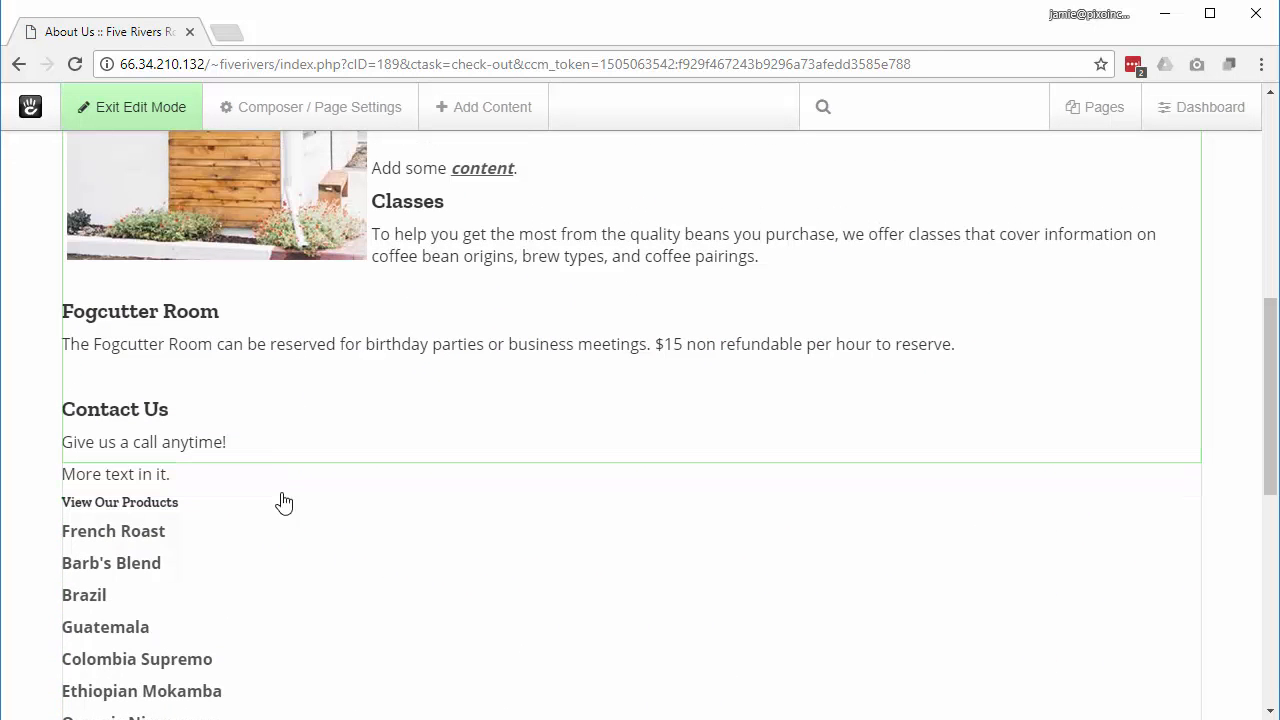
click(258, 543)
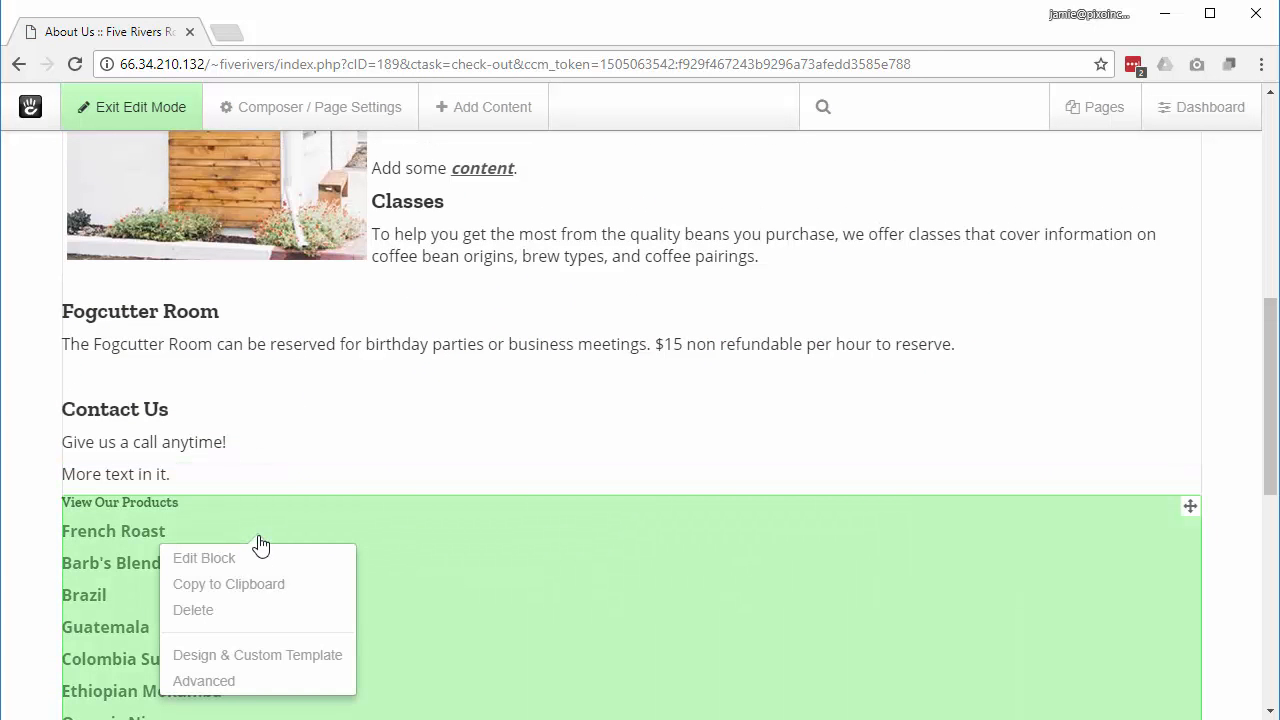
Step: Delete the View Our Products page list block from the About Us page
click(207, 620)
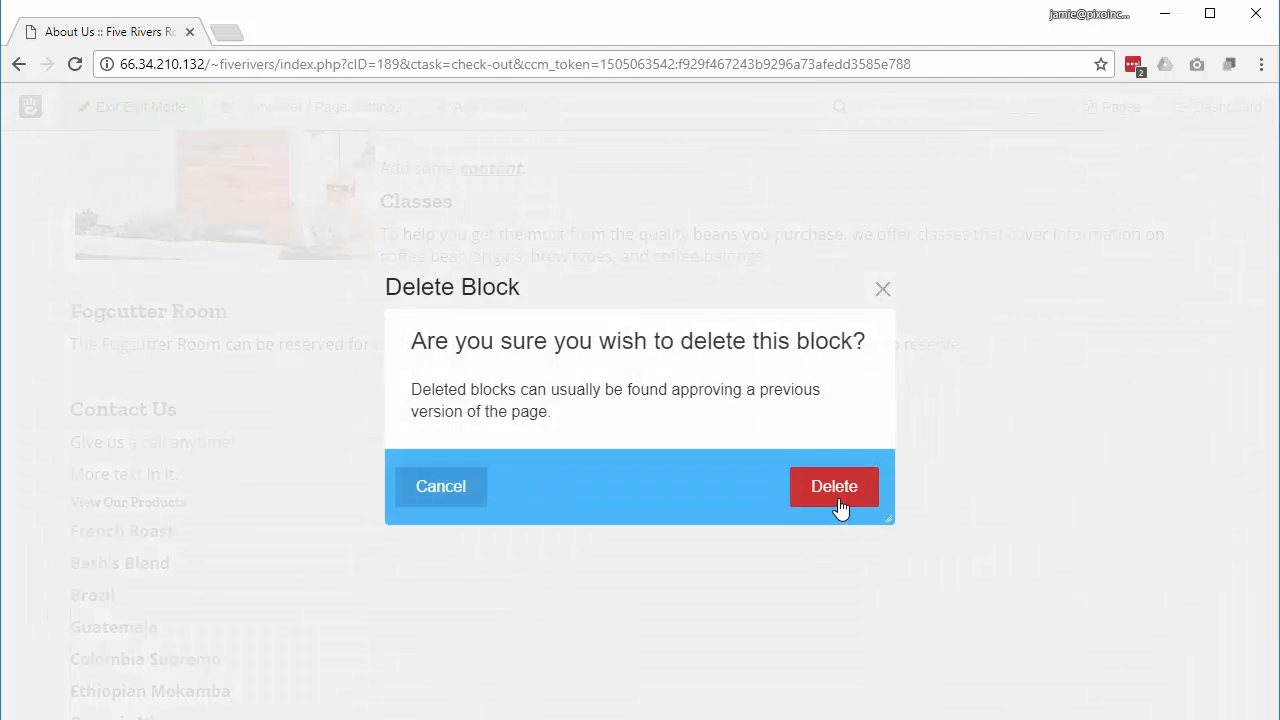
click(840, 504)
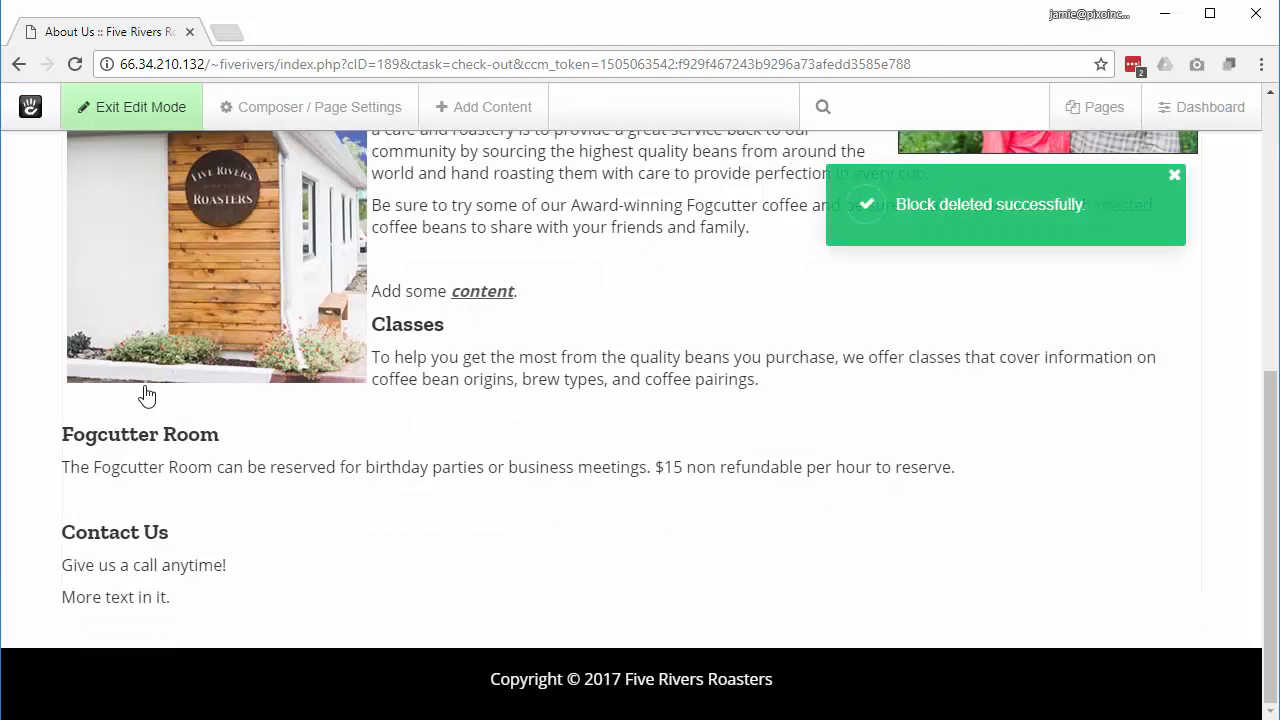
Step: Add a block to the Main area, search the library for 'form', and place a Form block below the contact text
click(112, 635)
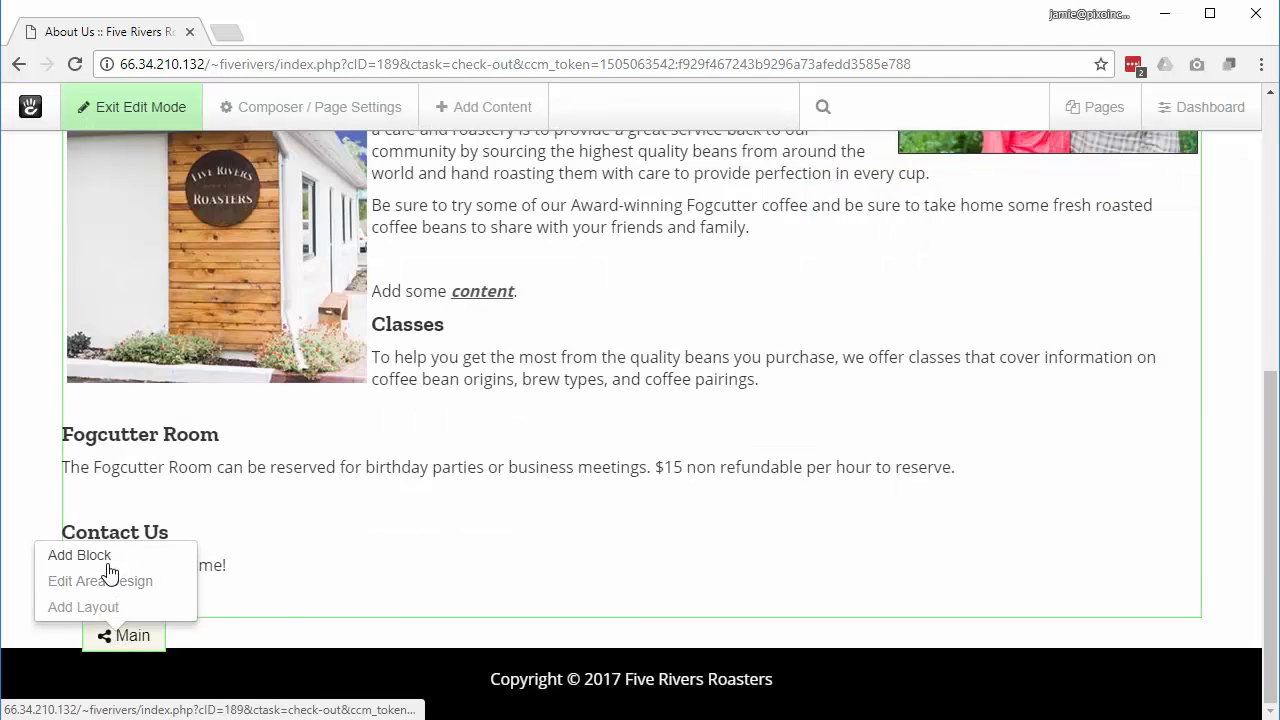
click(110, 568)
scroll(257, 414, down, 3)
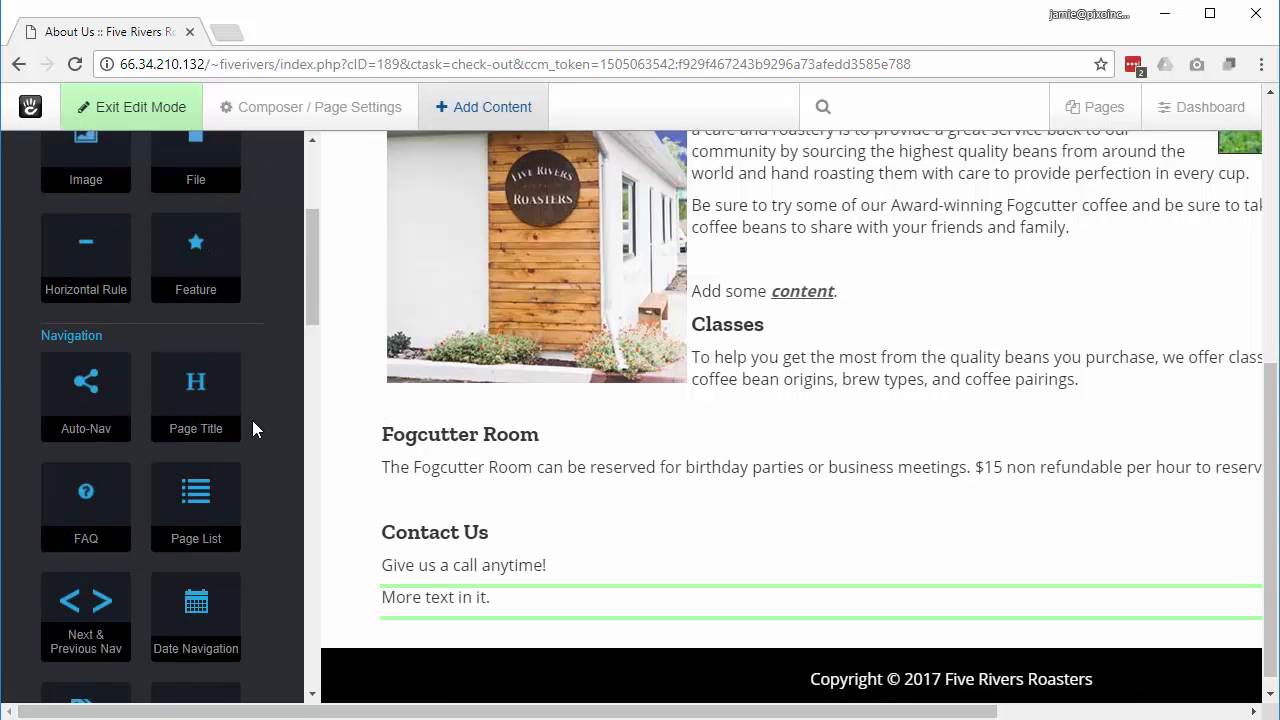
scroll(253, 428, down, 3)
scroll(253, 428, down, 4)
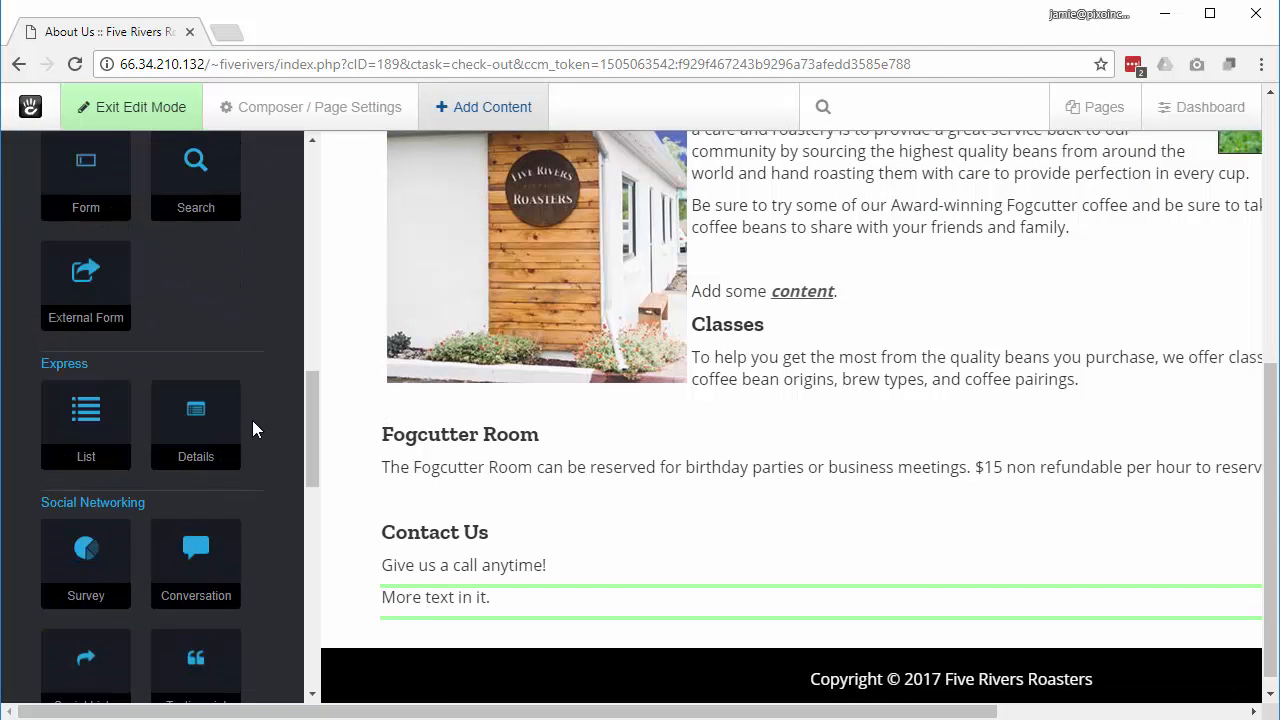
scroll(253, 428, down, 3)
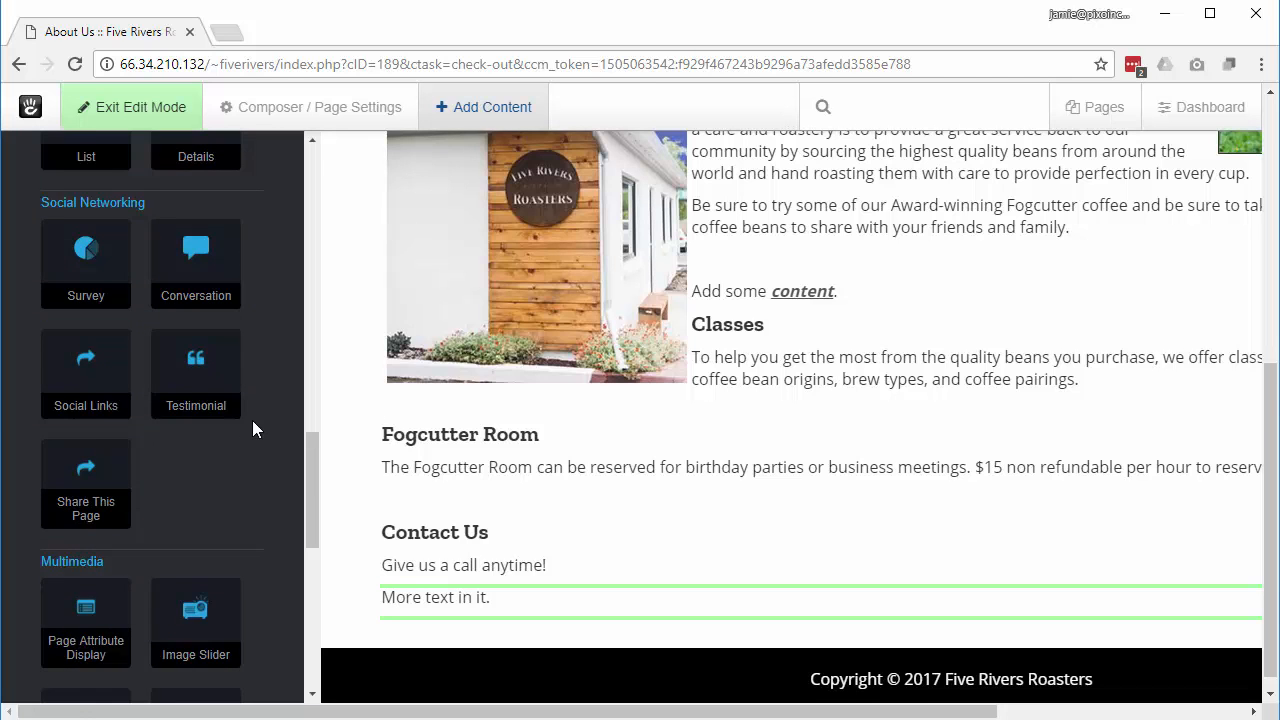
scroll(253, 429, down, 3)
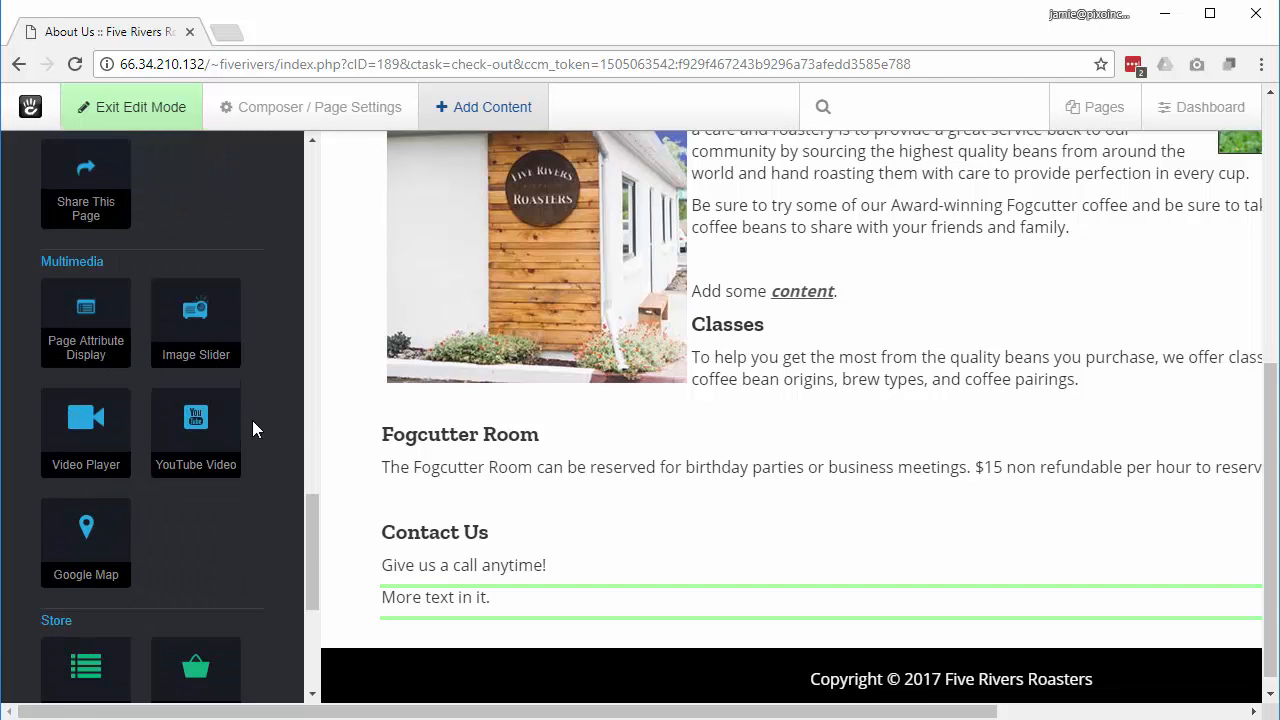
scroll(252, 429, down, 3)
scroll(252, 428, down, 1)
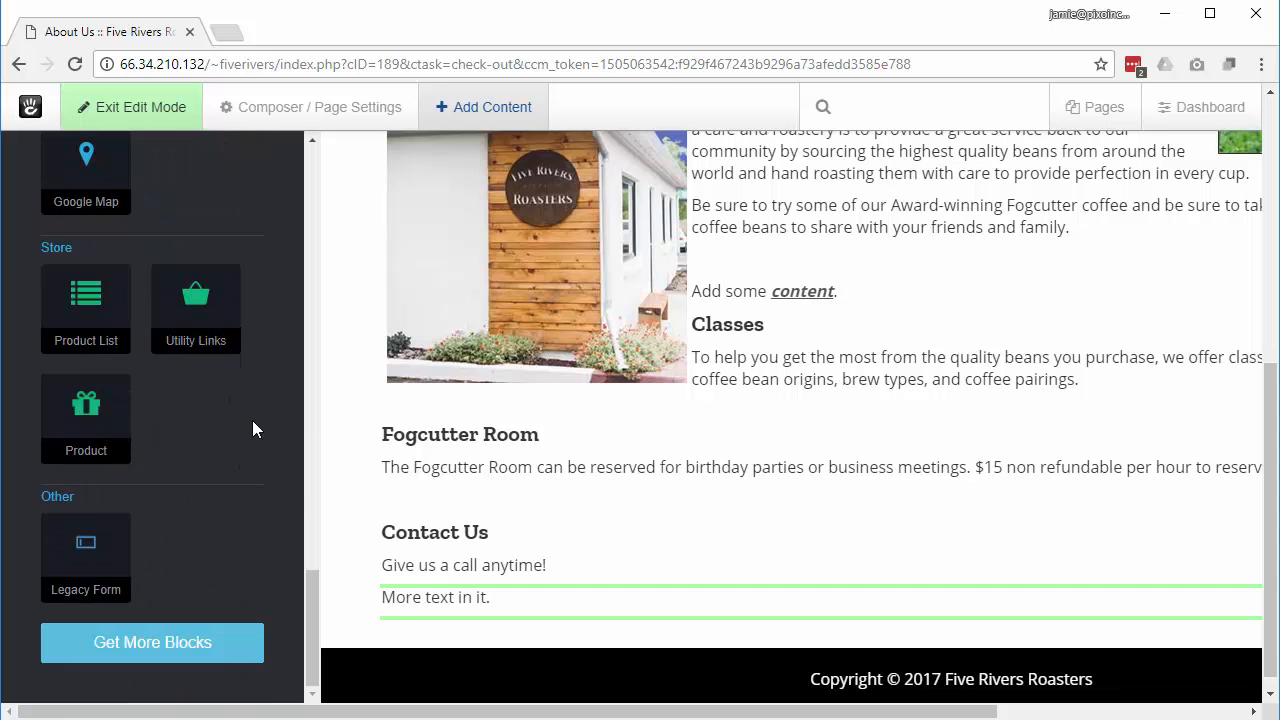
scroll(252, 429, up, 15)
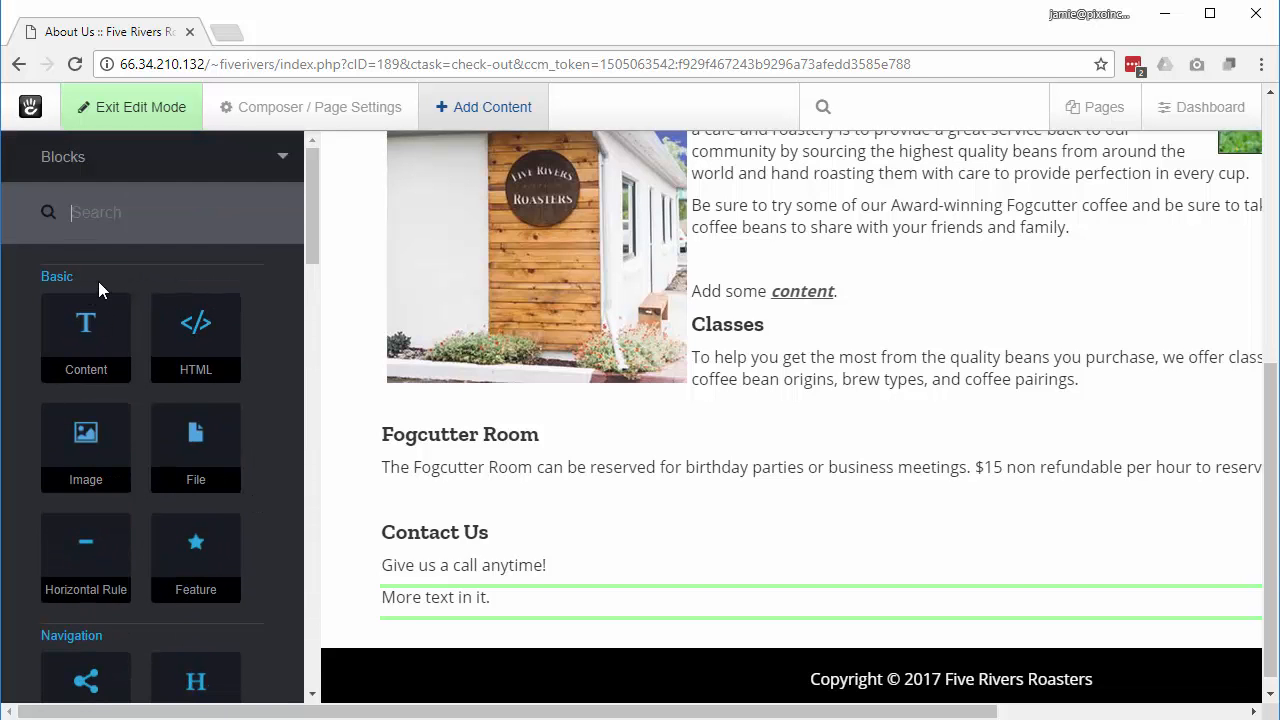
text(for)
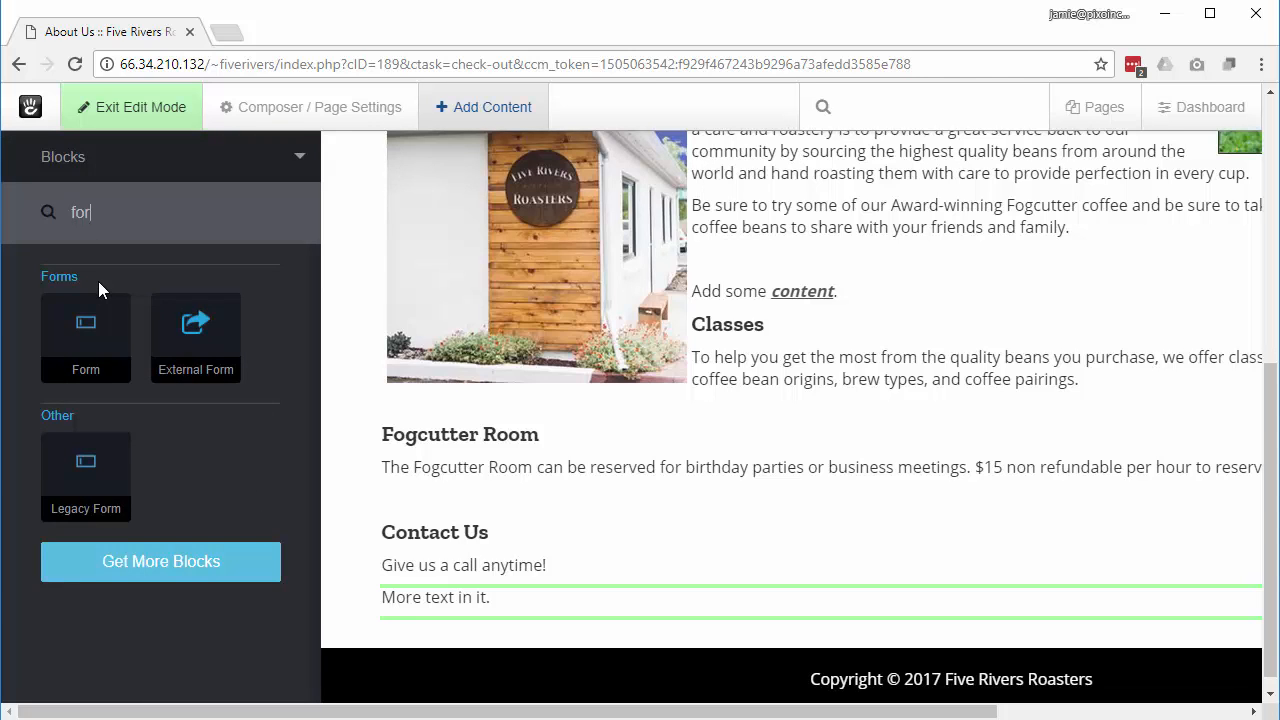
text(m)
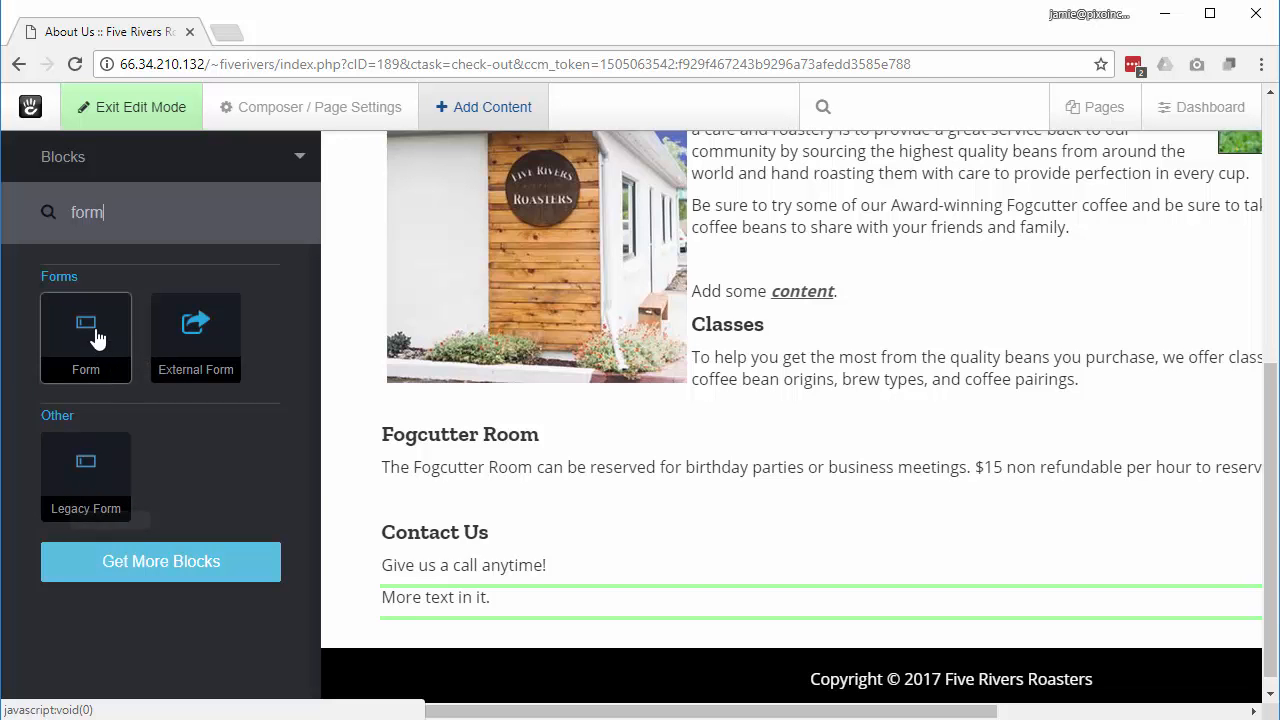
drag(89, 337, 95, 338)
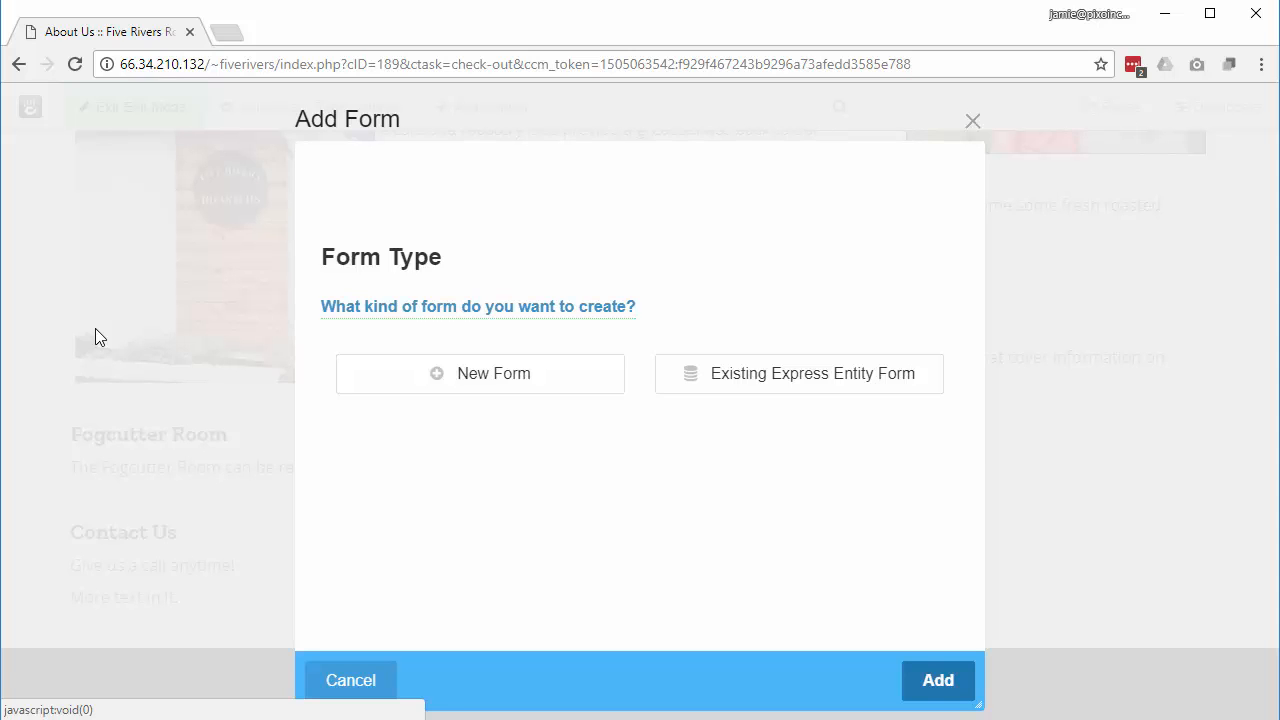
Step: Start a new form and add a required Text question labelled 'Name'
click(453, 376)
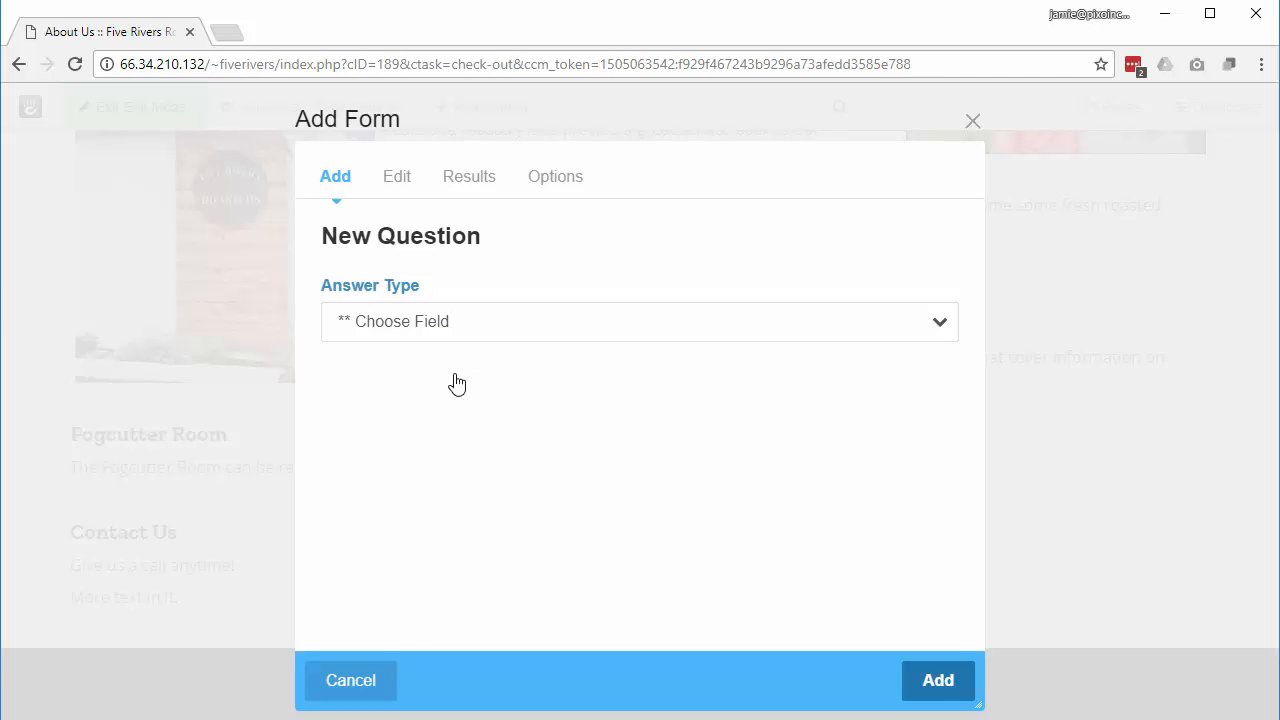
click(537, 329)
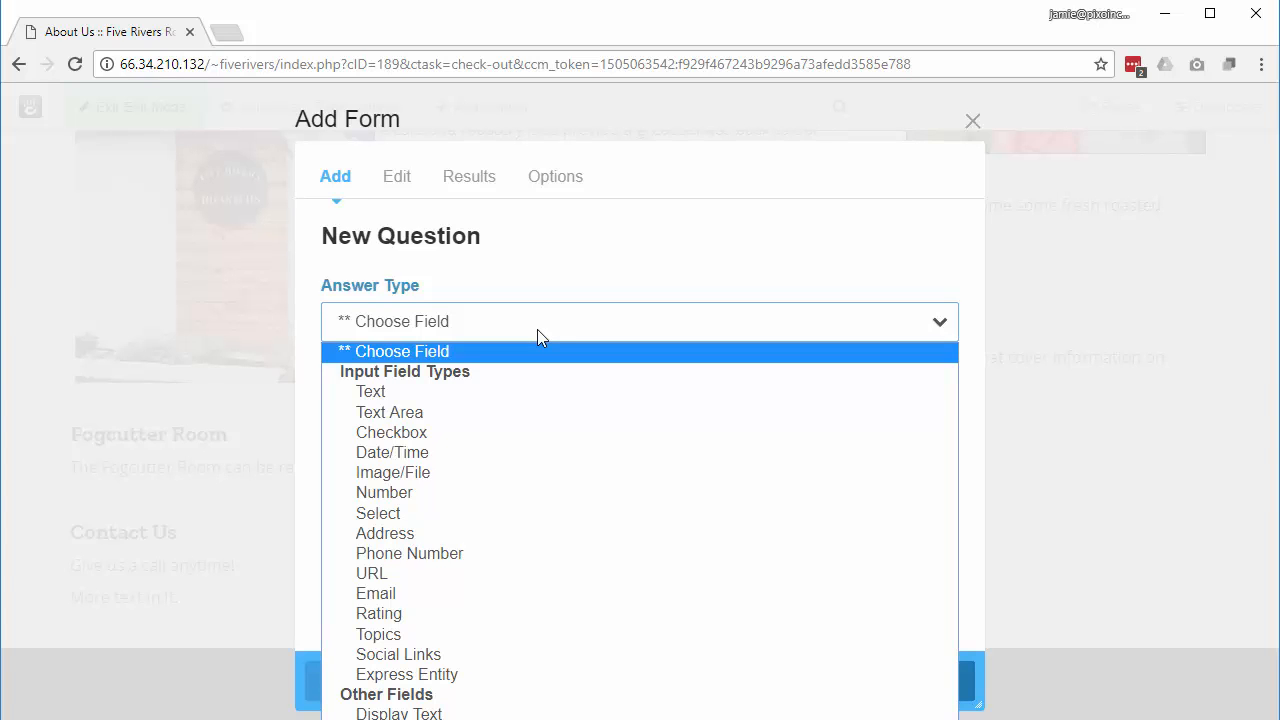
click(449, 402)
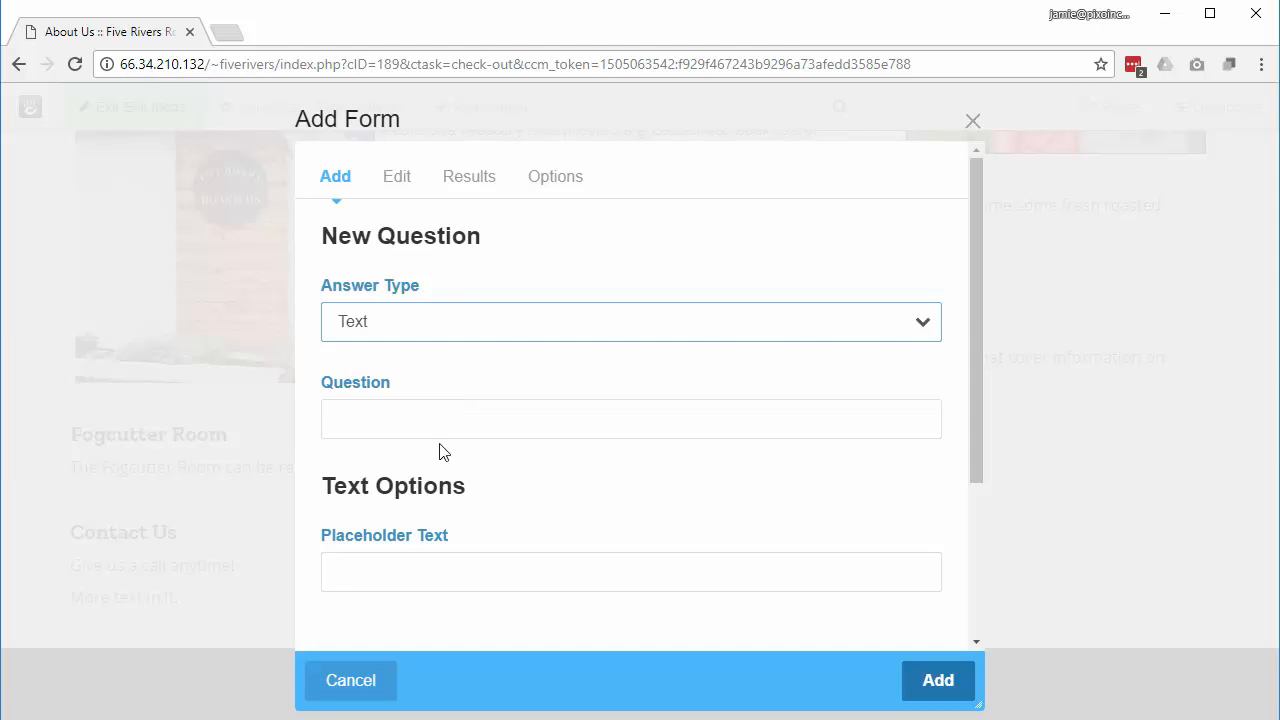
click(457, 418)
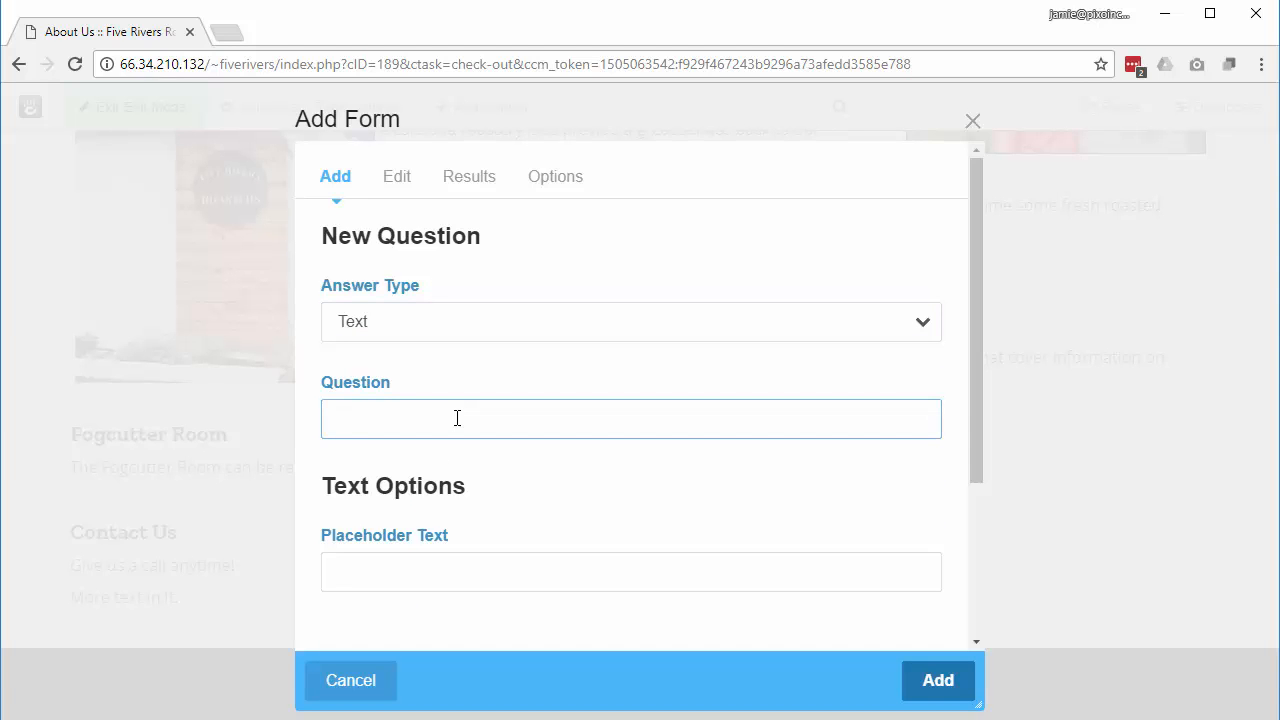
text(Name)
scroll(603, 527, down, 3)
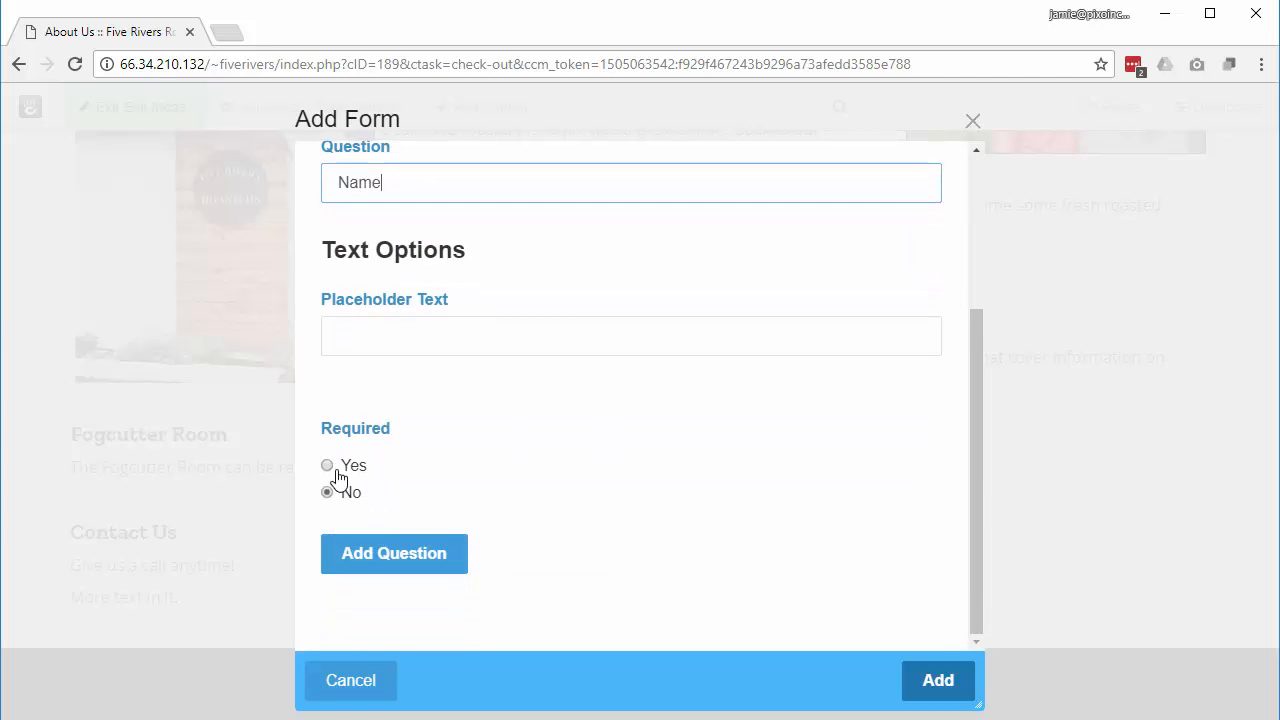
click(354, 467)
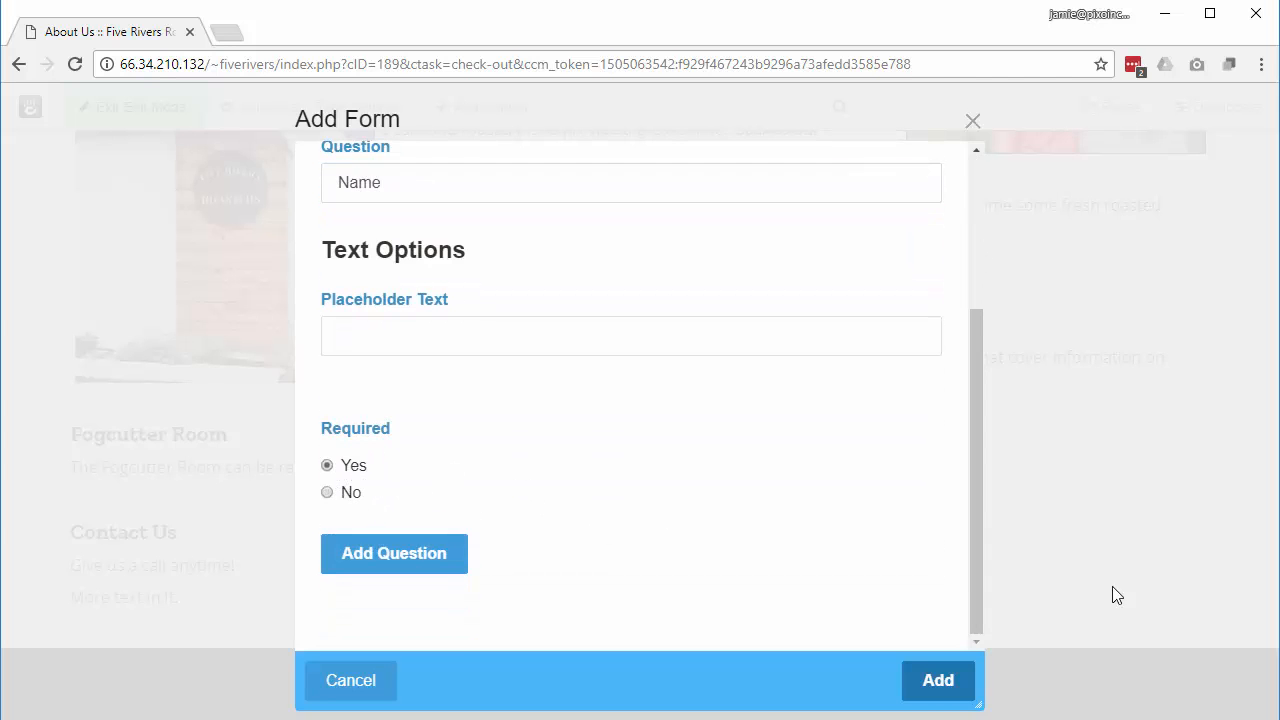
click(393, 556)
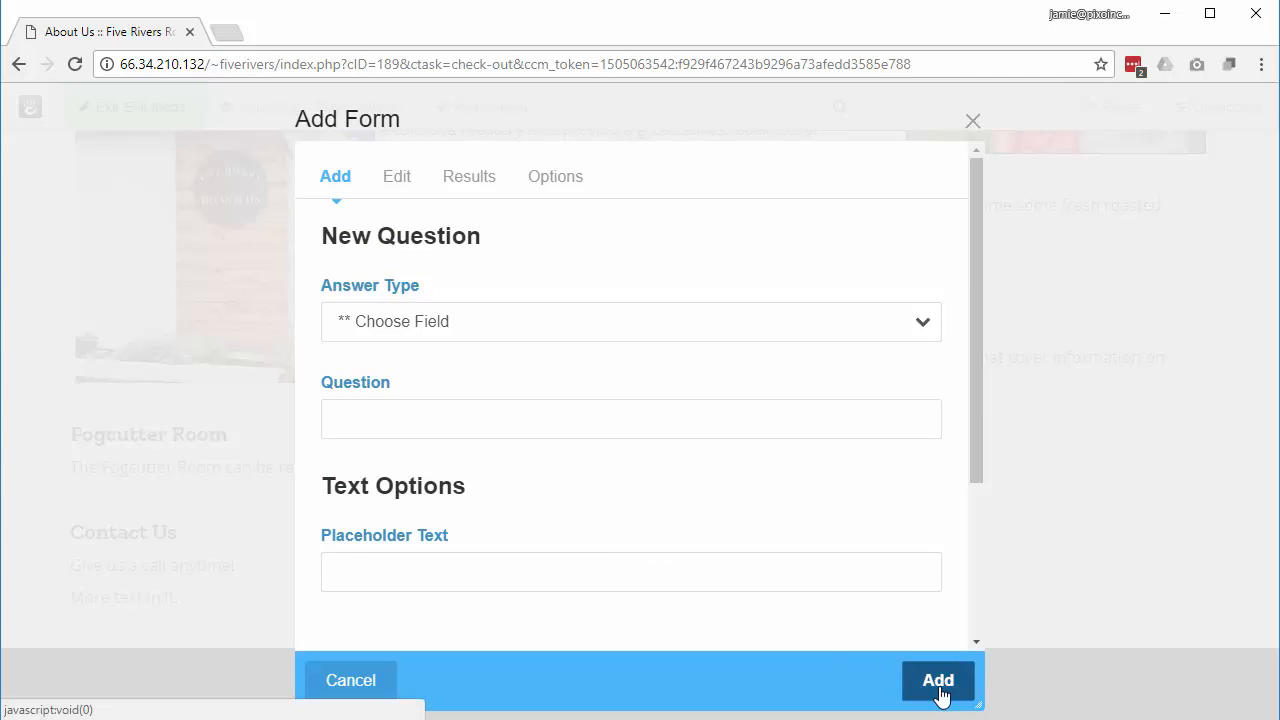
Step: Add a required Email-type question labelled 'Email' to the form
click(449, 329)
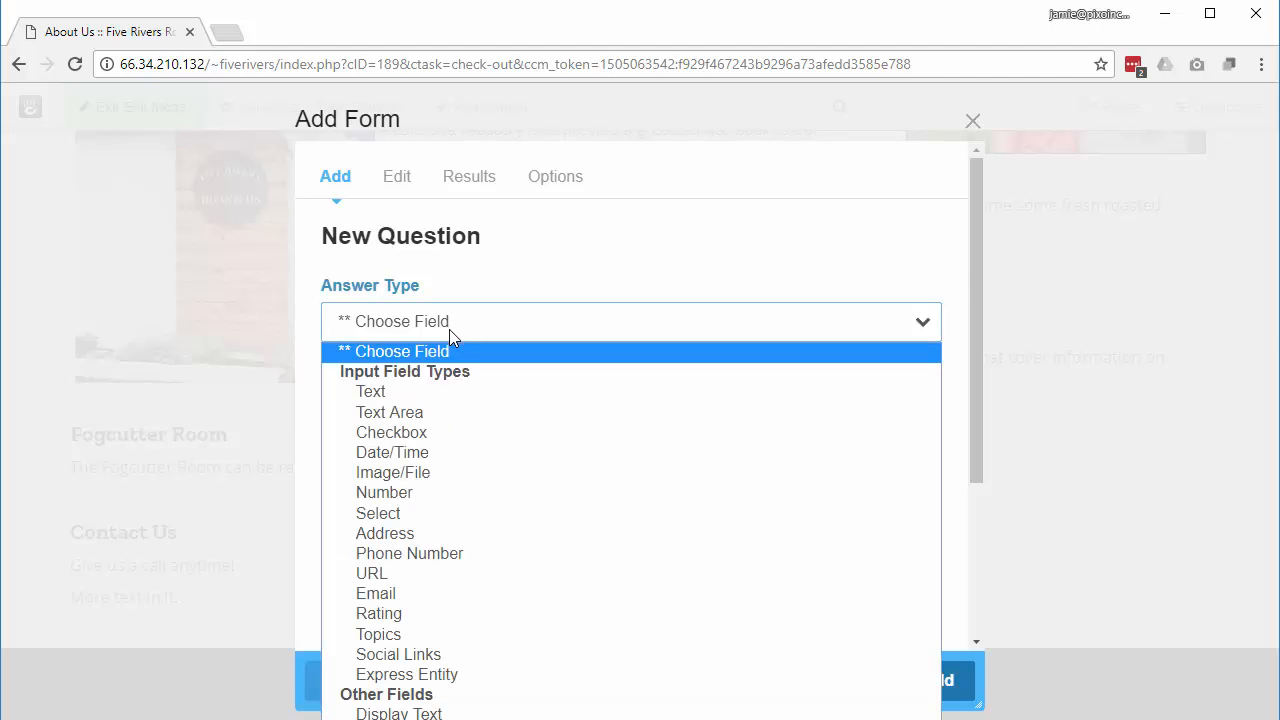
click(426, 399)
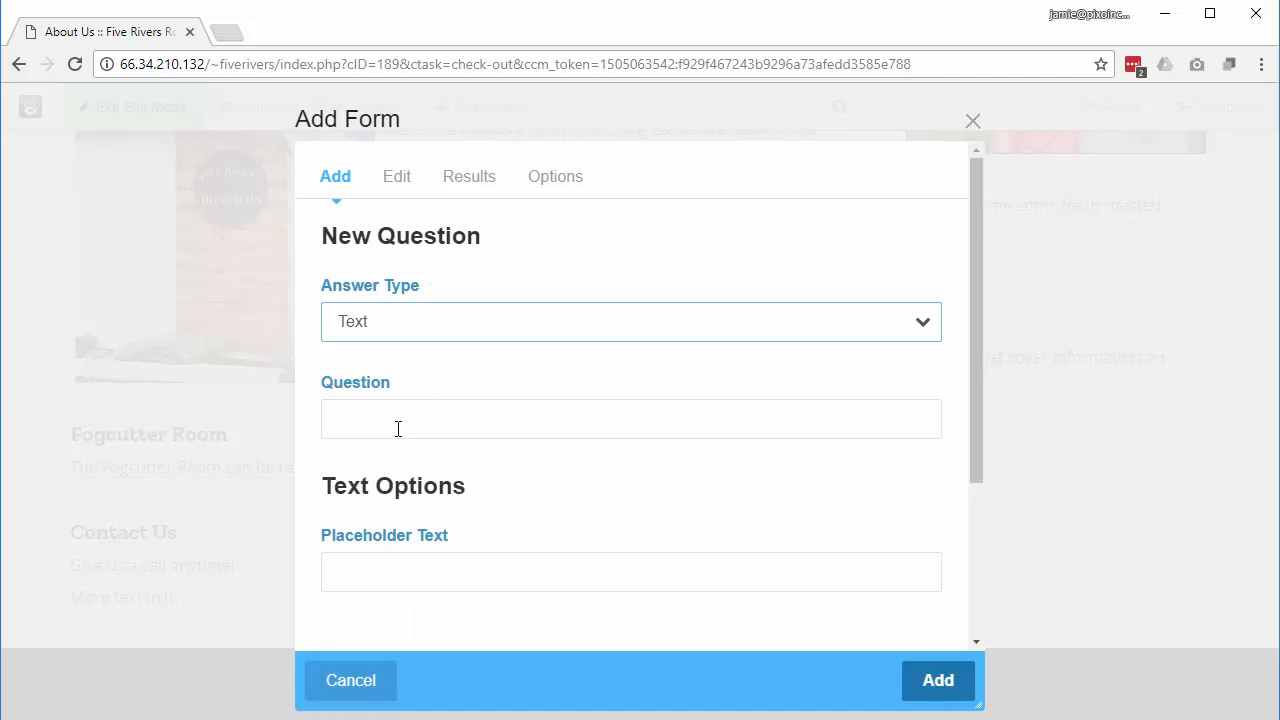
click(426, 407)
click(654, 323)
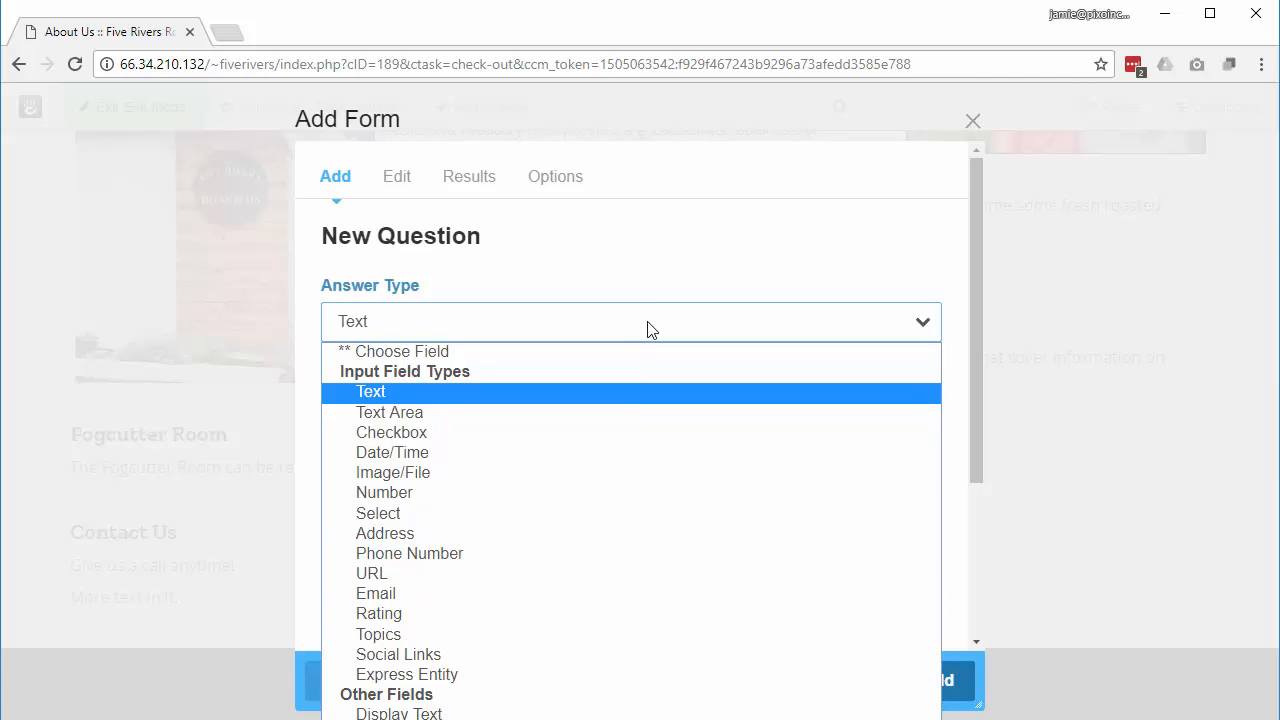
click(578, 594)
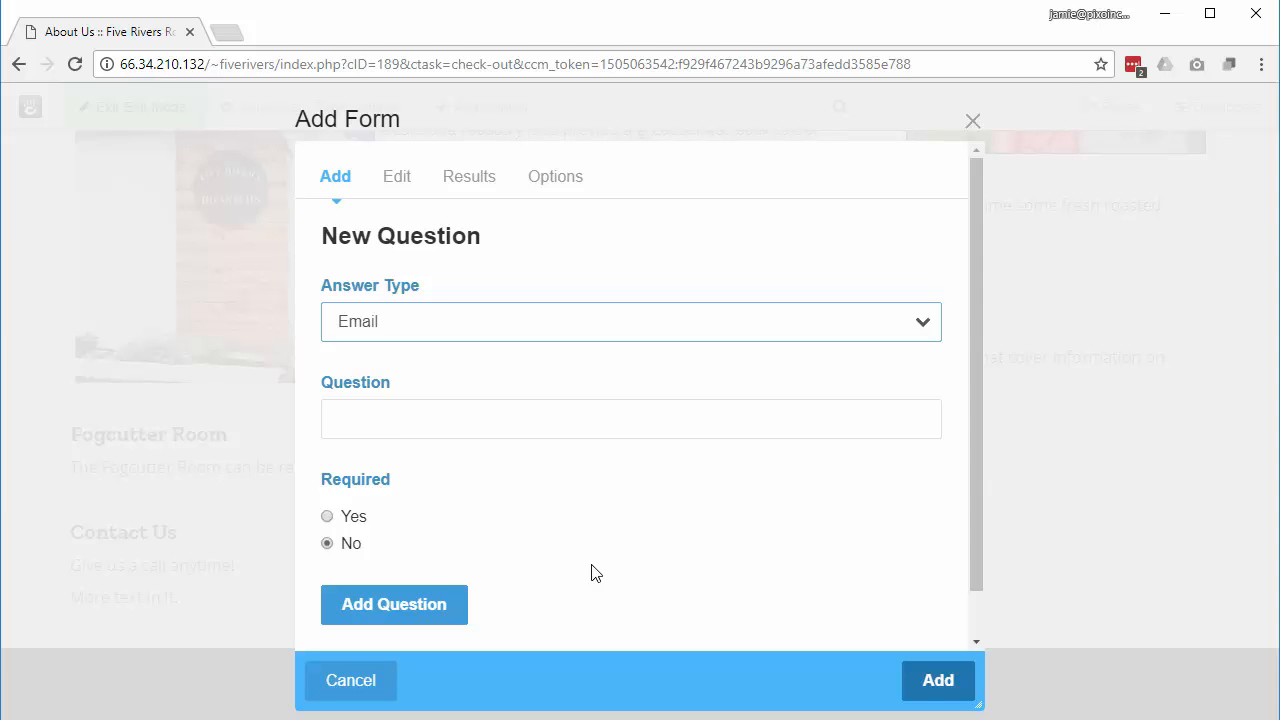
click(394, 419)
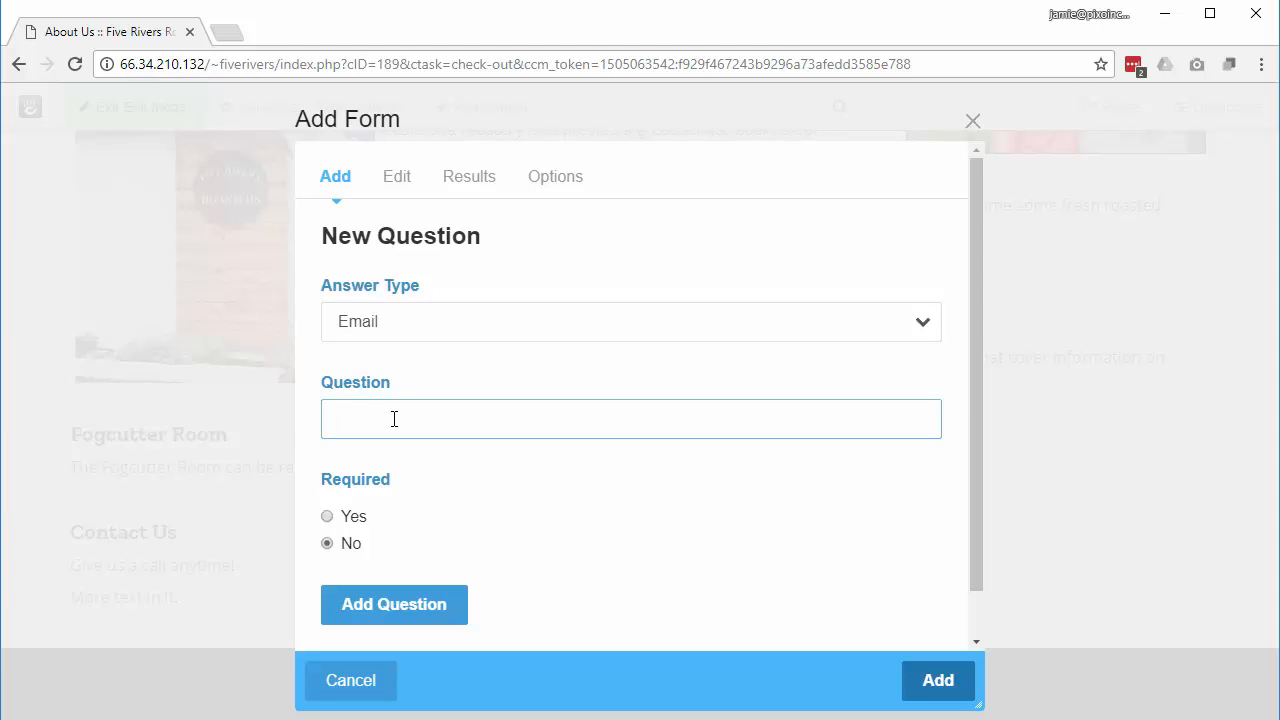
text(Email)
click(680, 577)
scroll(680, 574, down, 1)
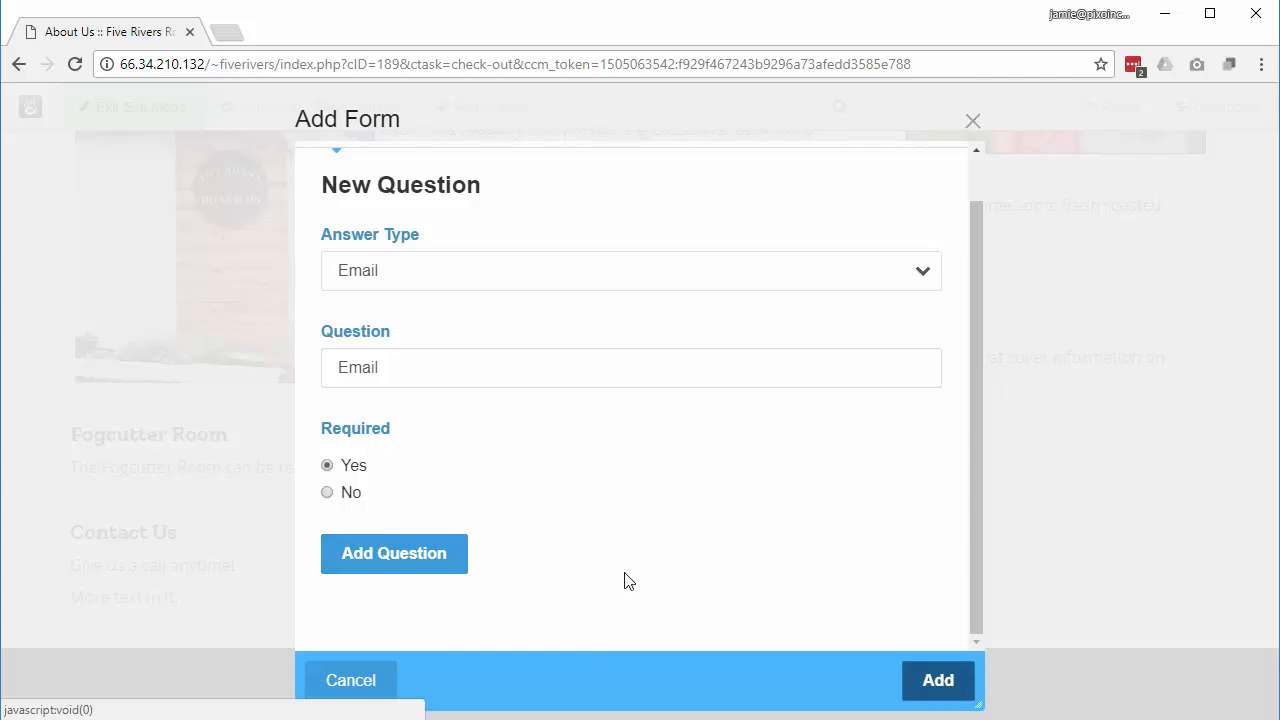
click(390, 560)
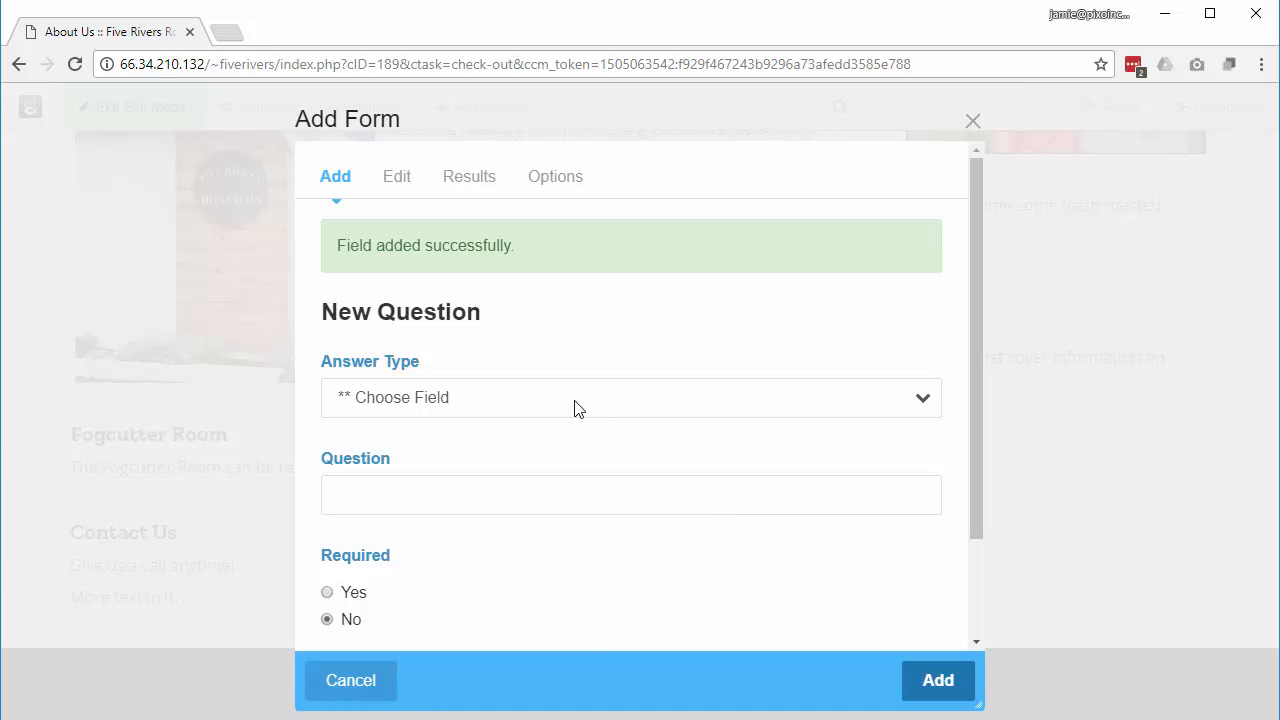
Step: Add an optional plain-text Text Area question 'Questions/Comments', then view the form's Options
click(549, 328)
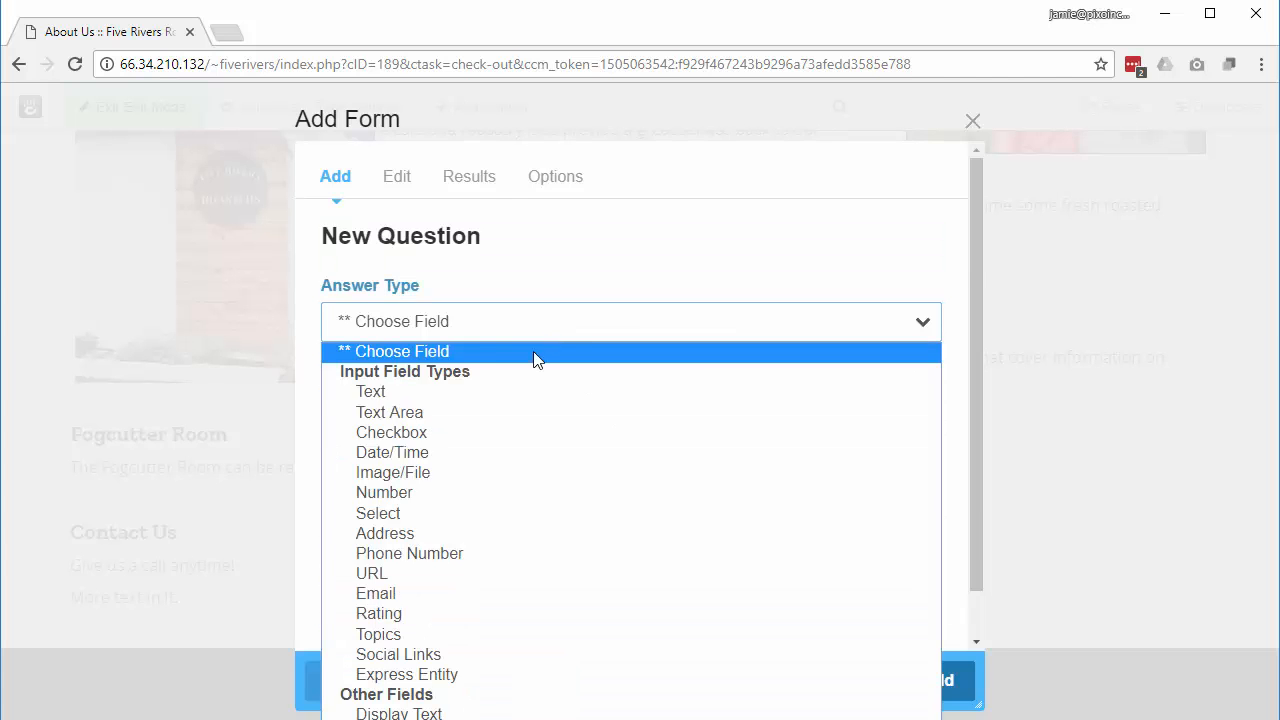
click(497, 421)
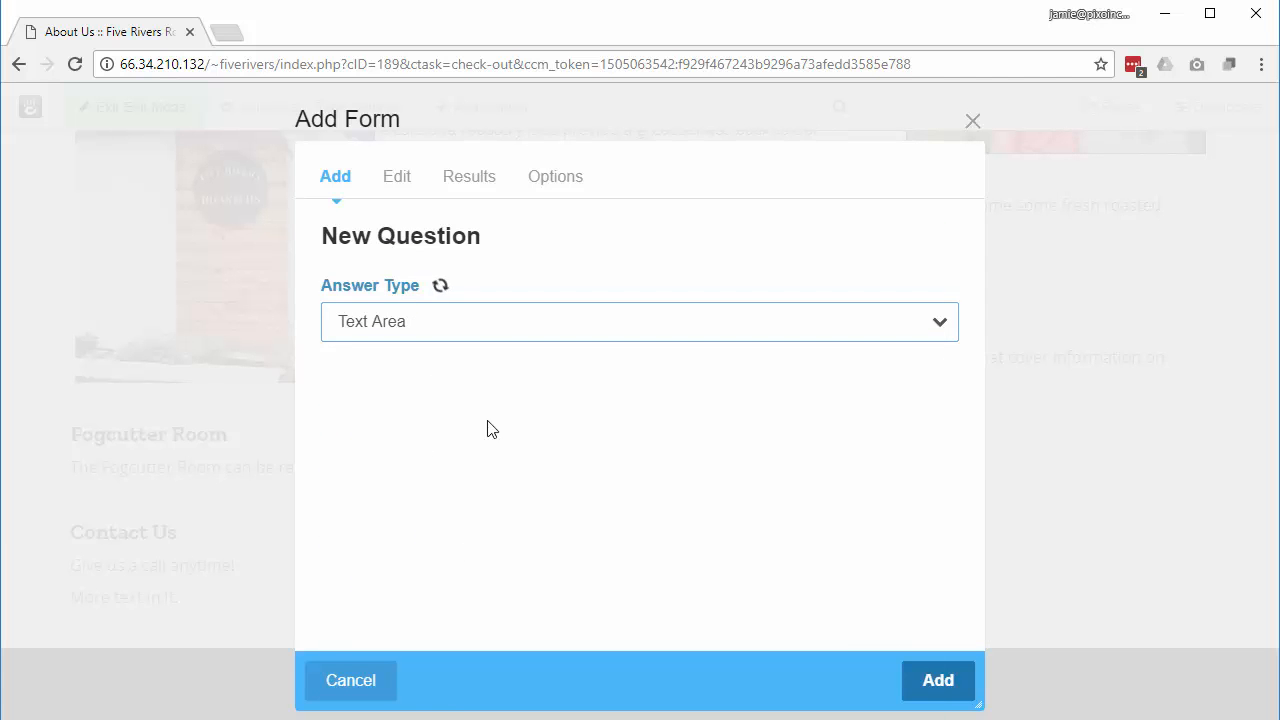
click(389, 418)
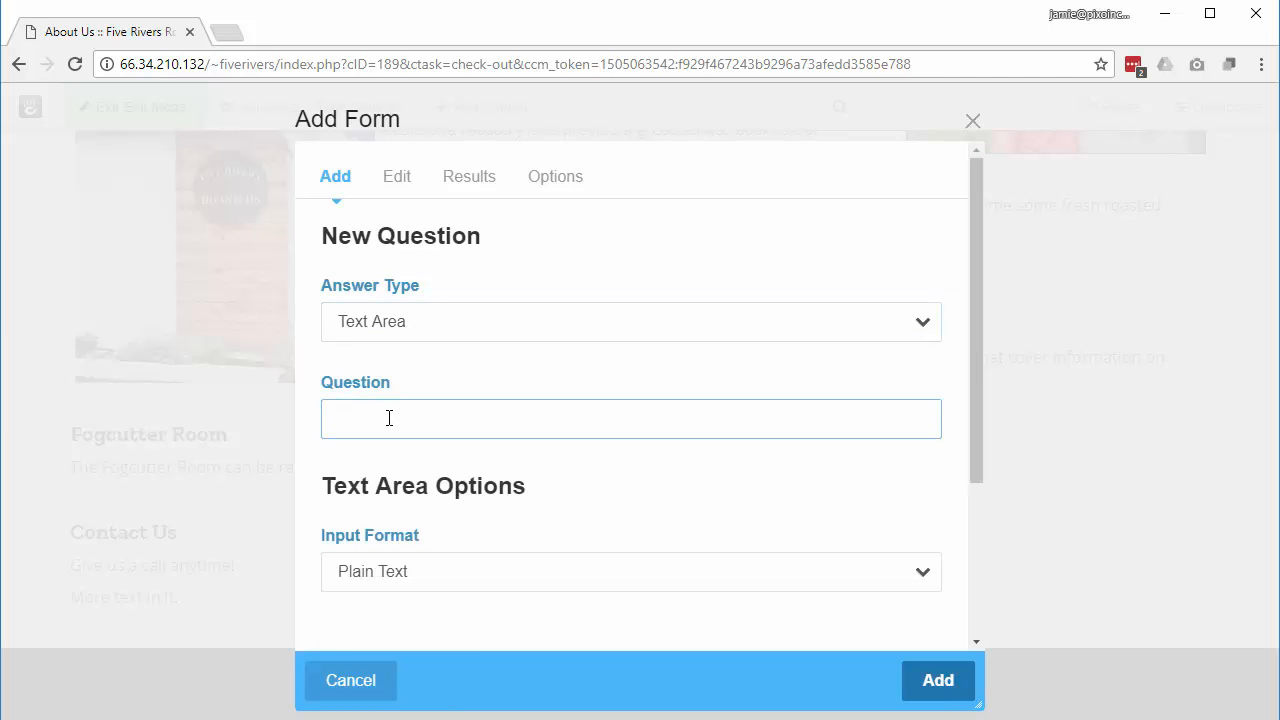
text(Questions/Comments)
scroll(457, 569, down, 1)
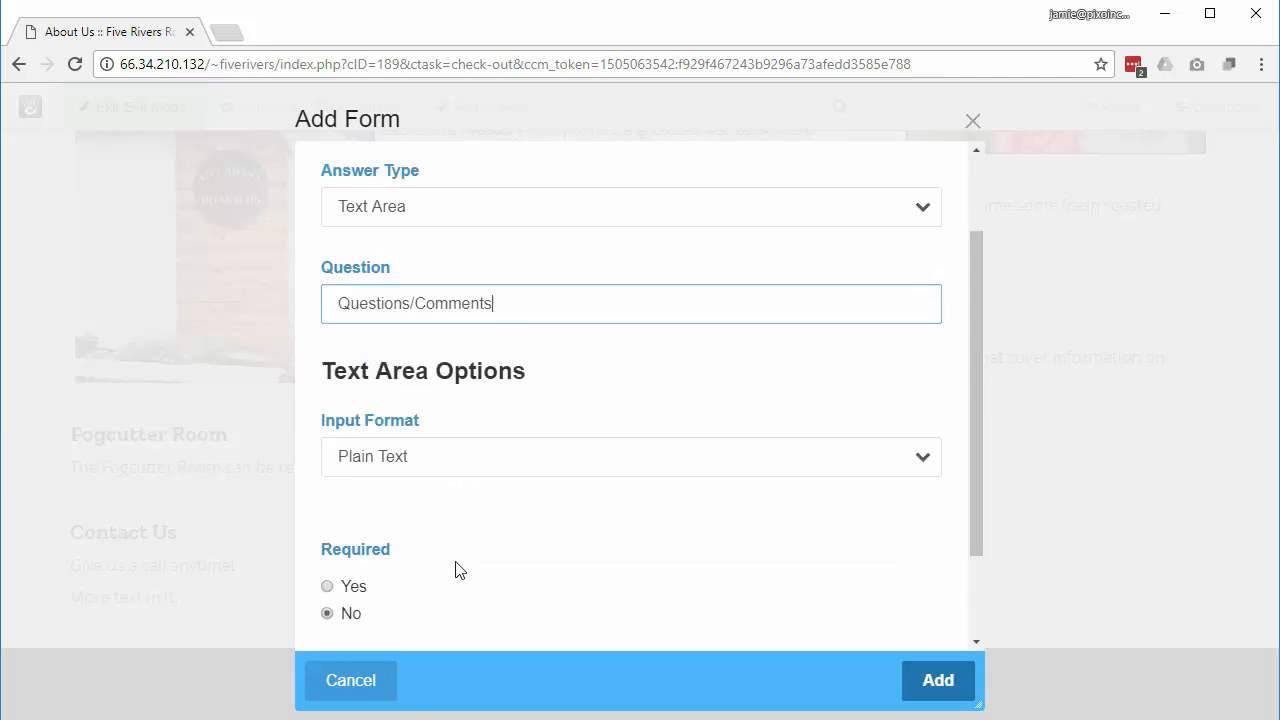
scroll(457, 569, down, 1)
click(452, 337)
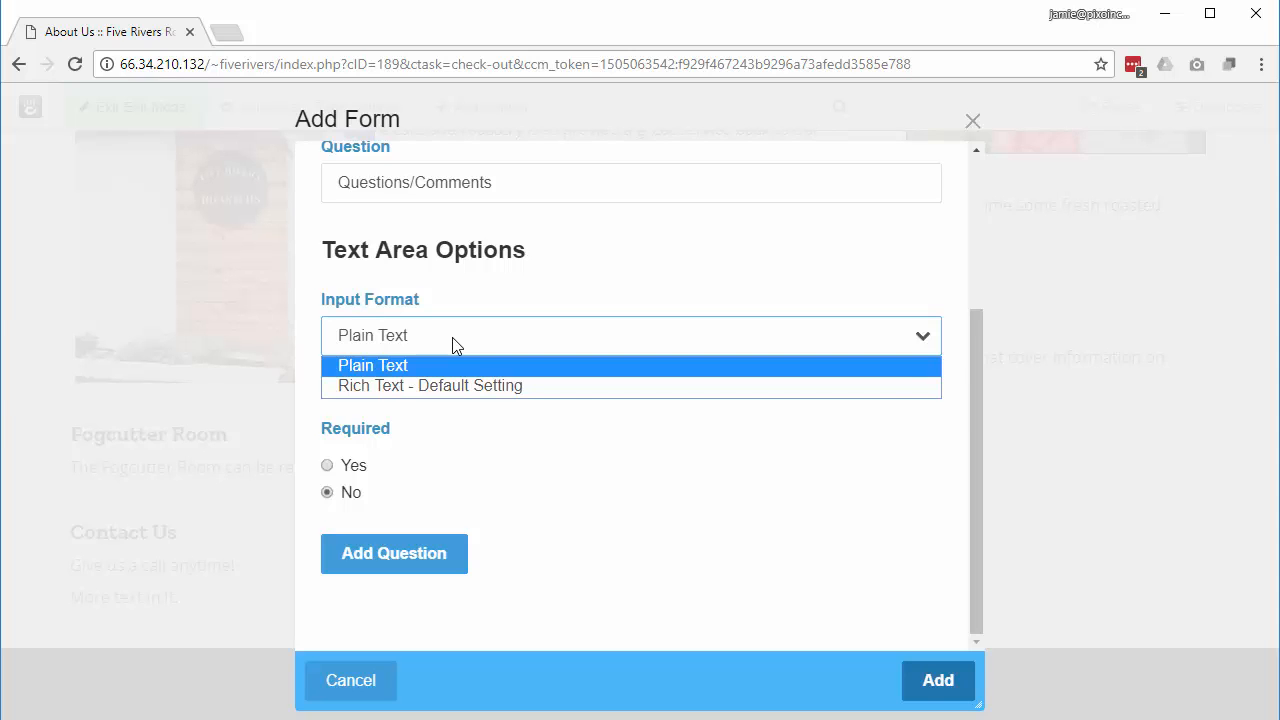
click(380, 366)
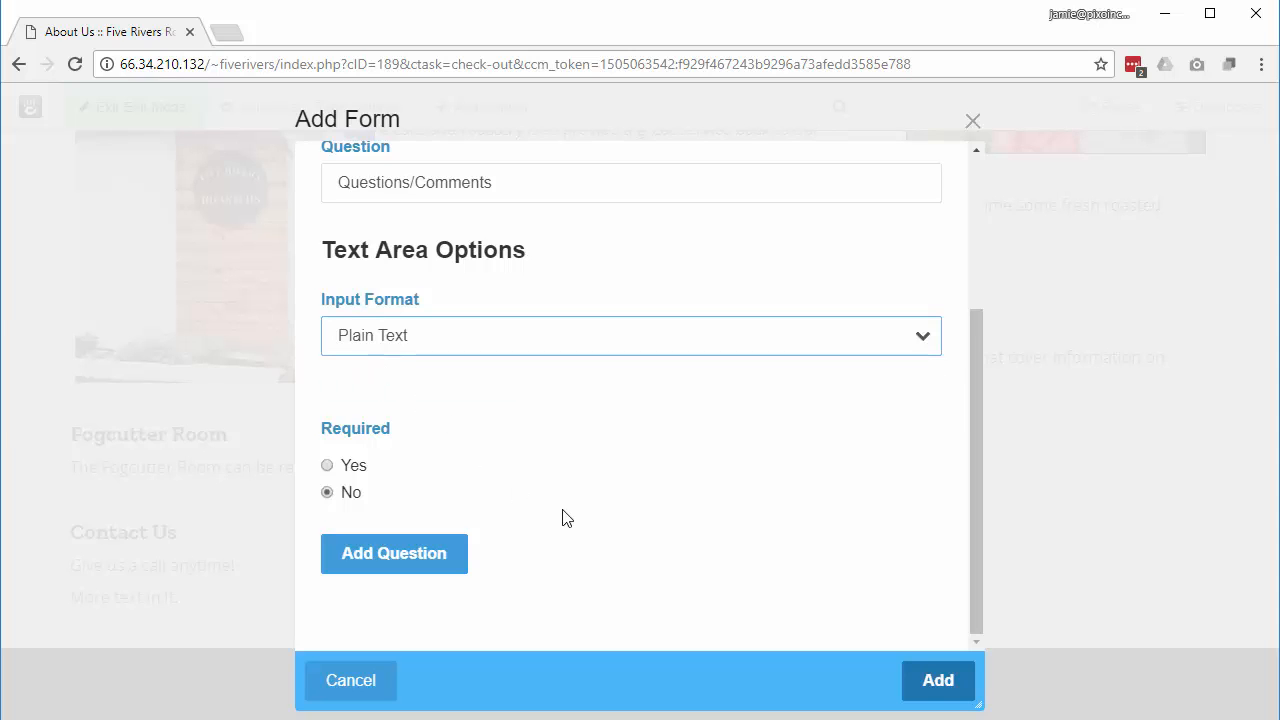
click(396, 563)
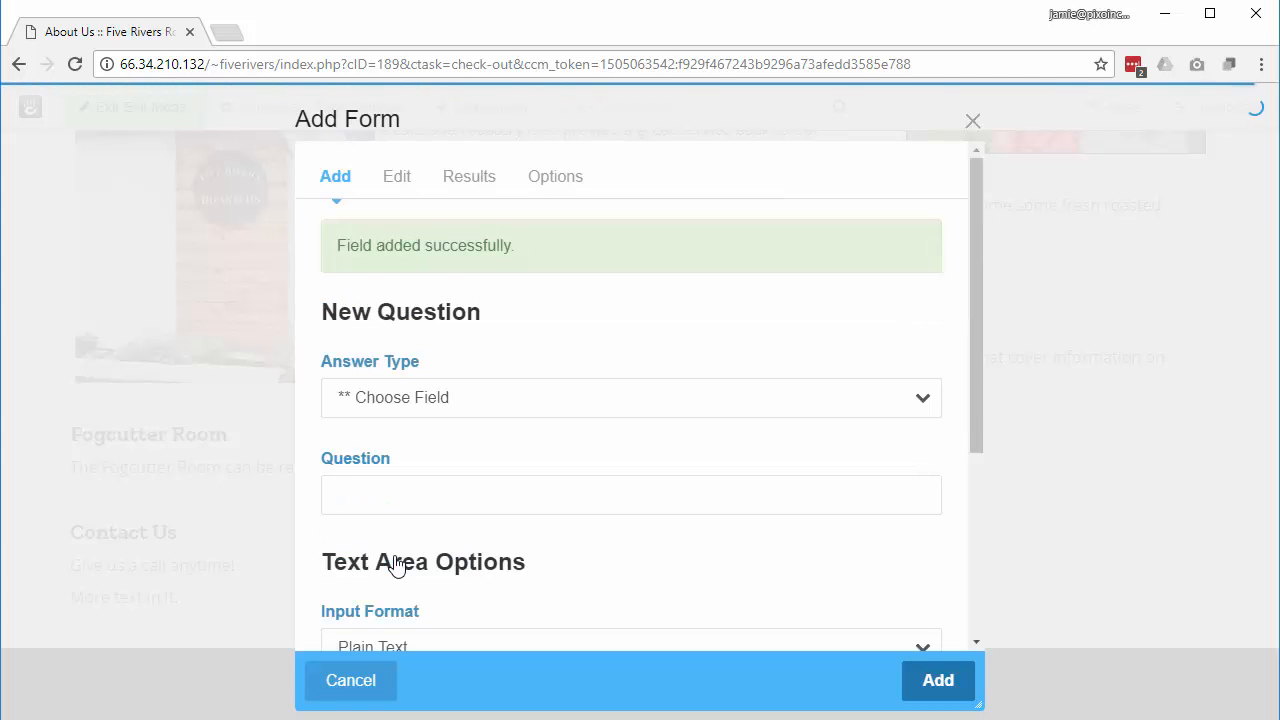
click(558, 180)
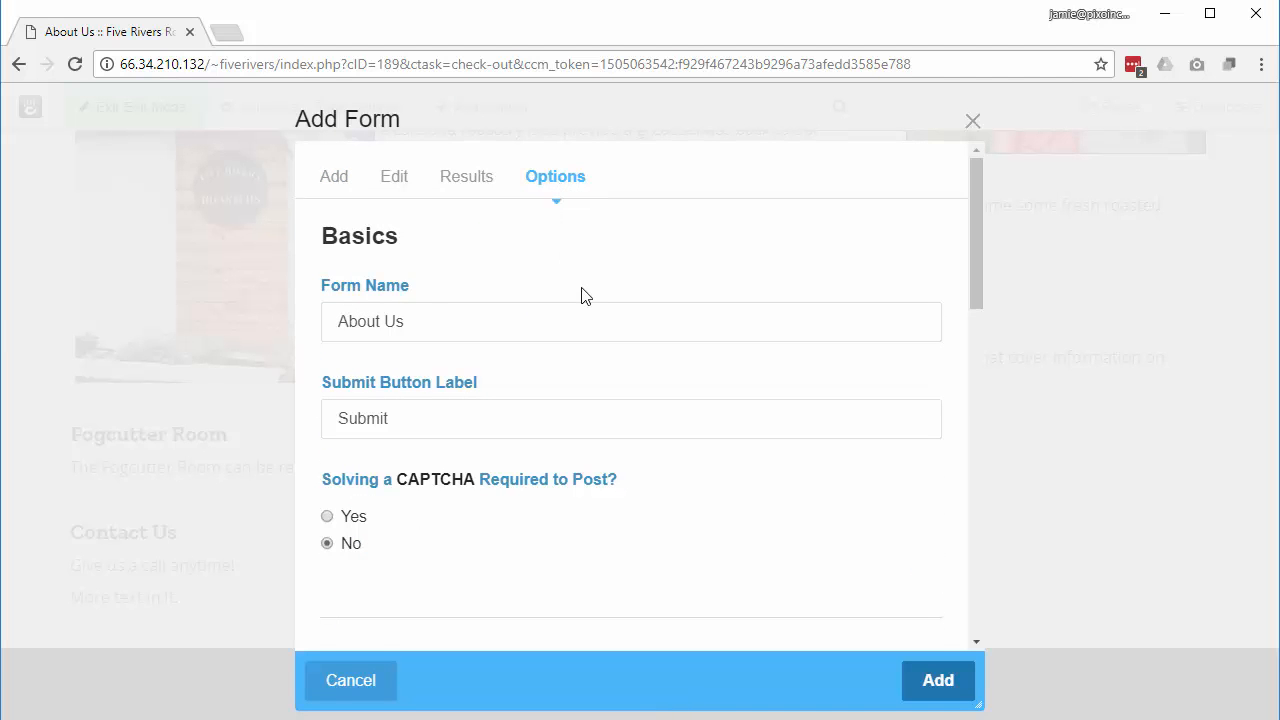
Step: Replace the 'Thanks!' success message with 'Thanks for contacting us. Will be in contact soon.'
scroll(583, 293, down, 3)
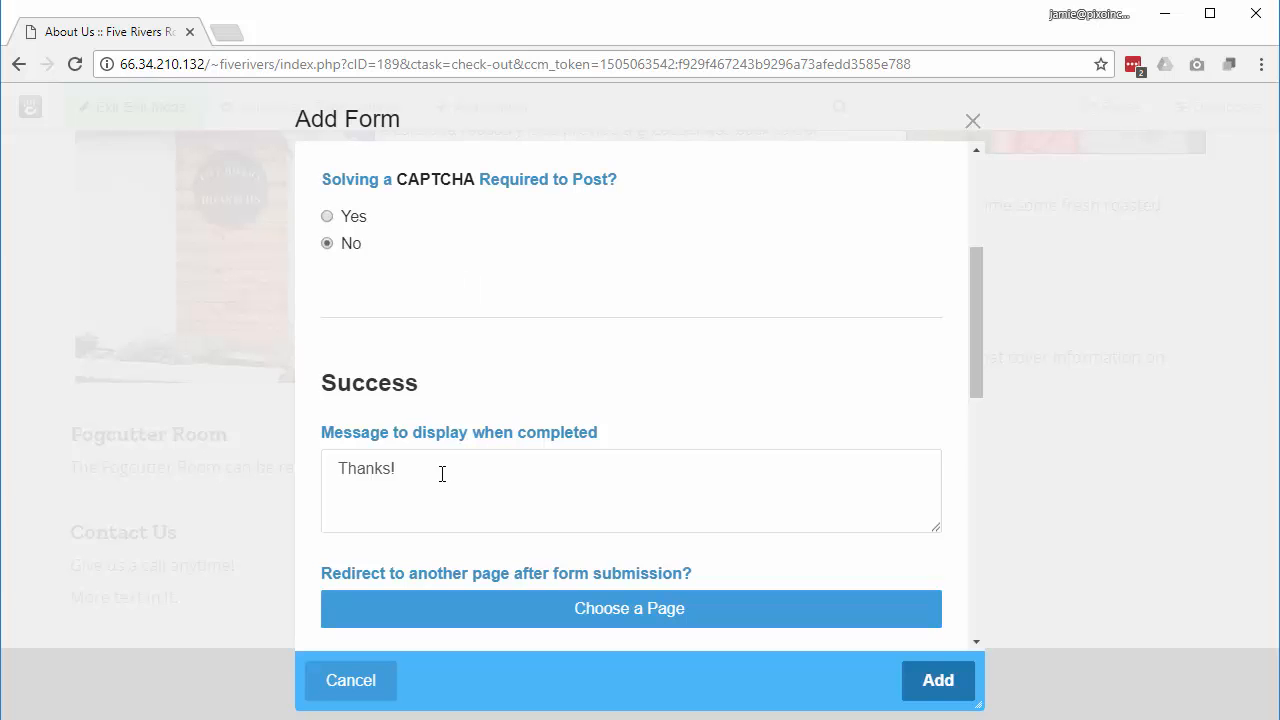
drag(414, 468, 314, 451)
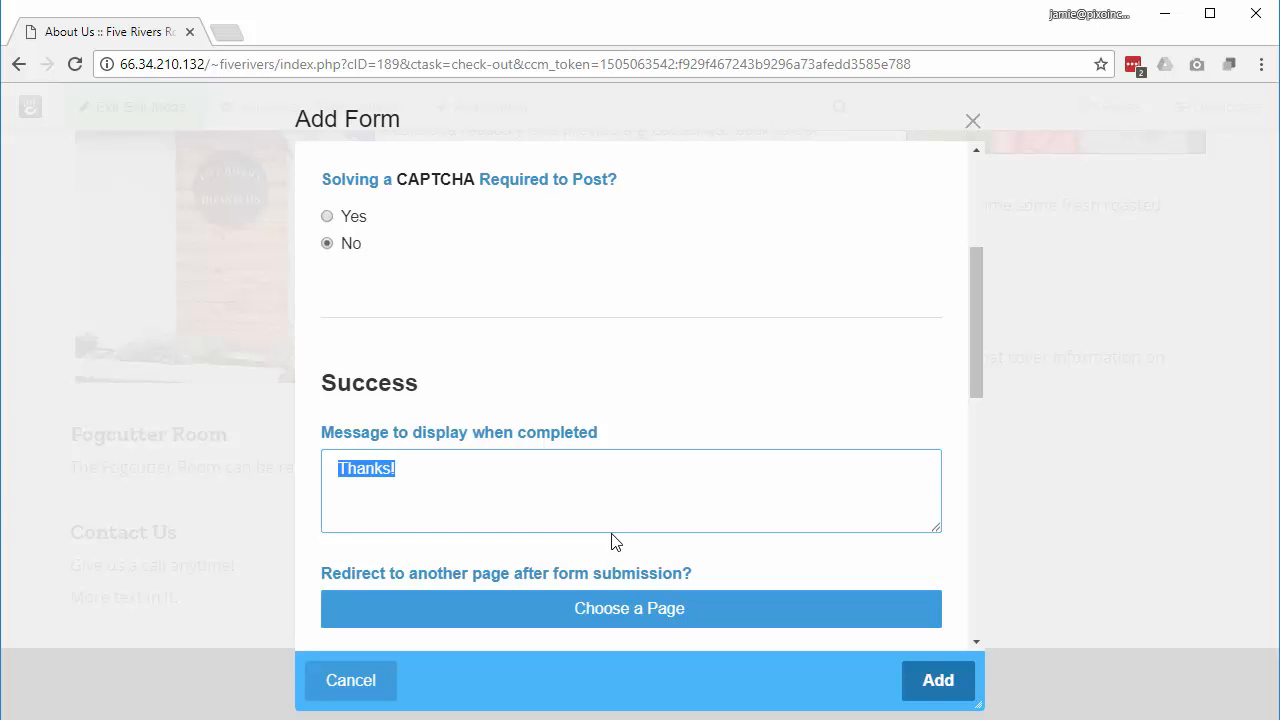
text(Thanks )
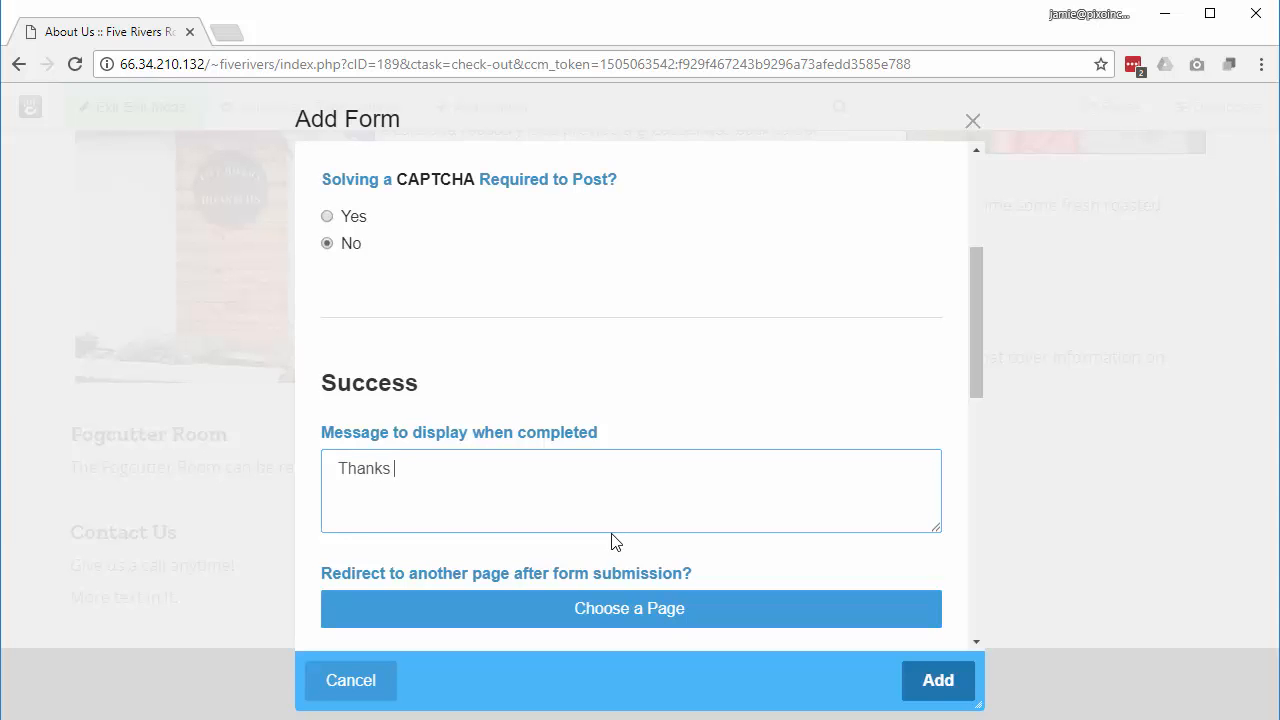
text(for contacting us)
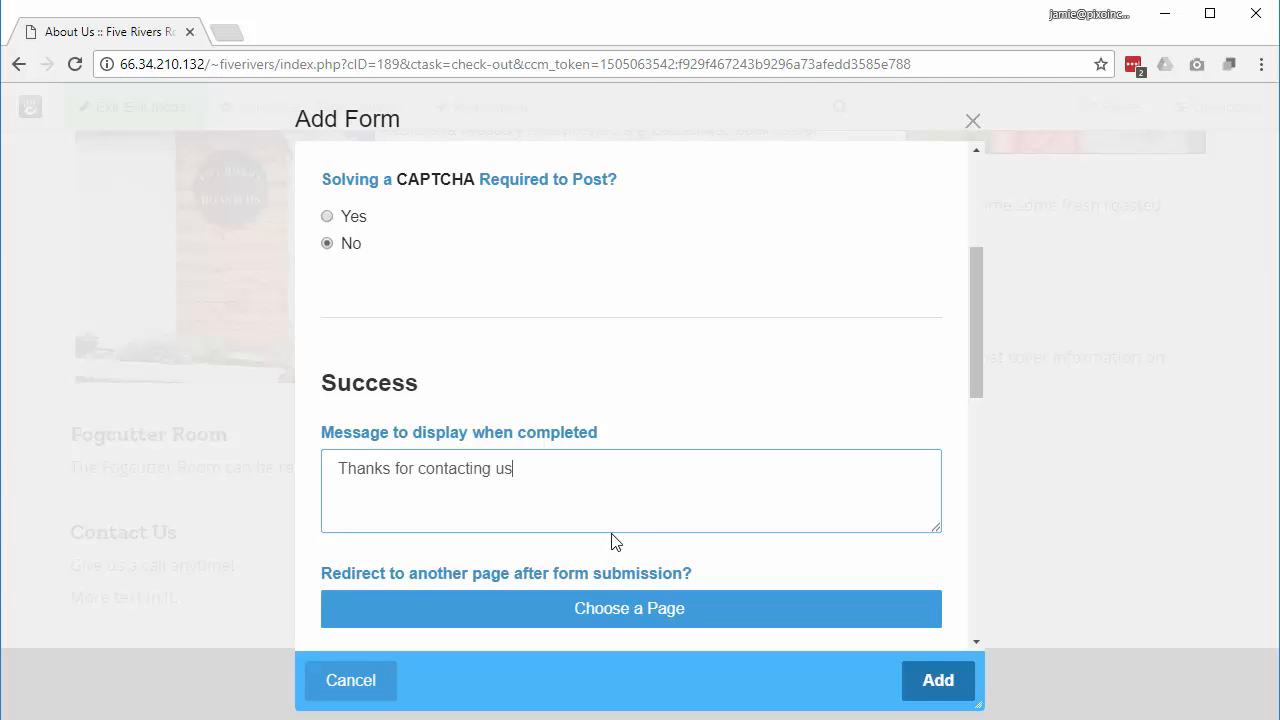
text(.  Will be in contact soon.)
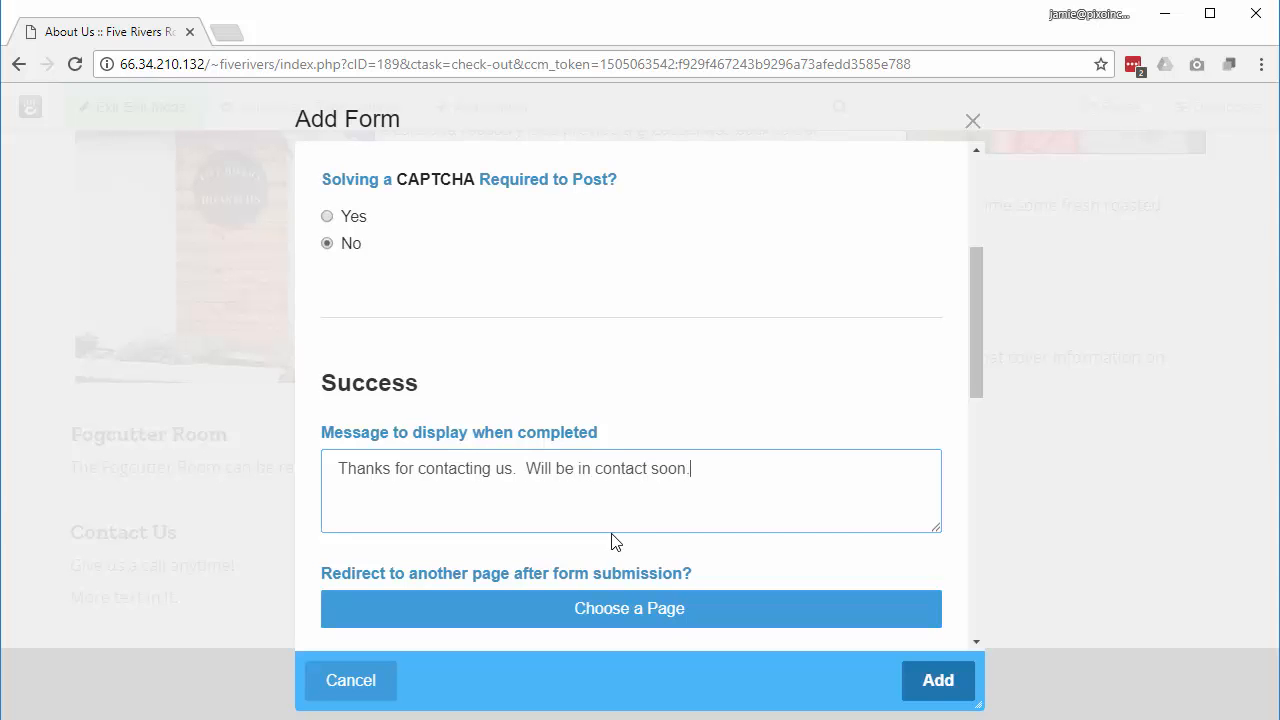
scroll(626, 514, down, 2)
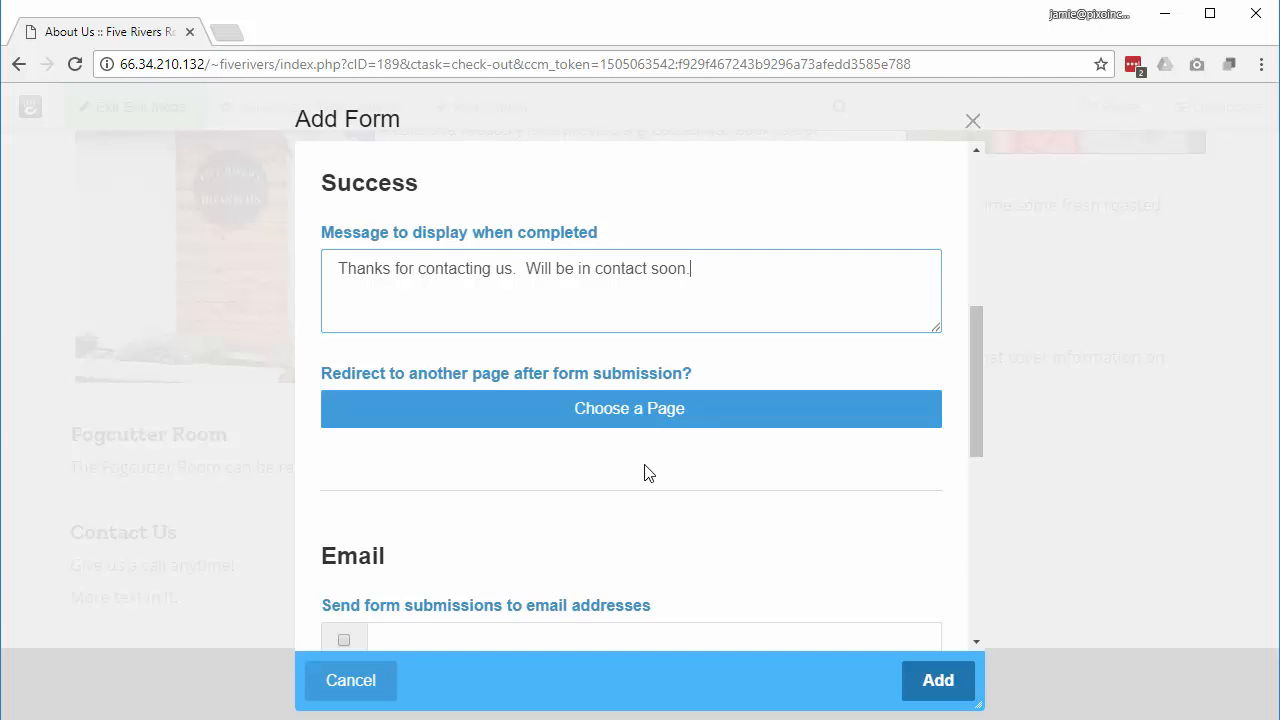
scroll(646, 471, down, 2)
Step: E-mail form submissions to the admin's address and take Reply-To from the form's Email field
click(405, 447)
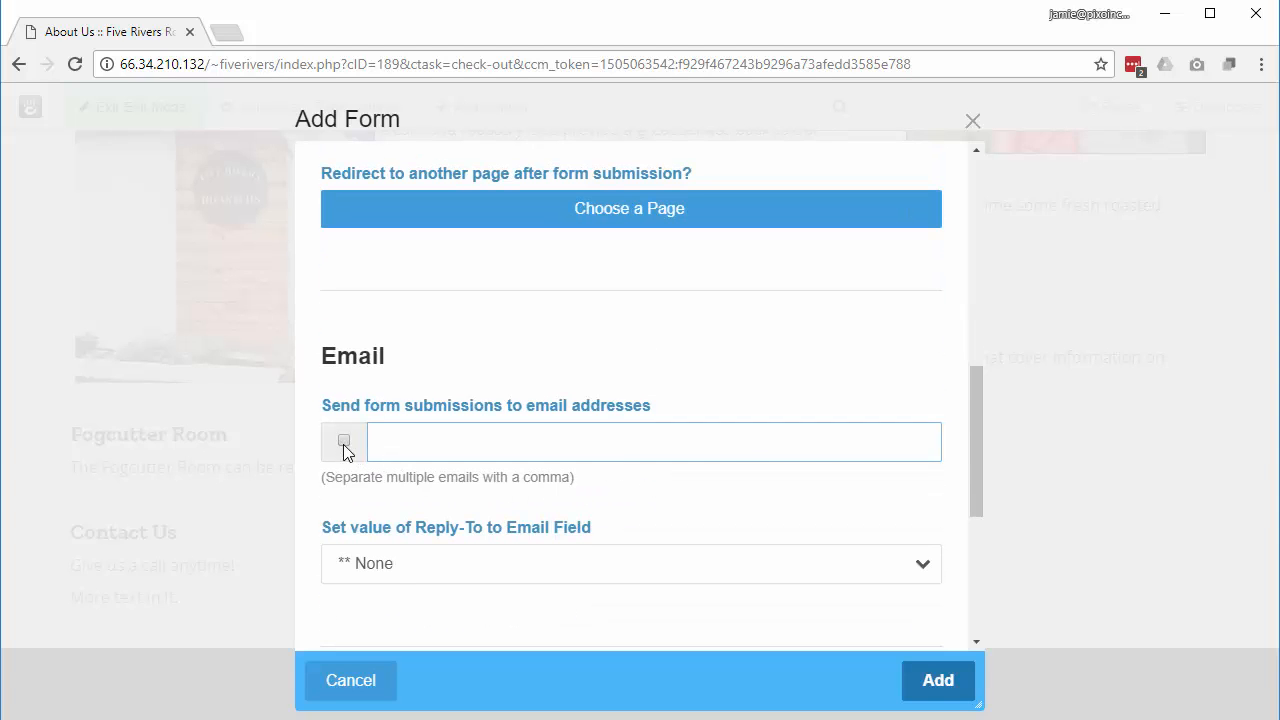
click(343, 441)
click(393, 444)
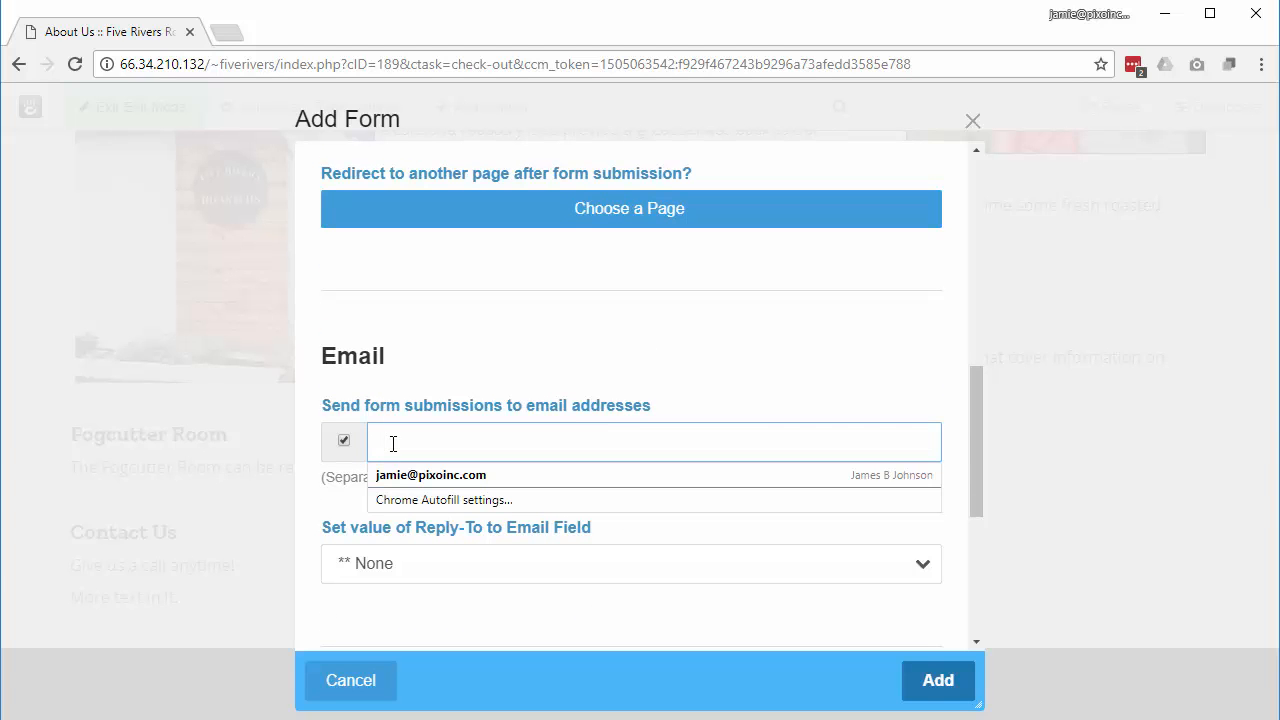
click(431, 475)
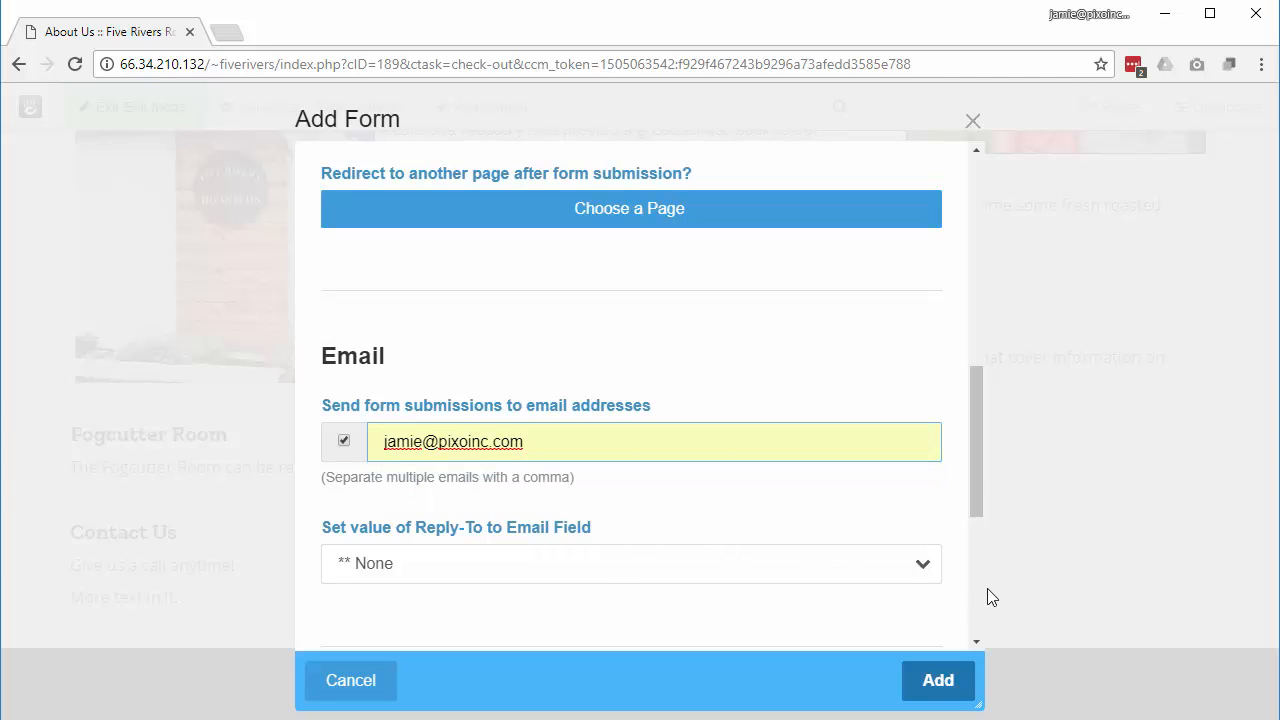
click(612, 572)
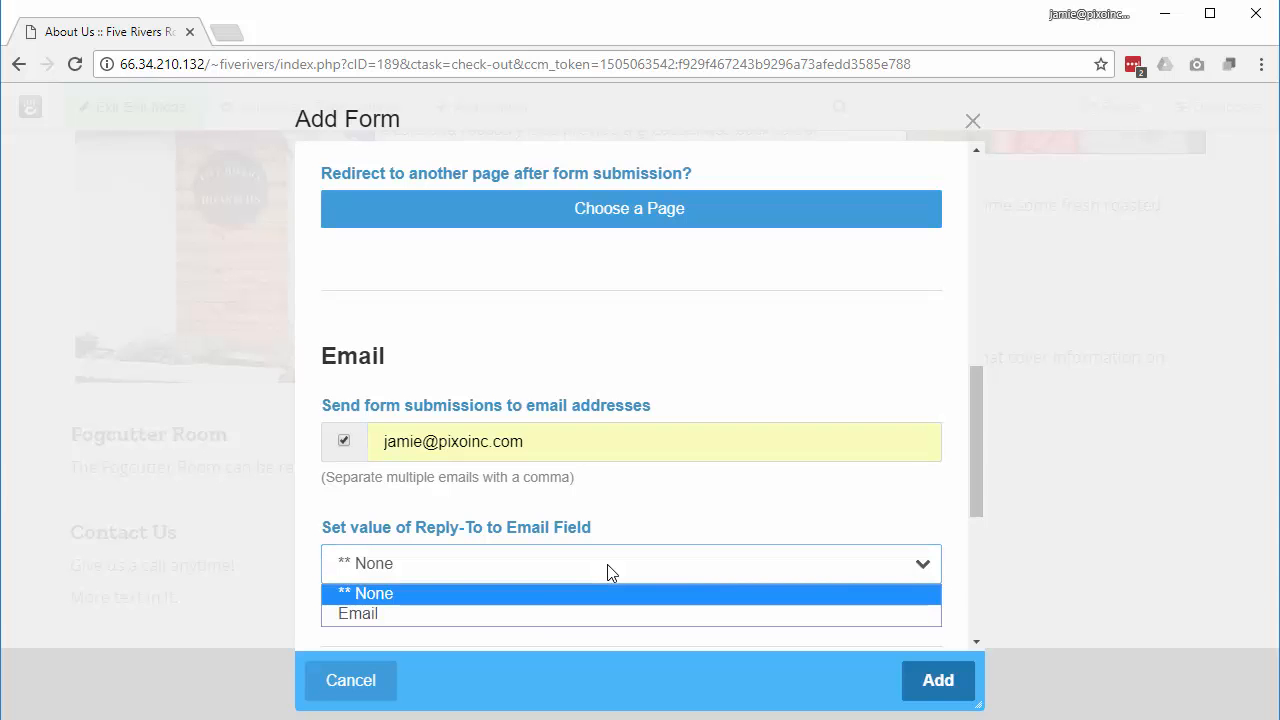
click(545, 614)
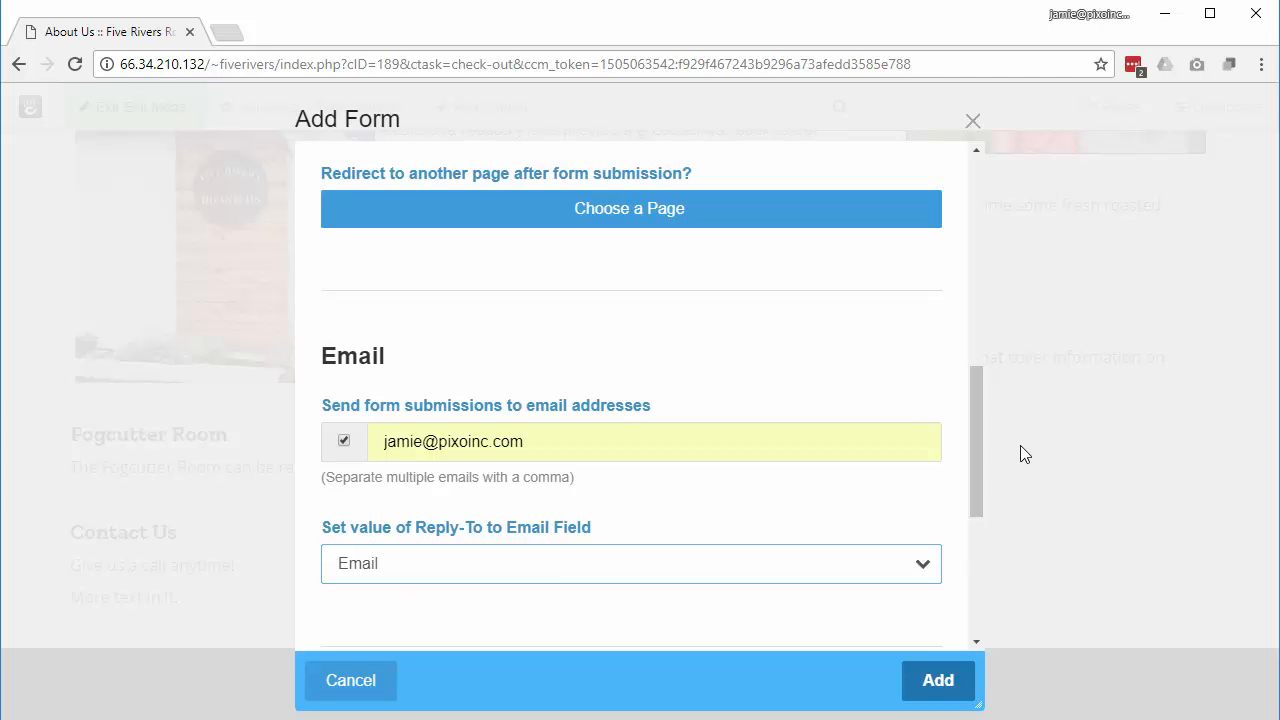
drag(978, 457, 966, 177)
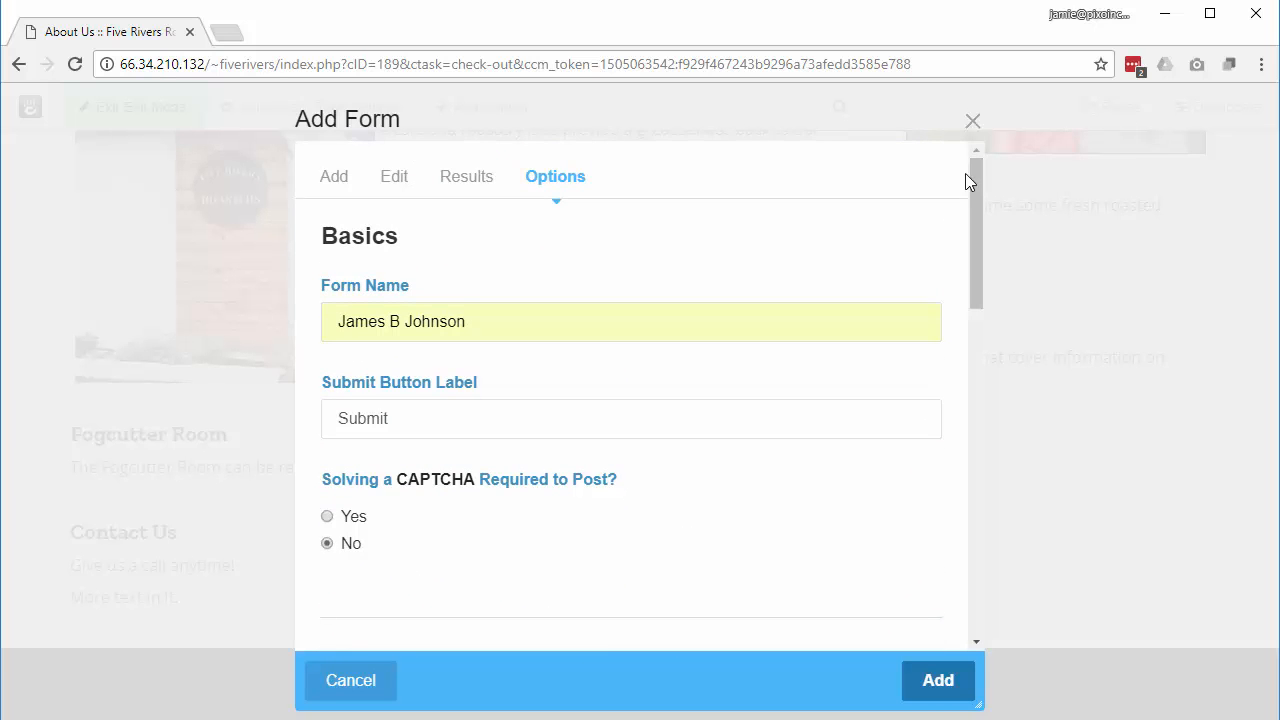
Step: Review the Results and Edit settings, add the form to the page, and exit edit mode to publish
click(477, 188)
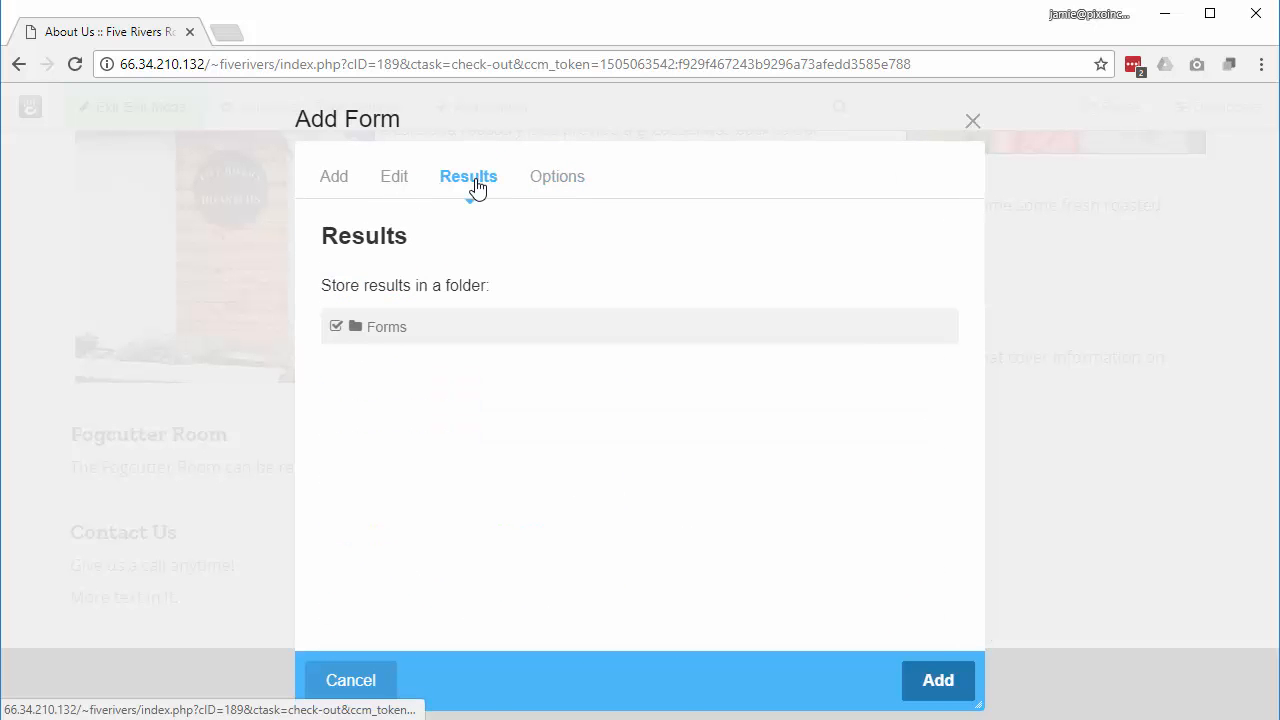
click(398, 186)
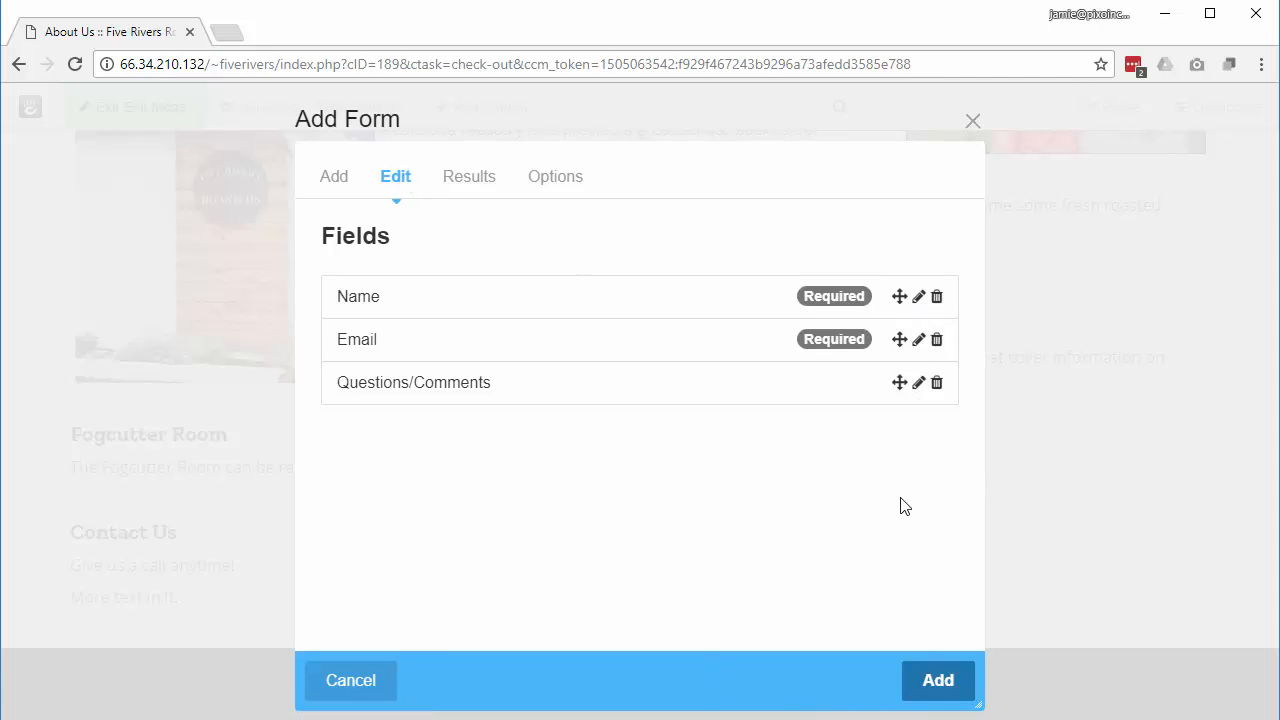
click(923, 680)
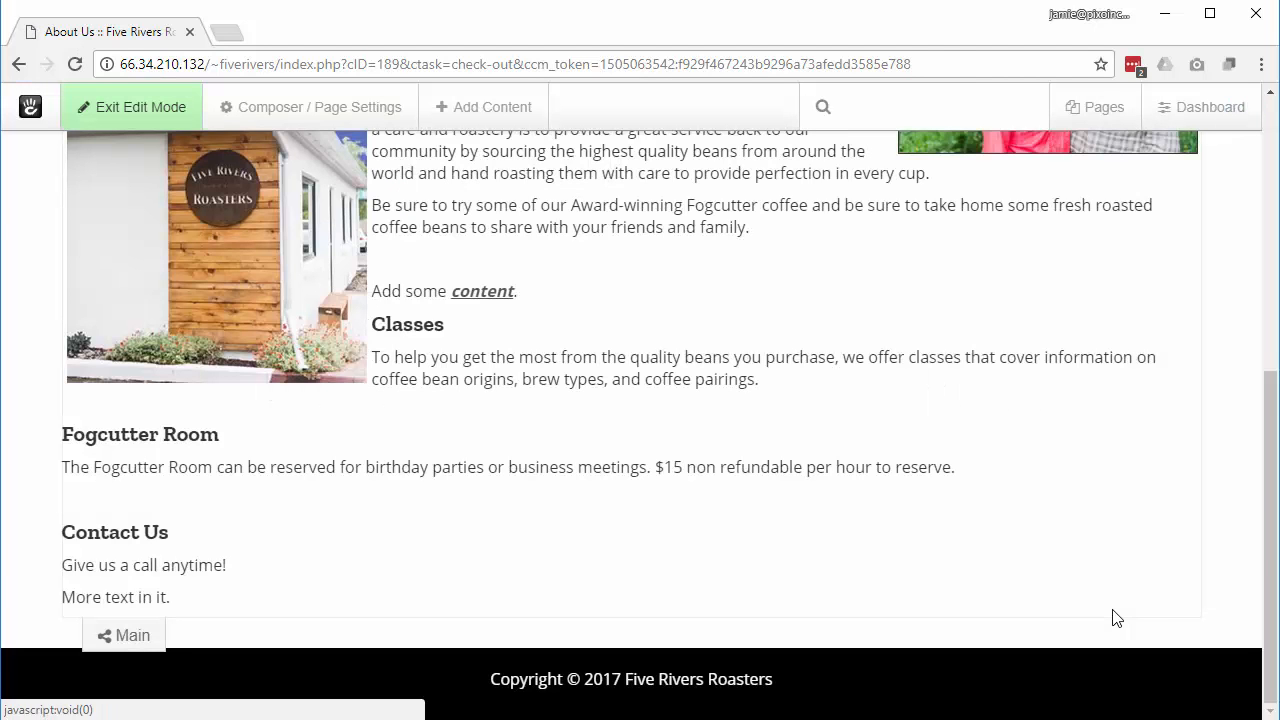
click(172, 110)
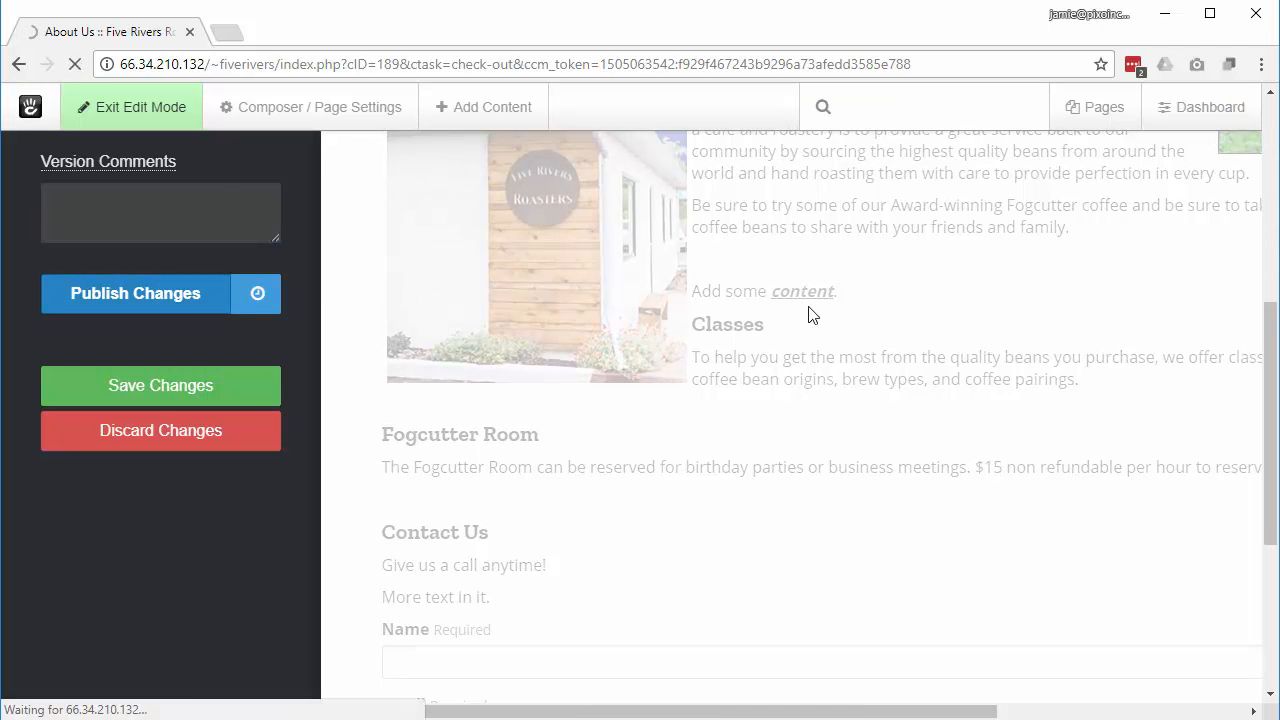
scroll(801, 366, down, 8)
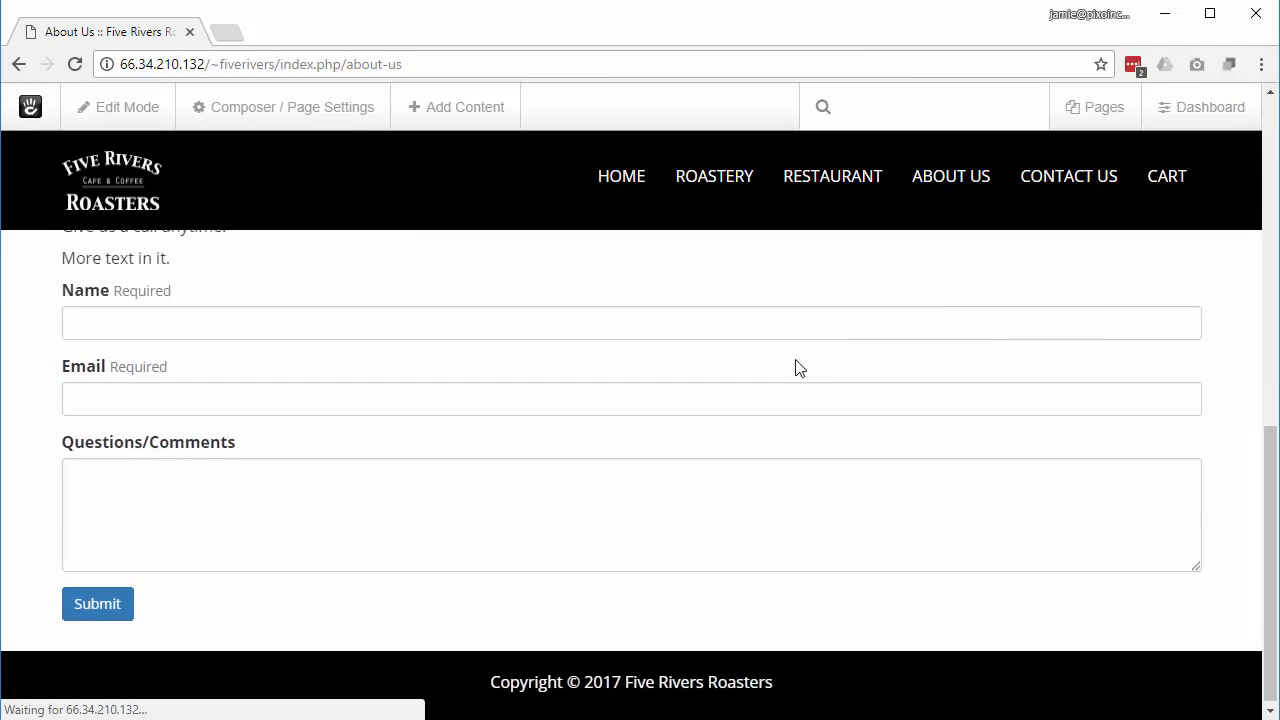
Step: Fill the contact form with a test name, e-mail address and business inquiry comment, then submit it
click(152, 417)
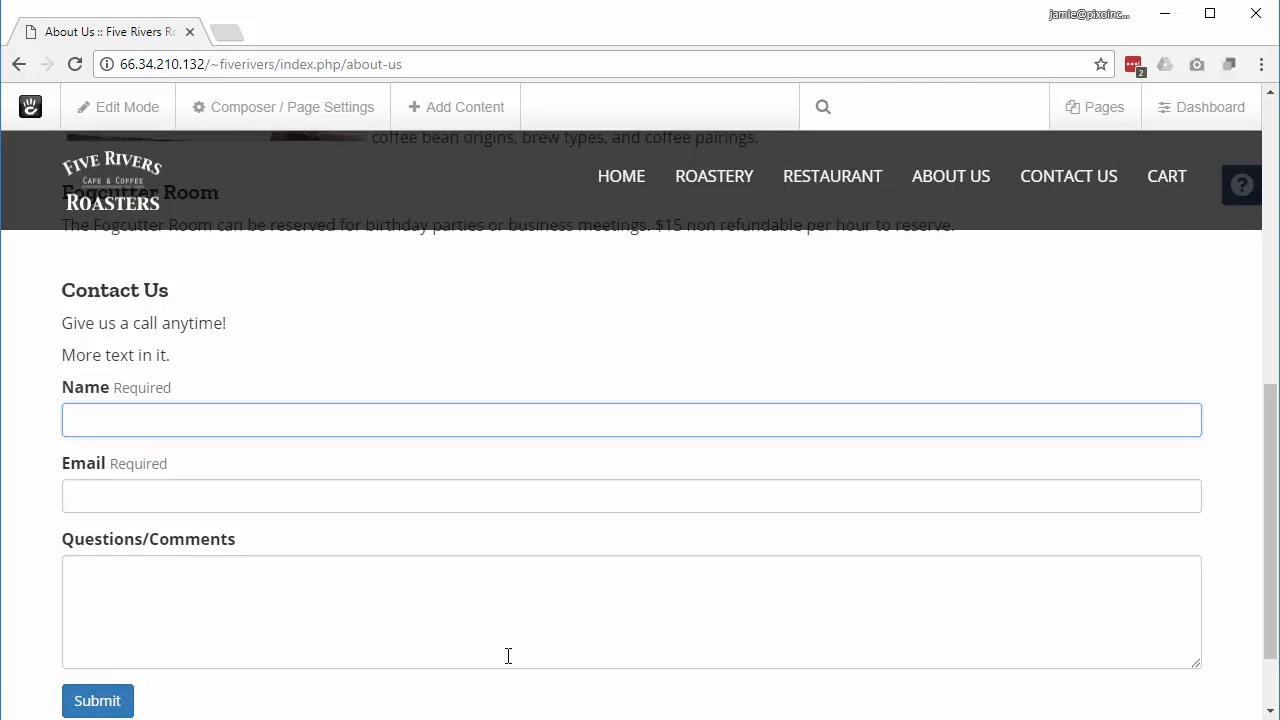
key(Tab)
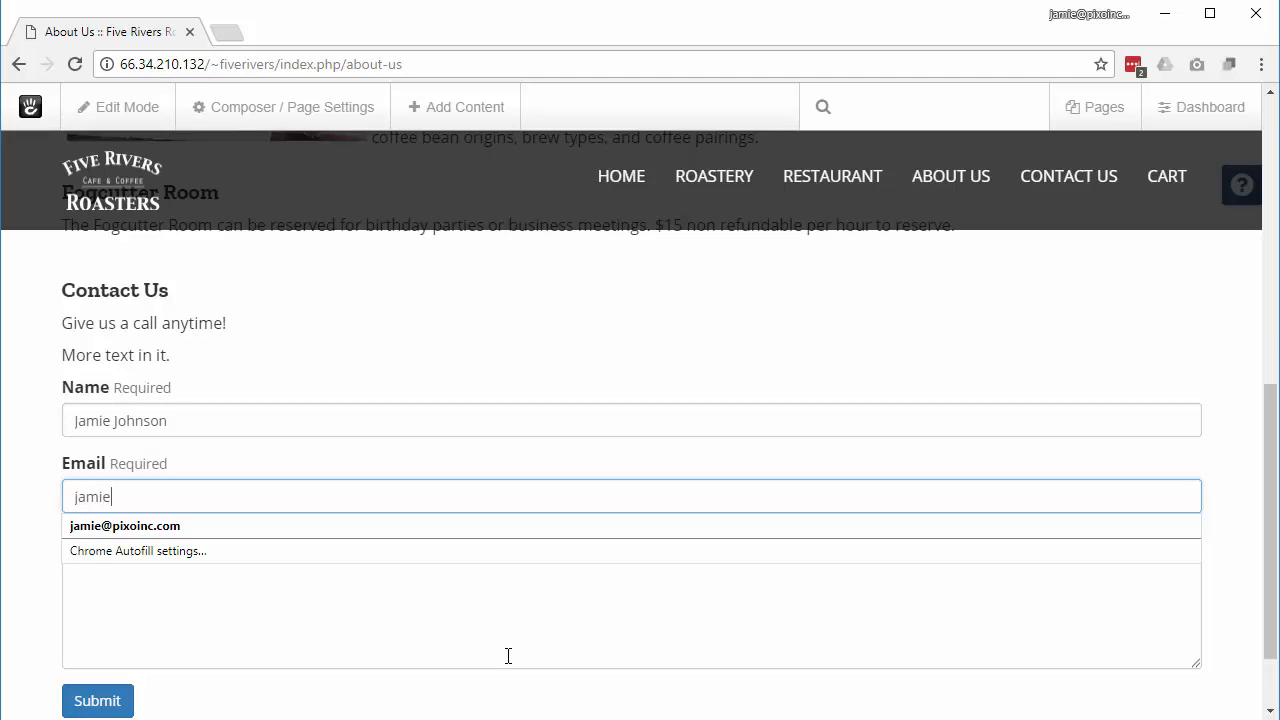
click(209, 611)
text(T)
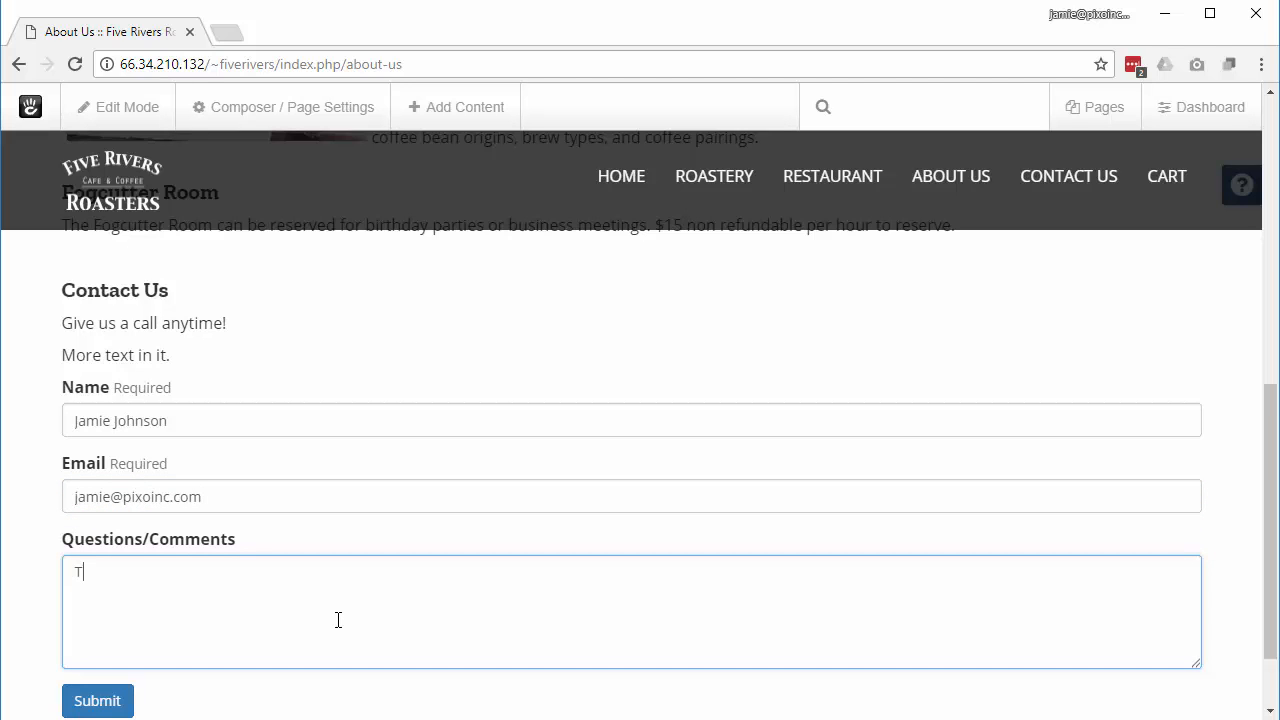
key(BackSpace)
text(I'd like to do business with you)
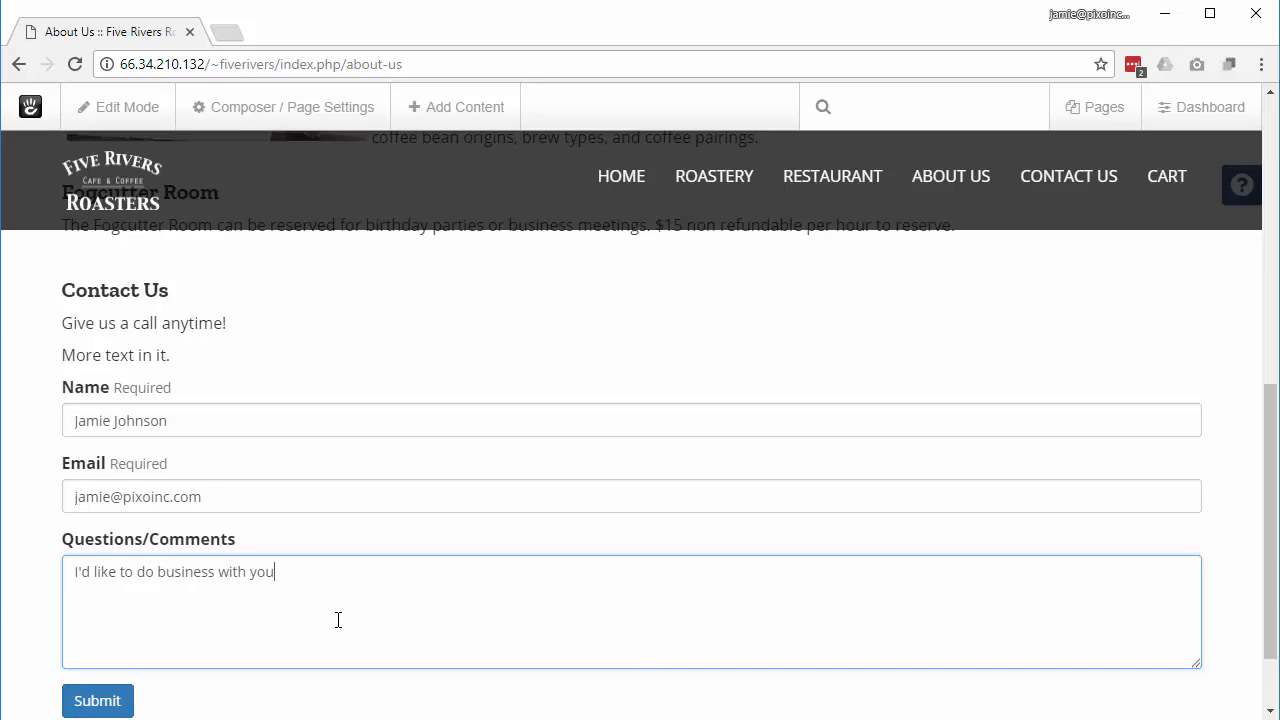
text(.  Visit me at pixoinc.com)
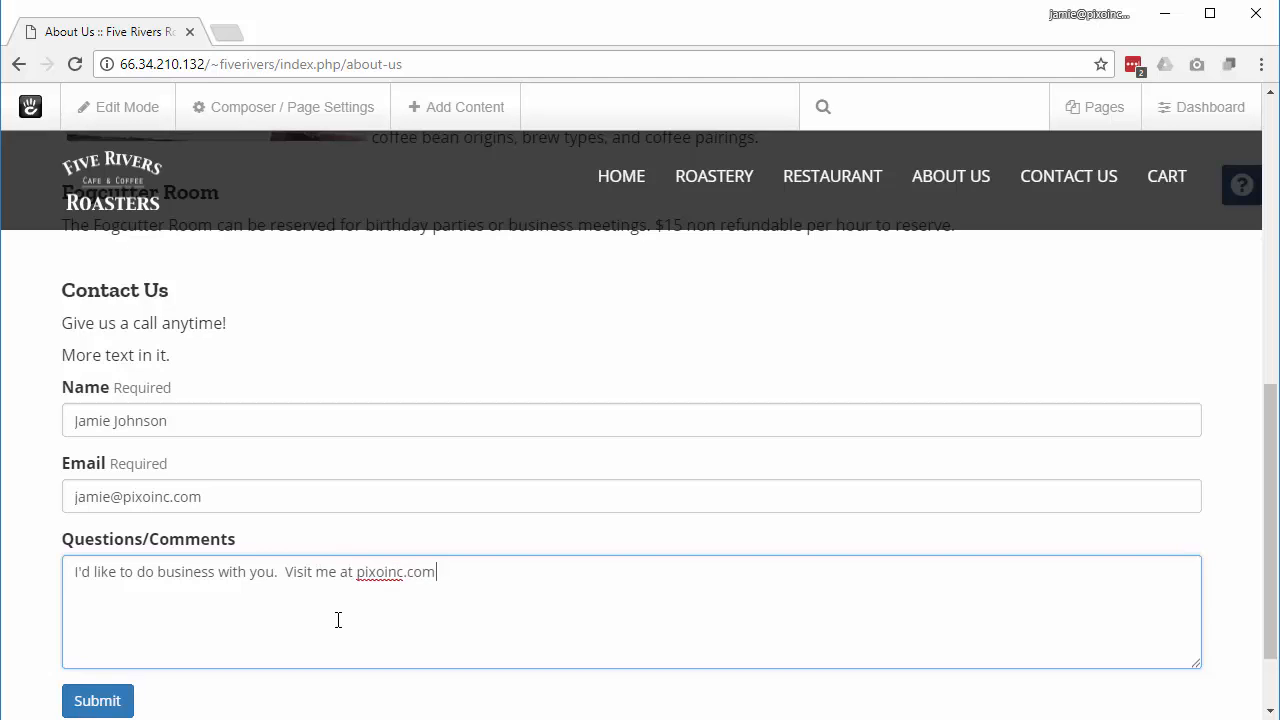
text(.)
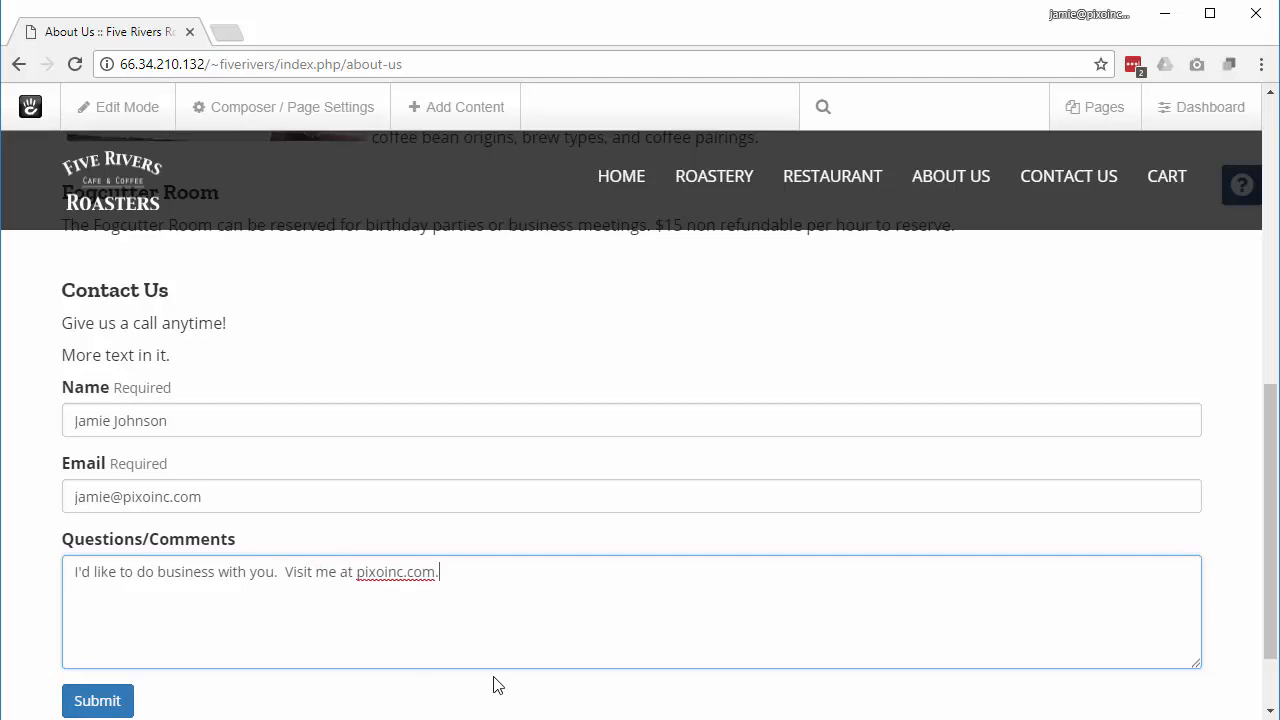
click(97, 700)
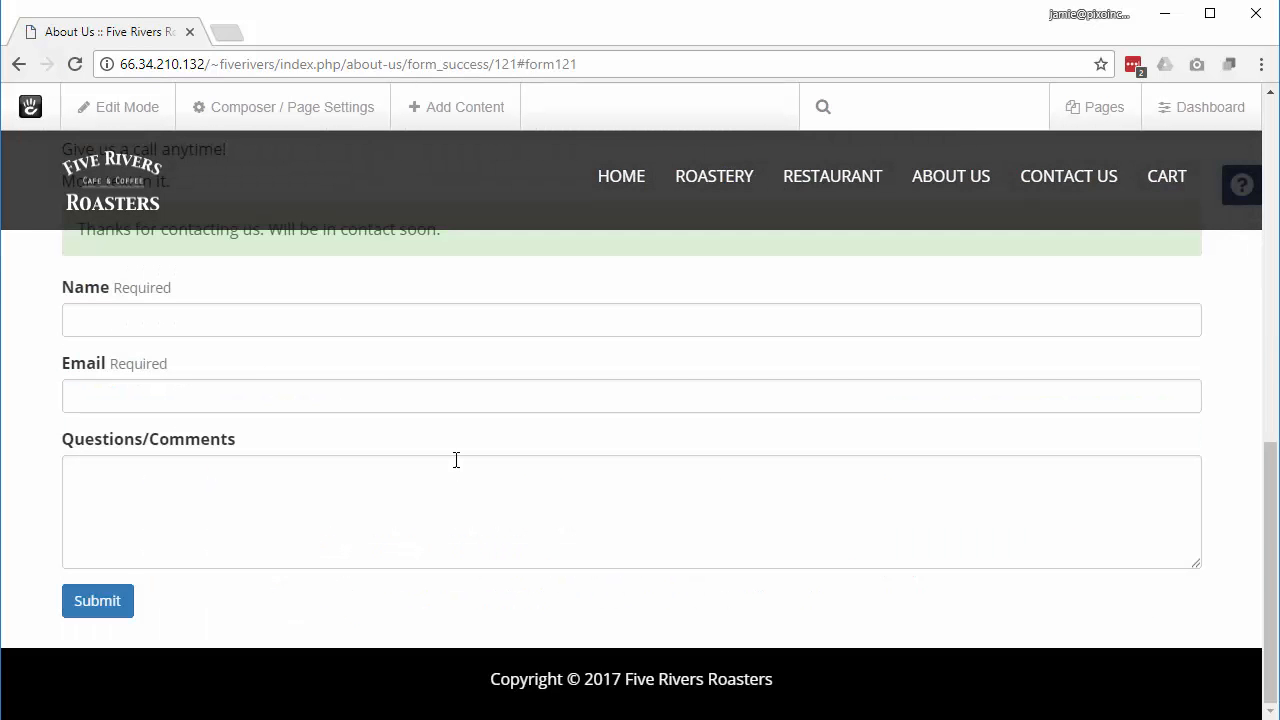
scroll(454, 457, up, 1)
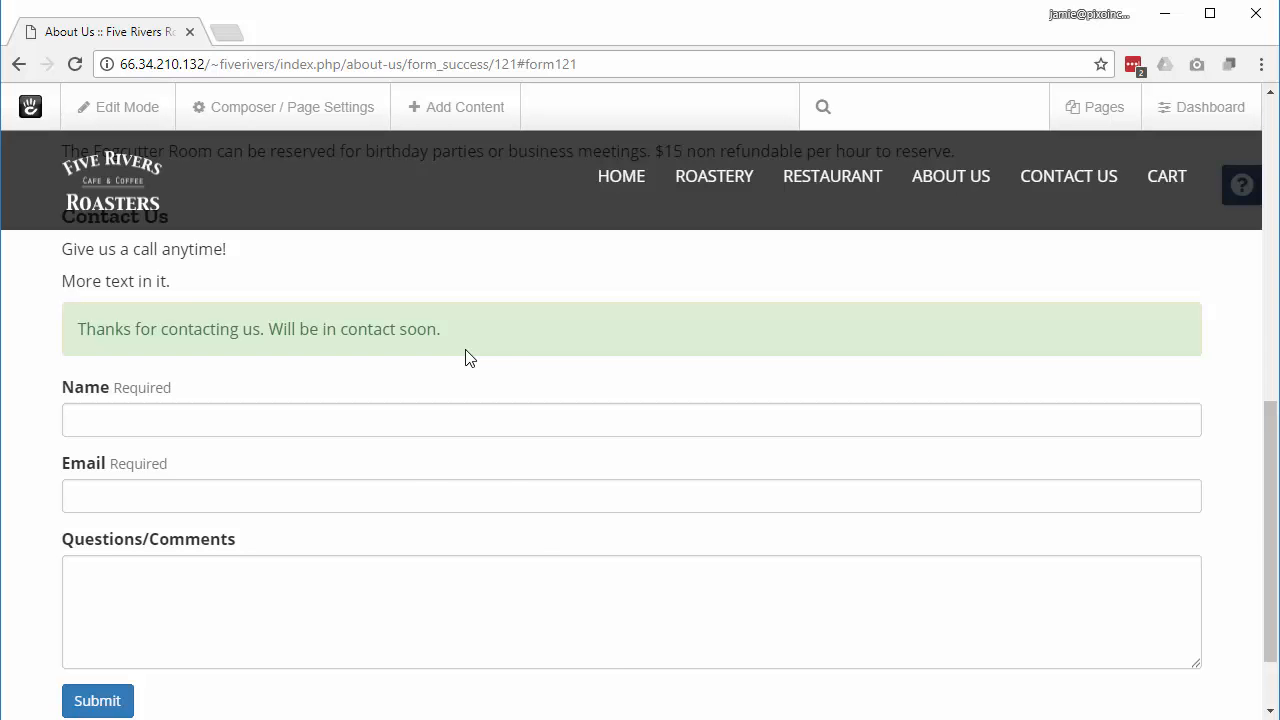
Step: Check the stored form submissions and Express entries in Dashboard Reports, then return to the website
click(1193, 118)
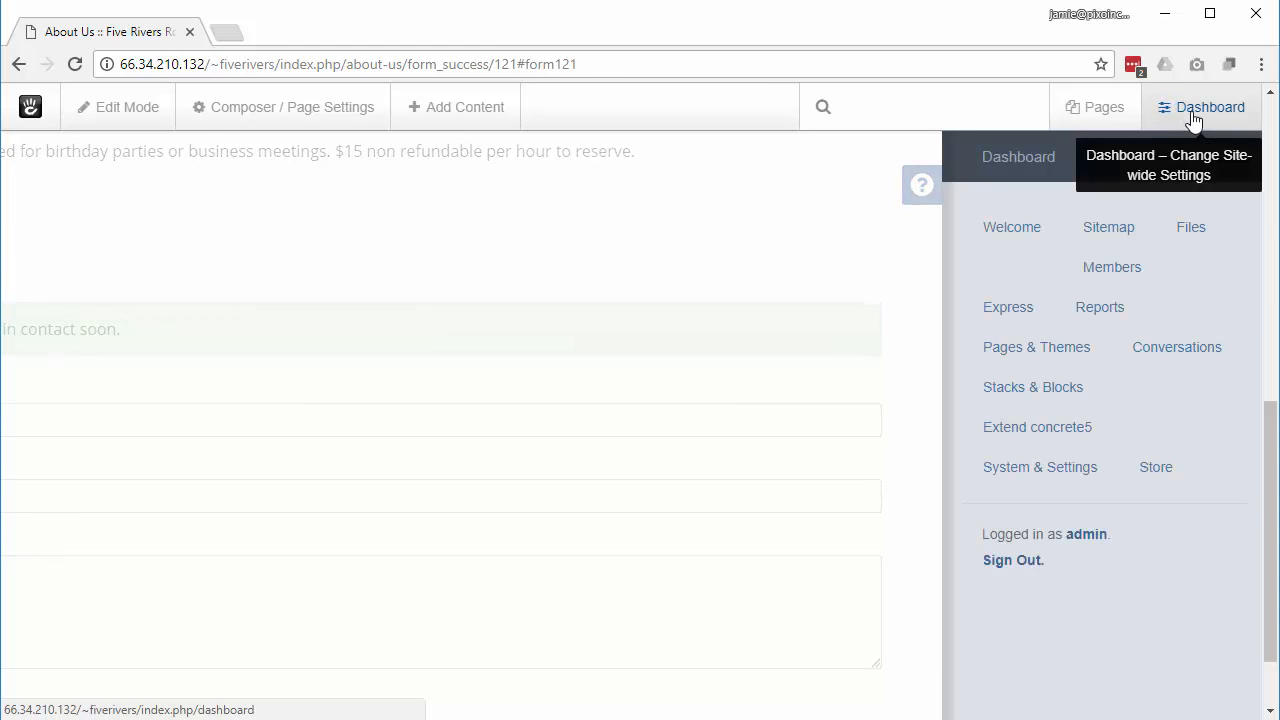
click(1100, 313)
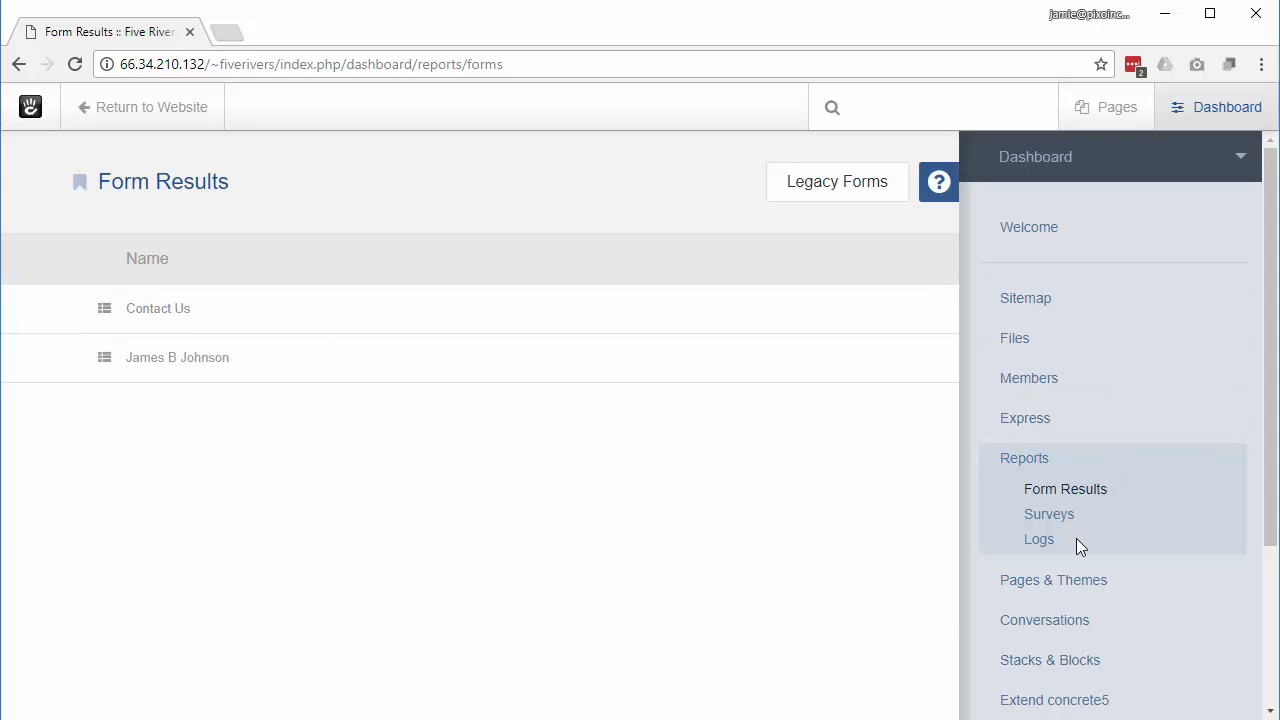
click(186, 312)
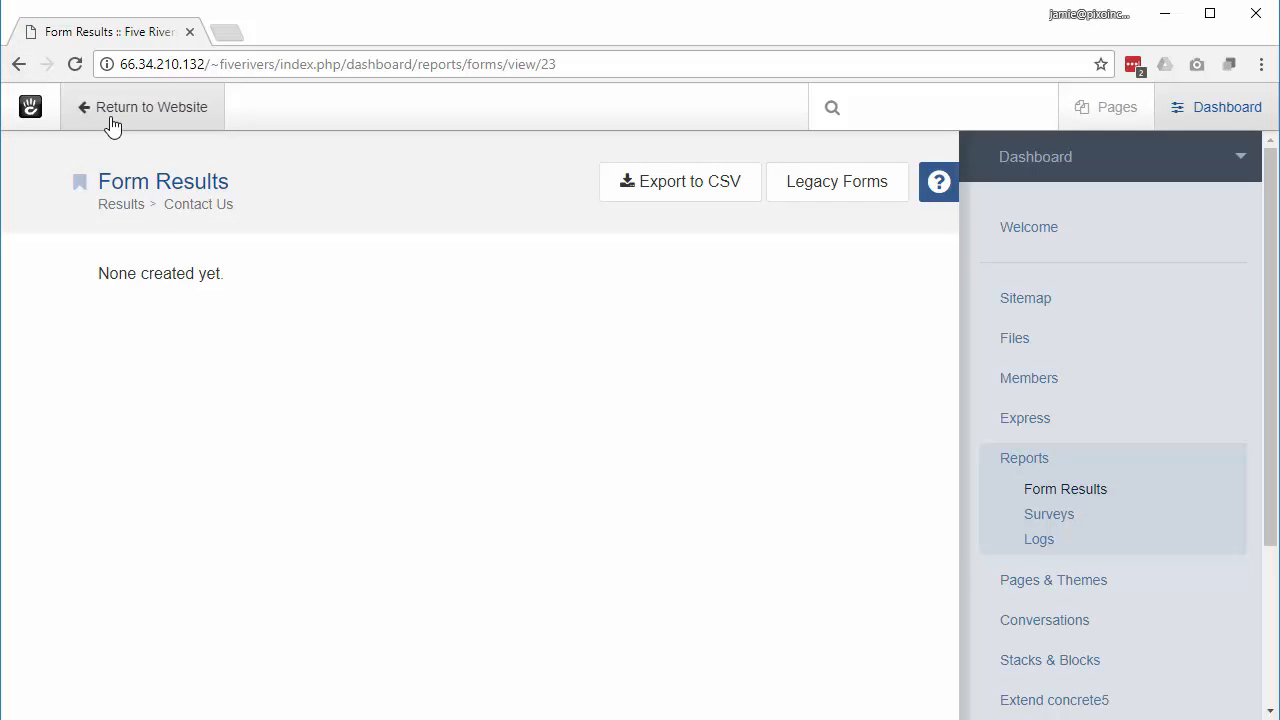
click(18, 64)
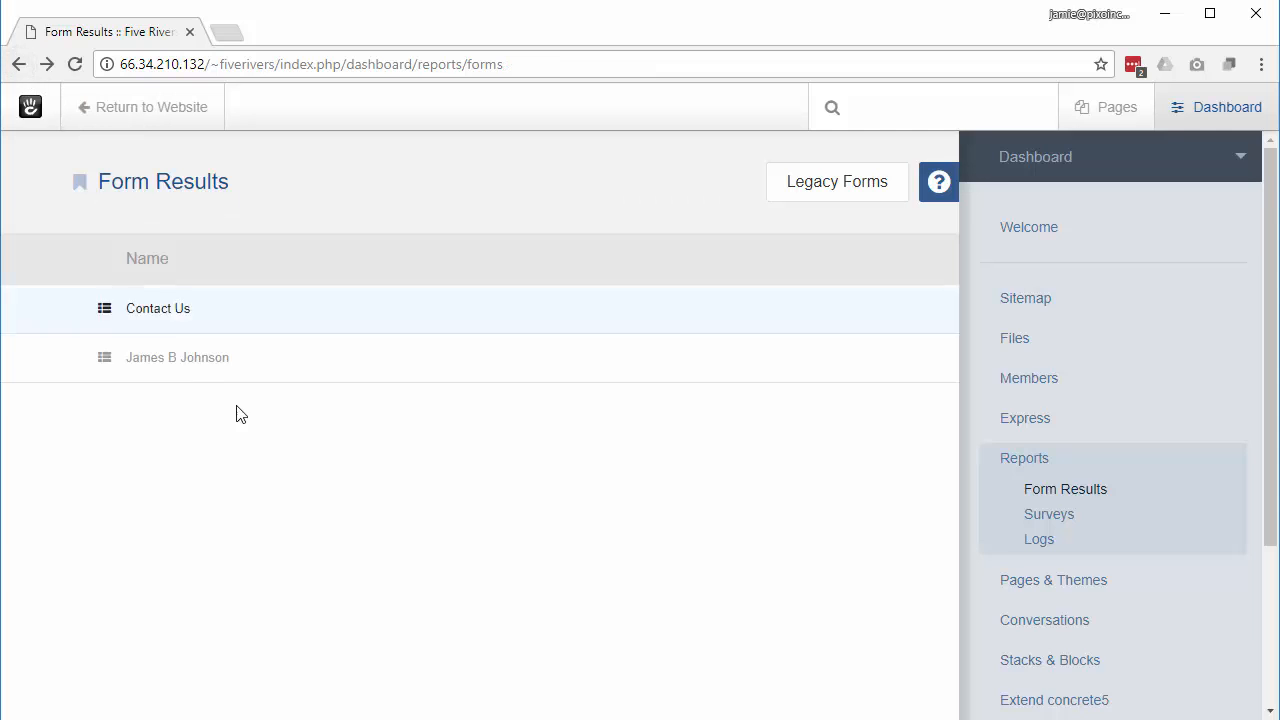
click(195, 360)
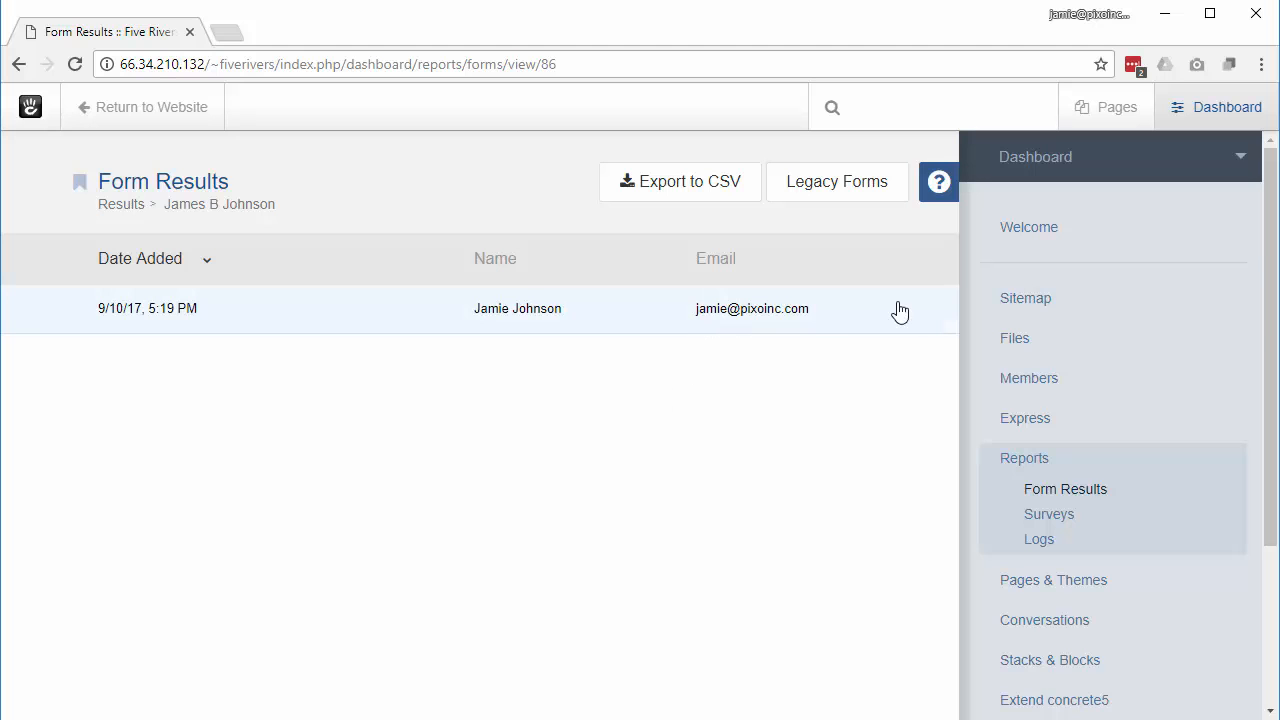
click(1032, 421)
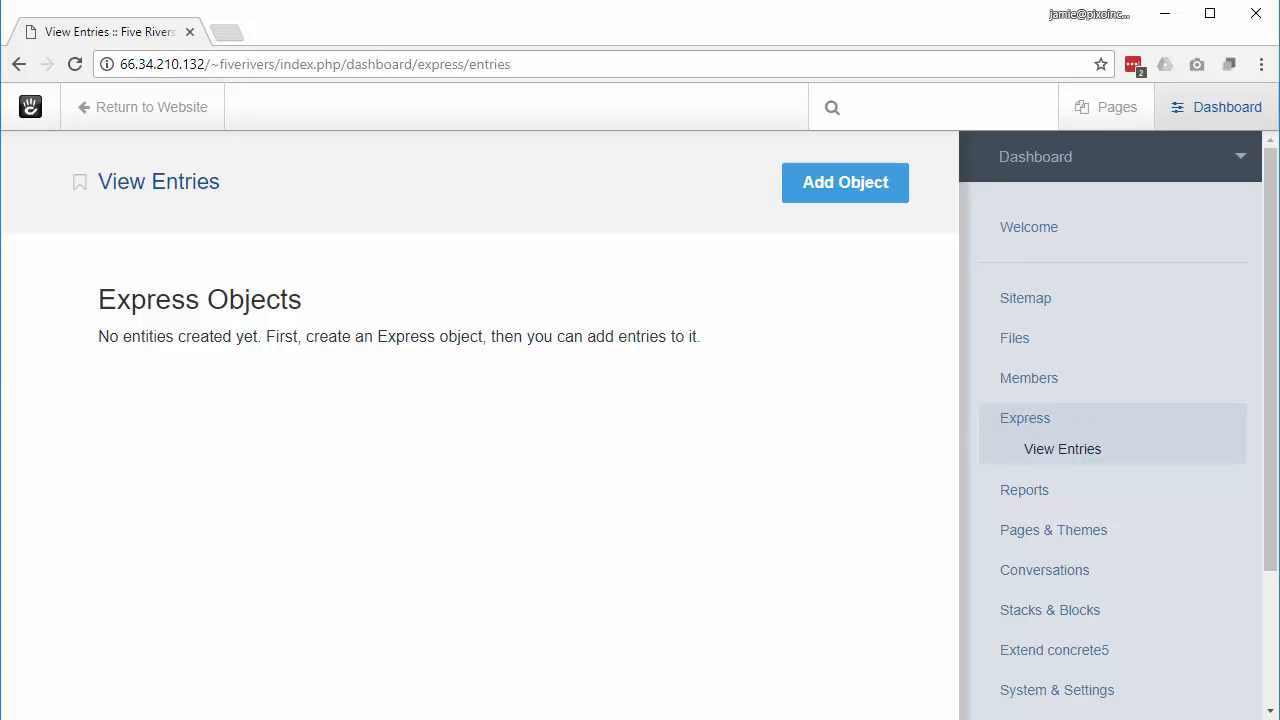
click(123, 110)
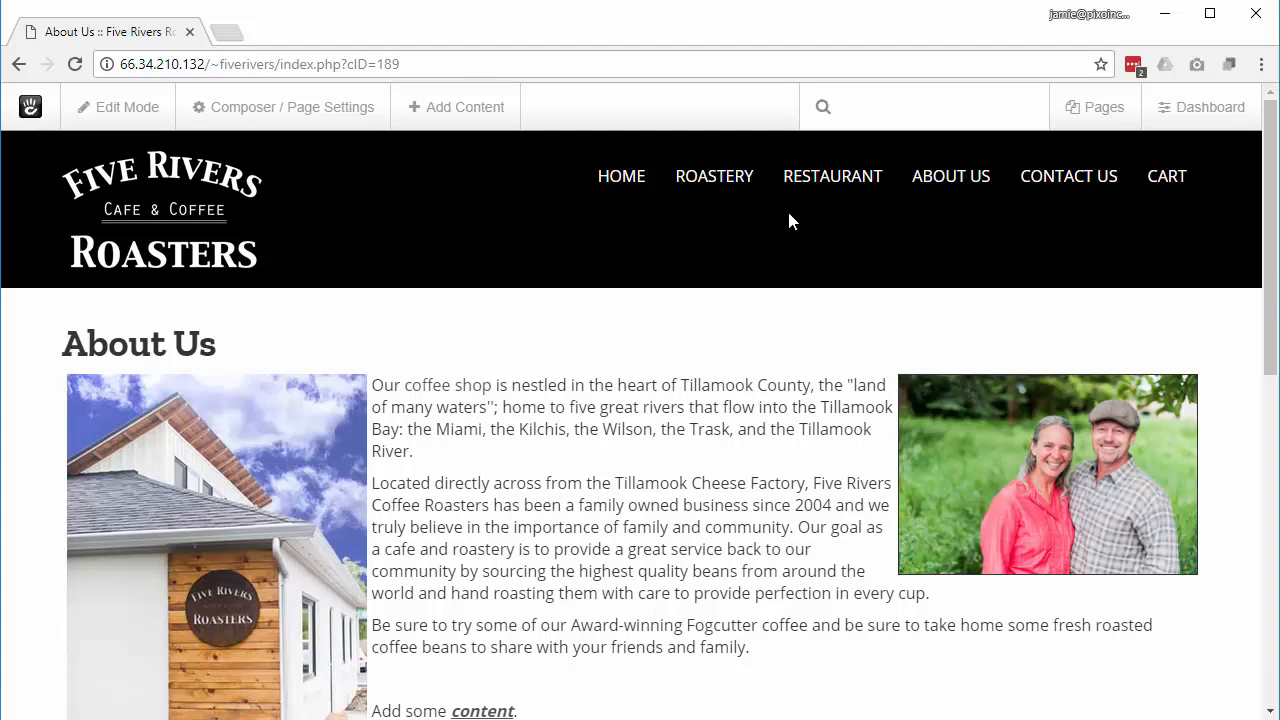
Step: Open the About Us page and put it into edit mode
click(960, 180)
click(120, 127)
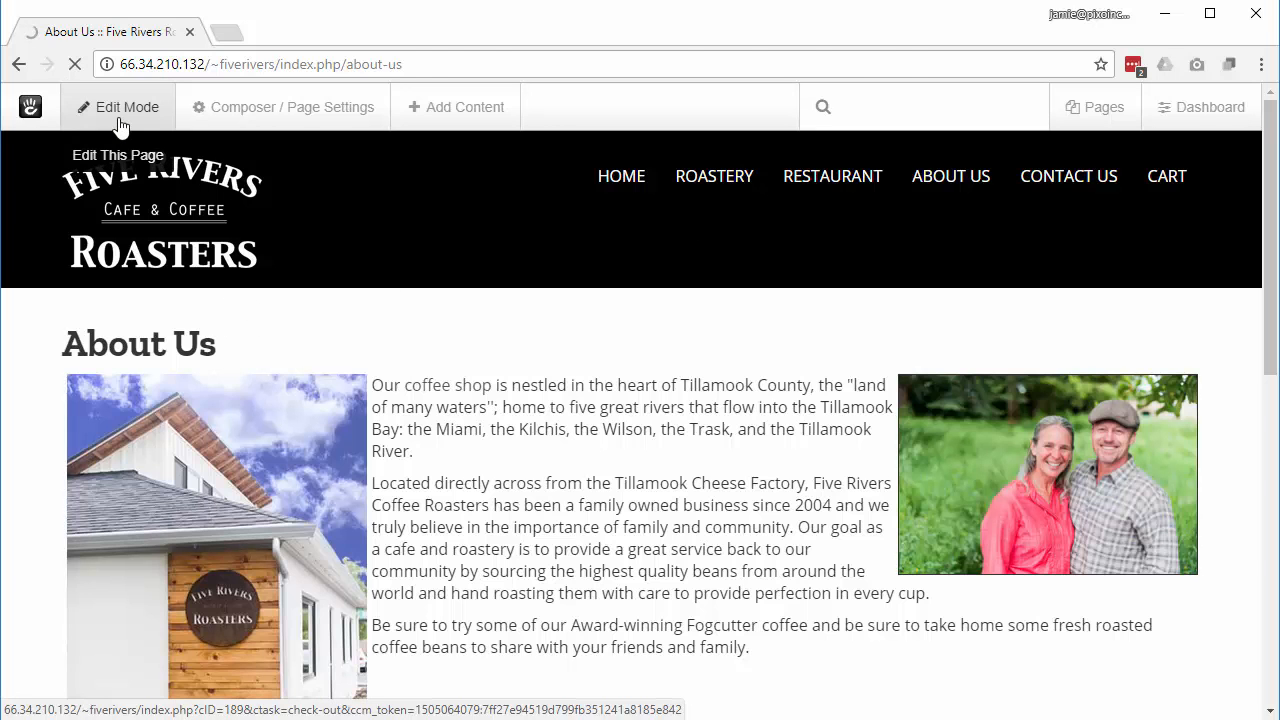
scroll(561, 500, down, 10)
scroll(561, 500, down, 2)
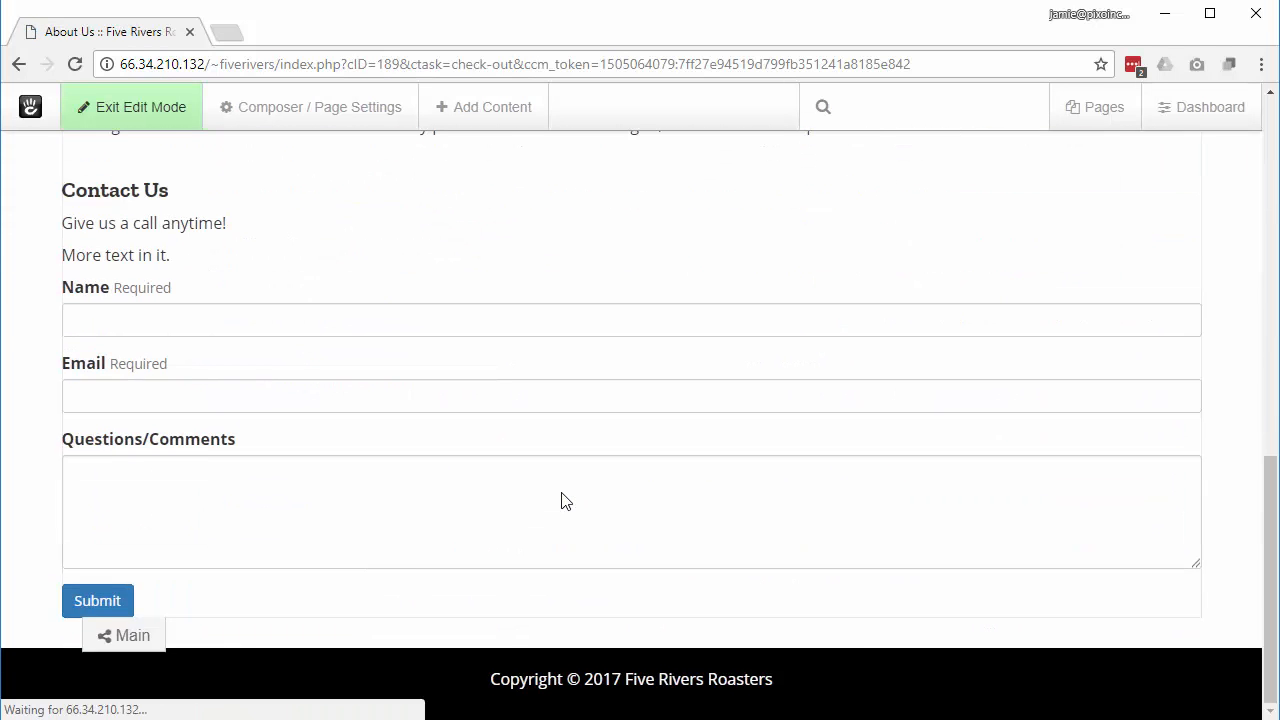
Step: Add a YouTube Video block to the Main area, found by searching 'you'
click(112, 636)
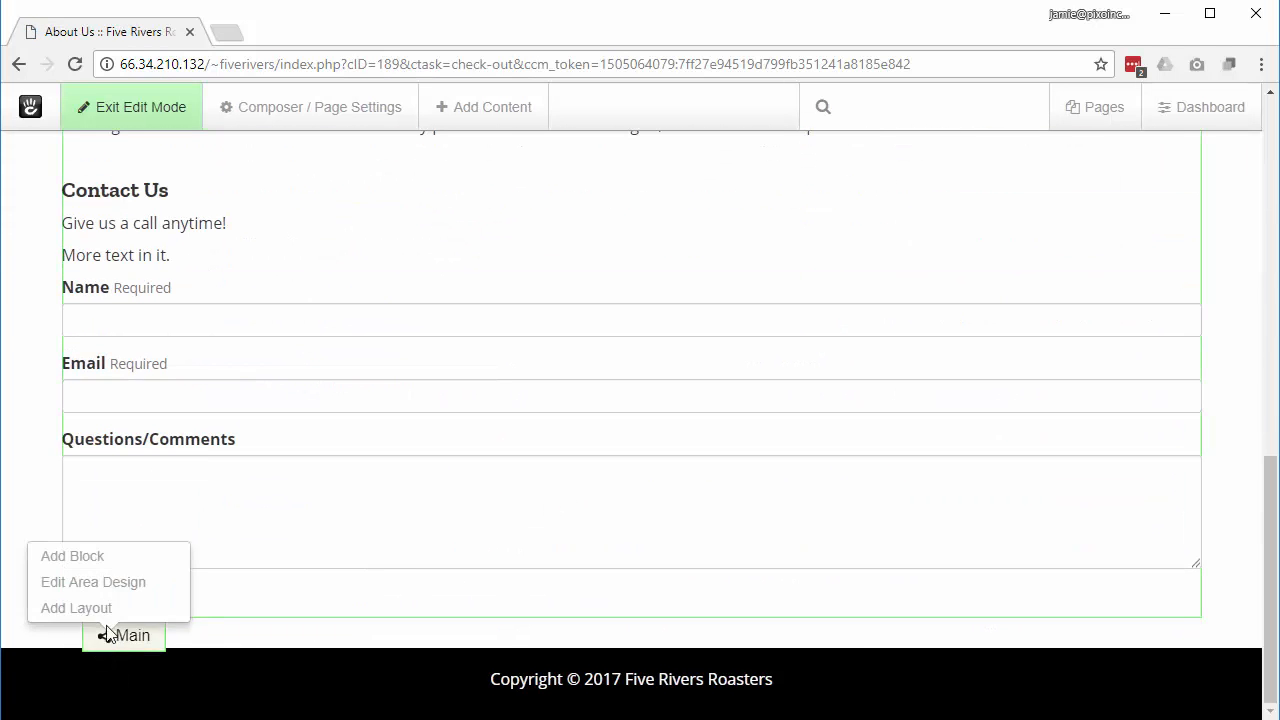
click(92, 558)
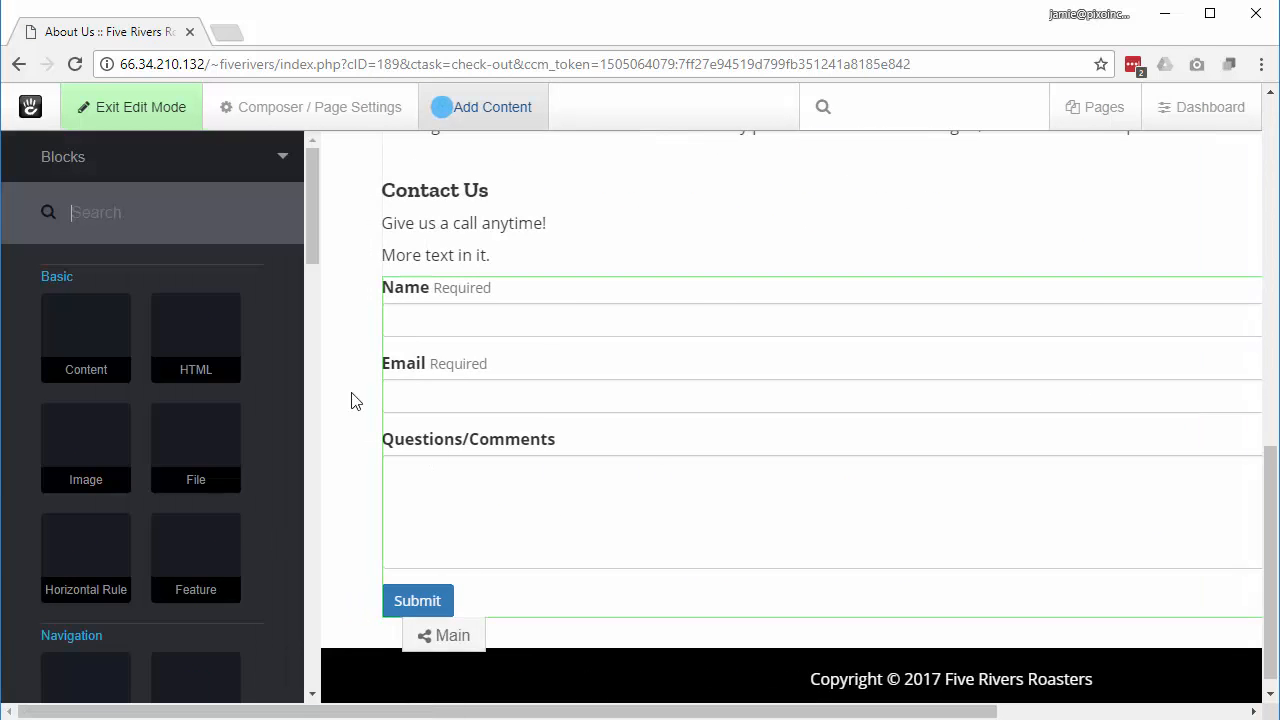
text(you)
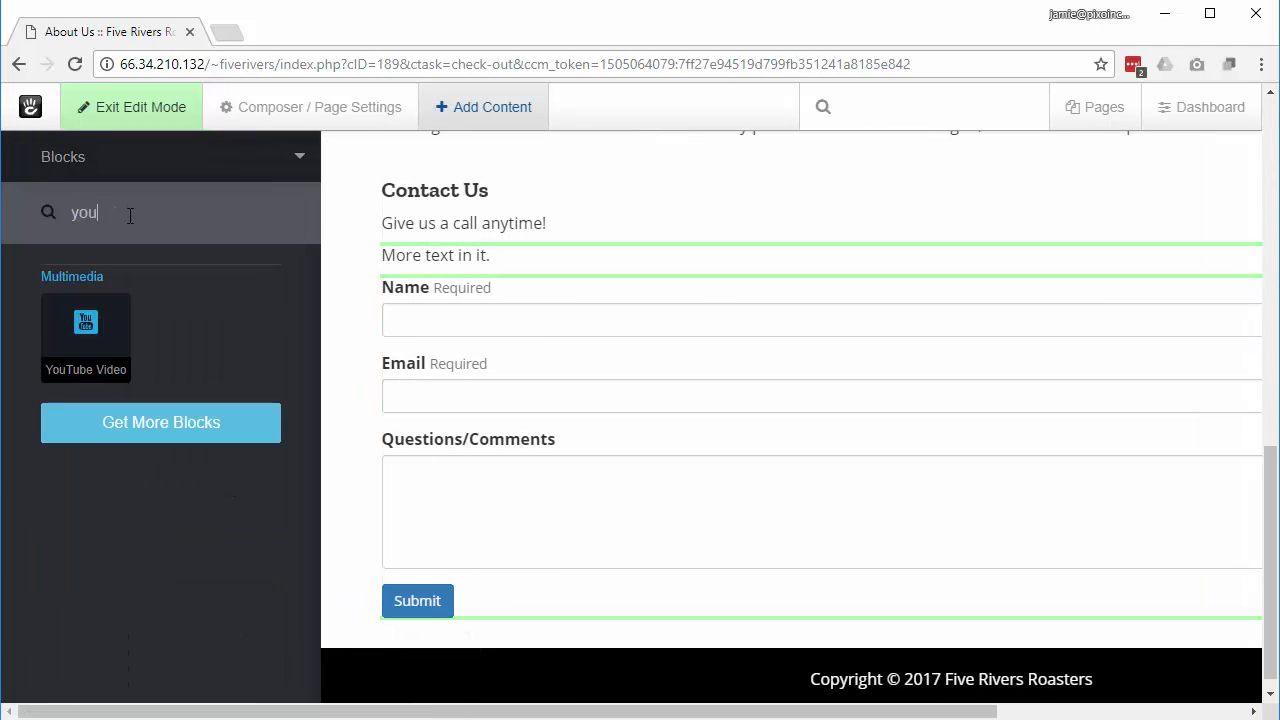
click(74, 331)
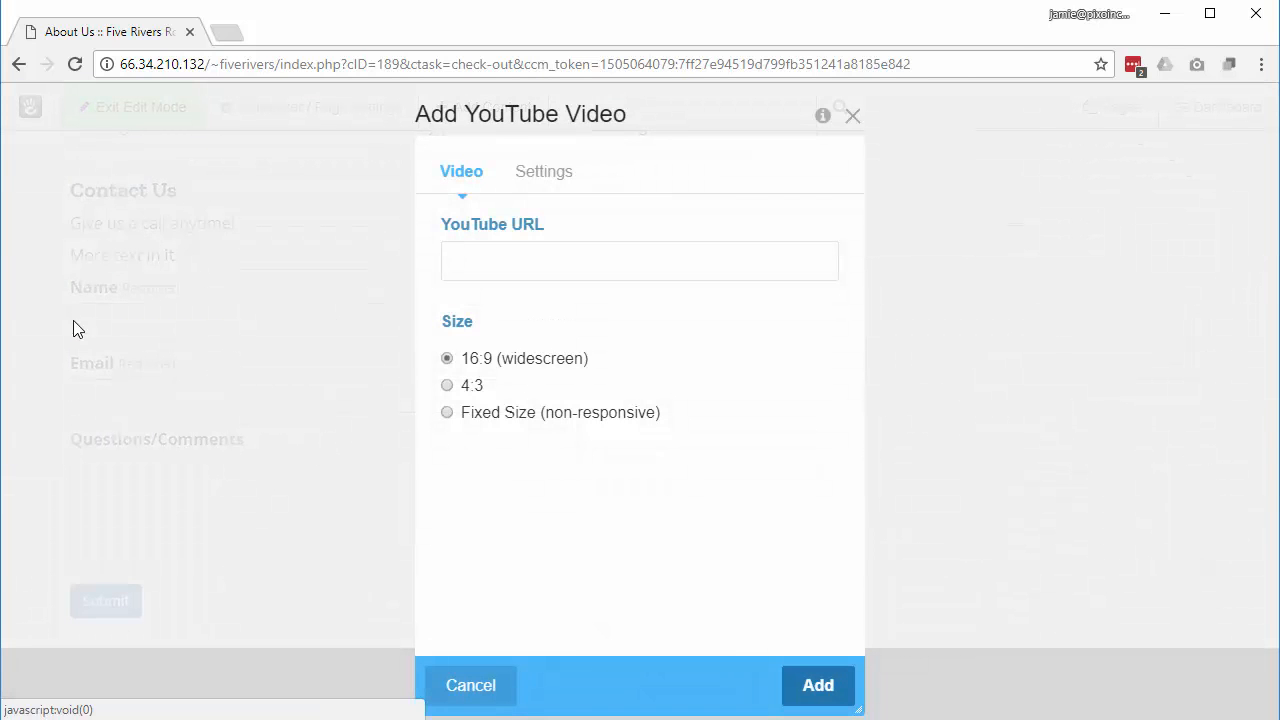
click(227, 33)
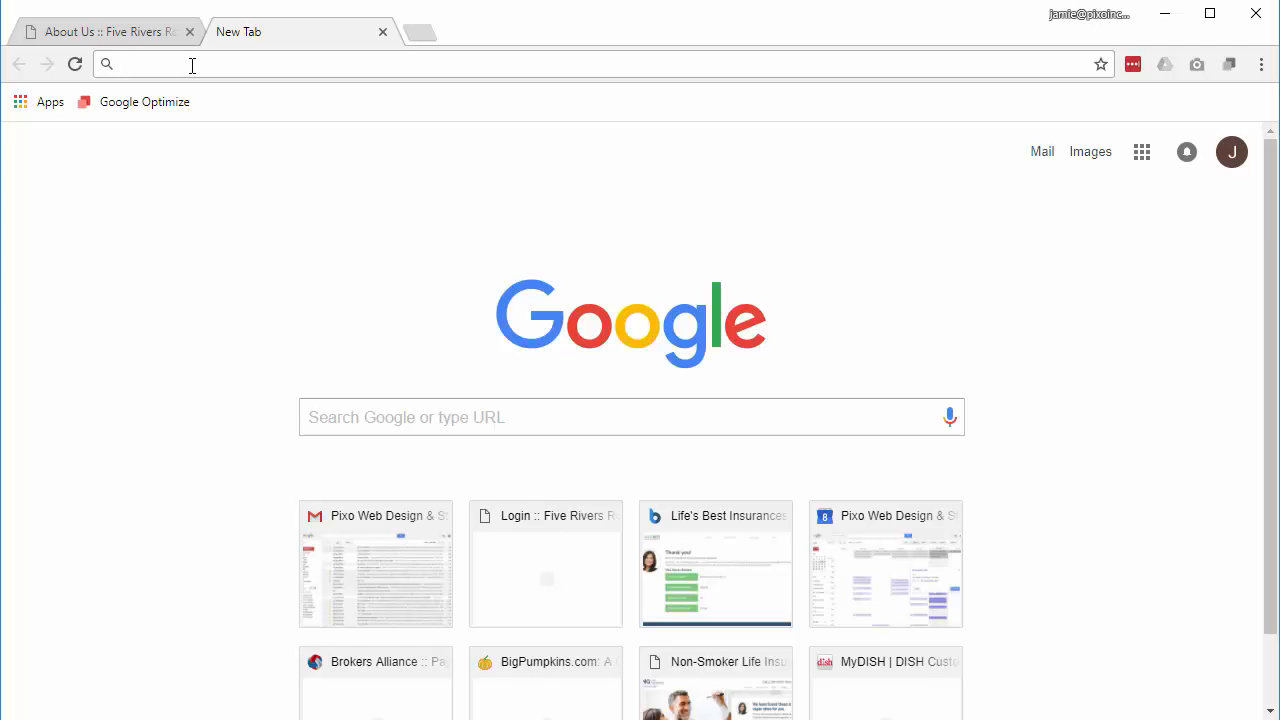
Step: Load youtube.com in the new tab and decline its notification request
text(yout)
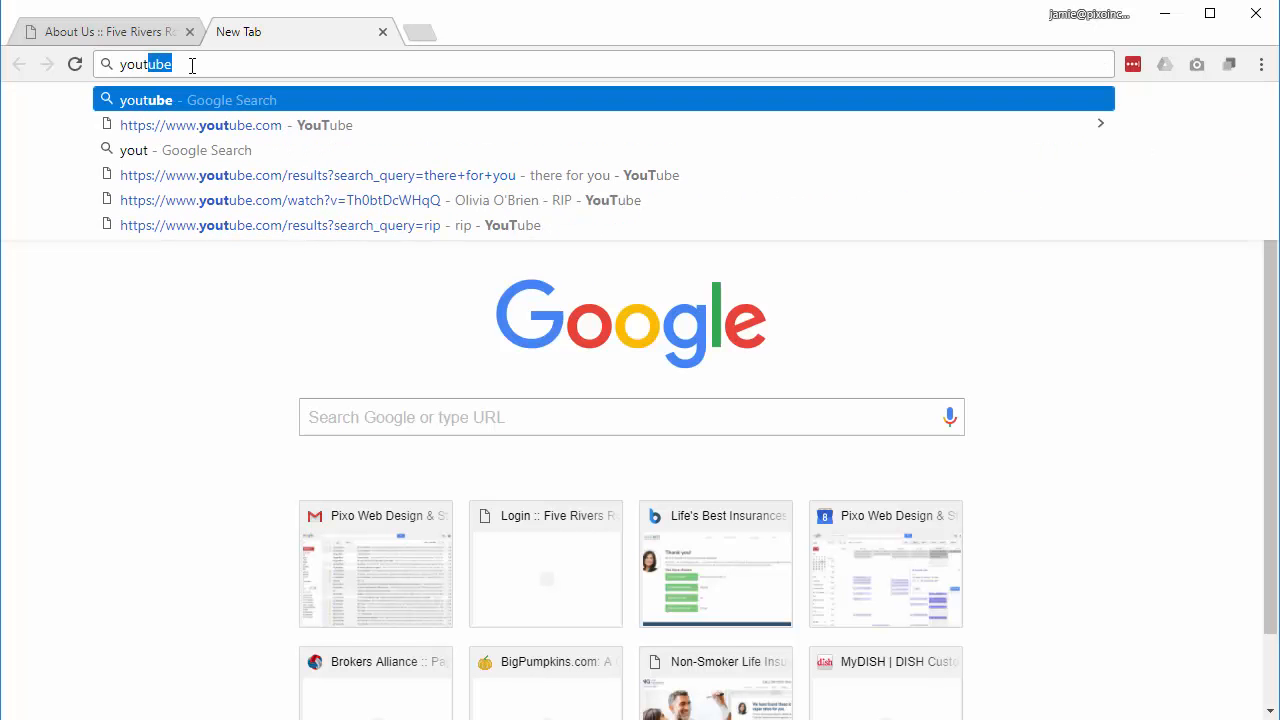
text(ube.com)
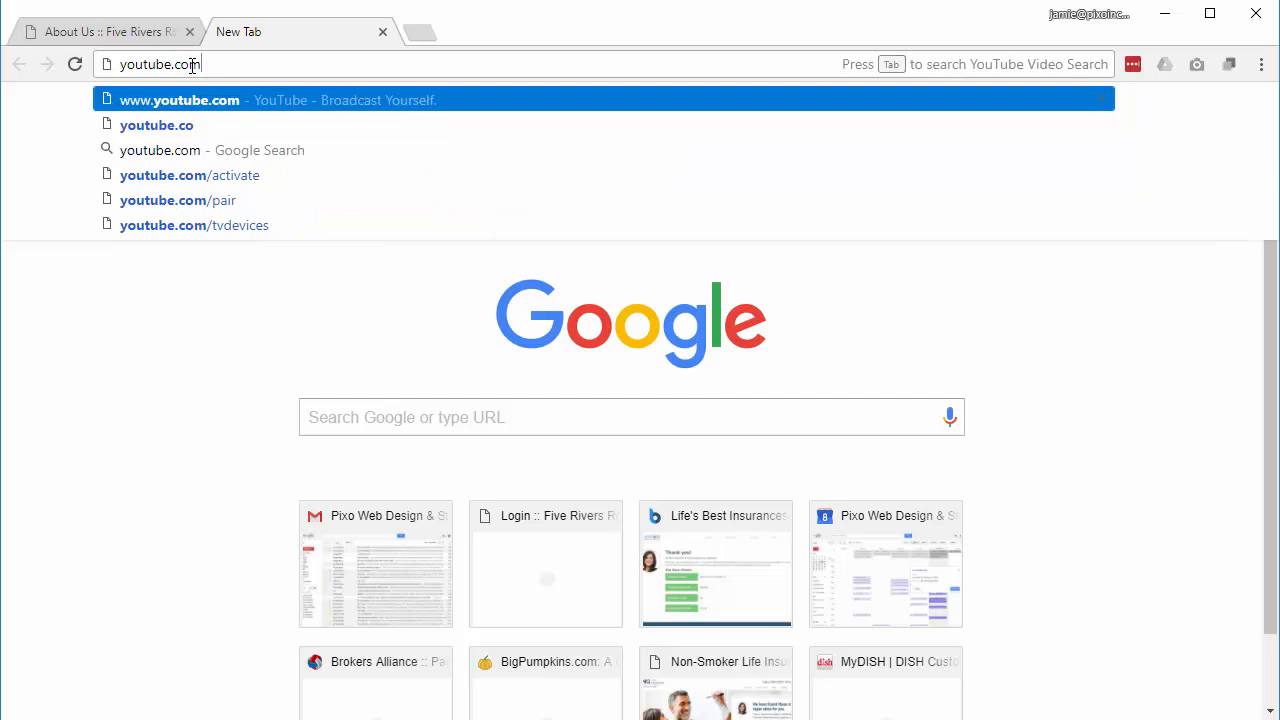
key(Return)
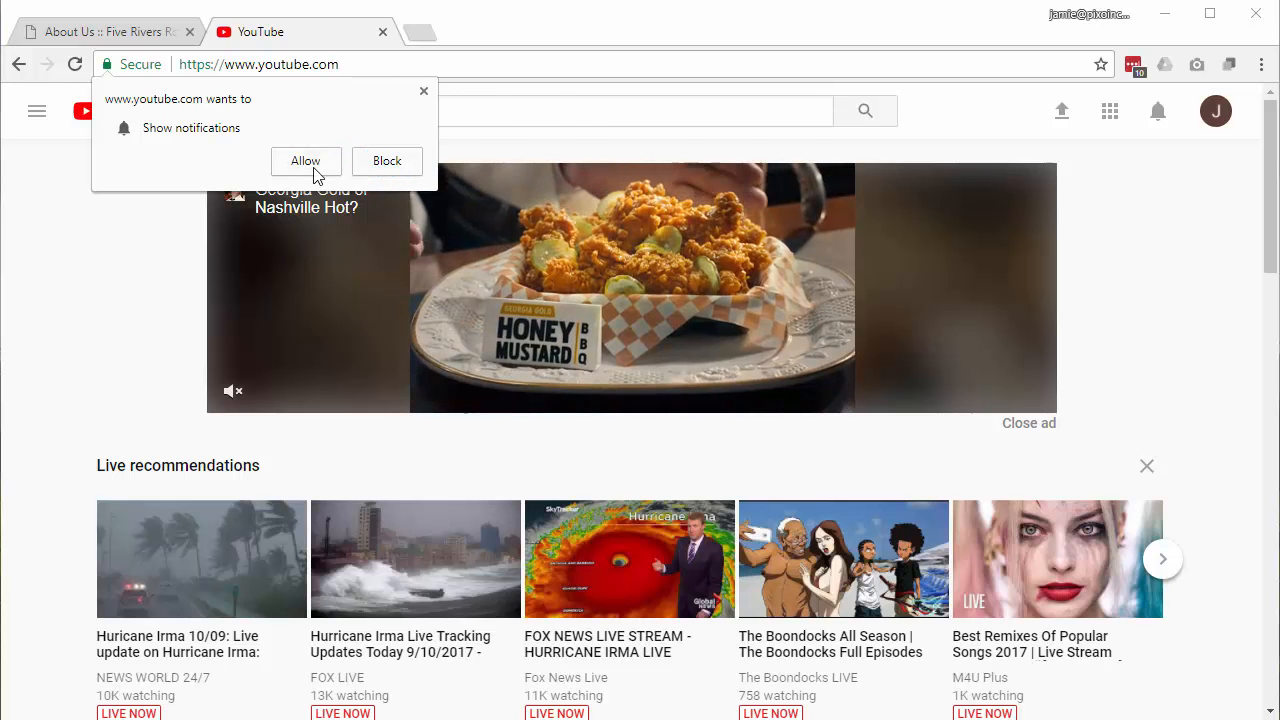
click(383, 161)
Step: Search YouTube for 'Pixo Web Design' and browse the results
click(336, 114)
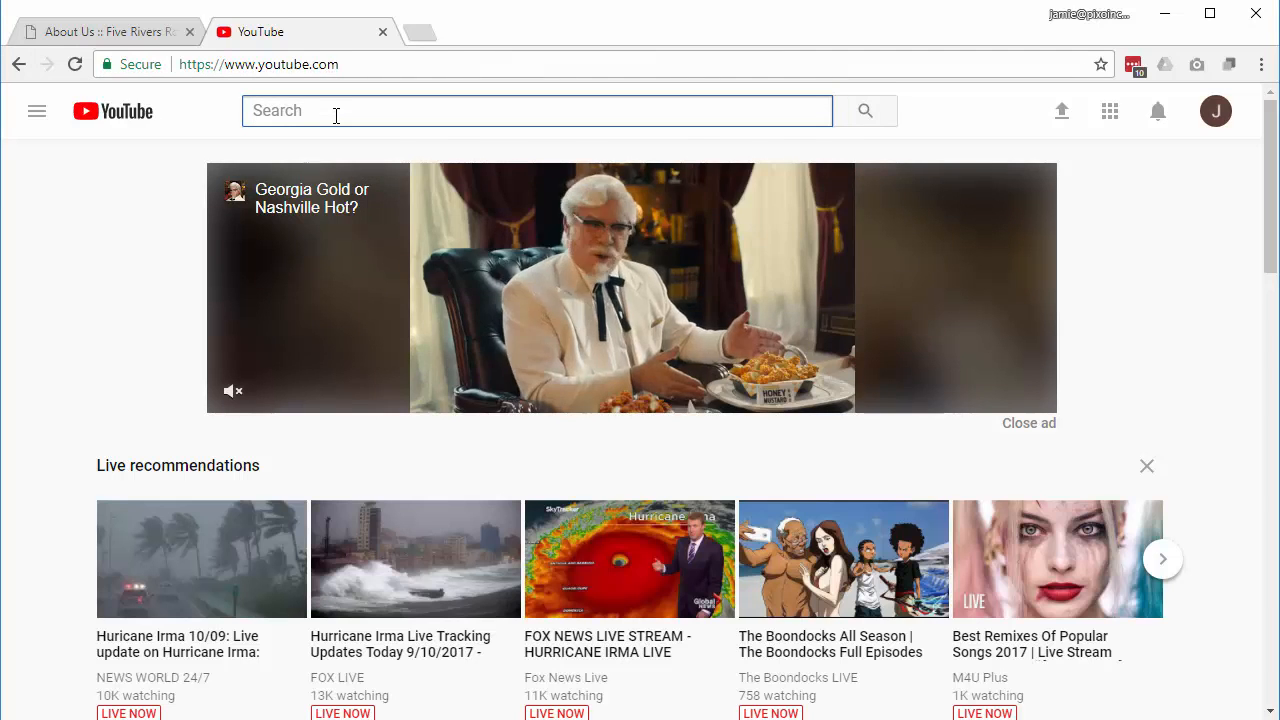
text(Pixo)
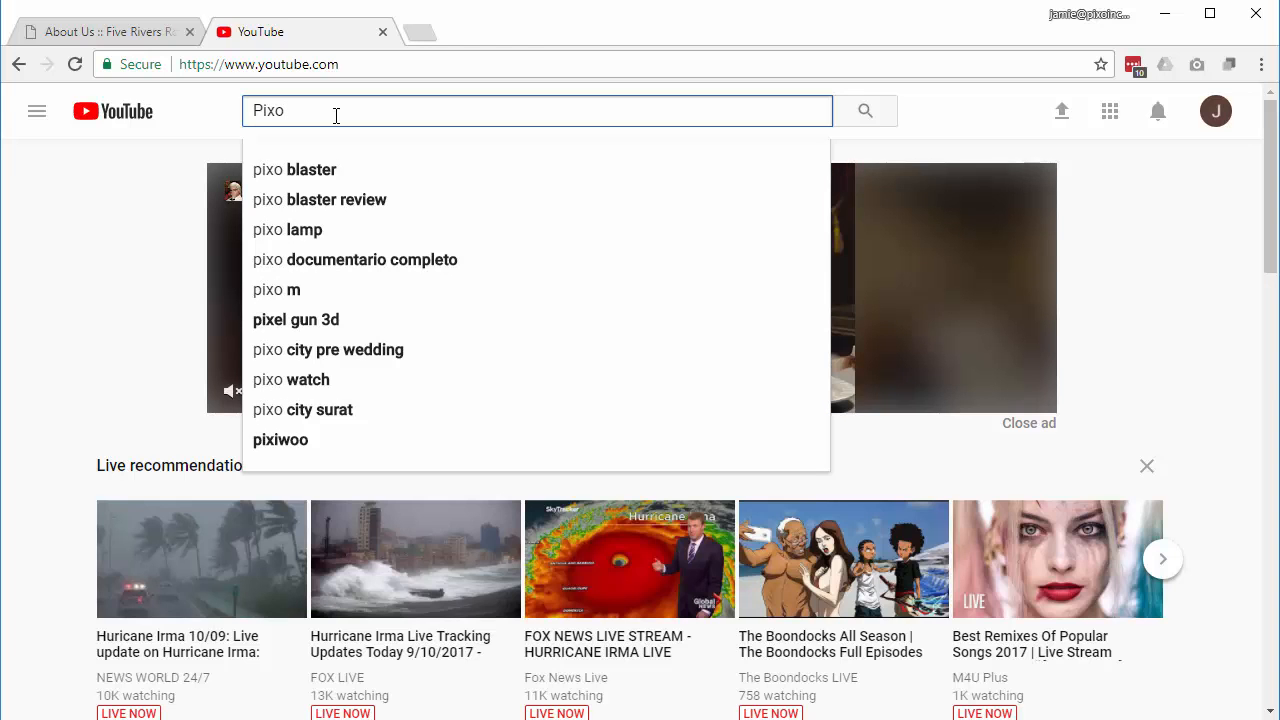
text(Web Design)
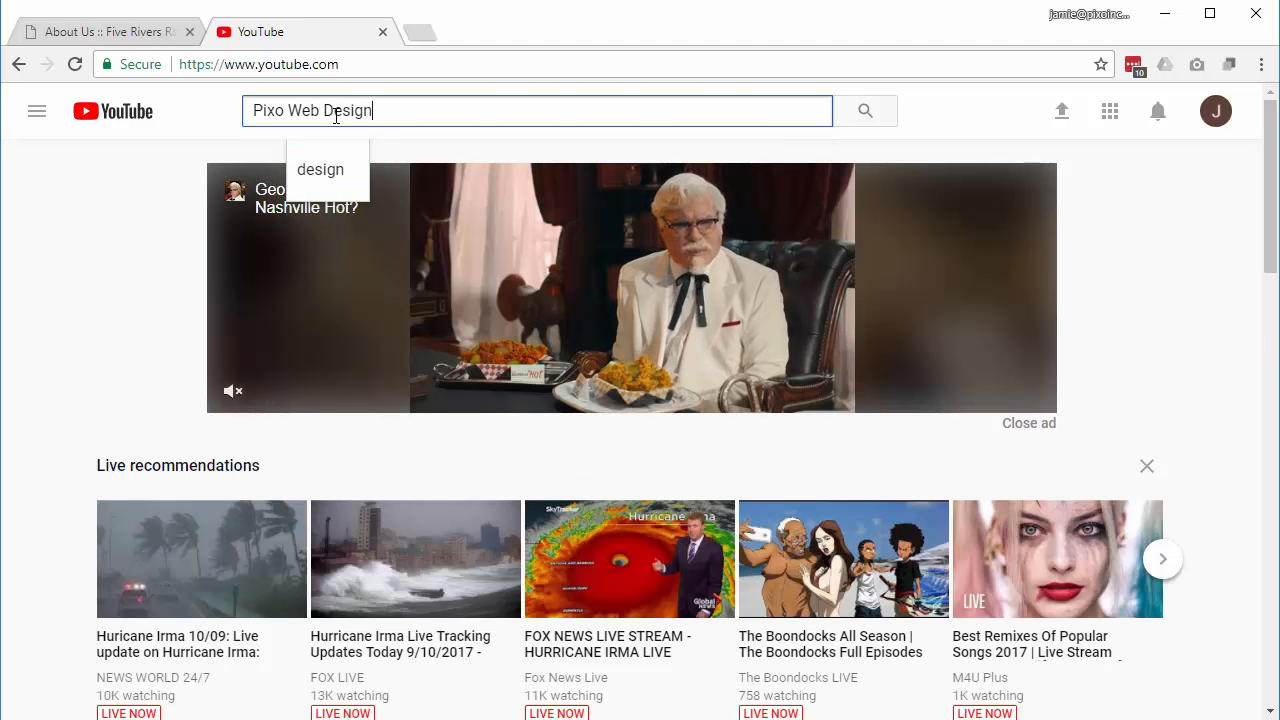
key(Return)
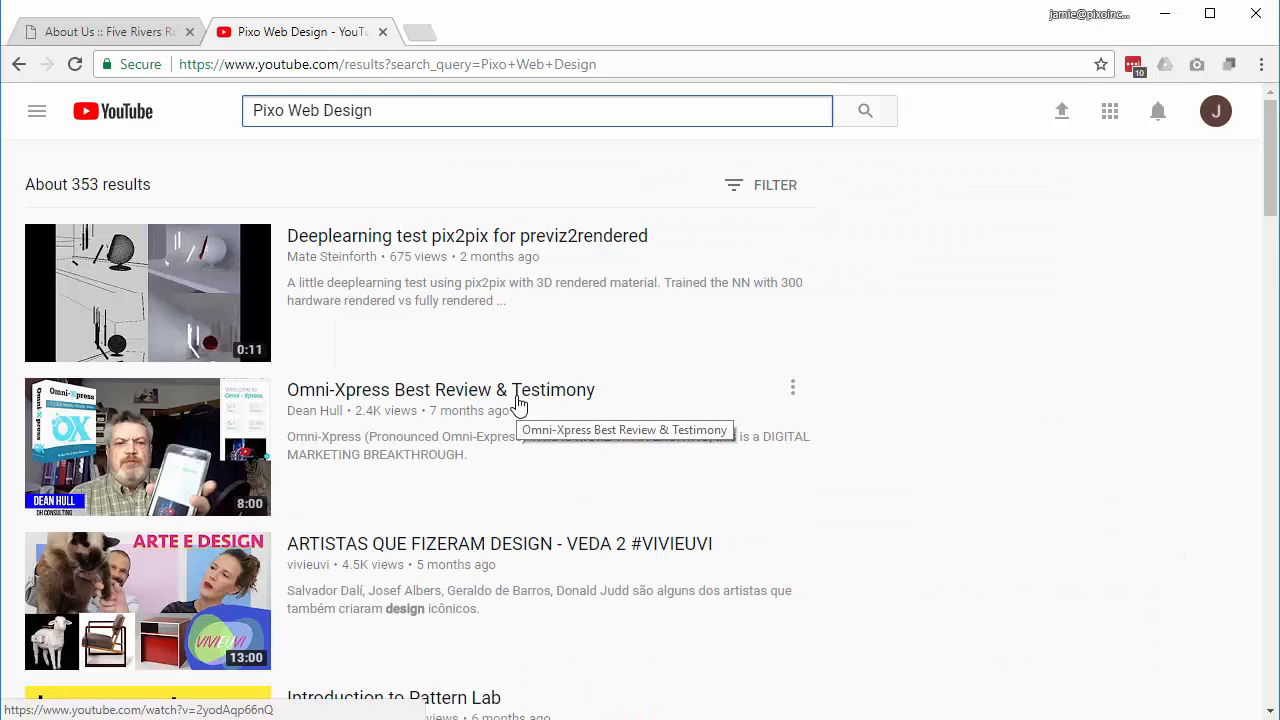
scroll(517, 406, down, 3)
scroll(517, 406, down, 3)
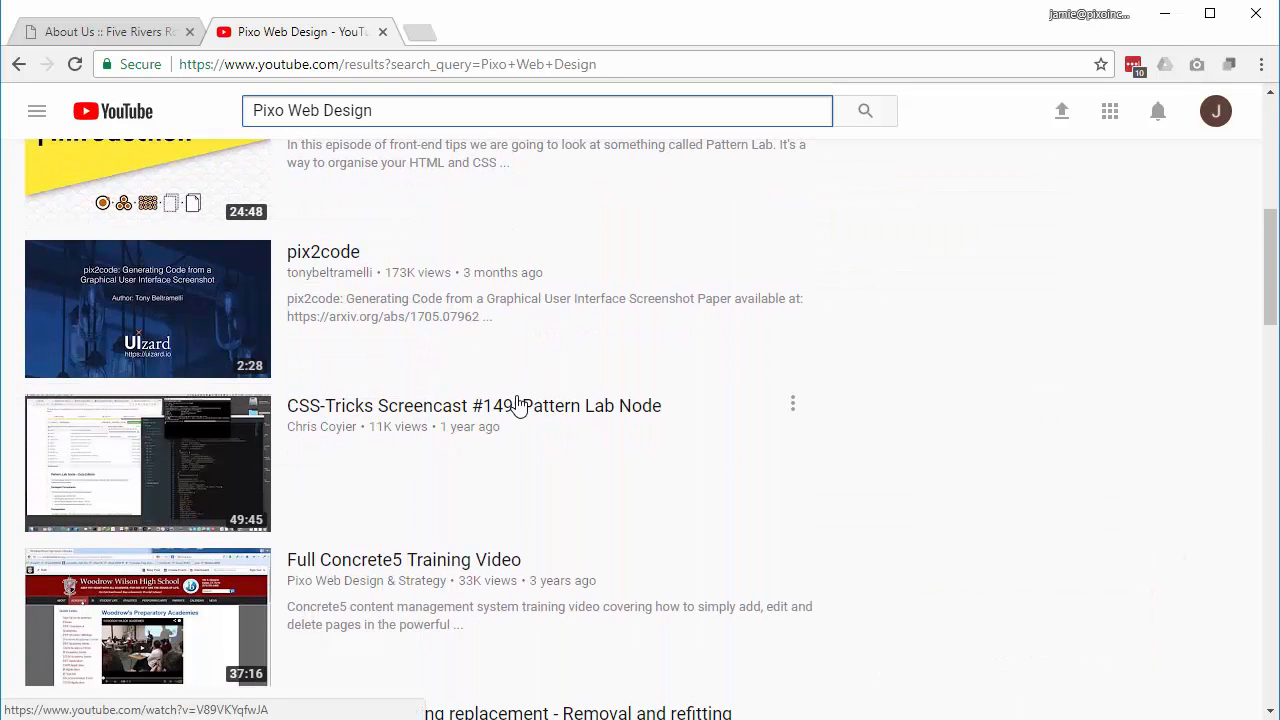
scroll(517, 406, down, 3)
scroll(517, 406, up, 1)
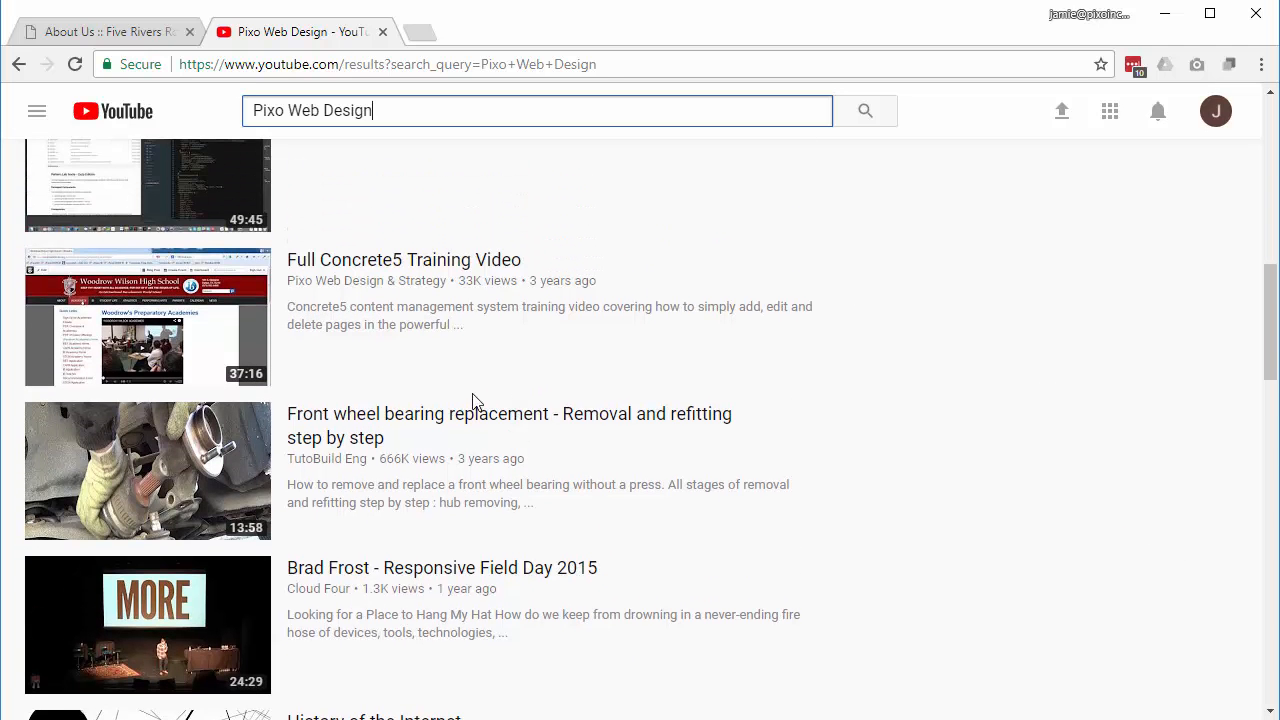
Step: Open and pause the Full Concrete5 Training Video, select its URL, and return to About Us
click(364, 264)
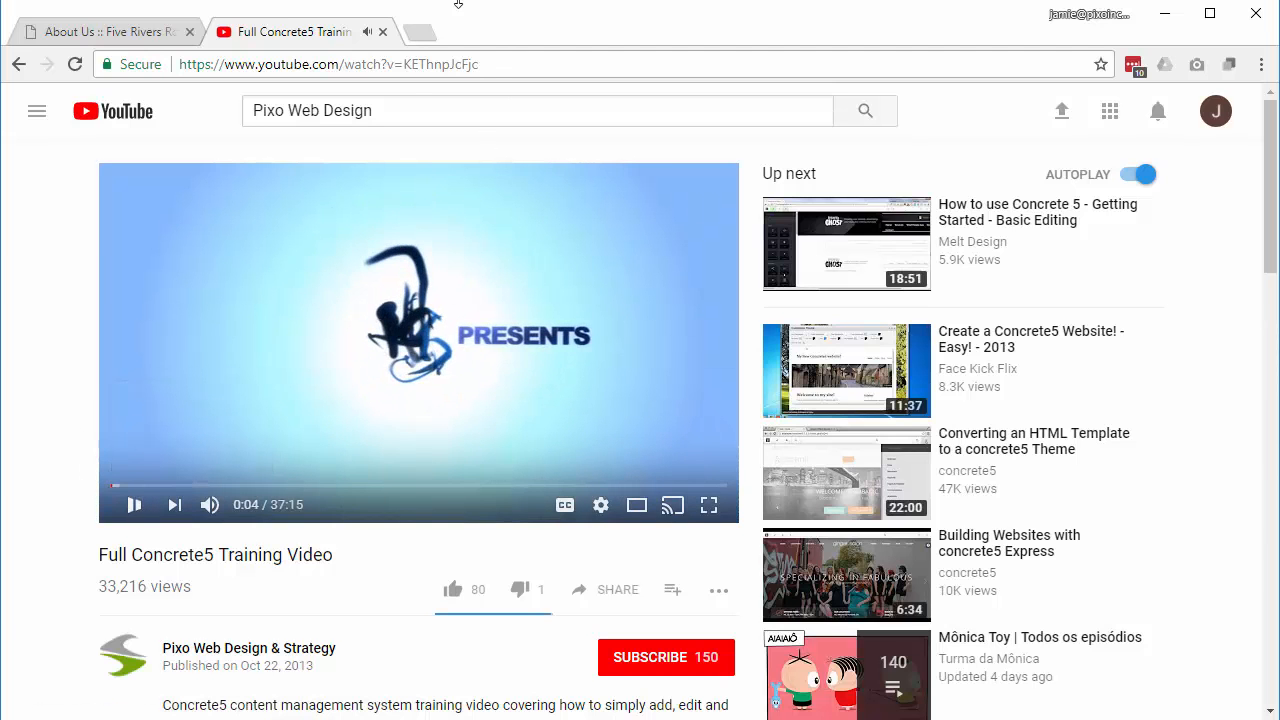
click(134, 504)
click(490, 66)
key(ctrl+c)
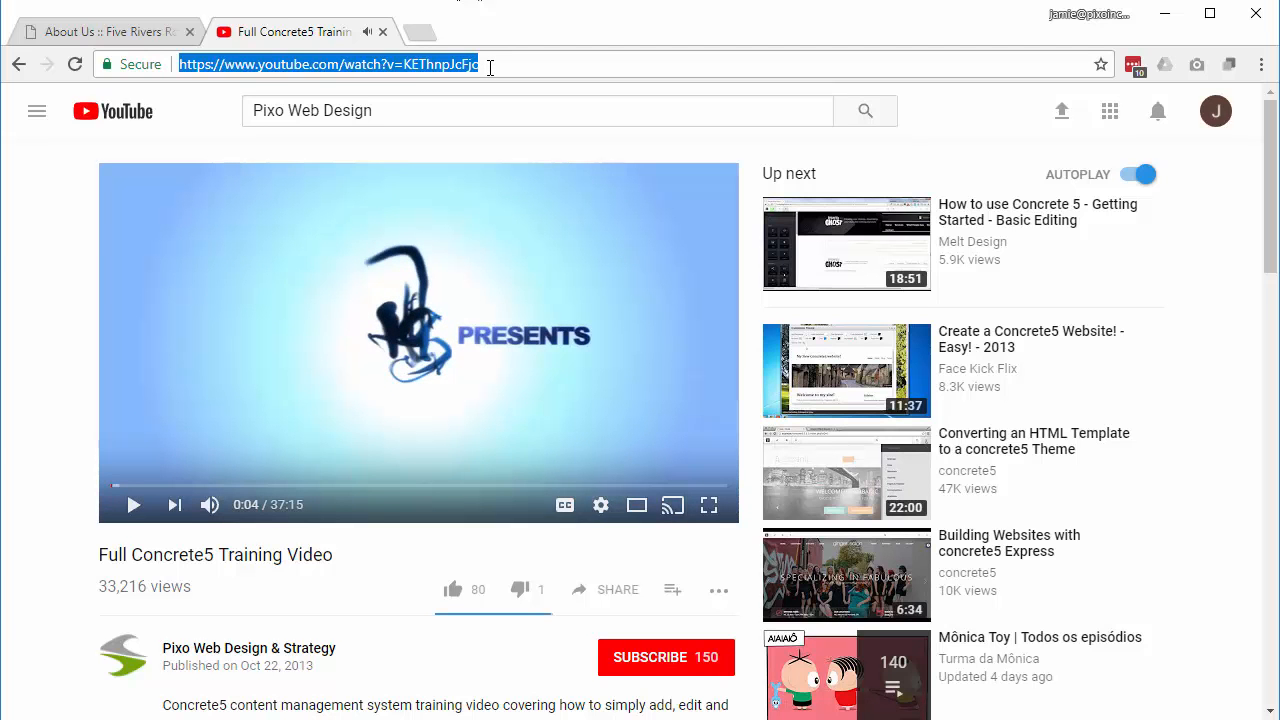
click(132, 34)
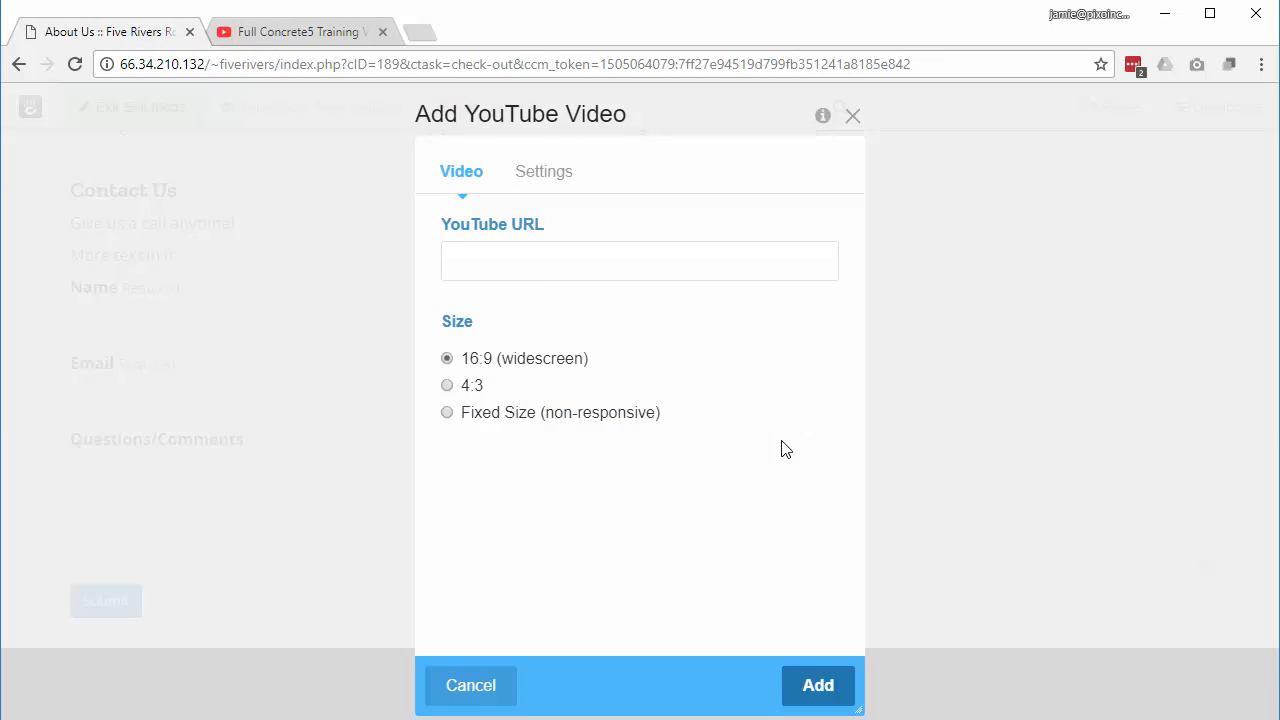
Step: Paste the training video's URL, check the Progress Bar Color setting, and add the block
click(514, 259)
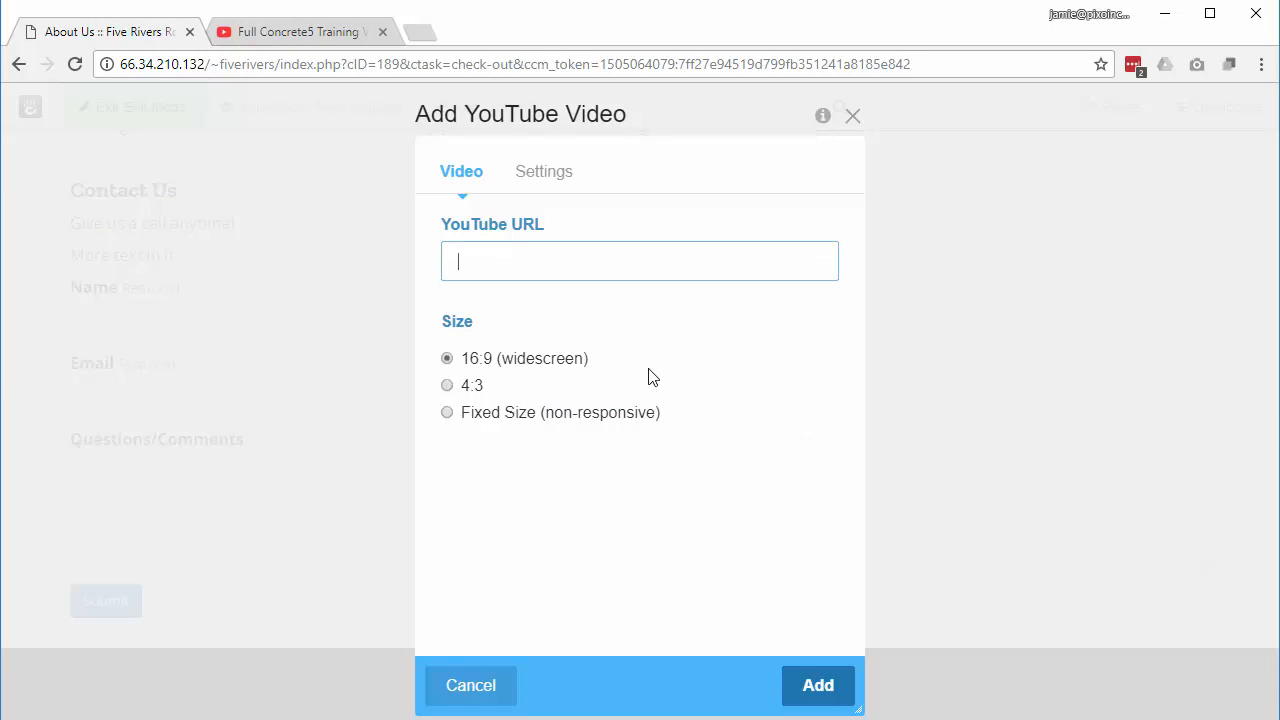
key(ctrl+v)
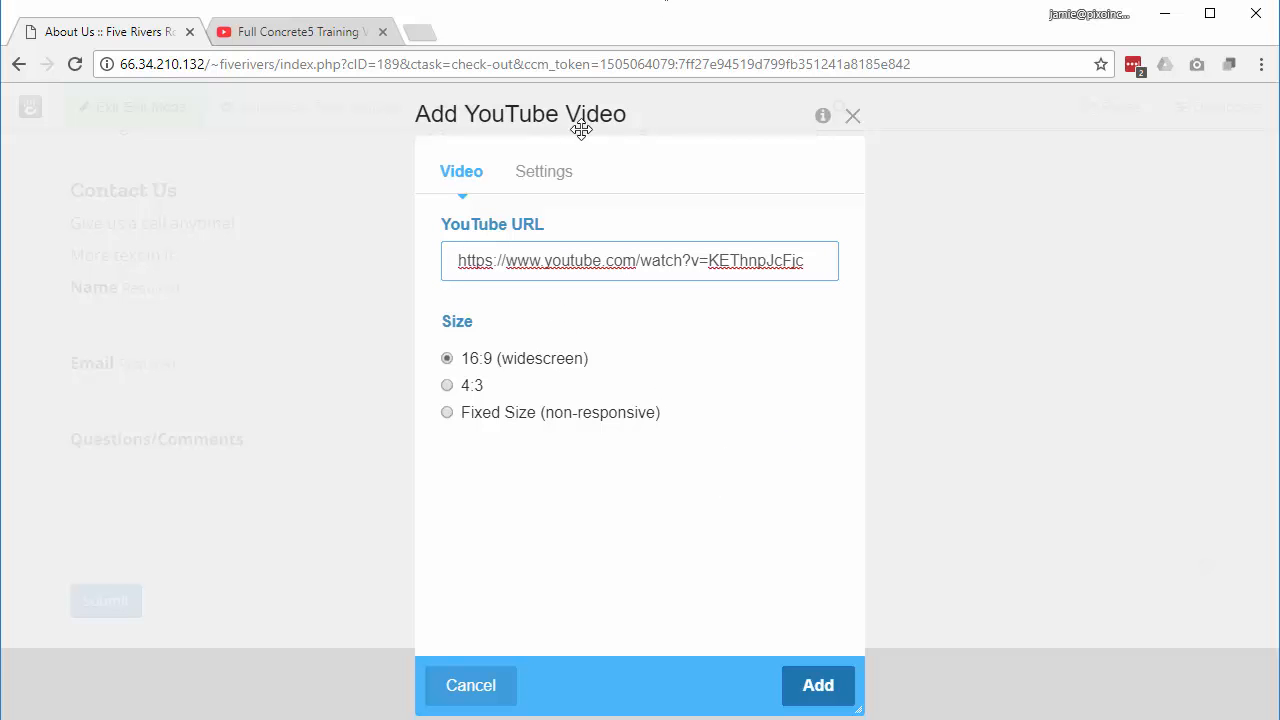
click(550, 172)
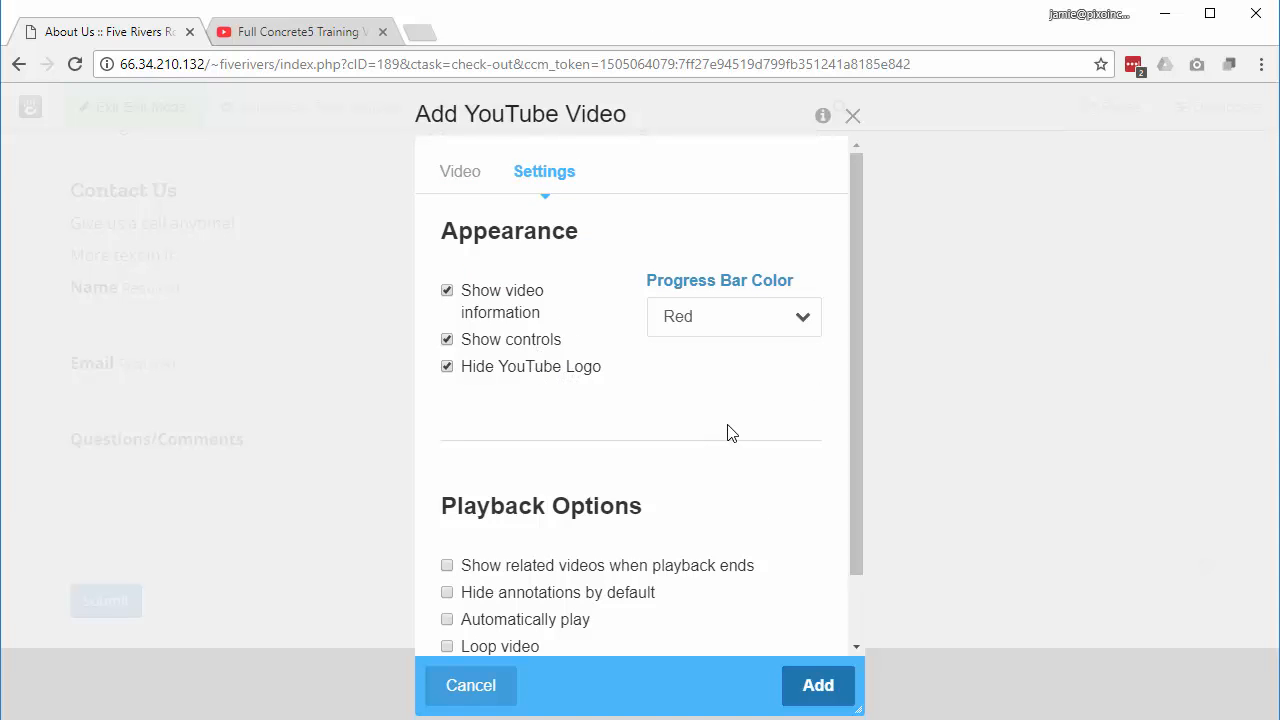
click(760, 315)
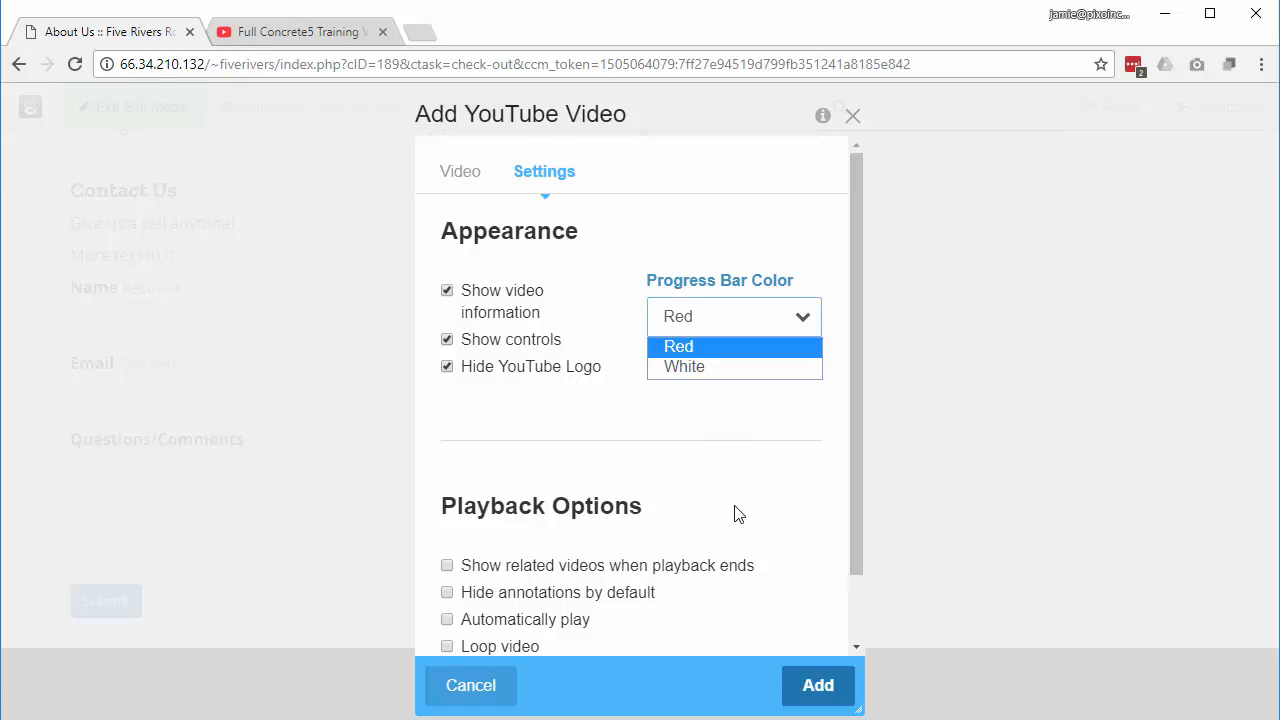
scroll(737, 514, down, 1)
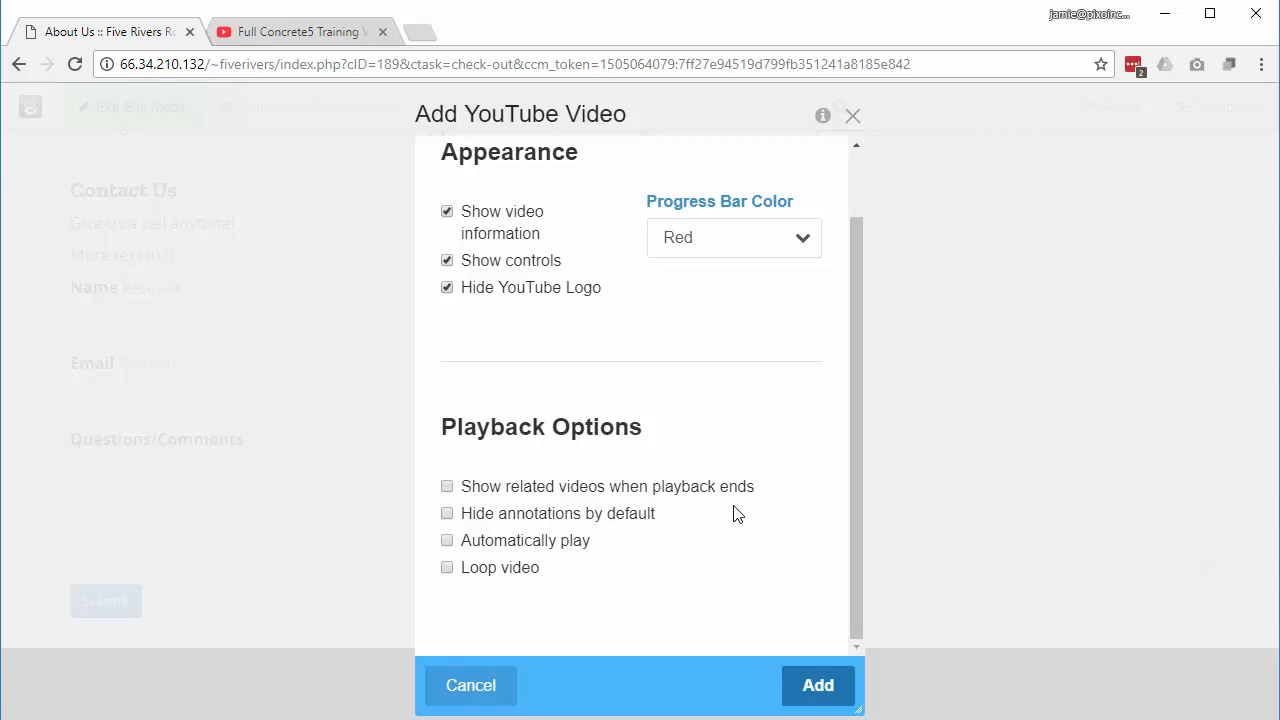
click(826, 696)
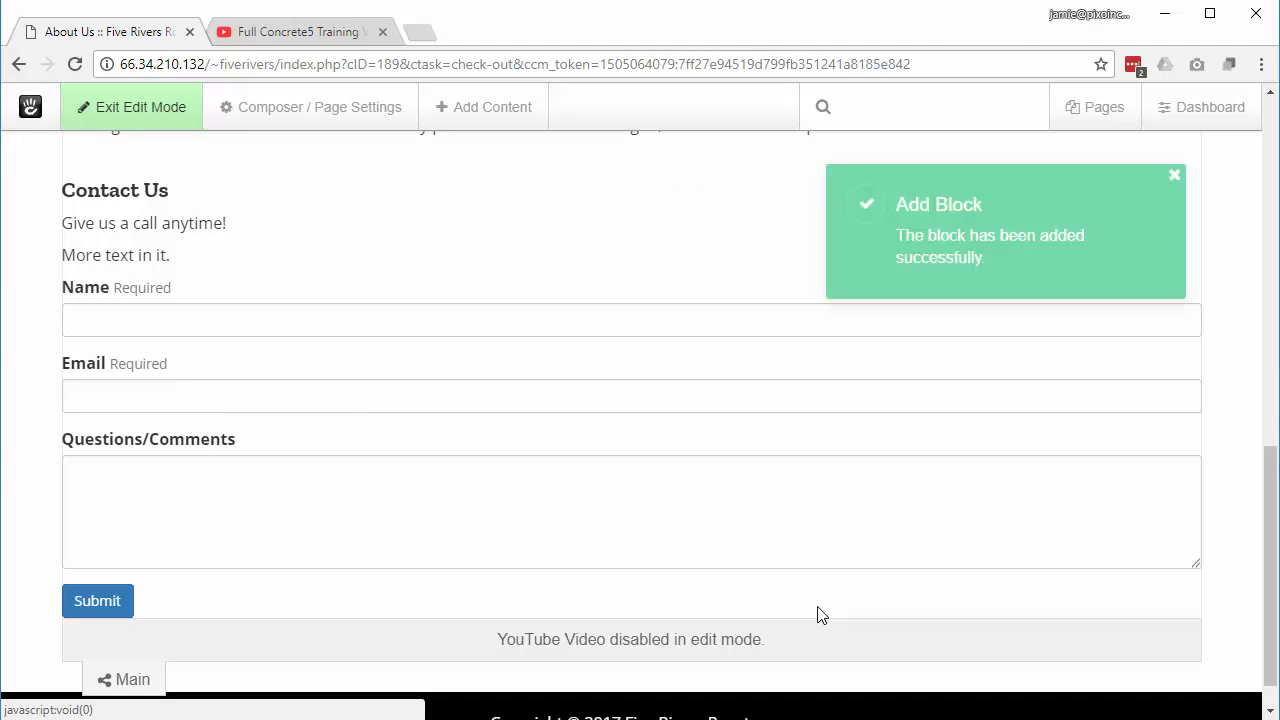
Step: Exit edit mode and publish the About Us page changes
scroll(606, 400, down, 4)
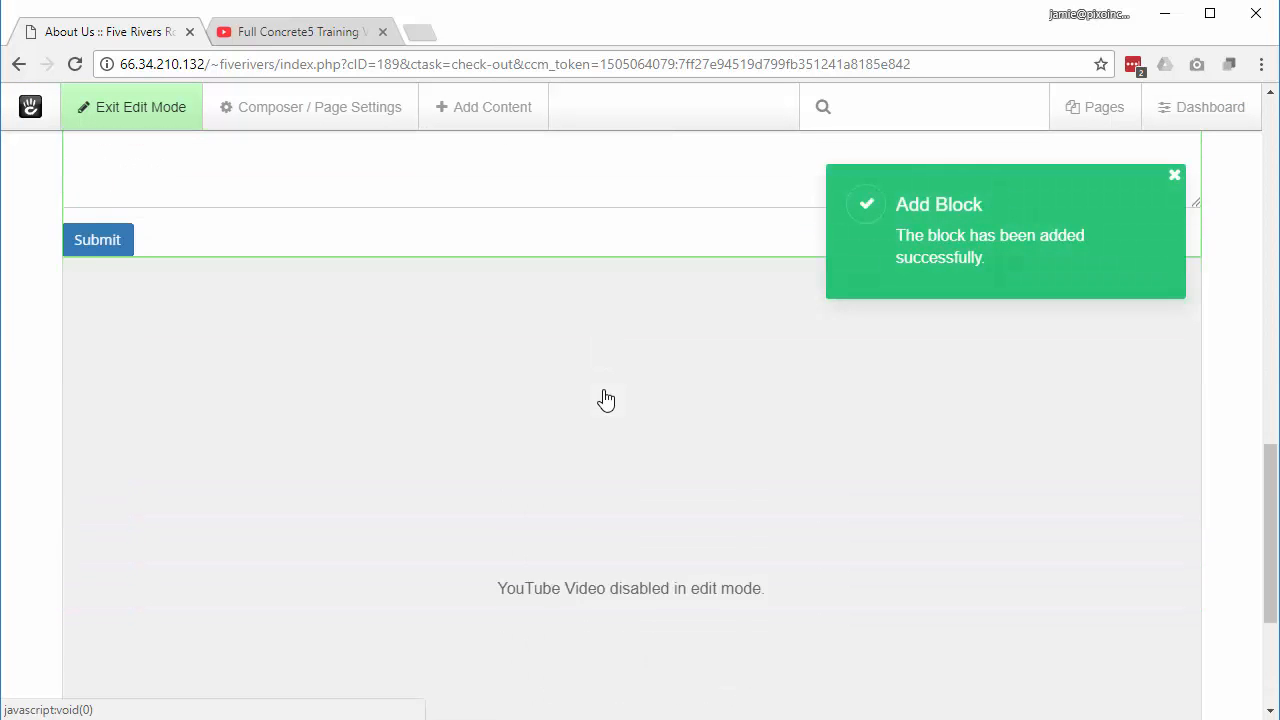
click(110, 117)
click(106, 294)
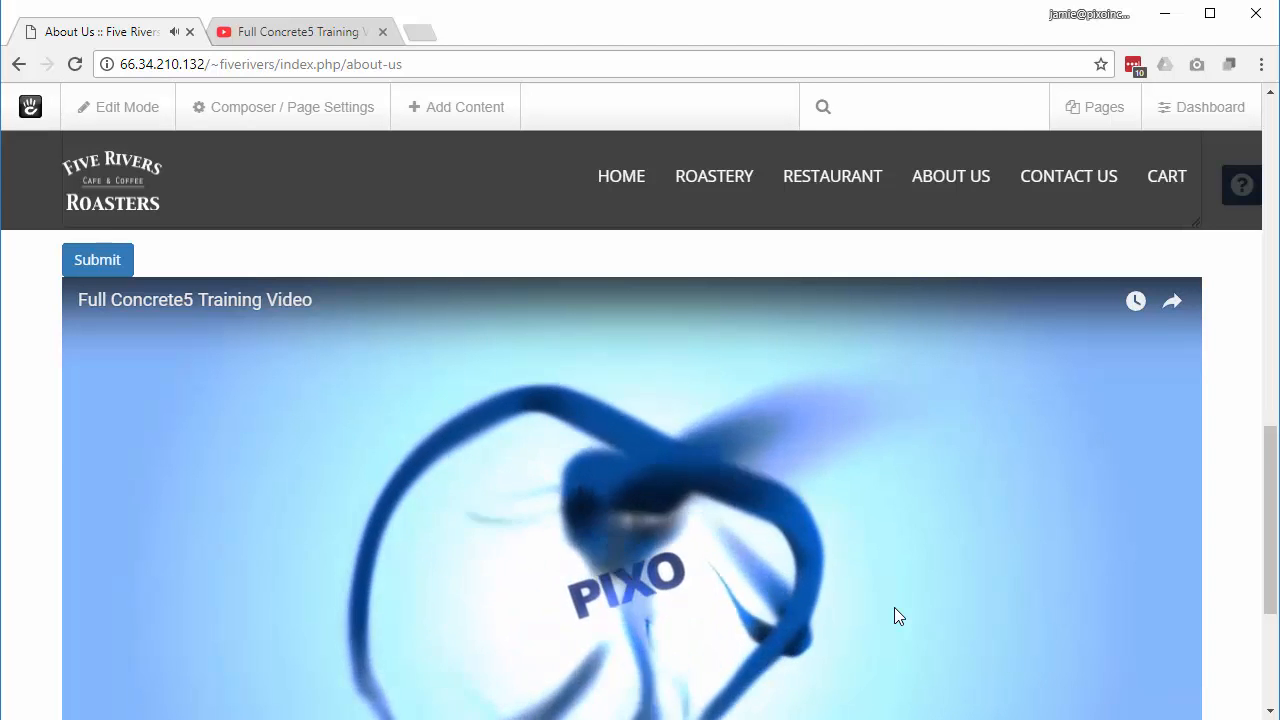
Step: Play the embedded training video below the contact form and pause it at 0:04
scroll(660, 460, down, 2)
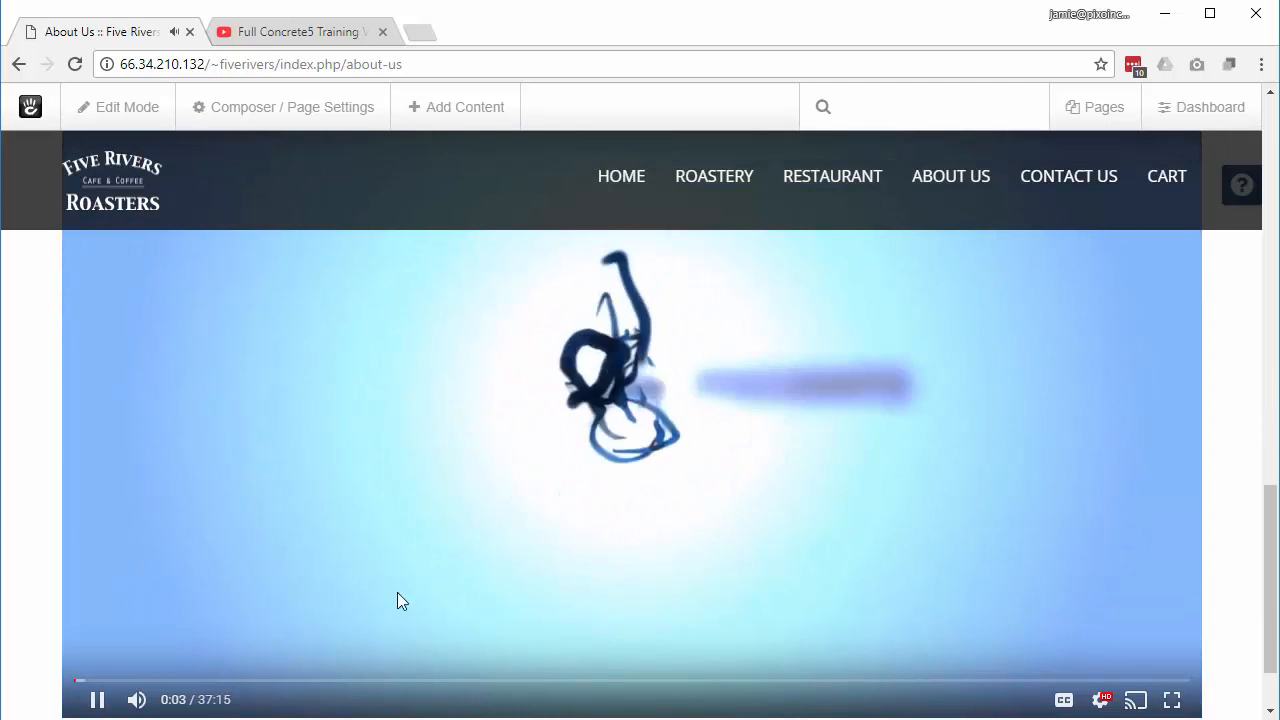
click(390, 595)
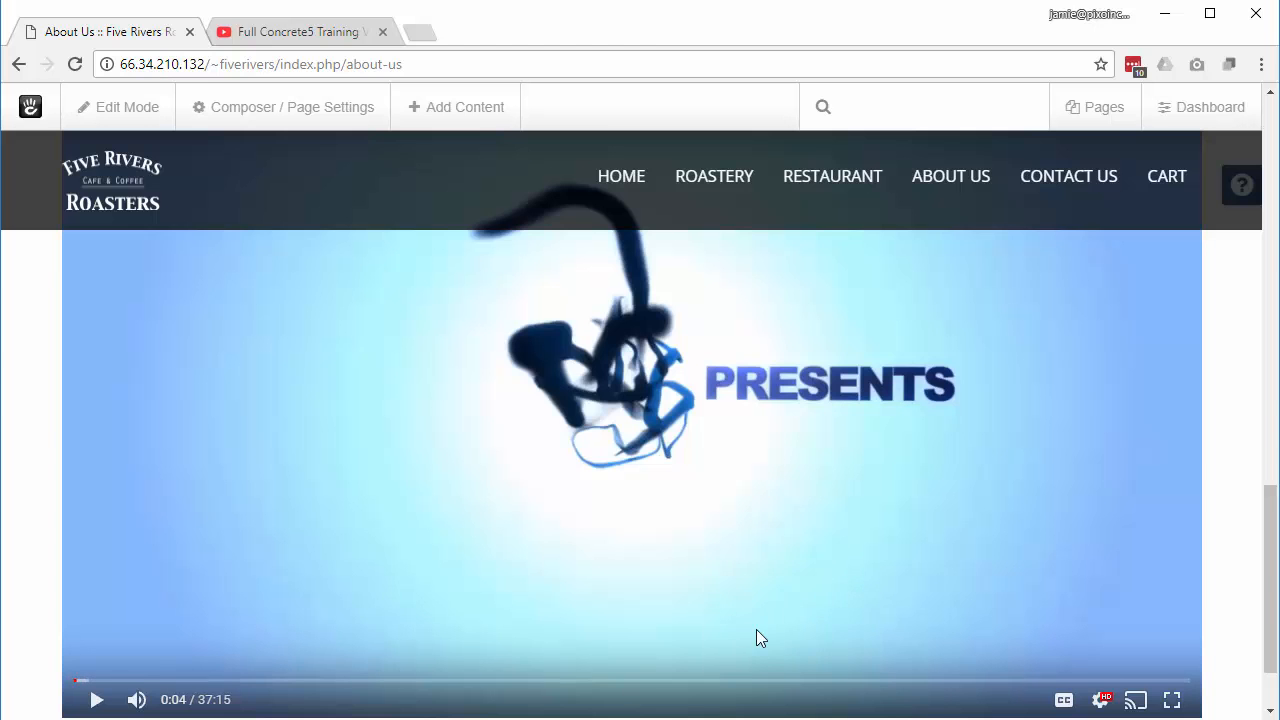
scroll(757, 635, up, 3)
scroll(757, 638, up, 1)
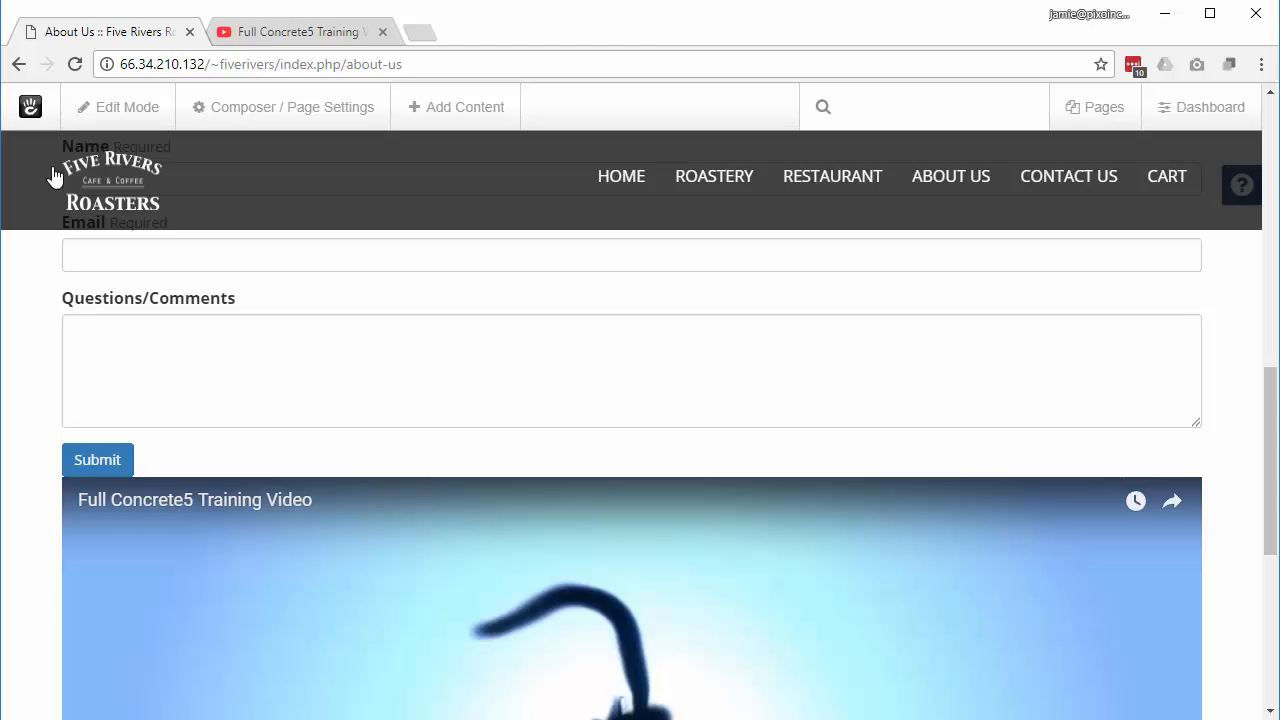
click(110, 107)
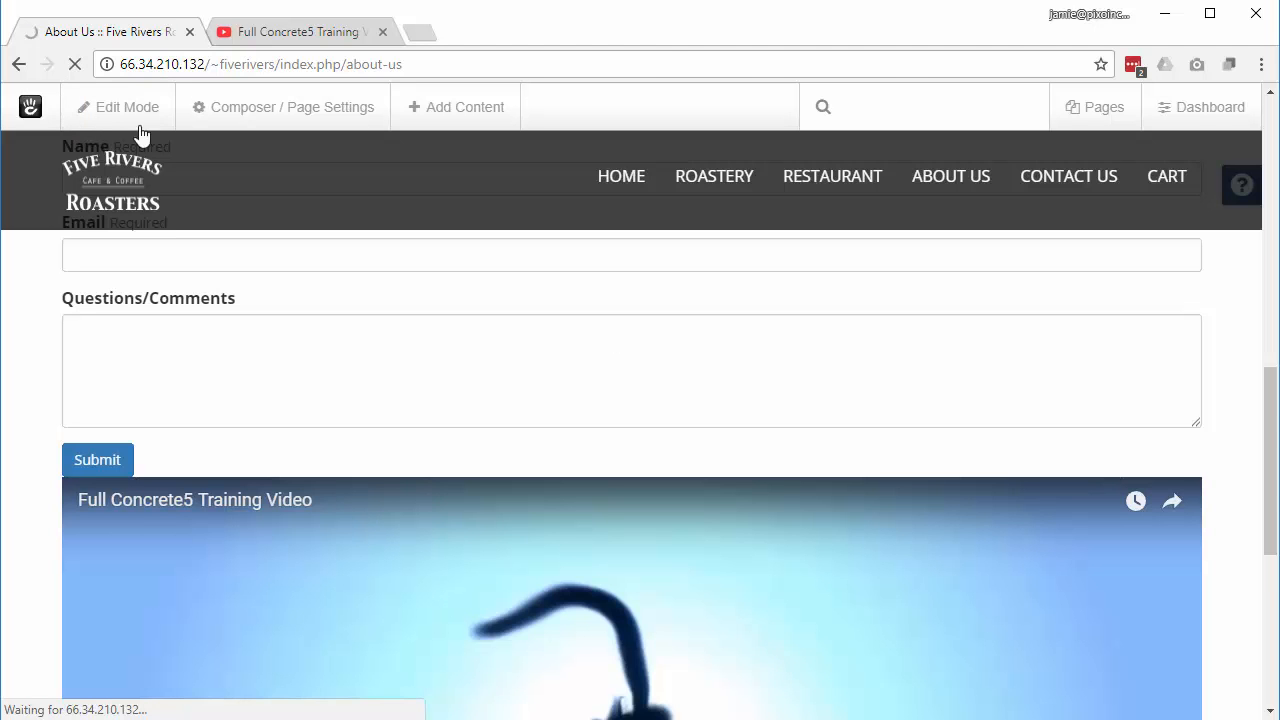
Step: Search the Main area's block list for 'goo' (Google Map), then close it without adding anything
scroll(697, 405, down, 7)
scroll(697, 405, down, 8)
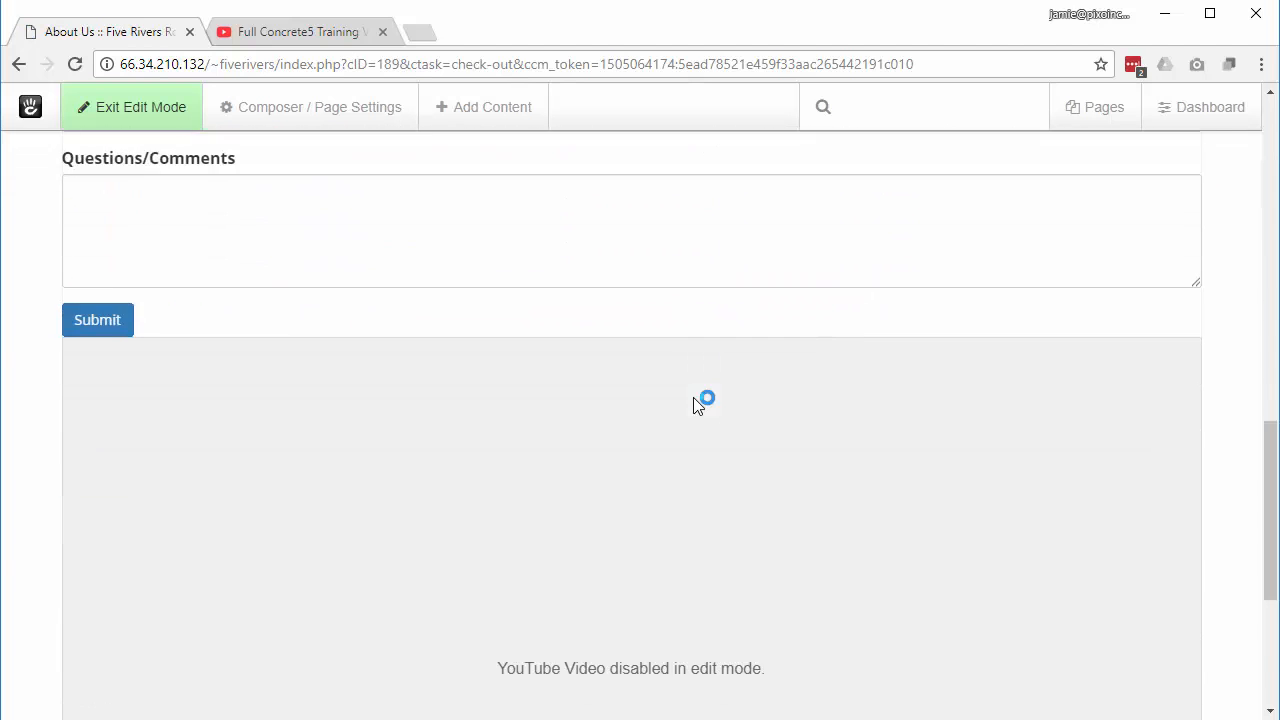
click(107, 640)
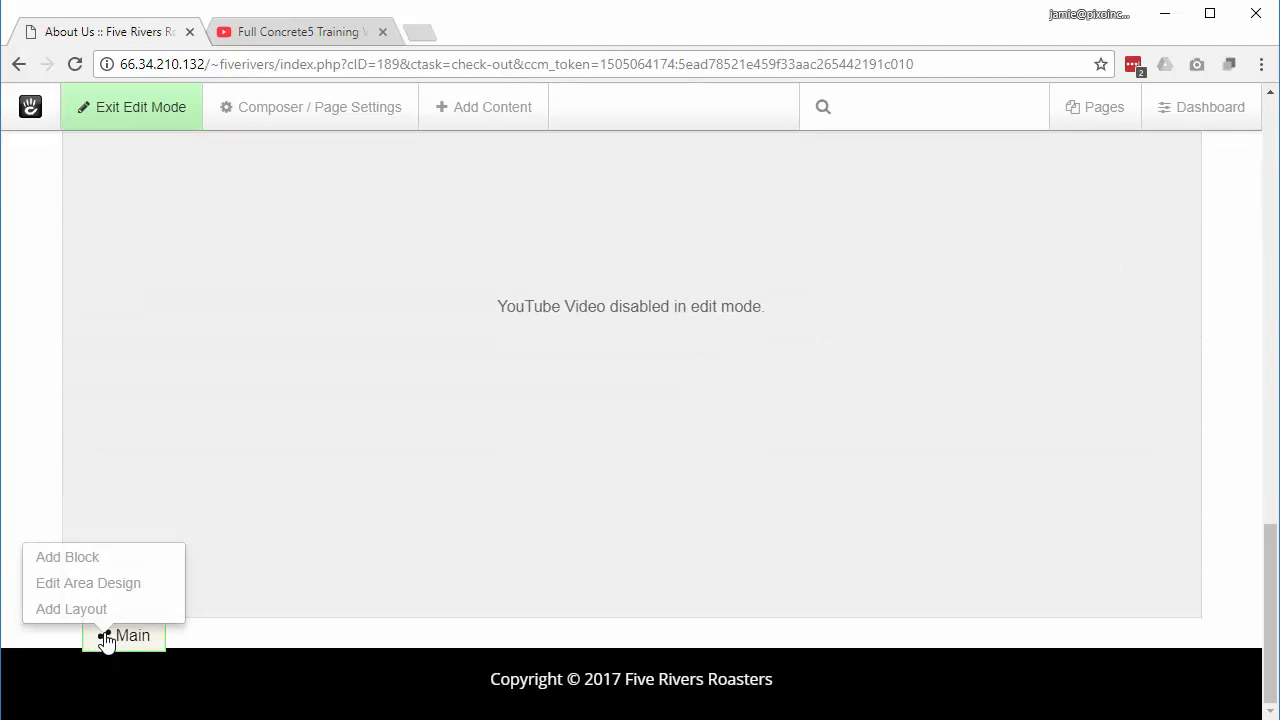
click(91, 567)
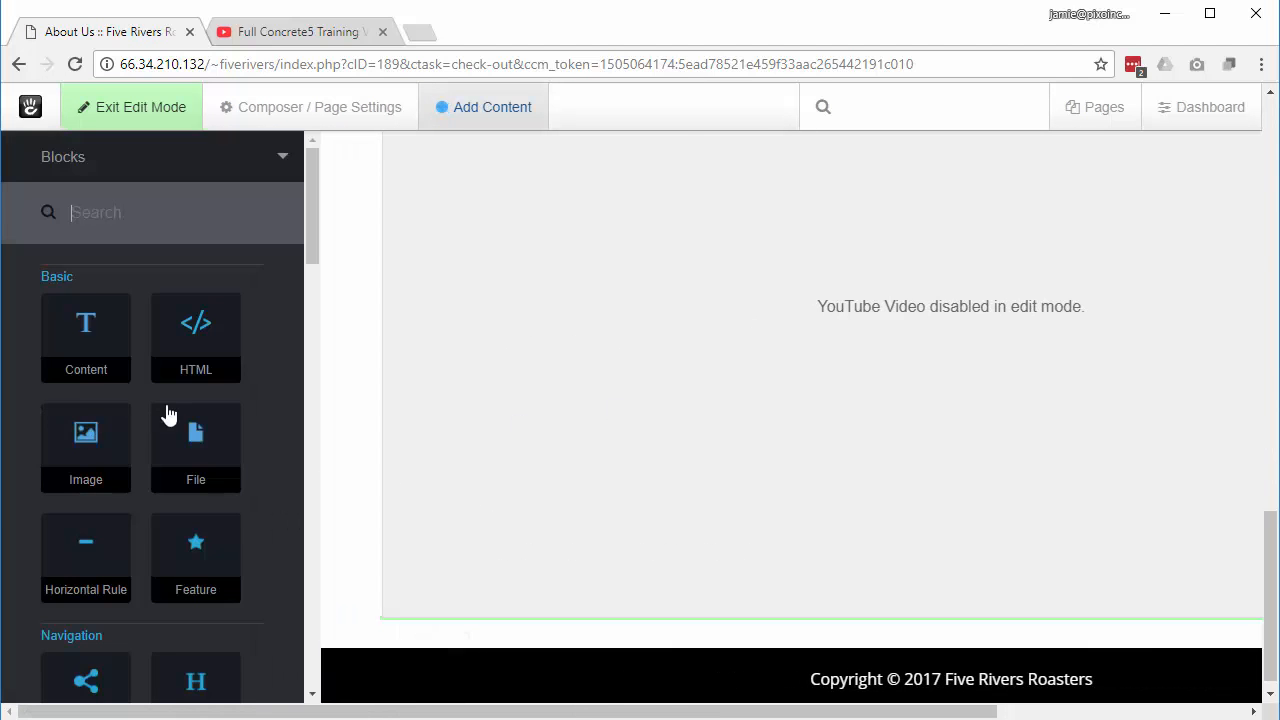
scroll(247, 419, down, 4)
scroll(248, 433, down, 5)
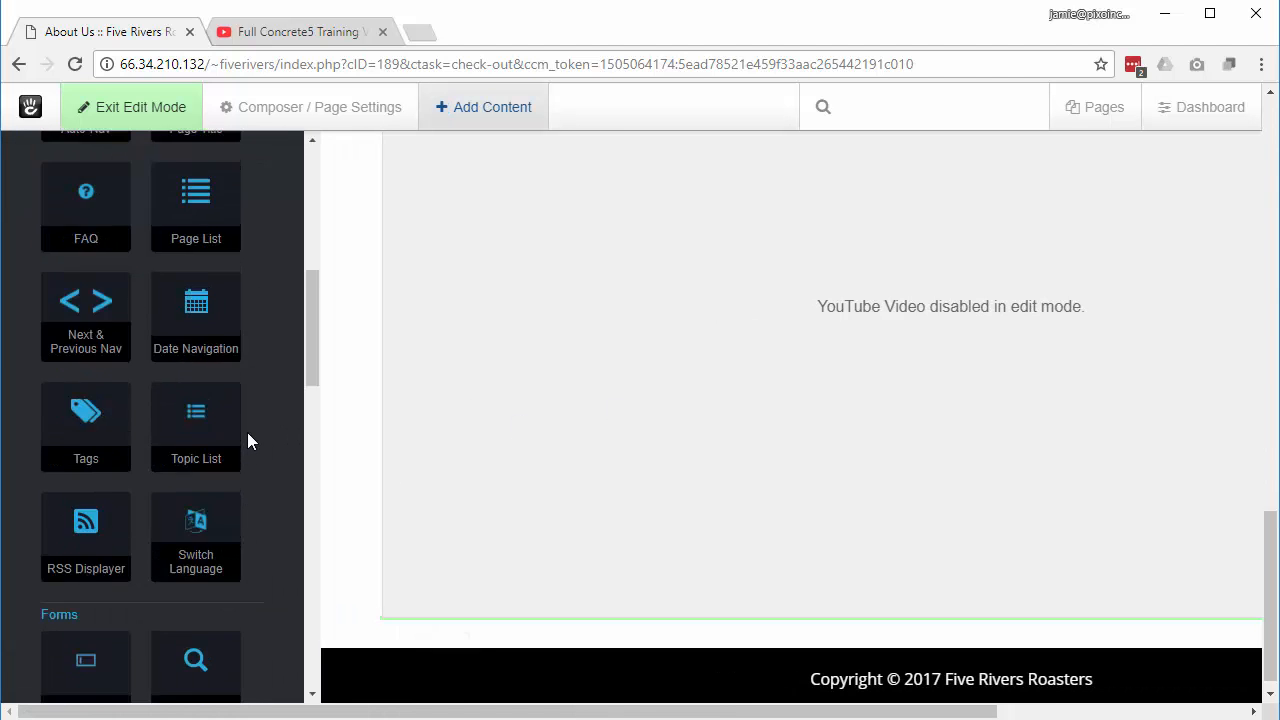
scroll(247, 441, up, 2)
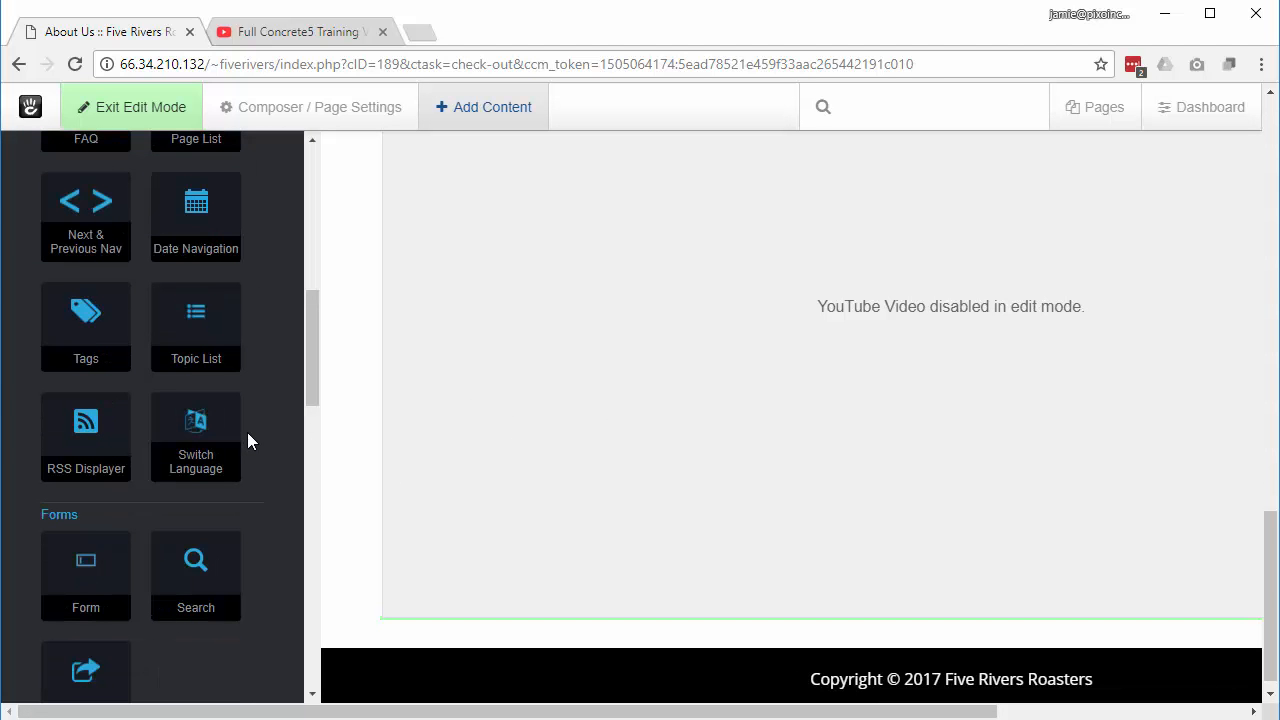
scroll(262, 441, up, 2)
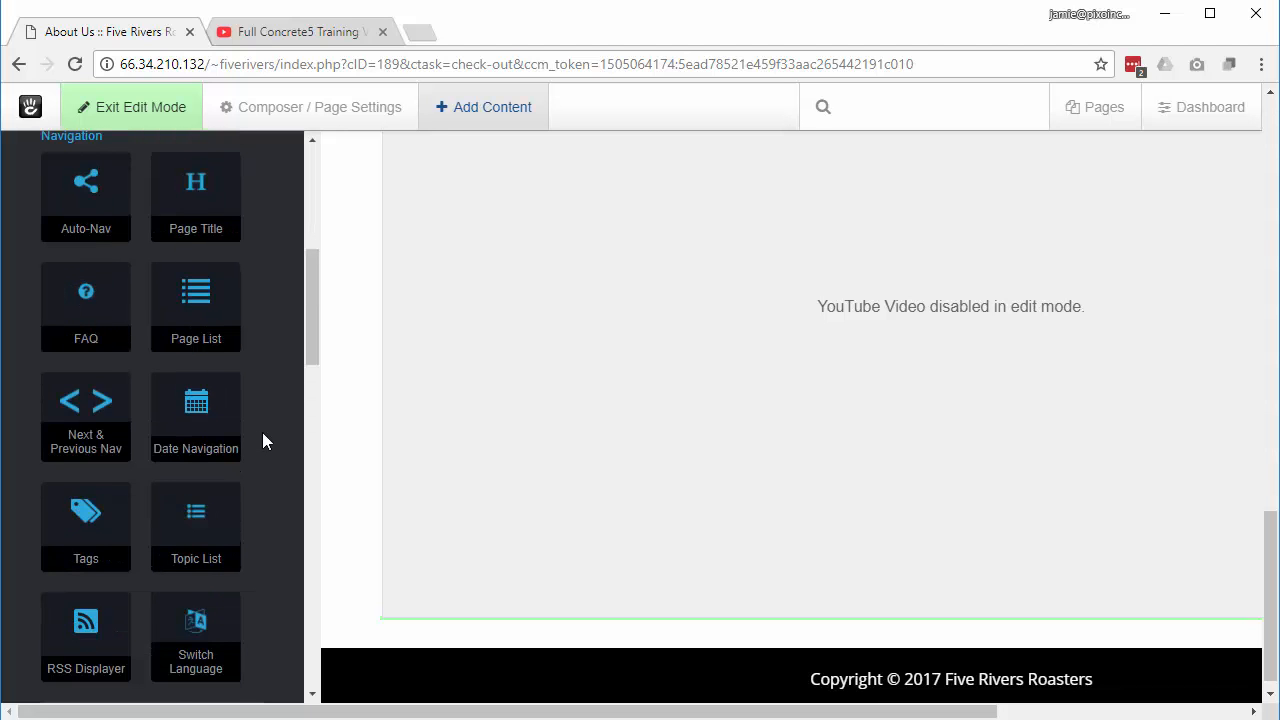
scroll(262, 441, up, 2)
scroll(263, 434, up, 3)
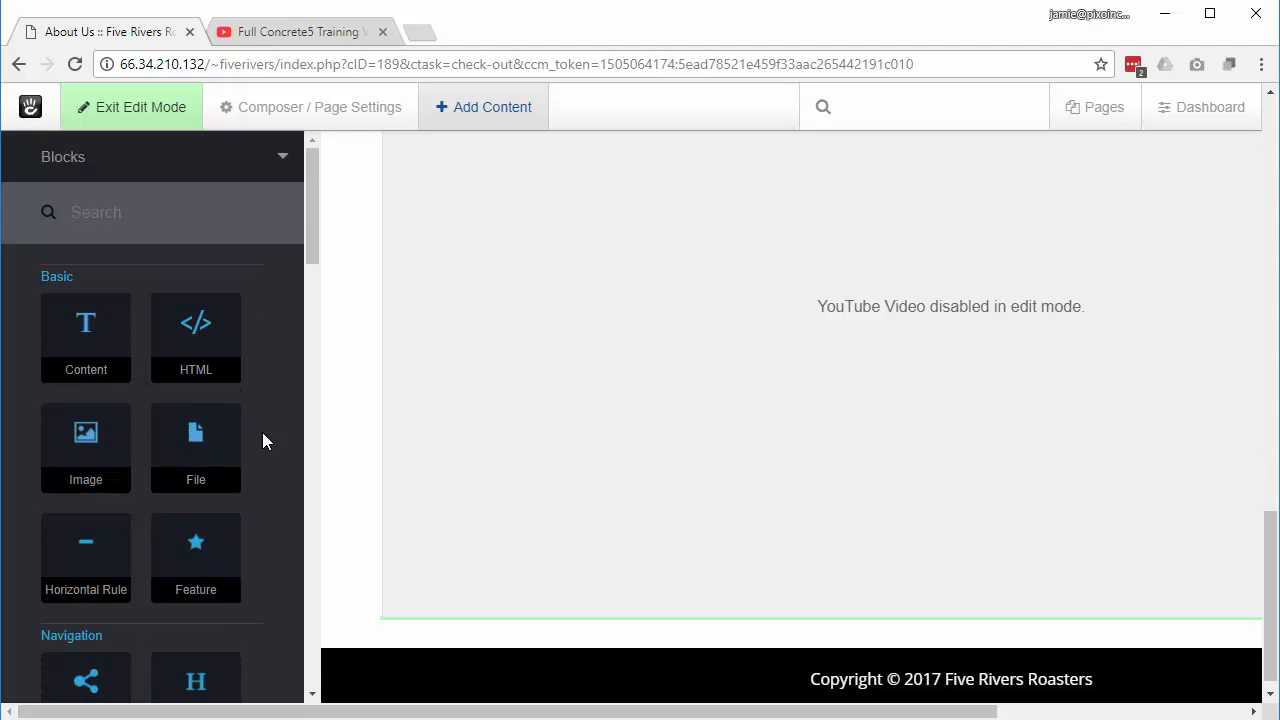
text(goo)
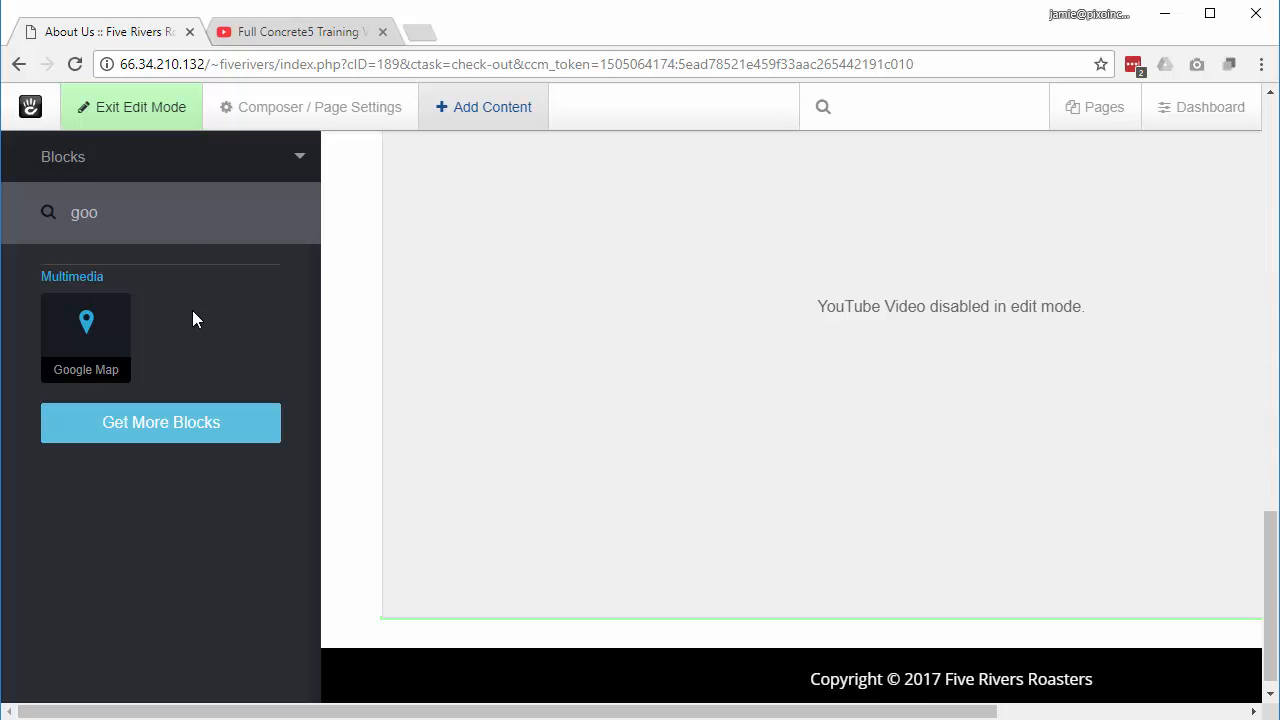
click(133, 122)
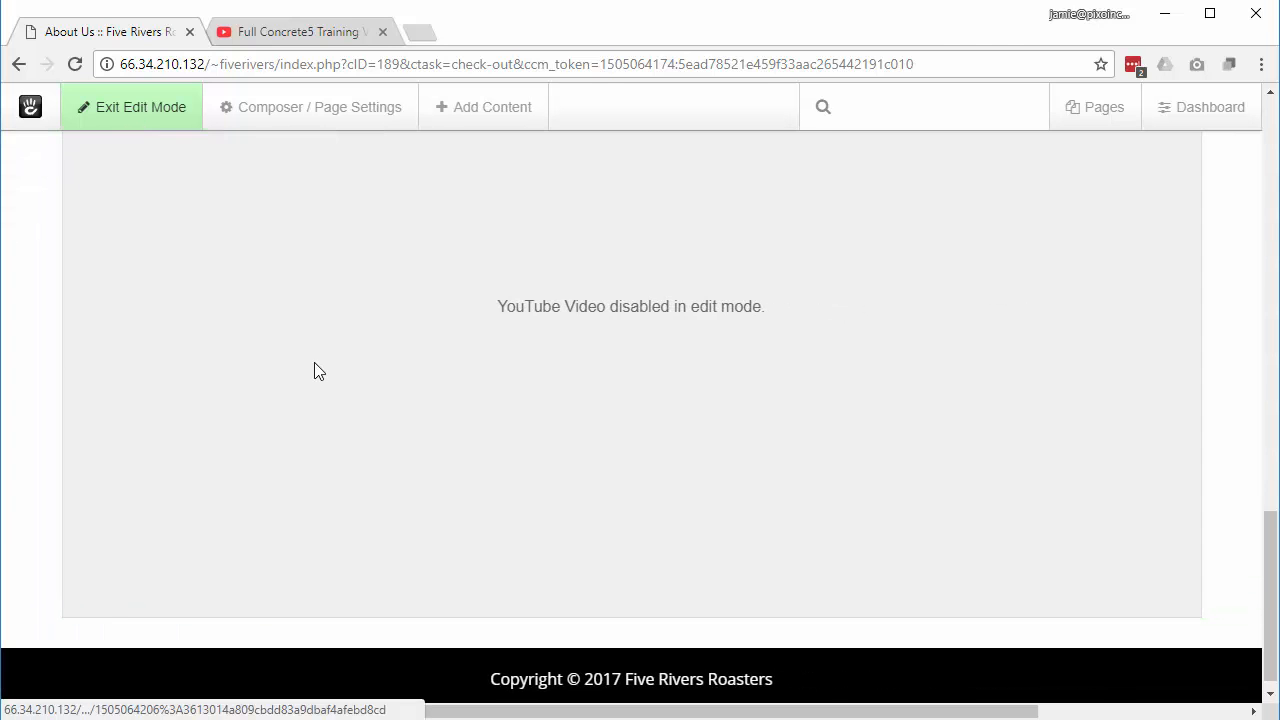
Step: Exit edit mode to view the live About Us page from the top
click(128, 118)
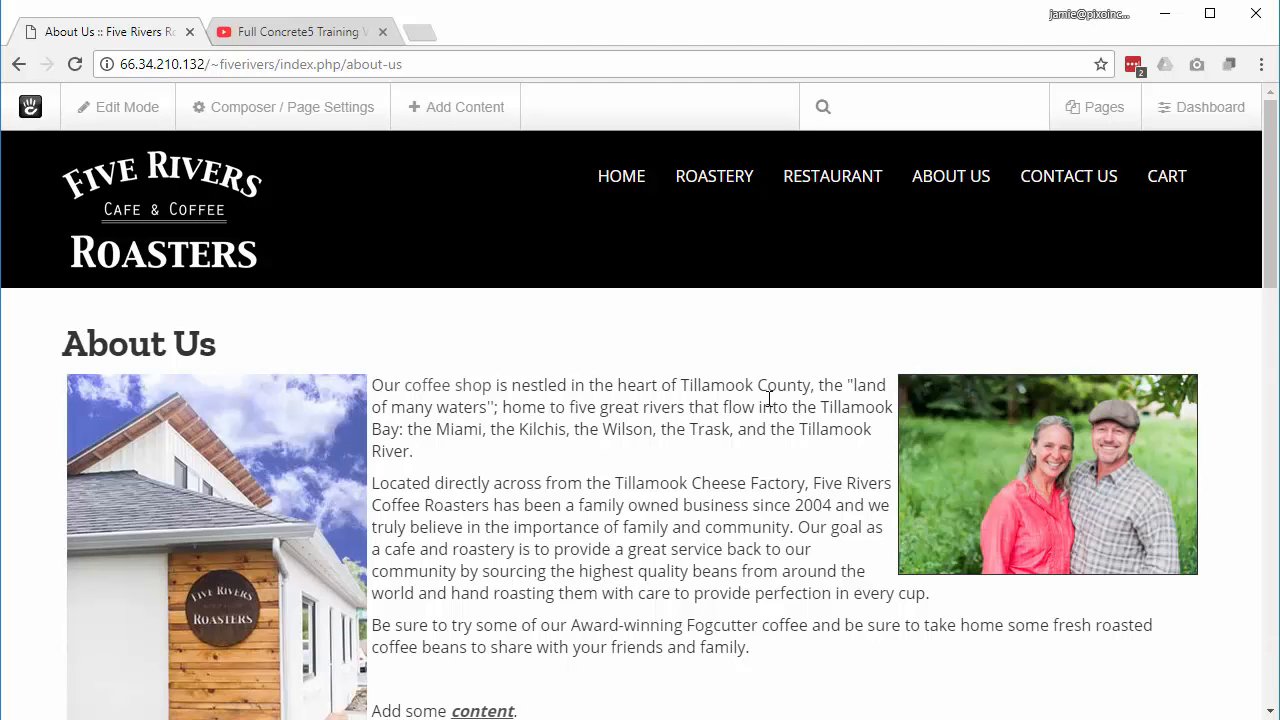
Step: Add the 2 oz Sample Pack from the Roastery shop to the cart
click(714, 180)
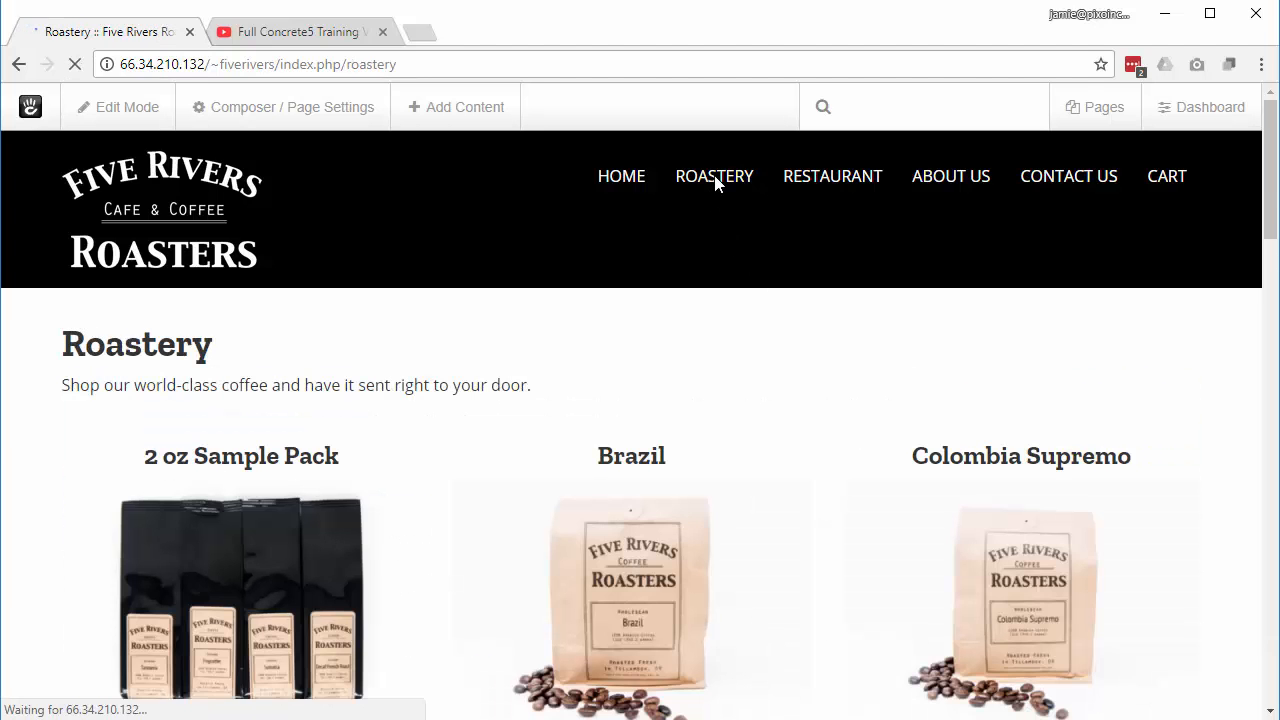
scroll(714, 354, down, 3)
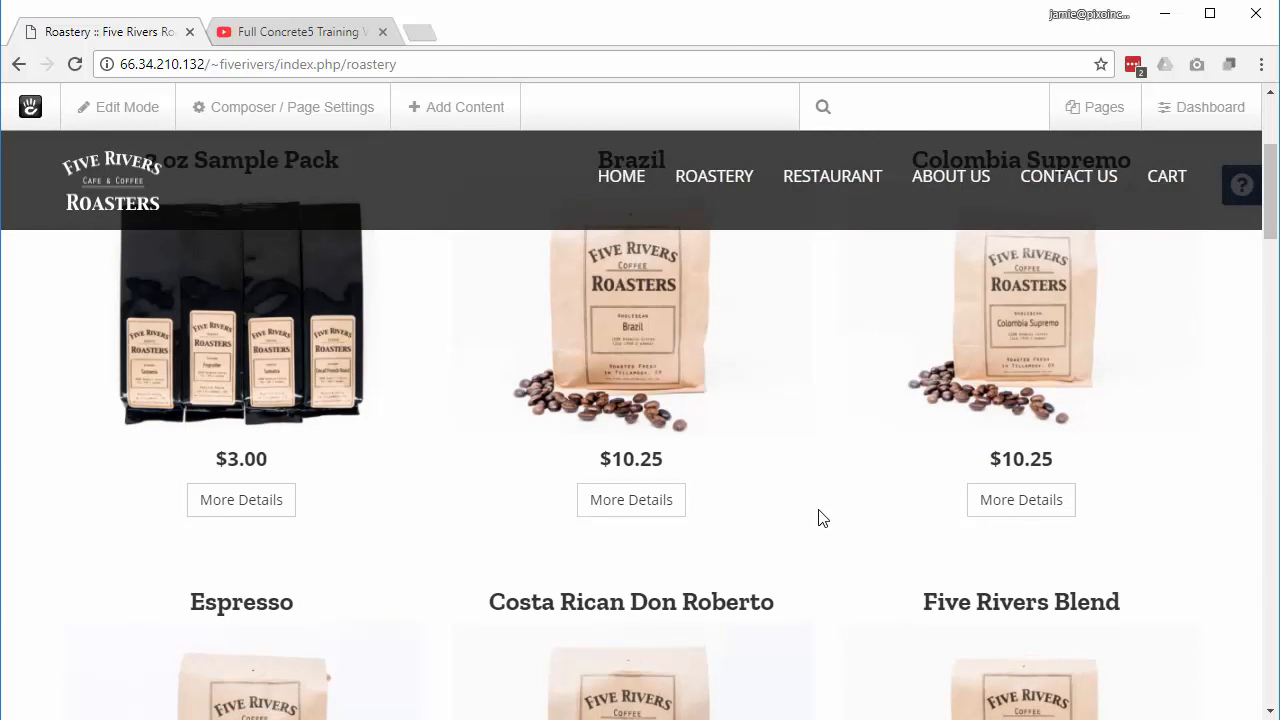
scroll(820, 517, up, 1)
click(248, 605)
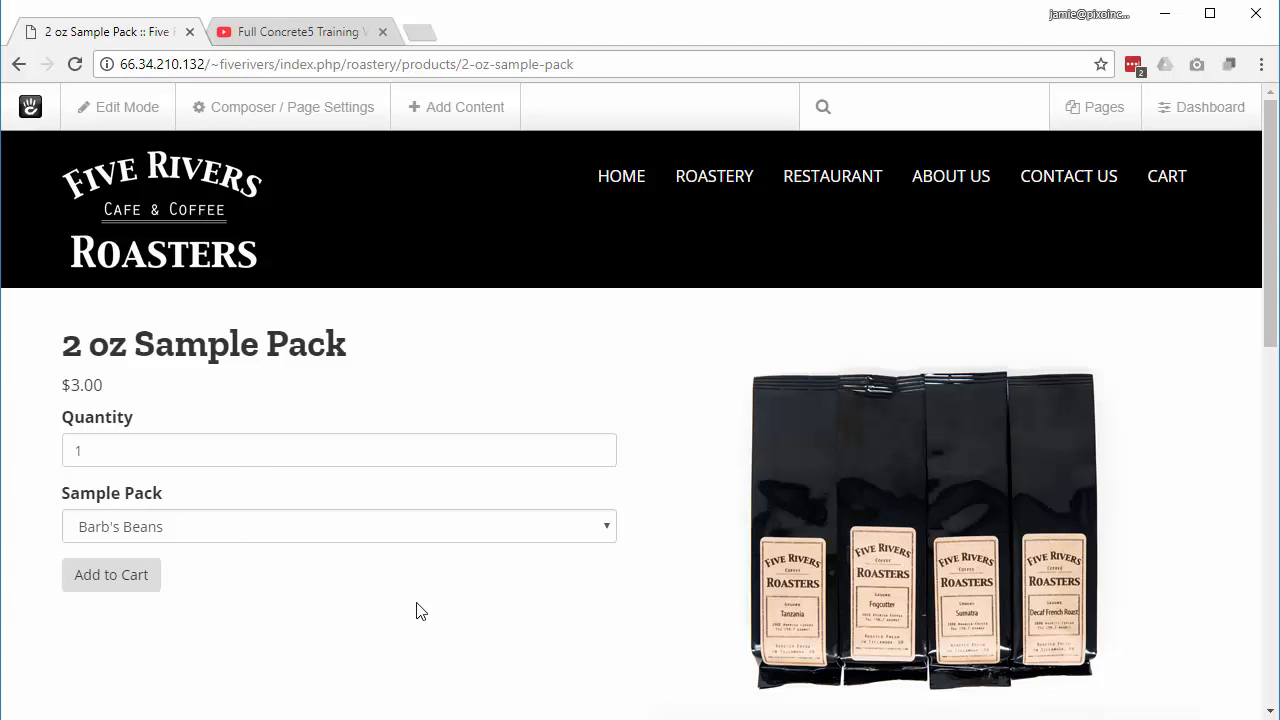
click(121, 578)
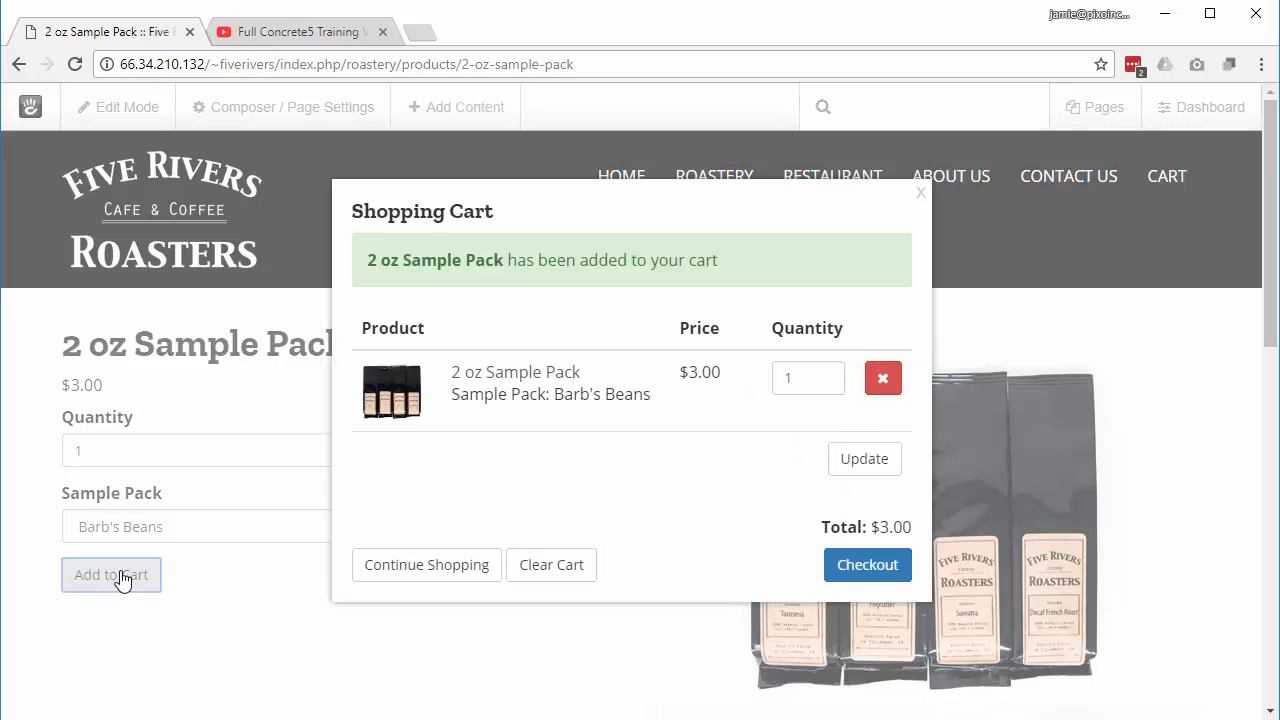
Step: Review the $3.00 checkout total, then go to the Shopping Cart page
click(877, 567)
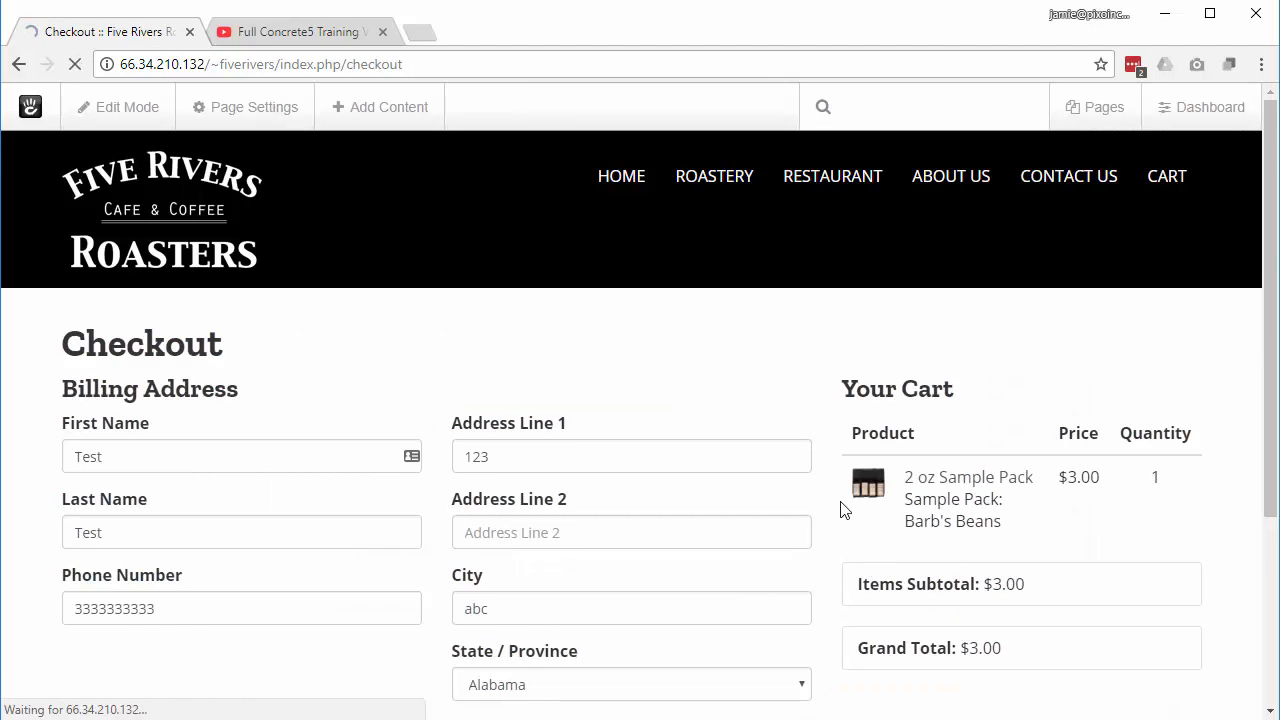
scroll(778, 547, down, 3)
scroll(775, 547, up, 3)
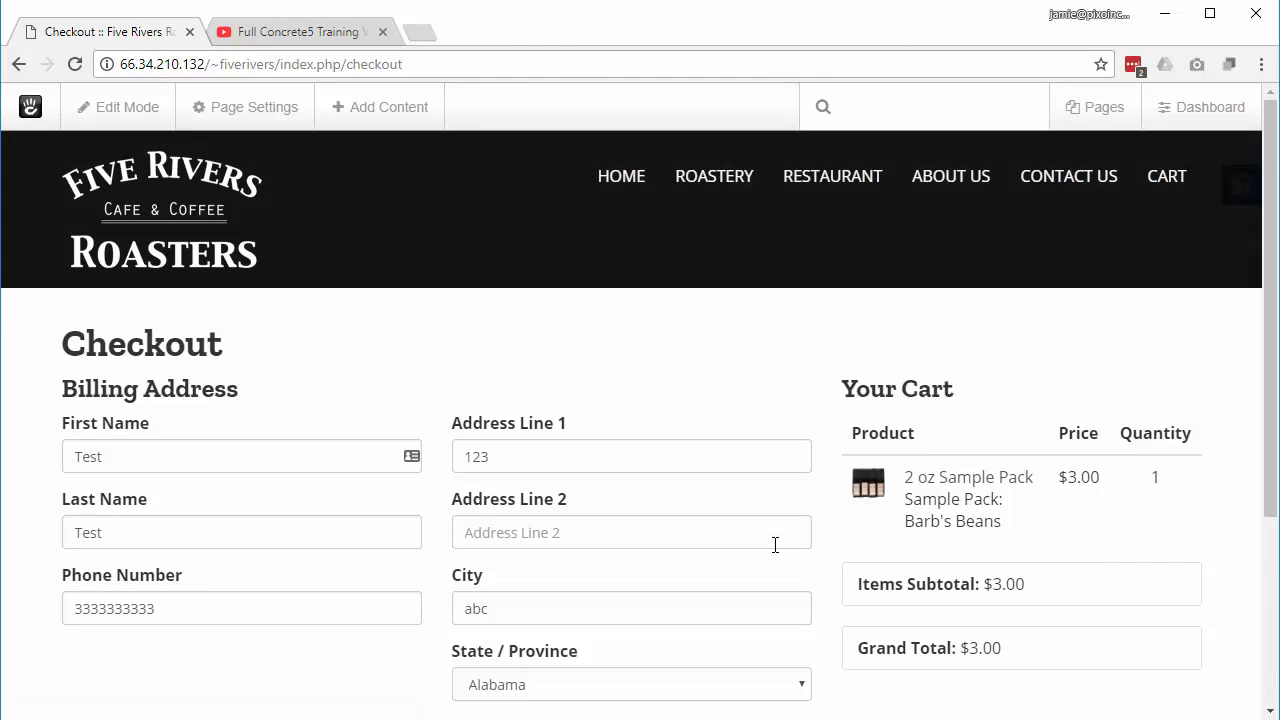
click(1160, 210)
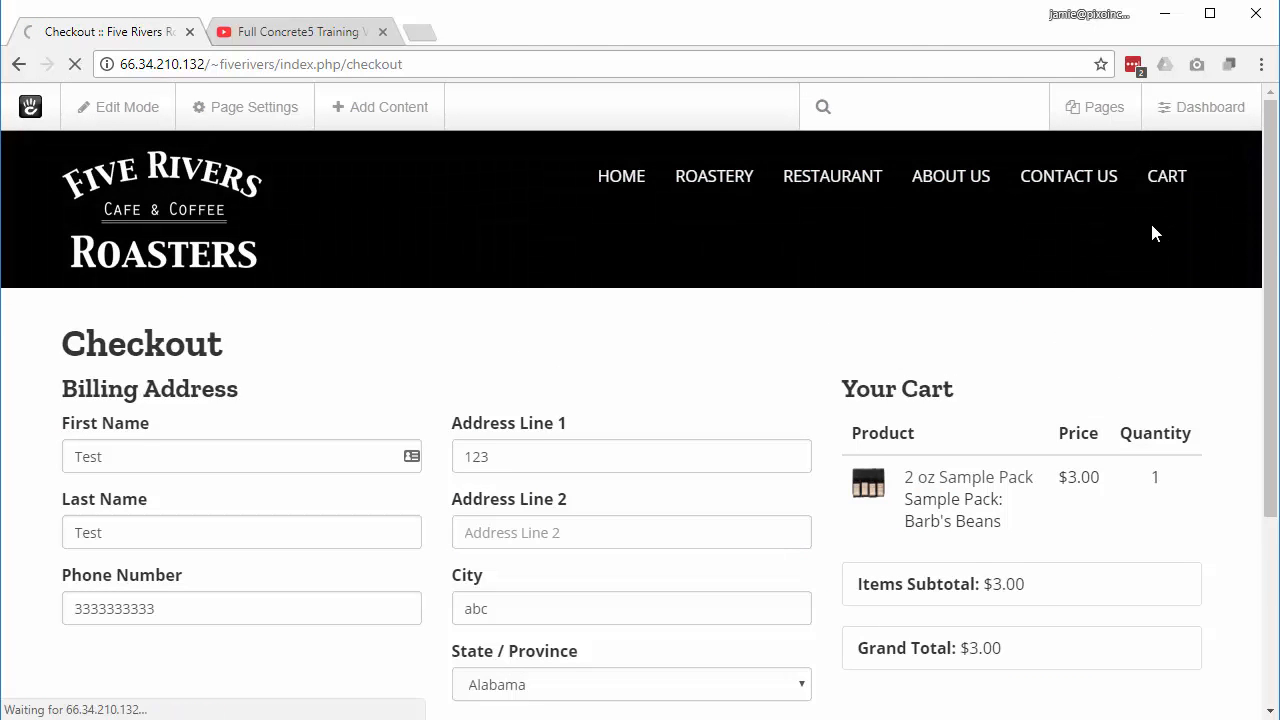
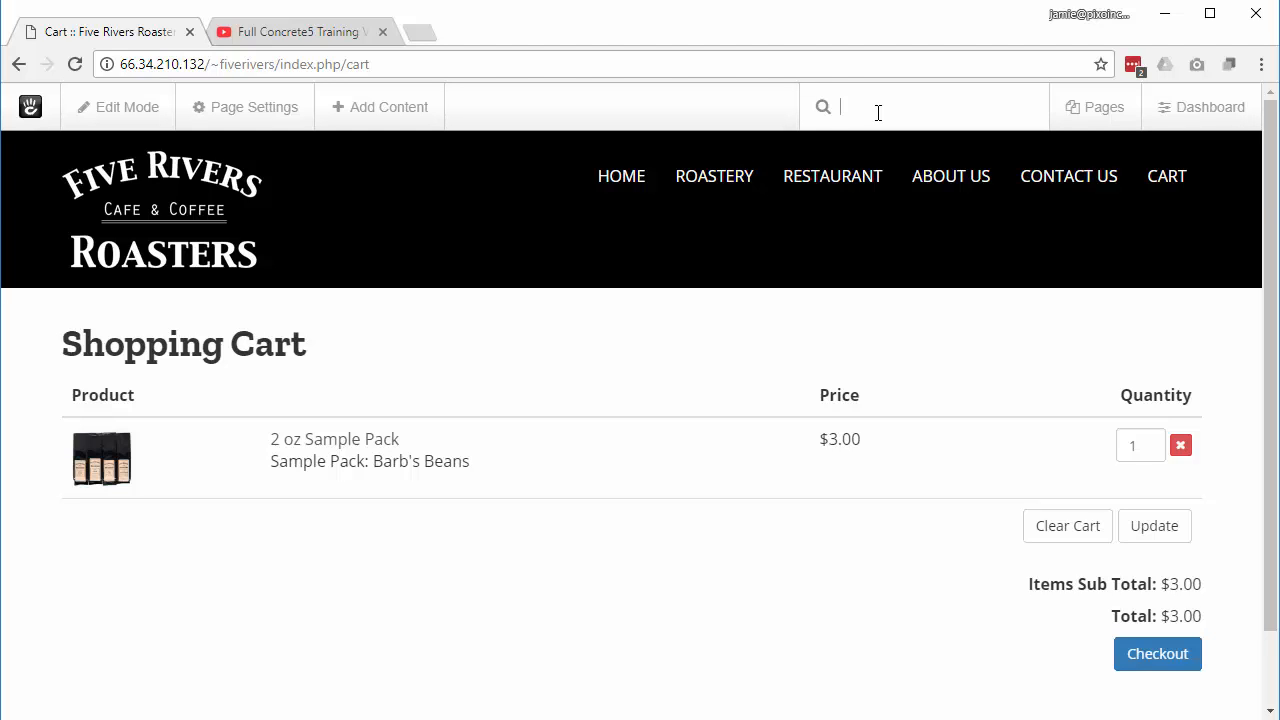
Step: Search 'bulk' to open Bulk SEO Updater and scroll to About Us's meta title, description and slug
text(bulk)
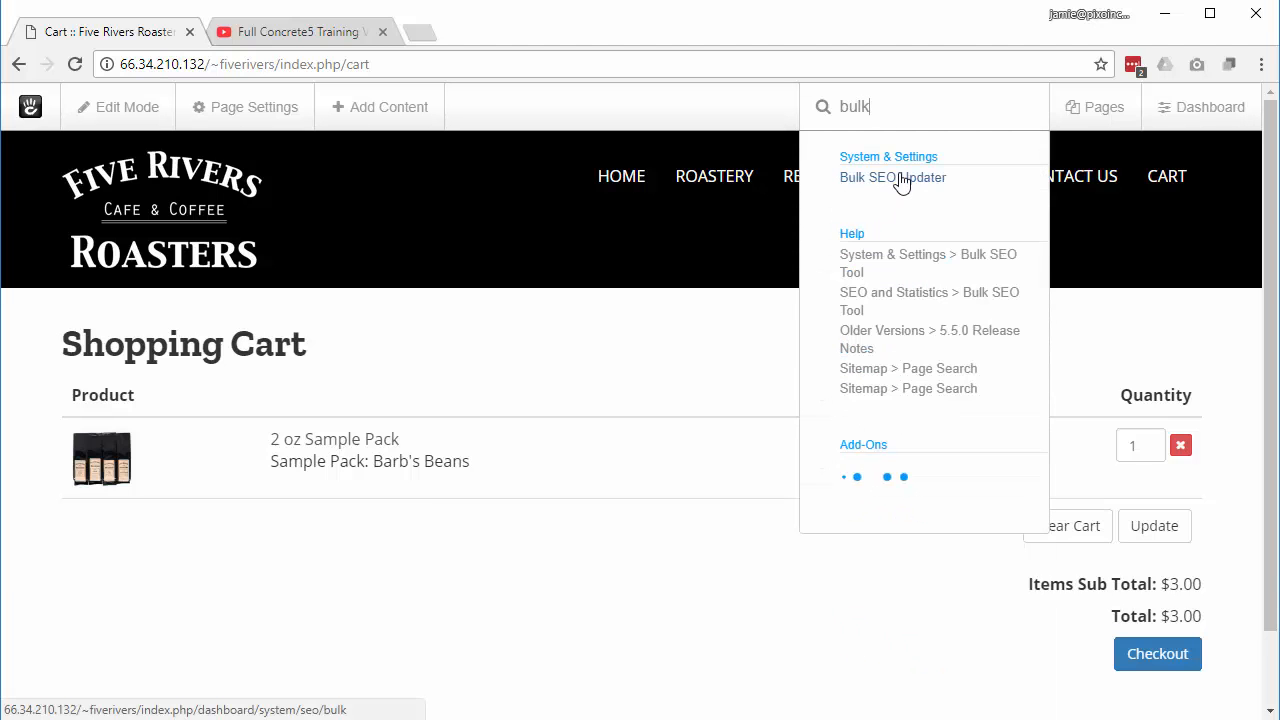
click(900, 182)
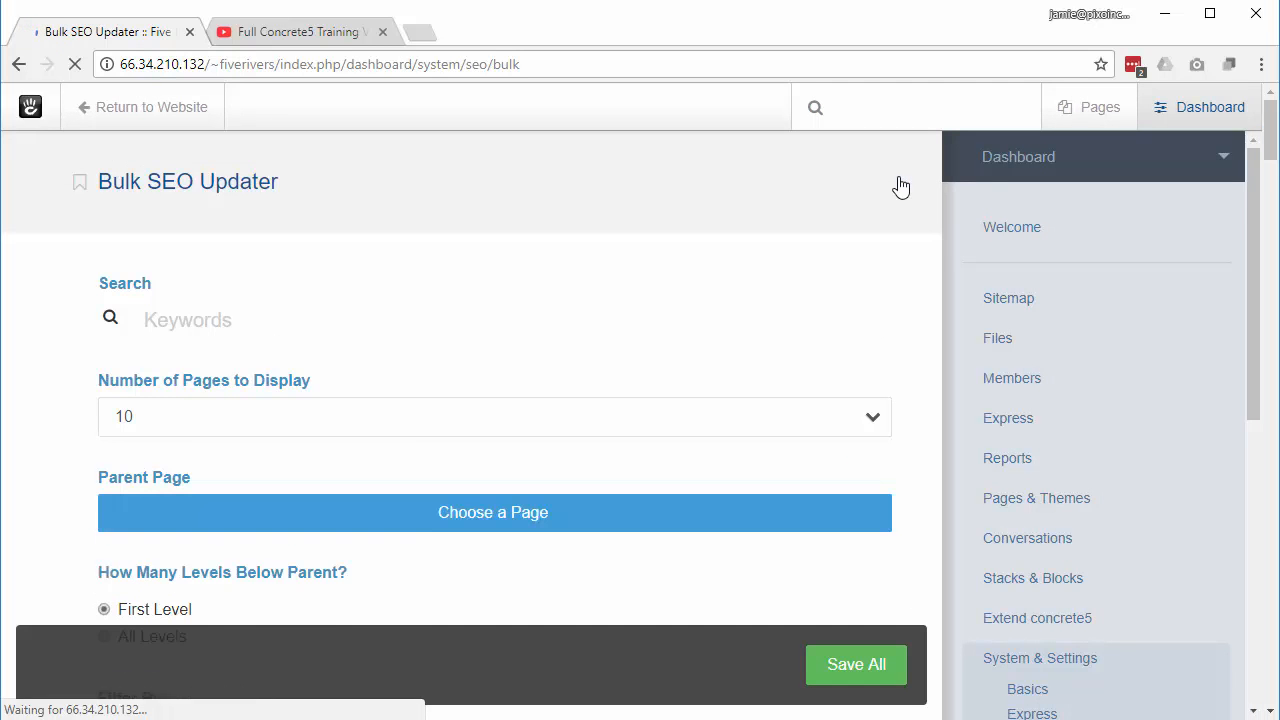
scroll(777, 357, down, 6)
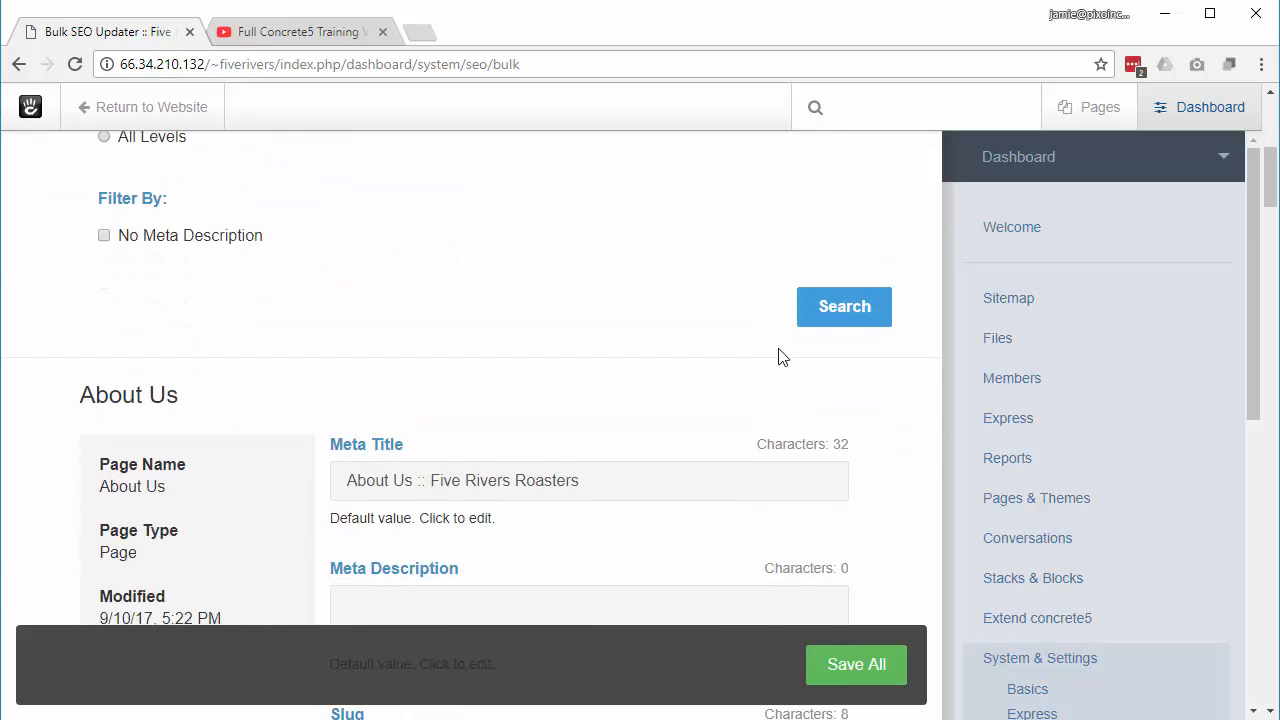
scroll(777, 357, down, 1)
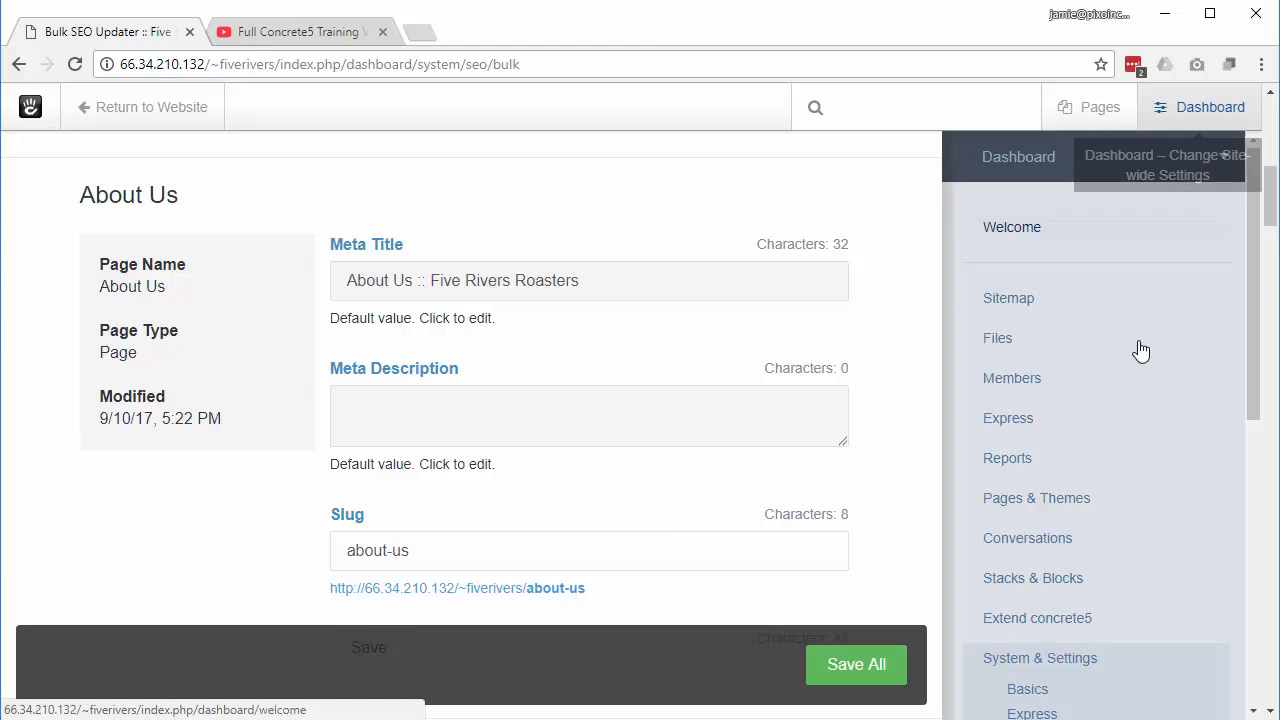
Step: In the sitemap, rename the Roastery page under Products to Coffee, then return to the site
click(1010, 299)
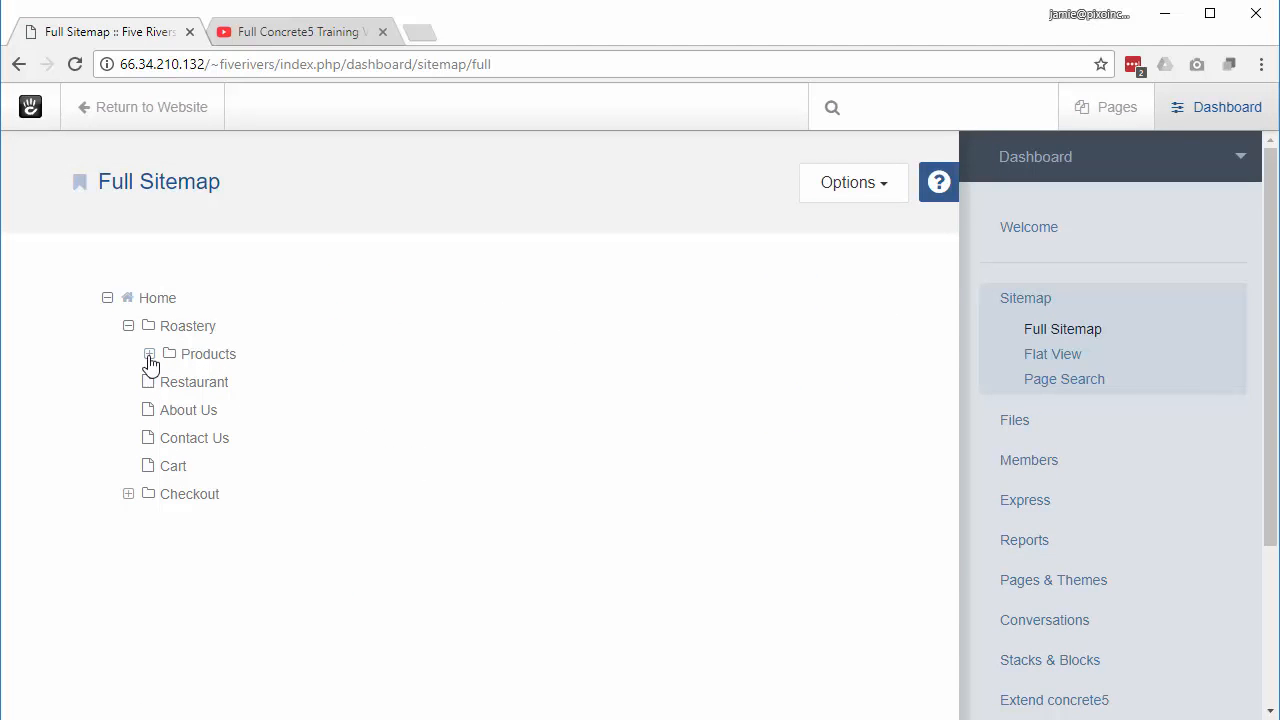
click(149, 354)
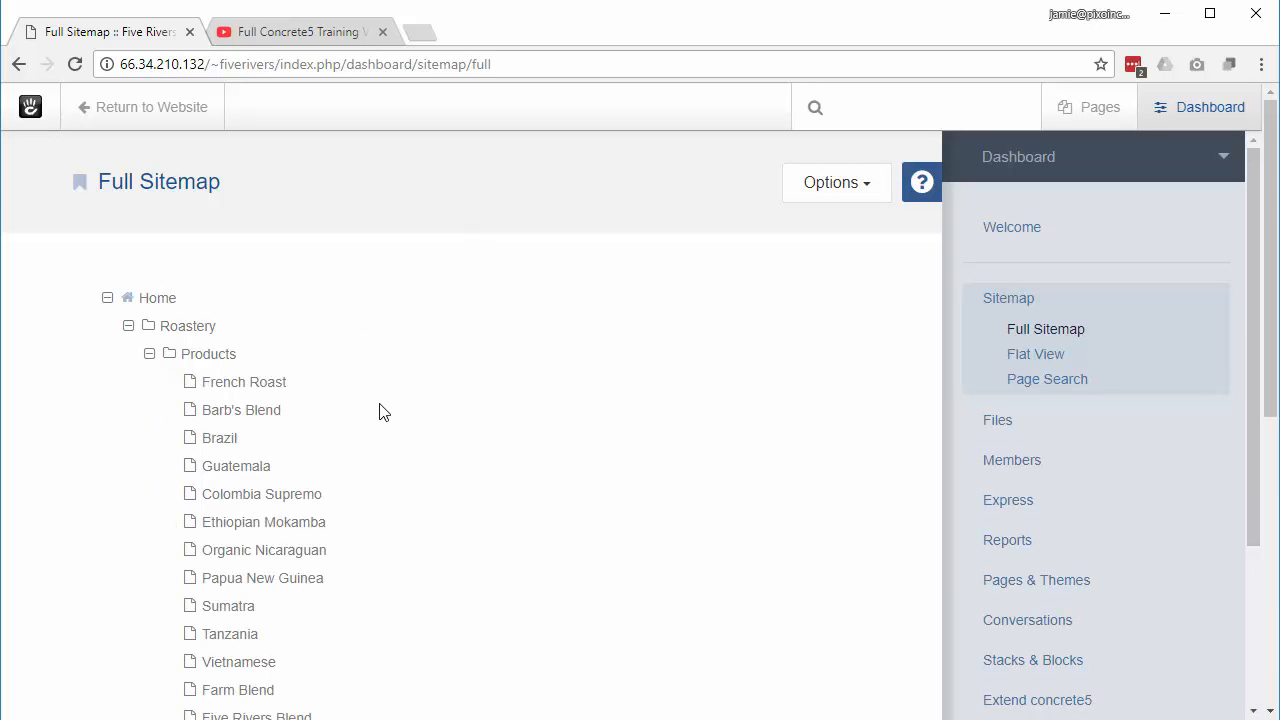
click(193, 332)
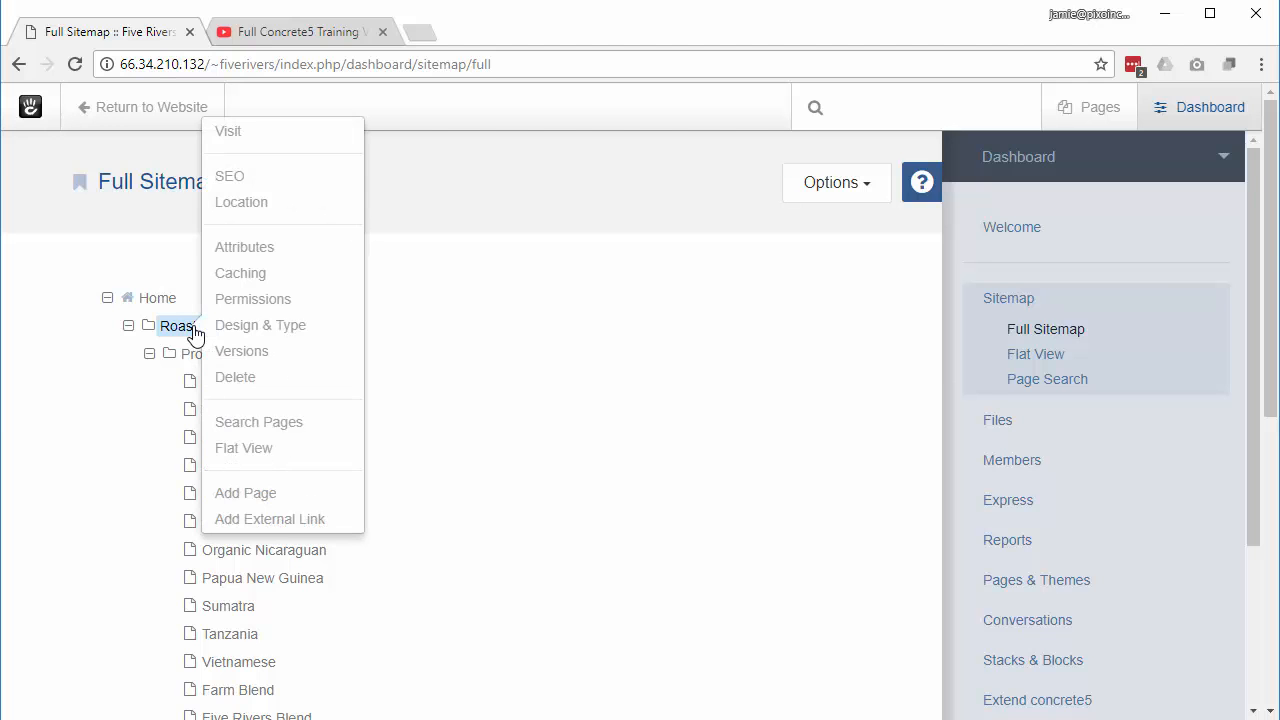
click(253, 256)
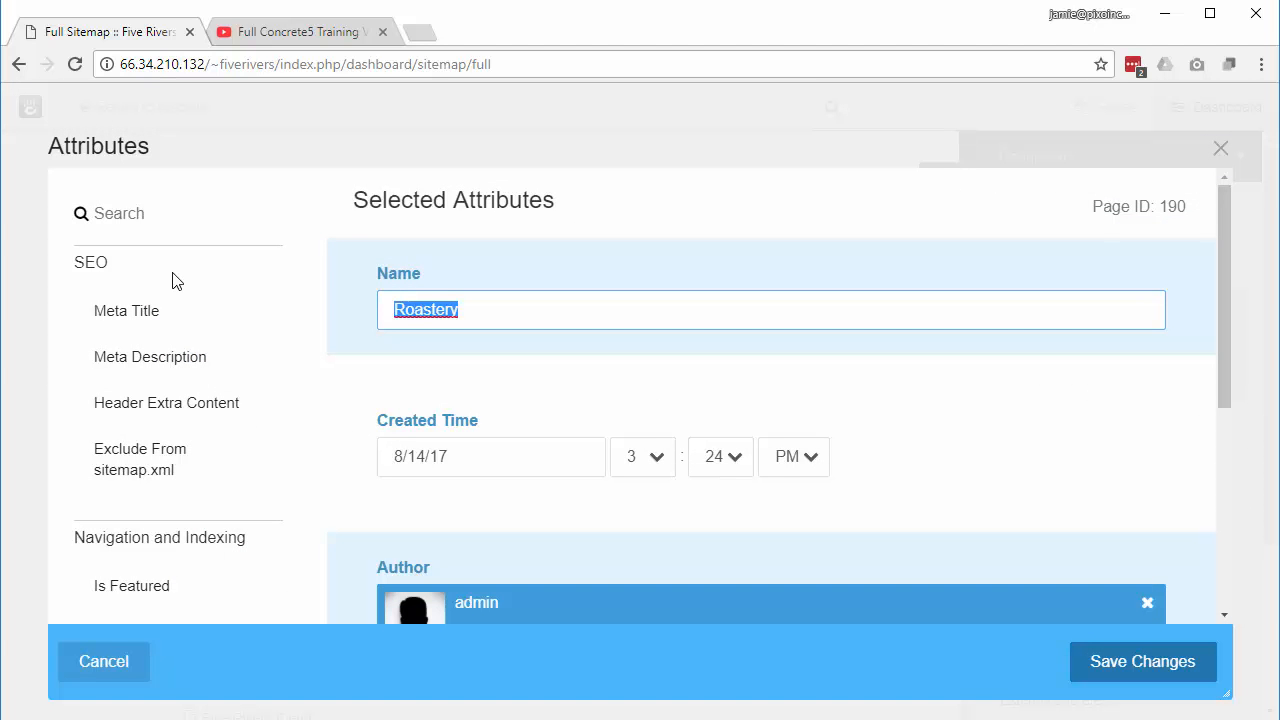
text(Coffee)
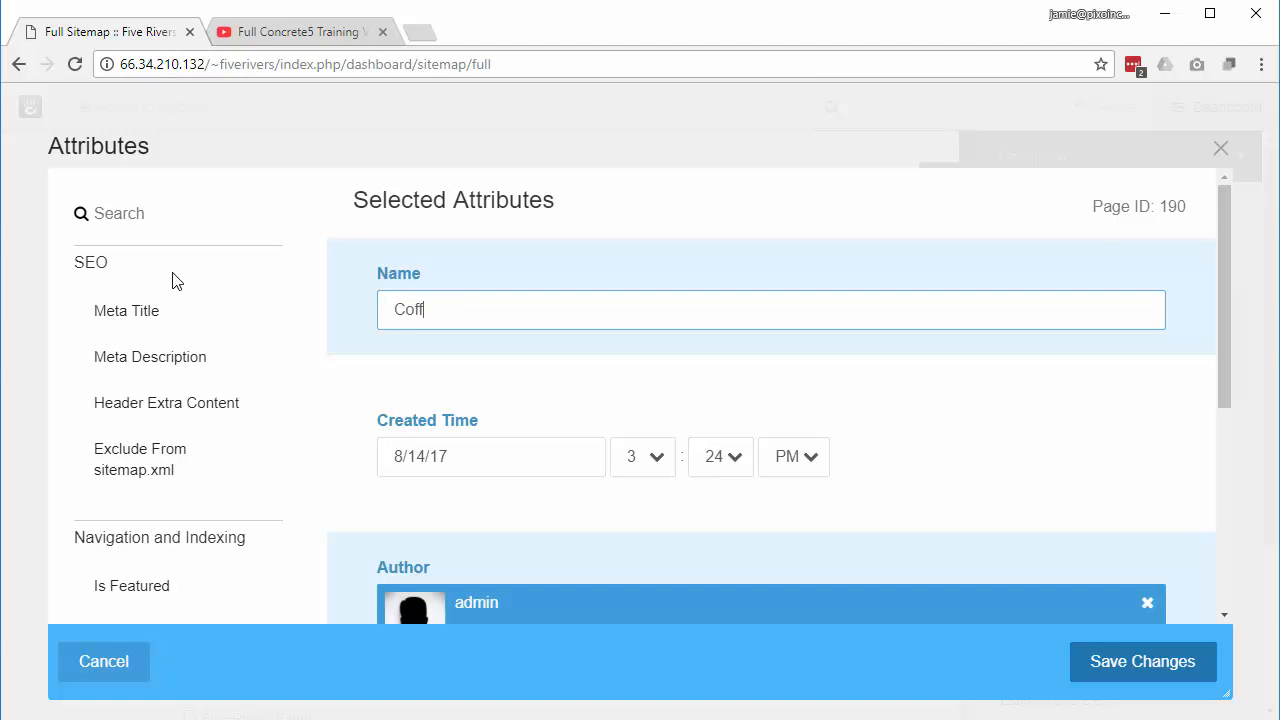
click(1137, 672)
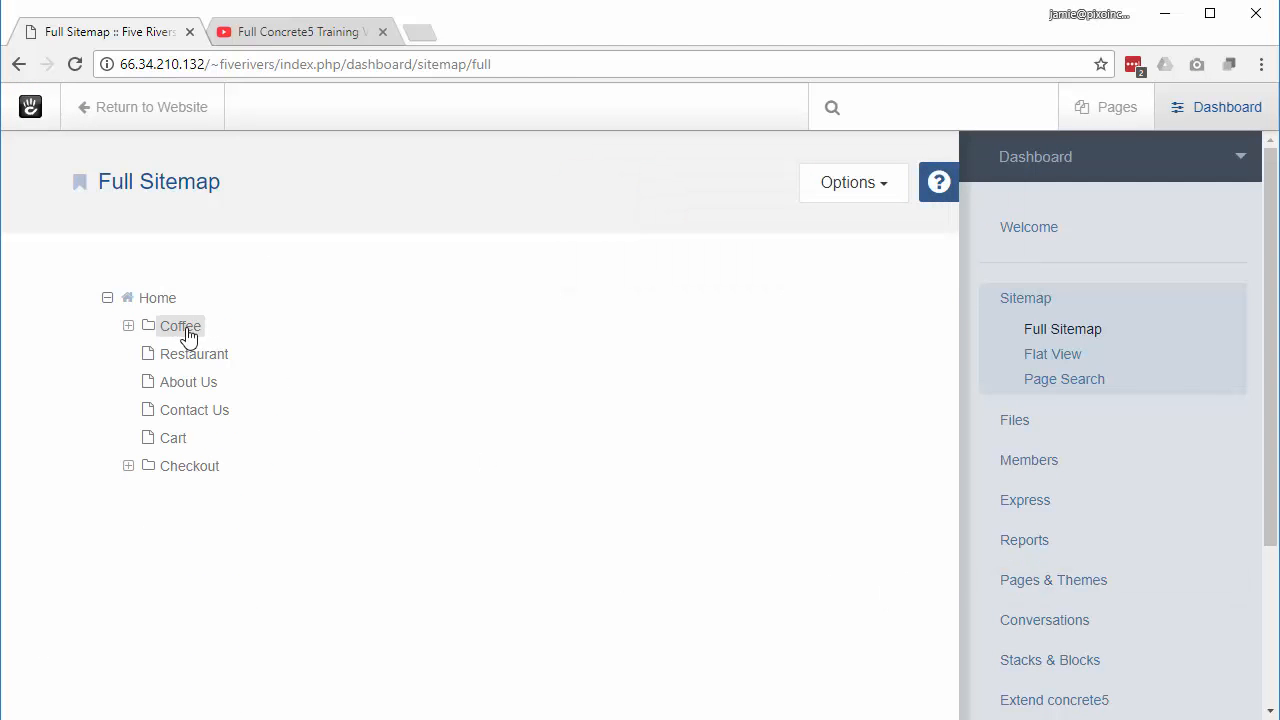
click(140, 110)
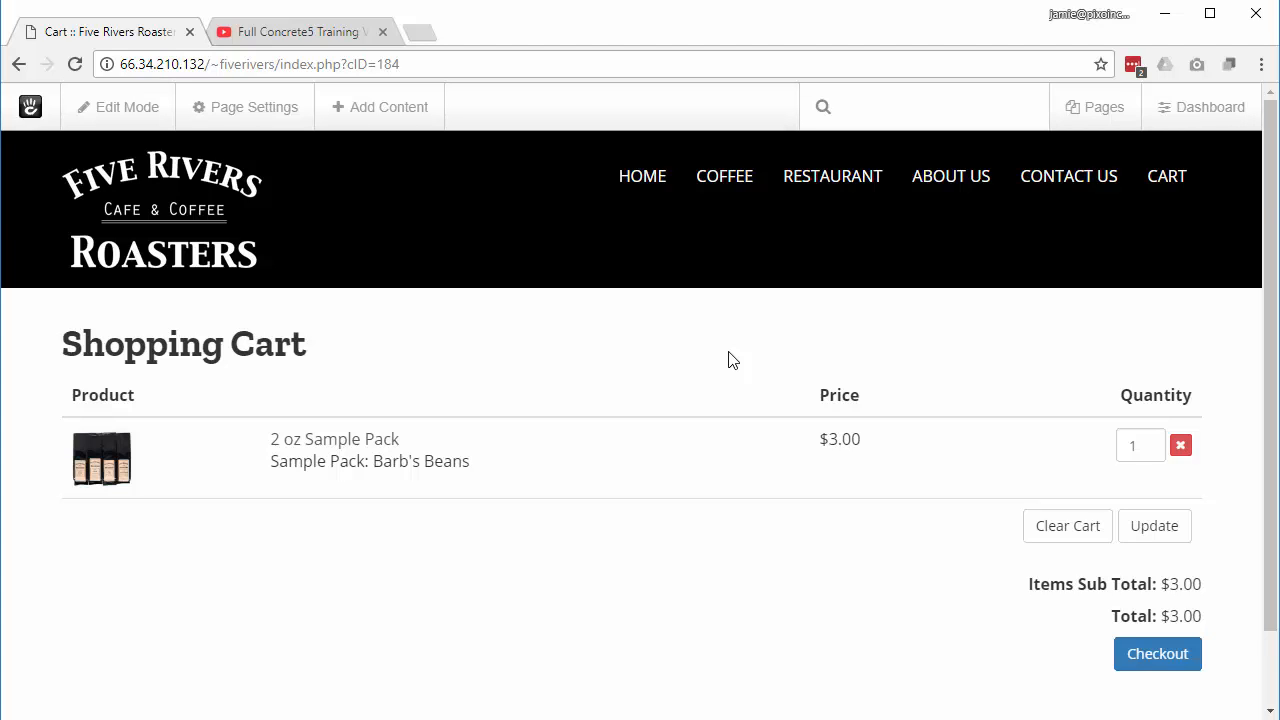
Step: Drag Restaurant above Coffee in the full sitemap and view the reordered site menu
click(1176, 120)
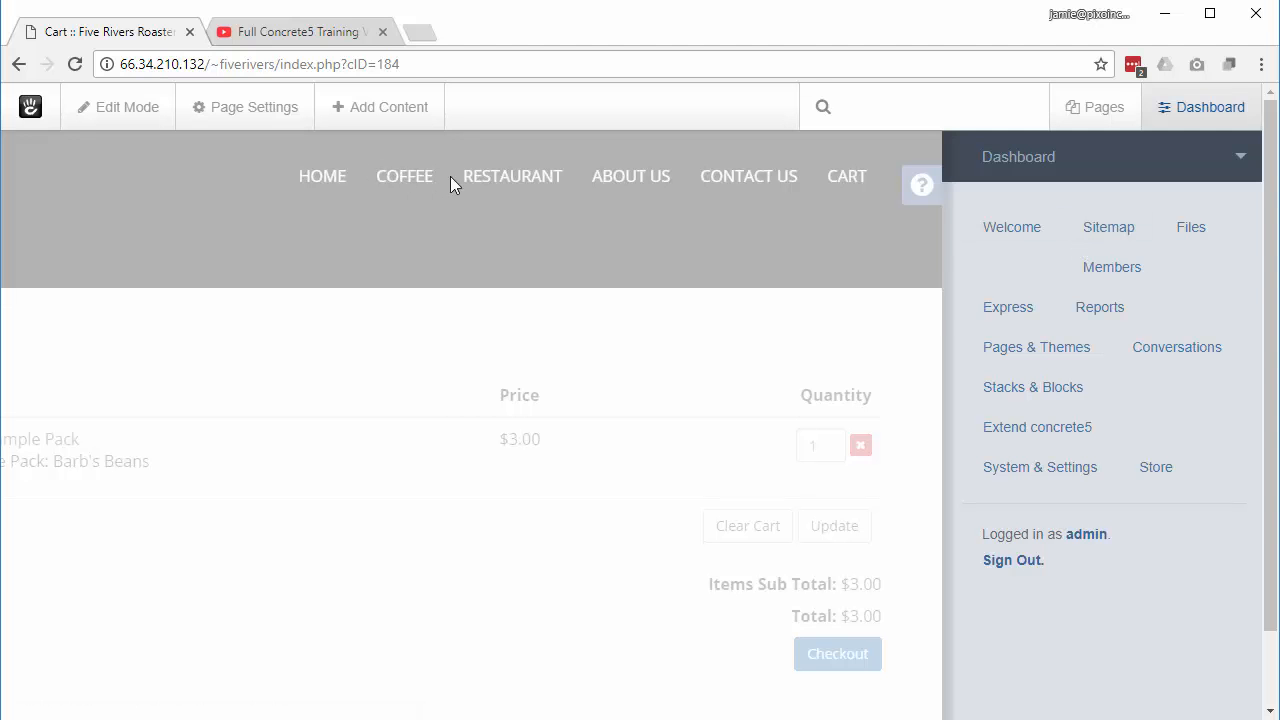
click(1097, 236)
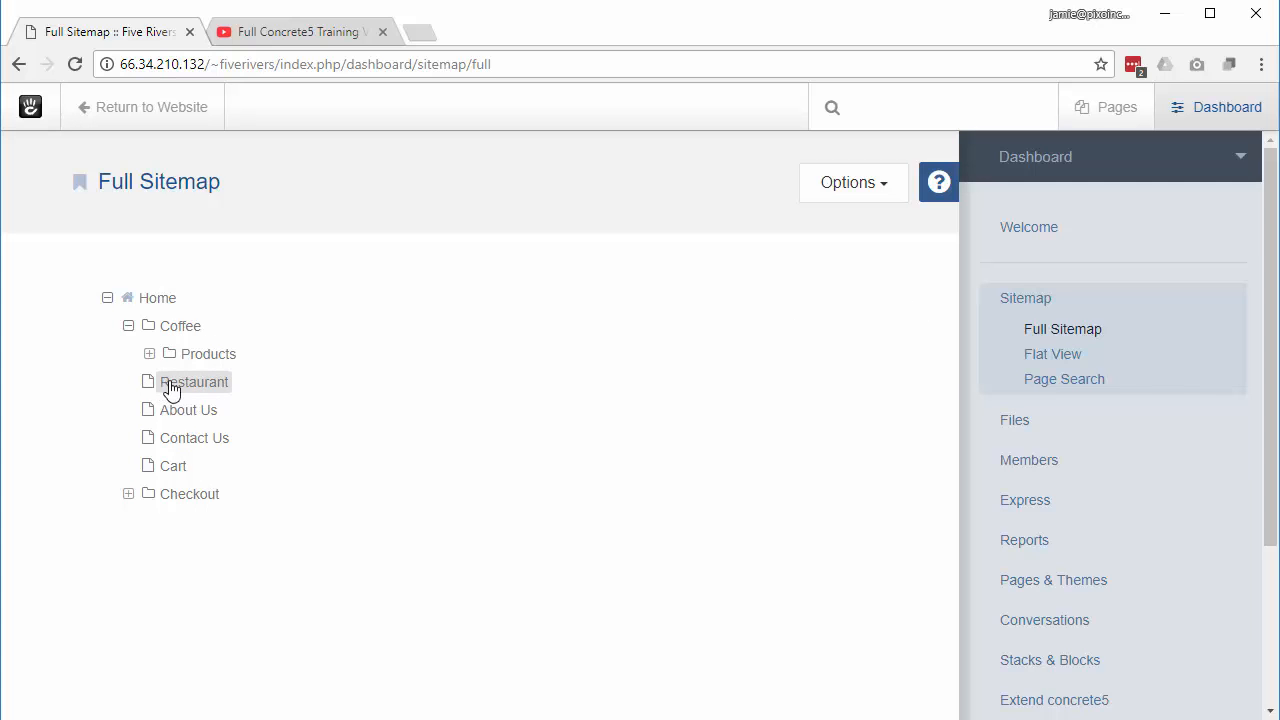
drag(168, 390, 160, 314)
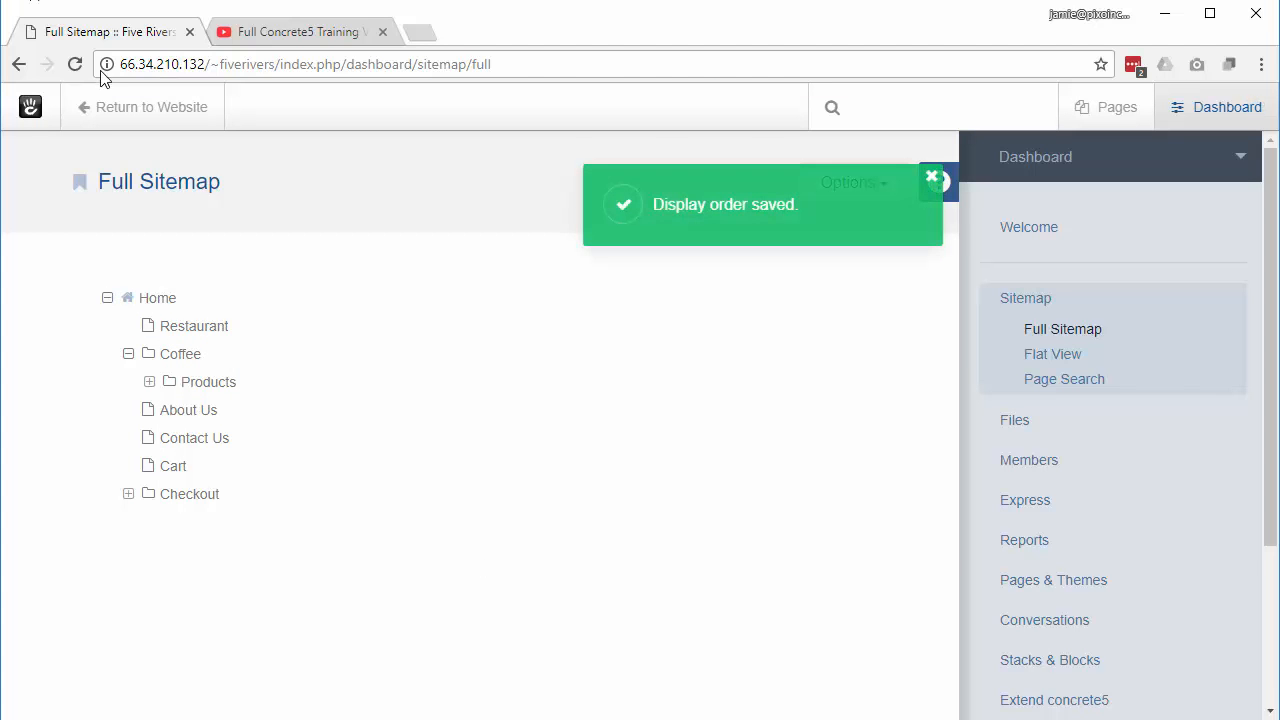
click(117, 109)
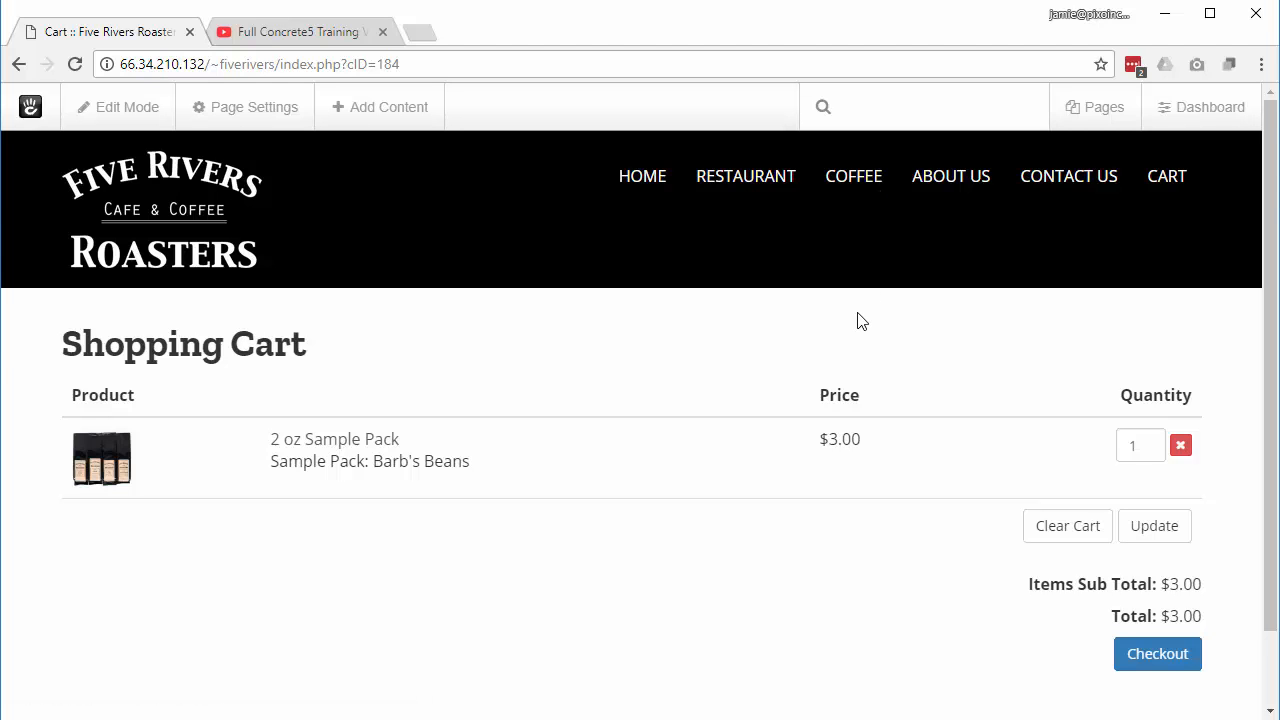
Step: Back in the full sitemap, move Restaurant below Coffee again
click(1206, 117)
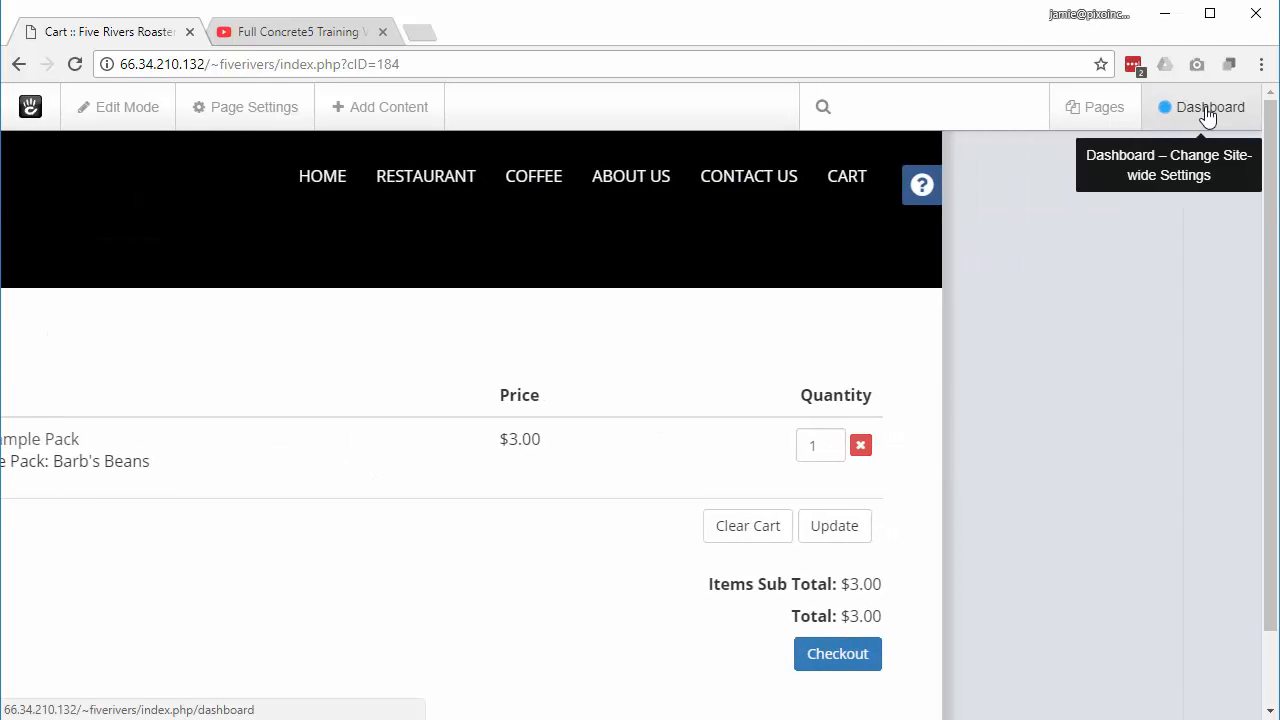
click(1119, 235)
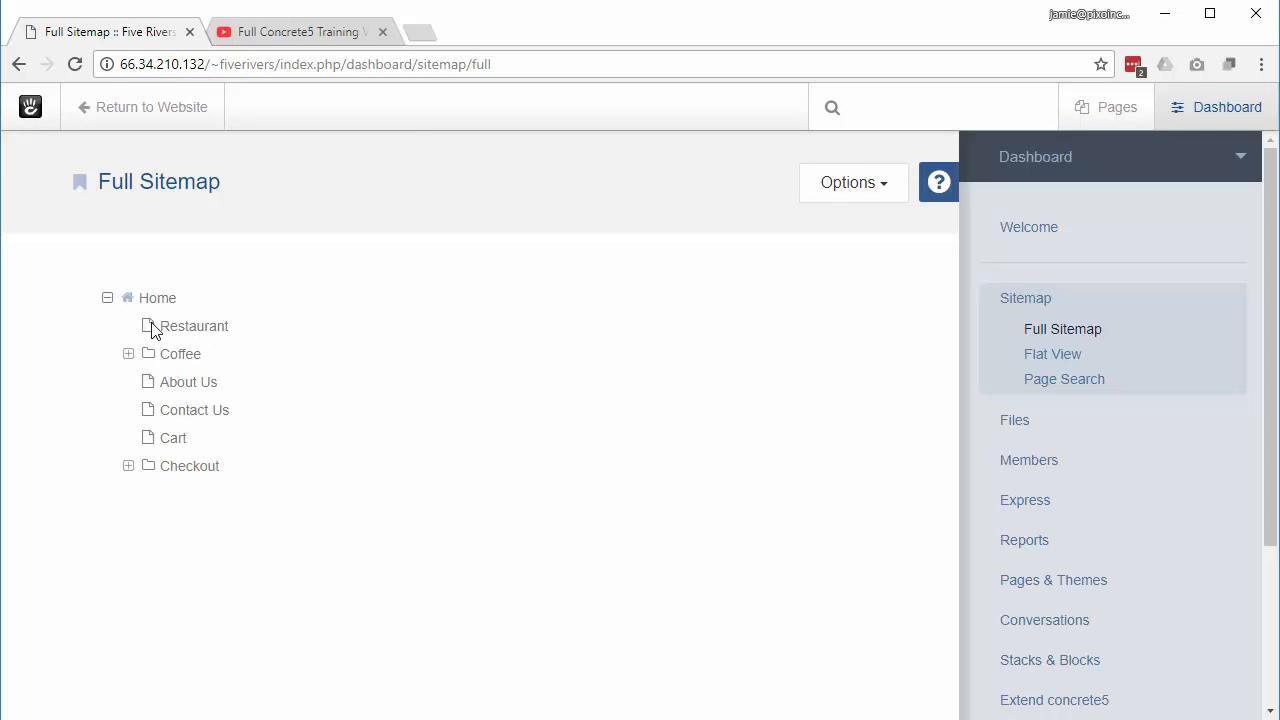
drag(155, 331, 168, 368)
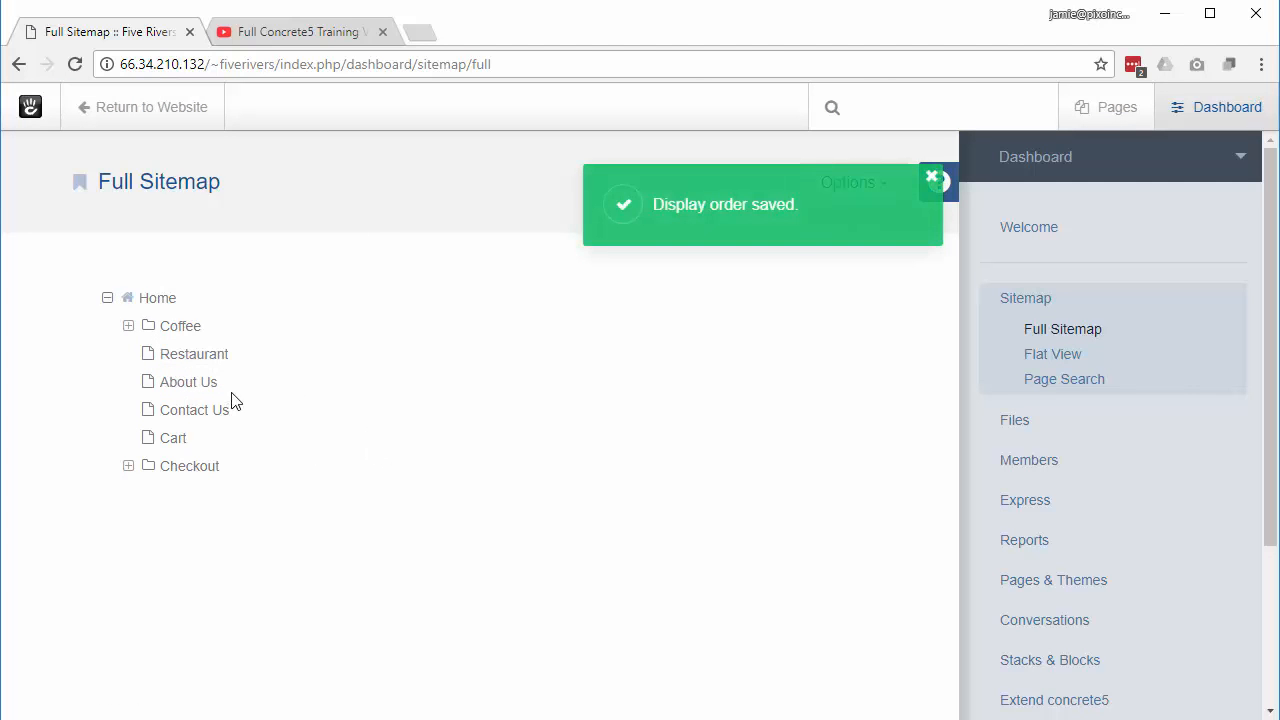
click(181, 326)
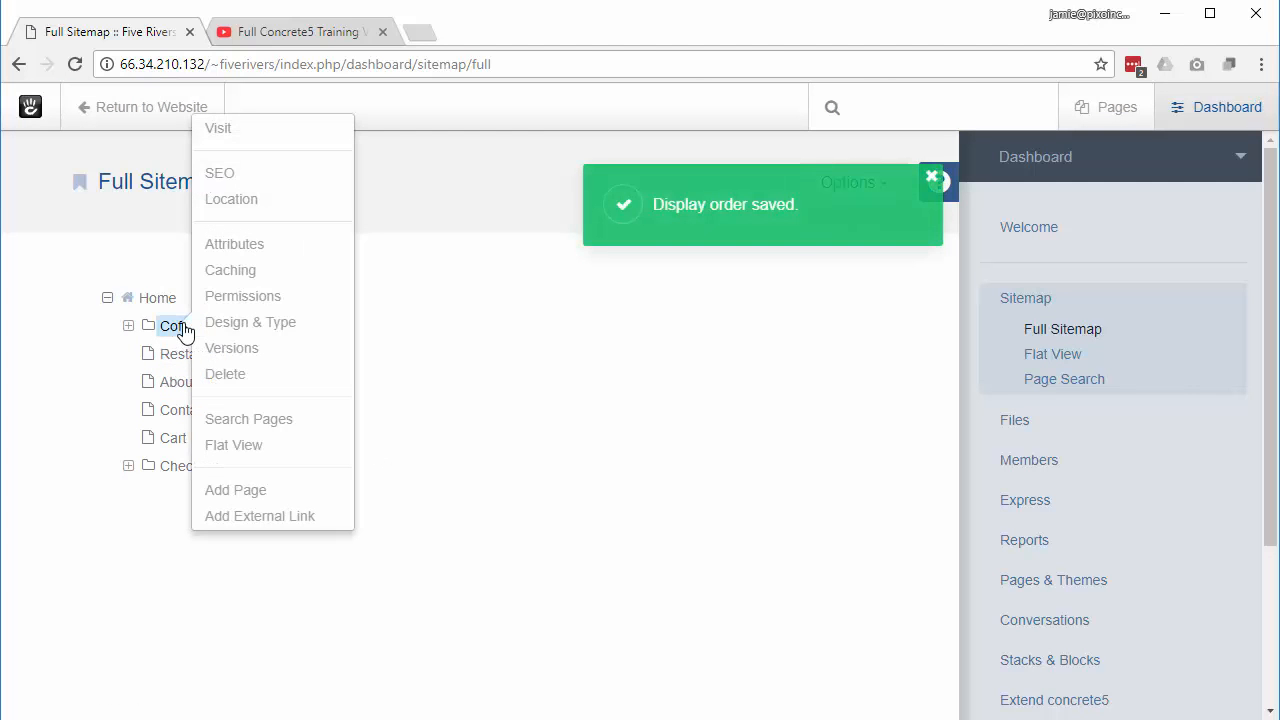
click(241, 247)
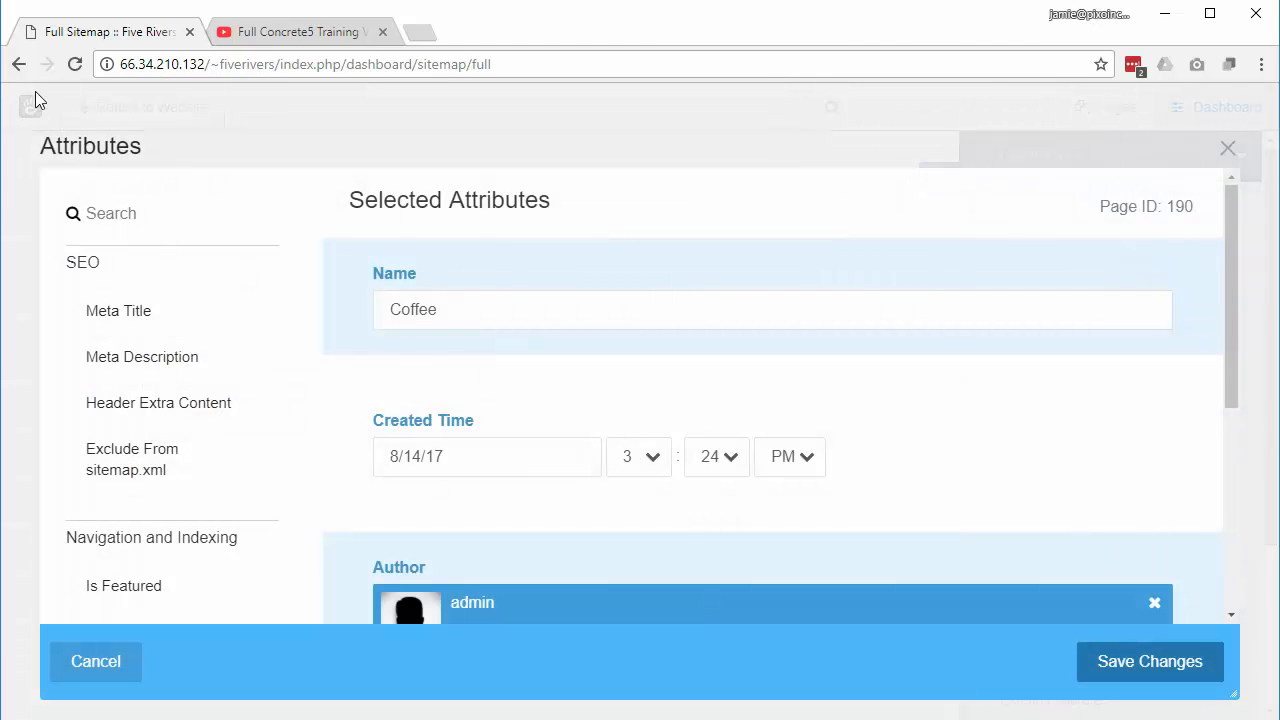
click(20, 65)
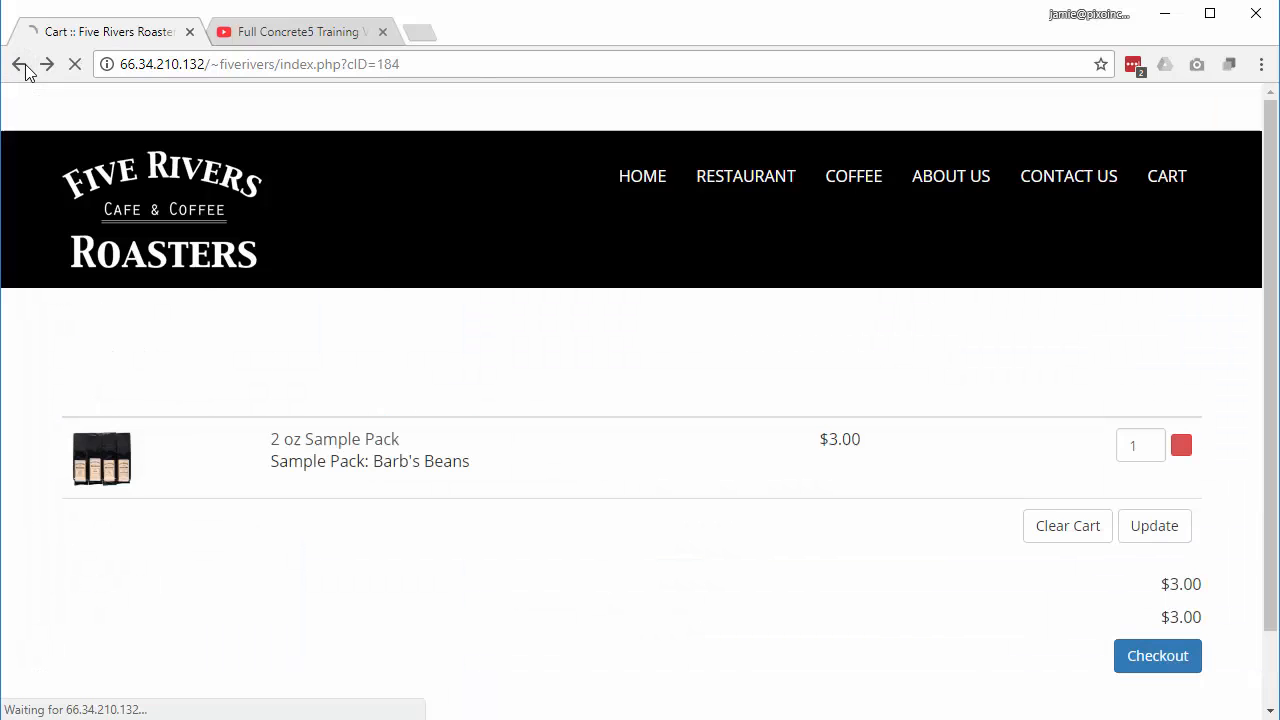
click(1166, 116)
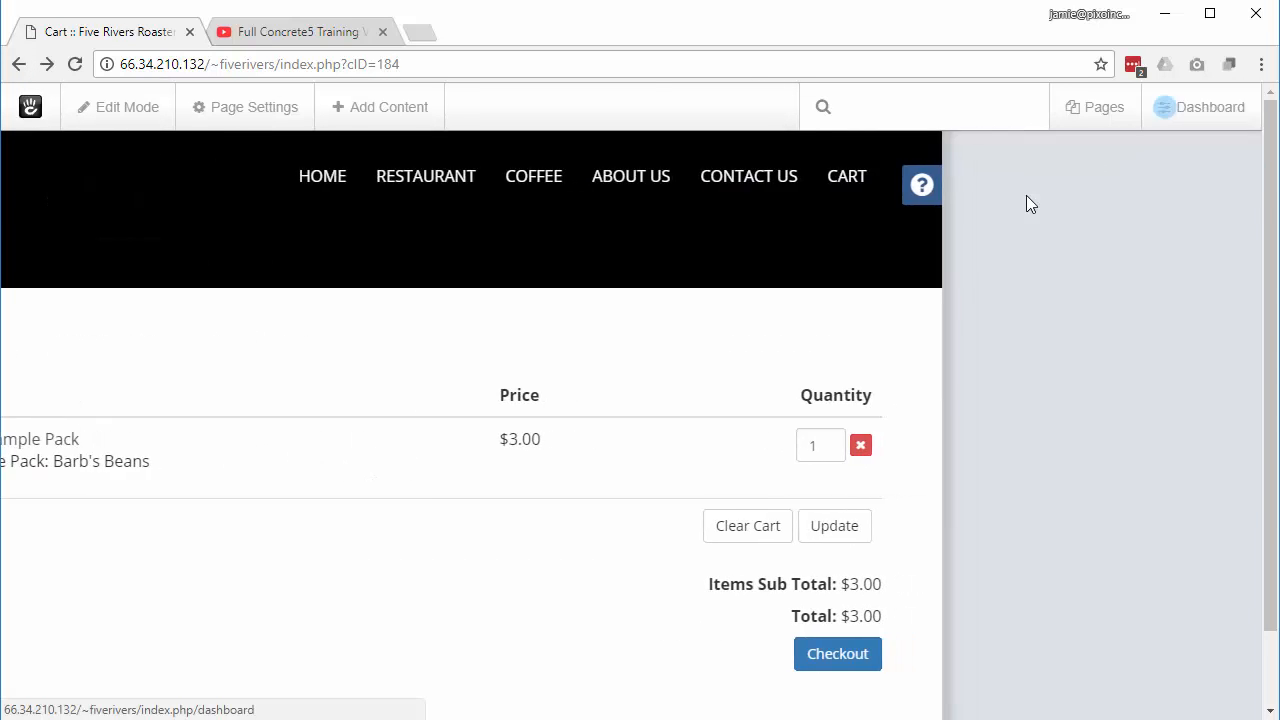
click(1108, 230)
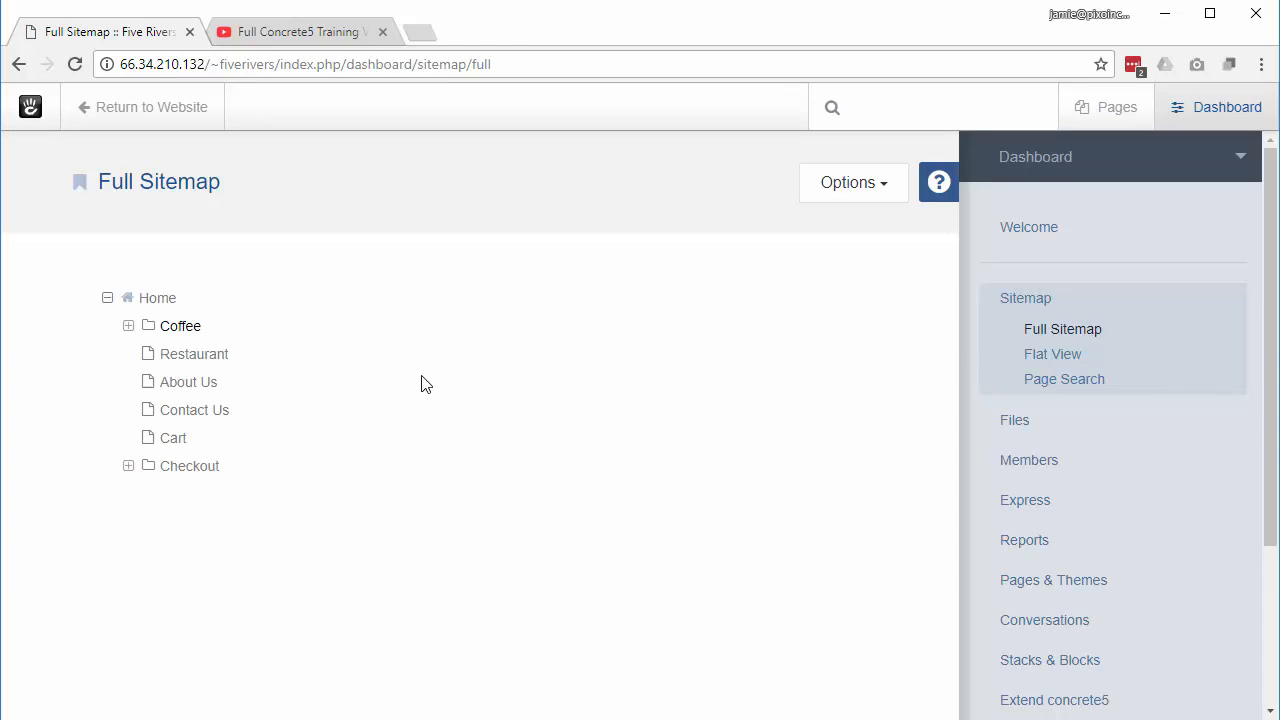
click(176, 330)
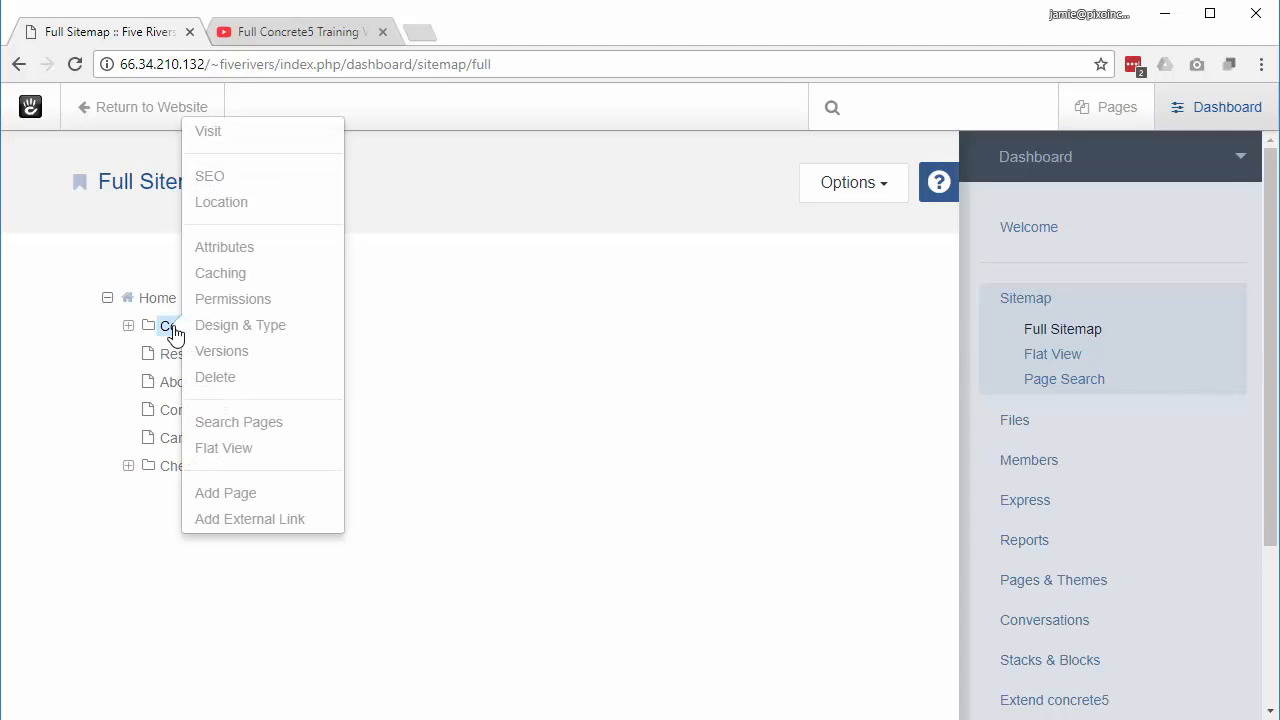
click(249, 207)
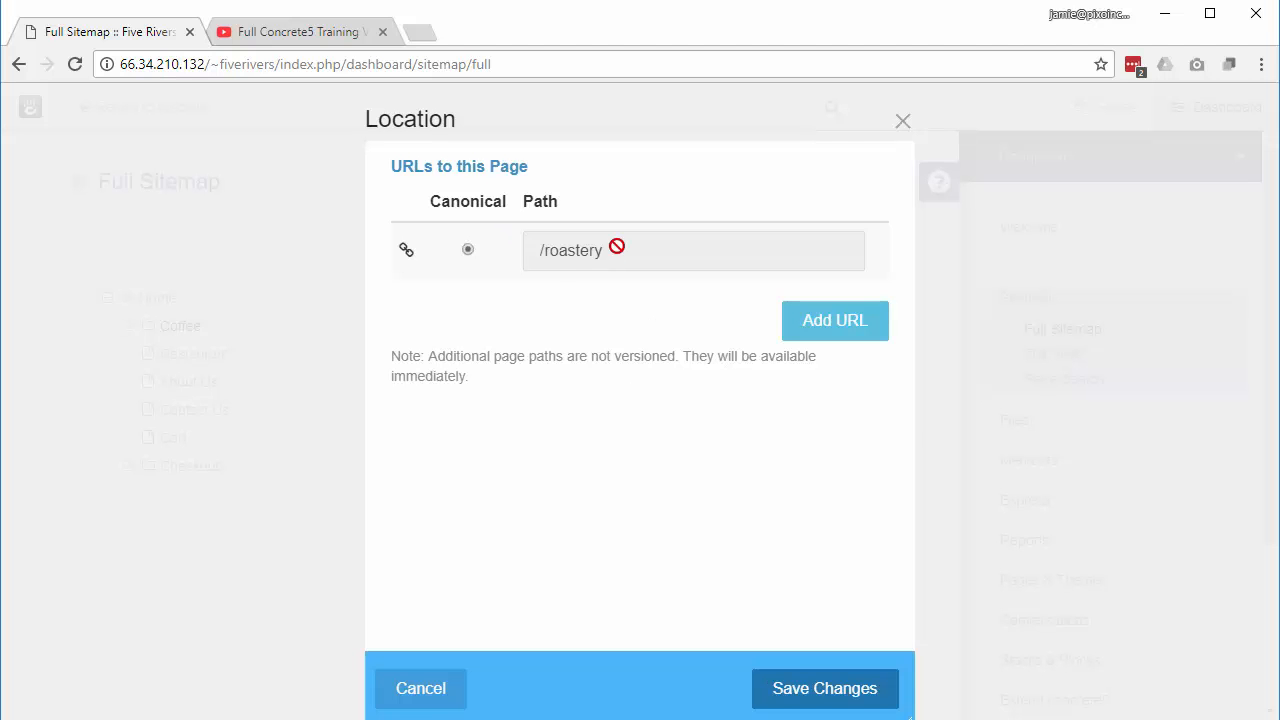
click(413, 695)
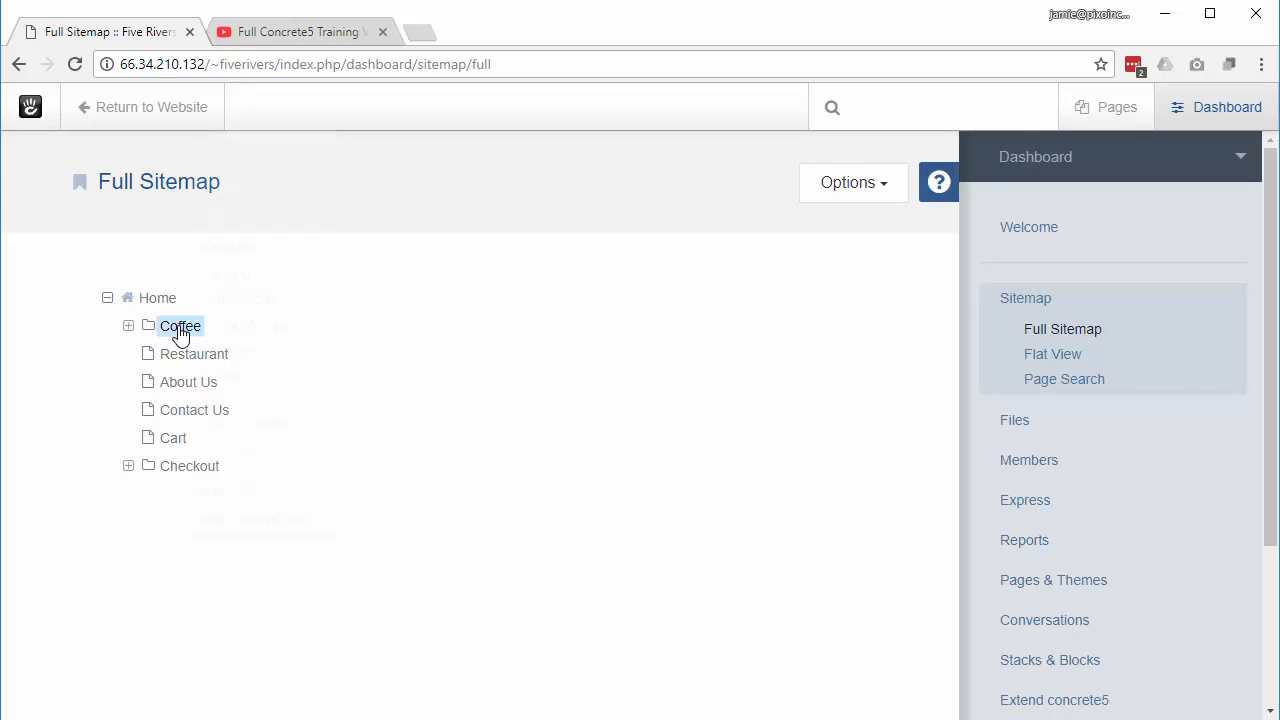
Step: Add the Exclude From Nav attribute to the Coffee page and save its attributes
click(180, 335)
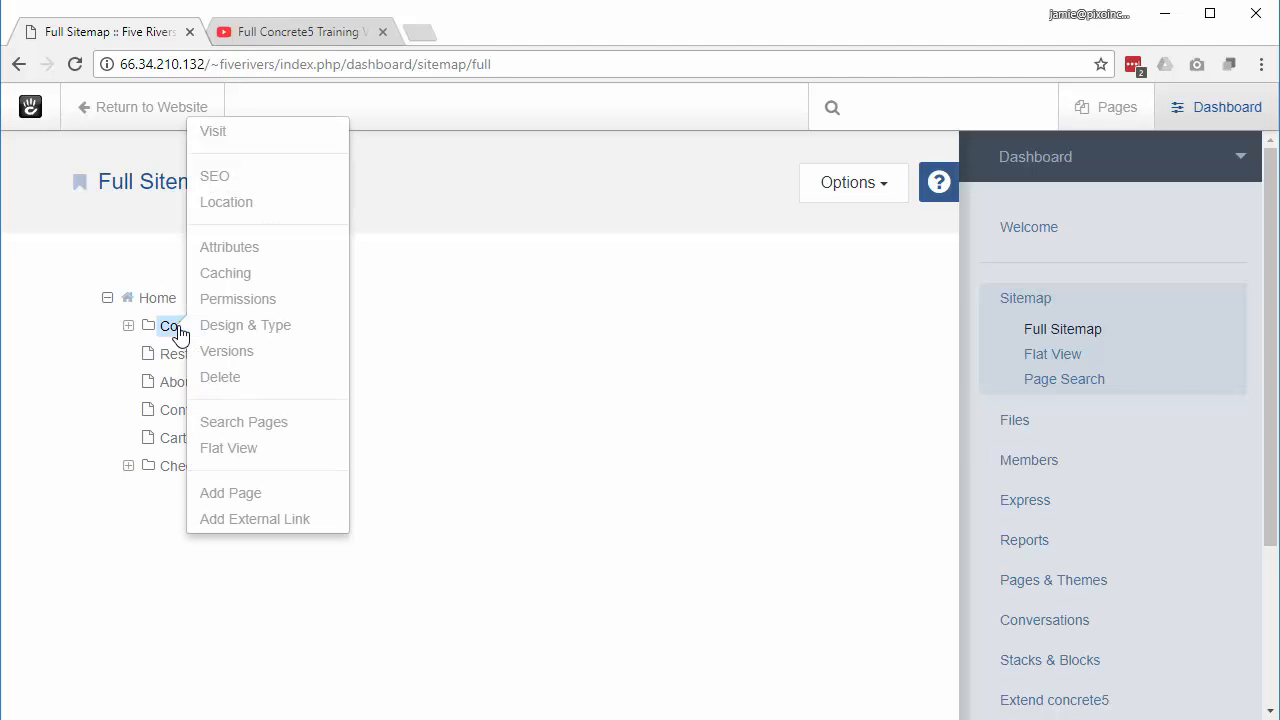
click(268, 253)
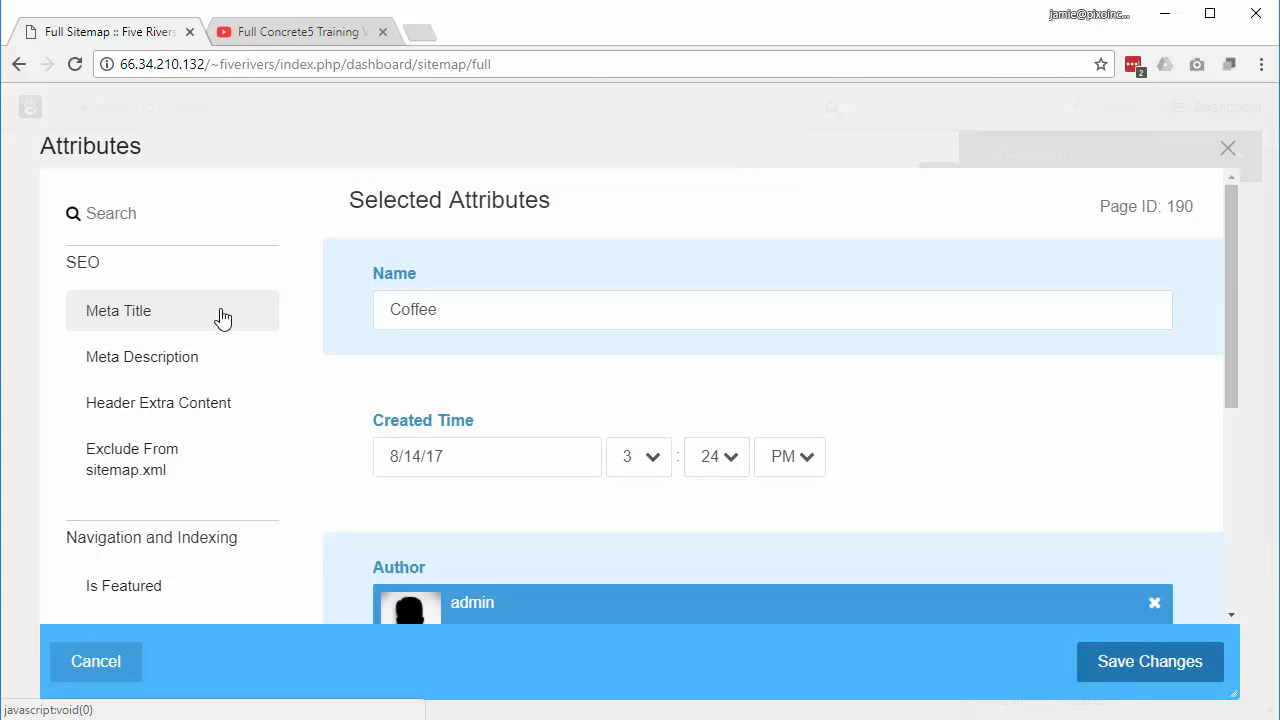
scroll(220, 317, down, 3)
scroll(224, 316, up, 1)
scroll(222, 317, down, 1)
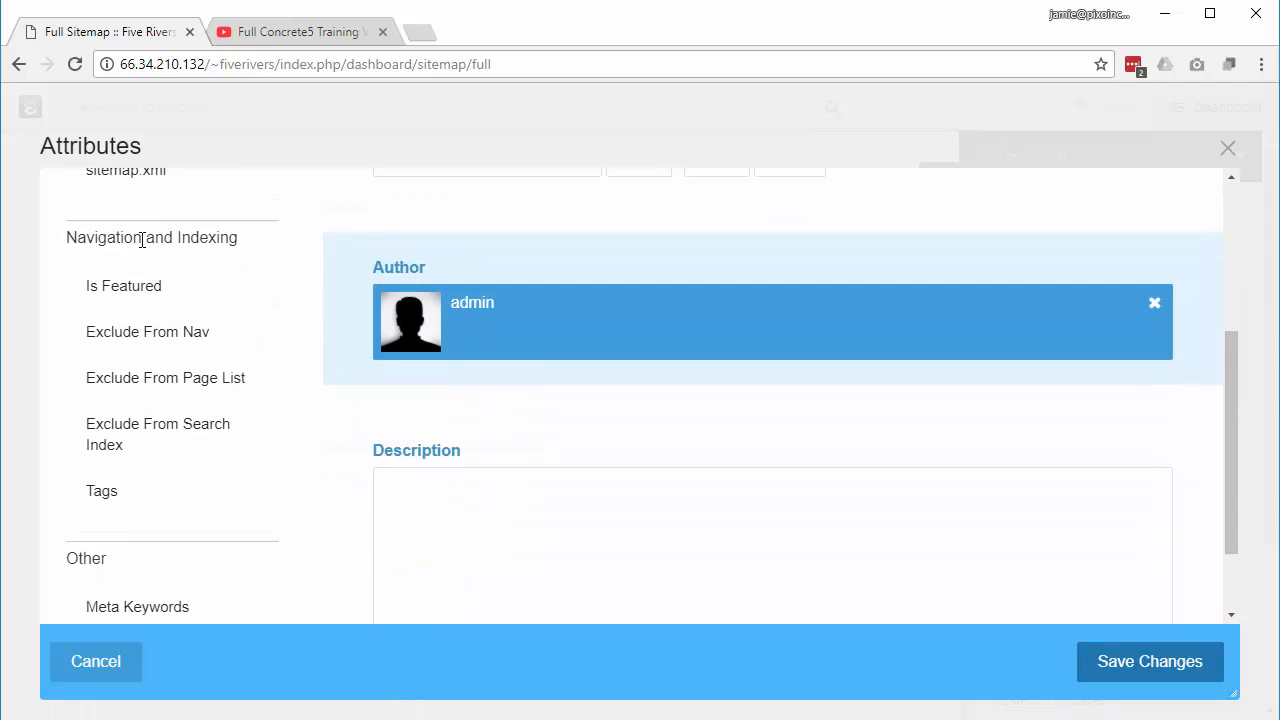
scroll(236, 494, down, 1)
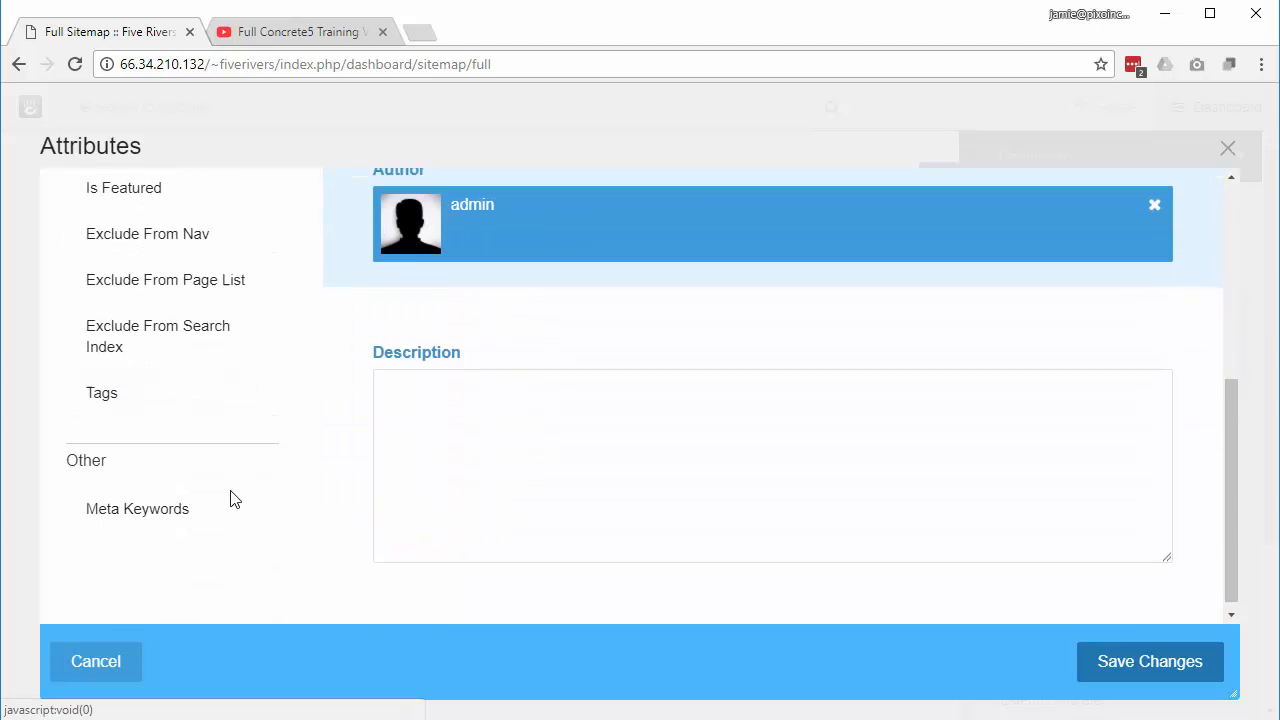
click(160, 235)
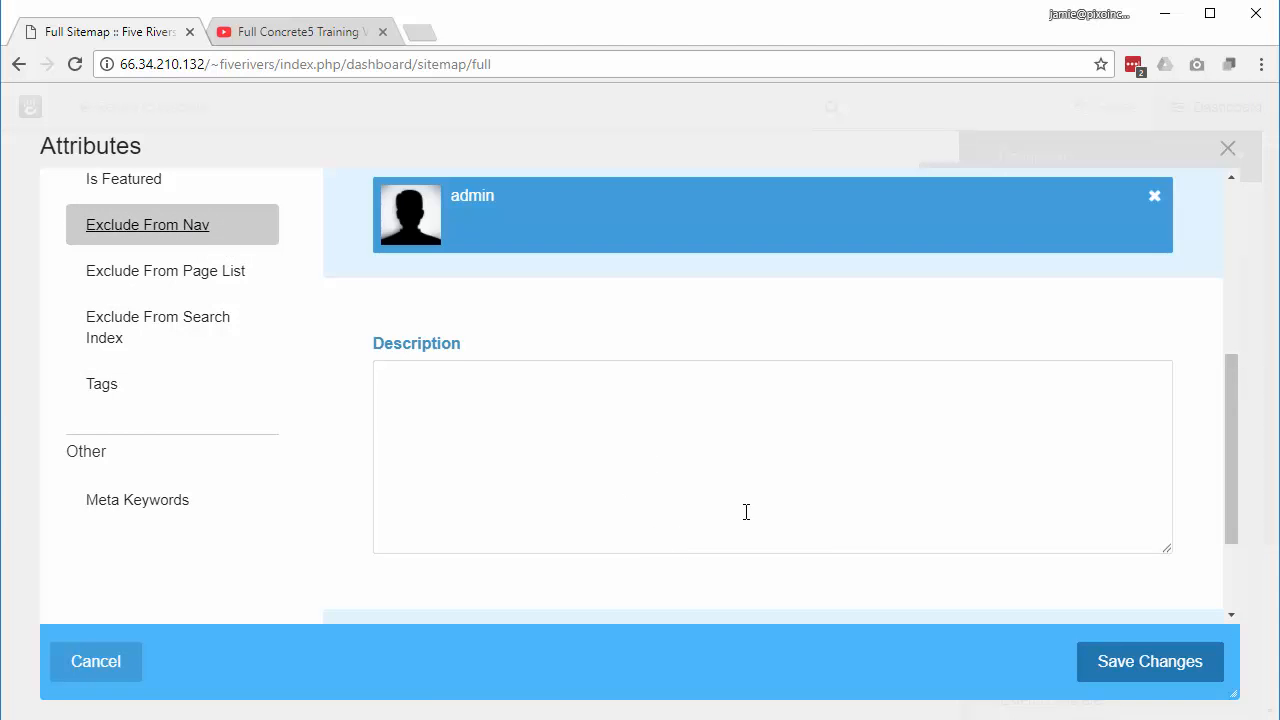
scroll(746, 512, down, 2)
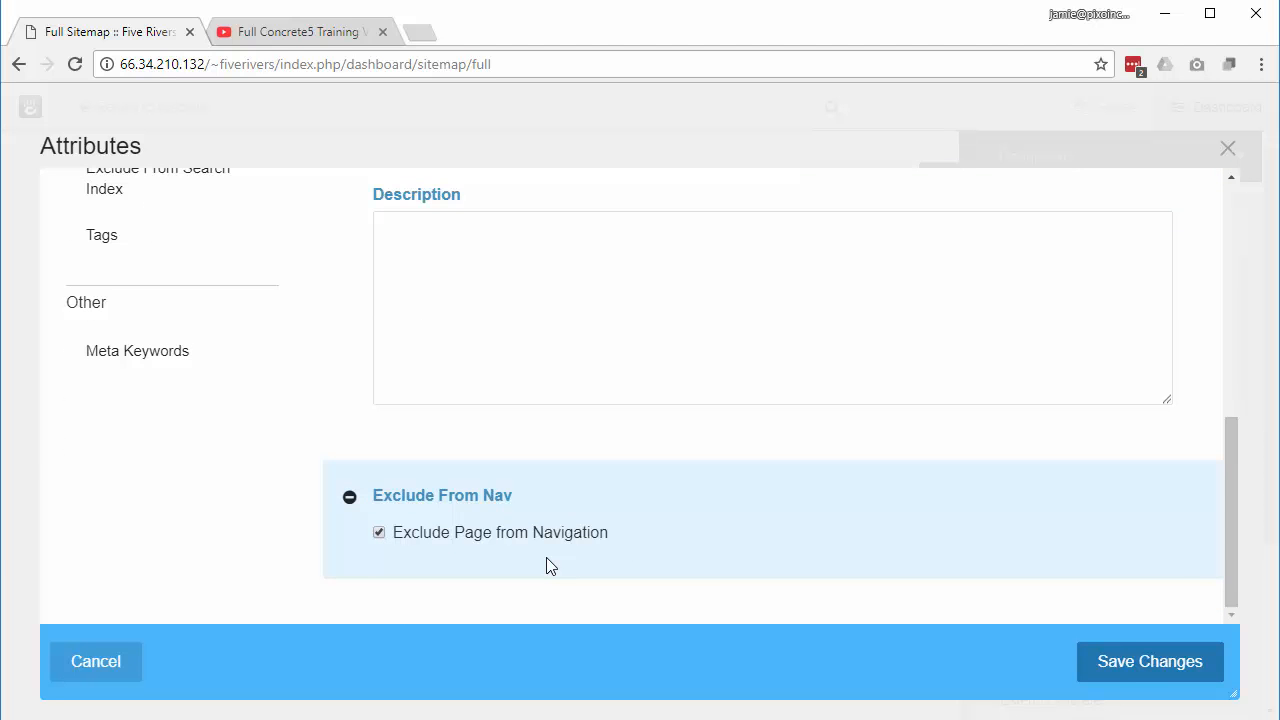
click(1183, 665)
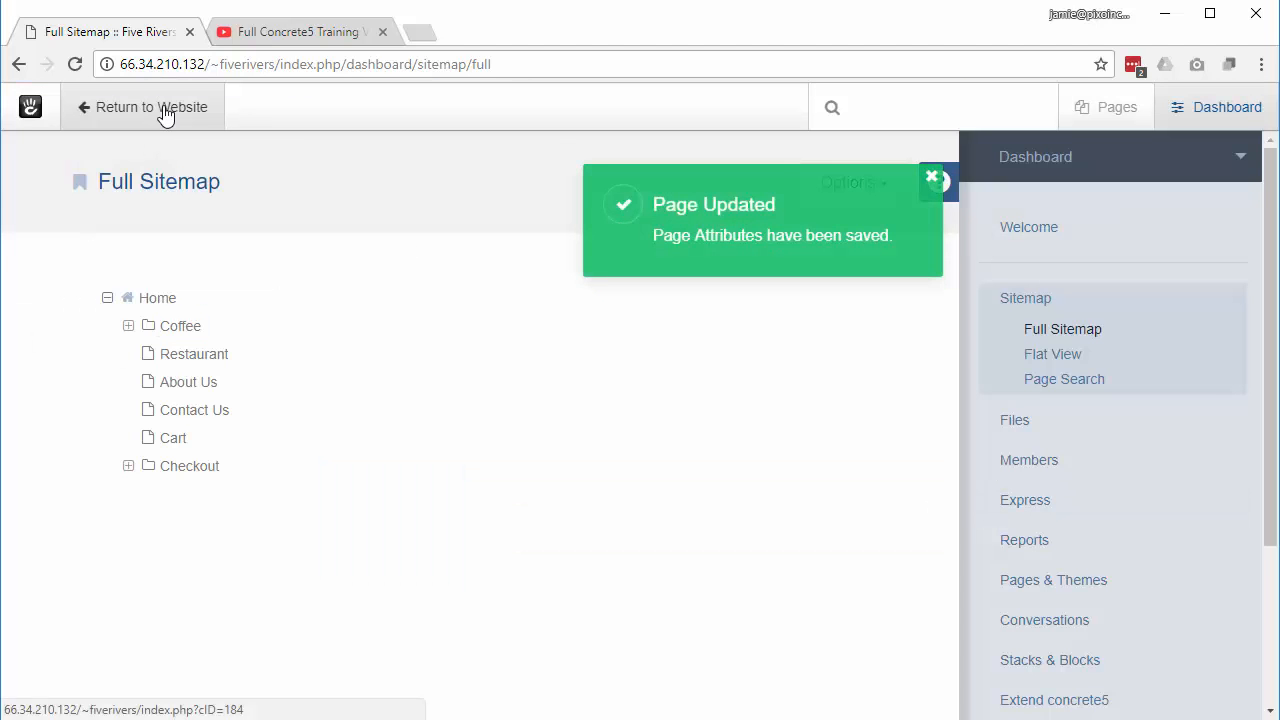
Step: Reopen Coffee's attributes from the full sitemap and save the Exclude From Nav setting again
click(165, 113)
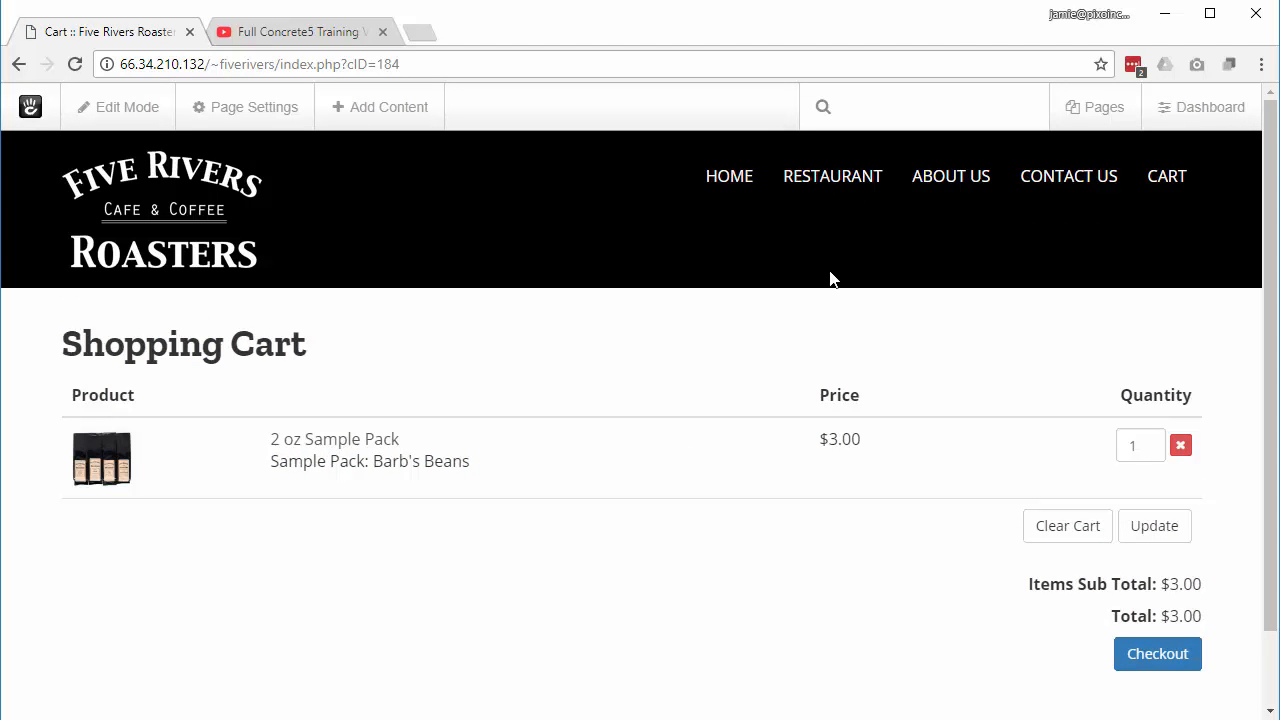
click(1219, 128)
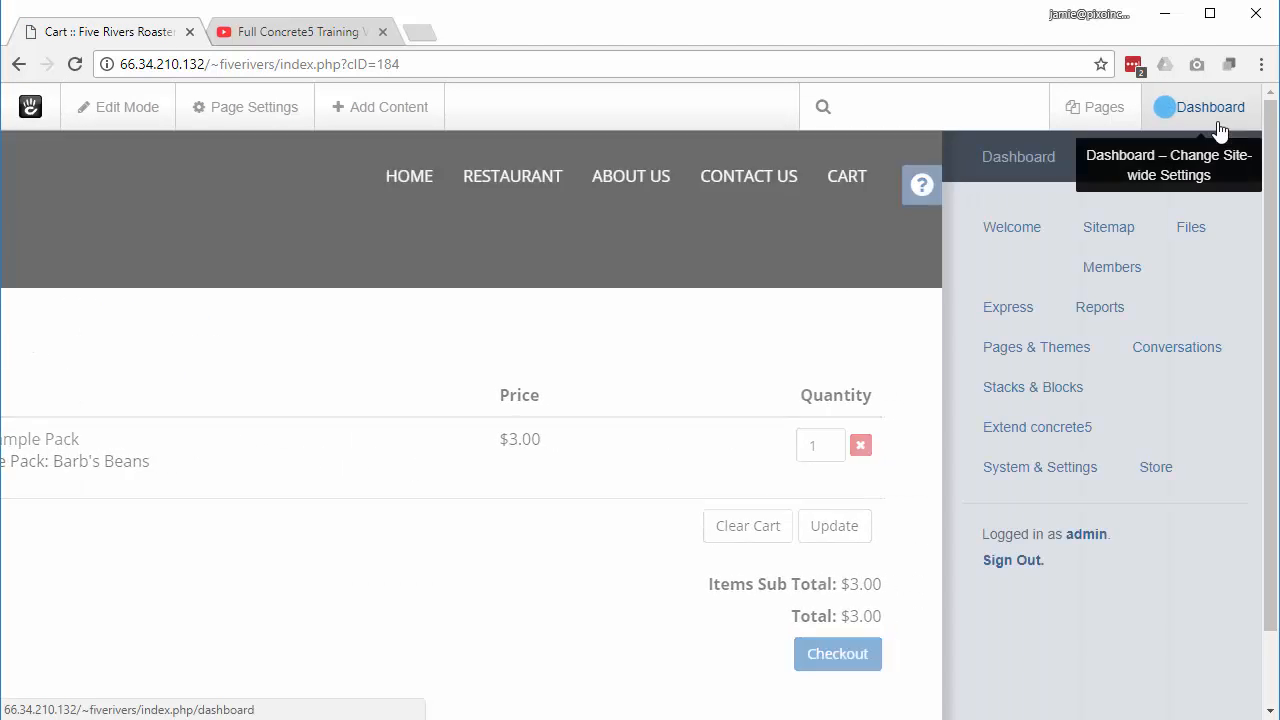
click(1116, 240)
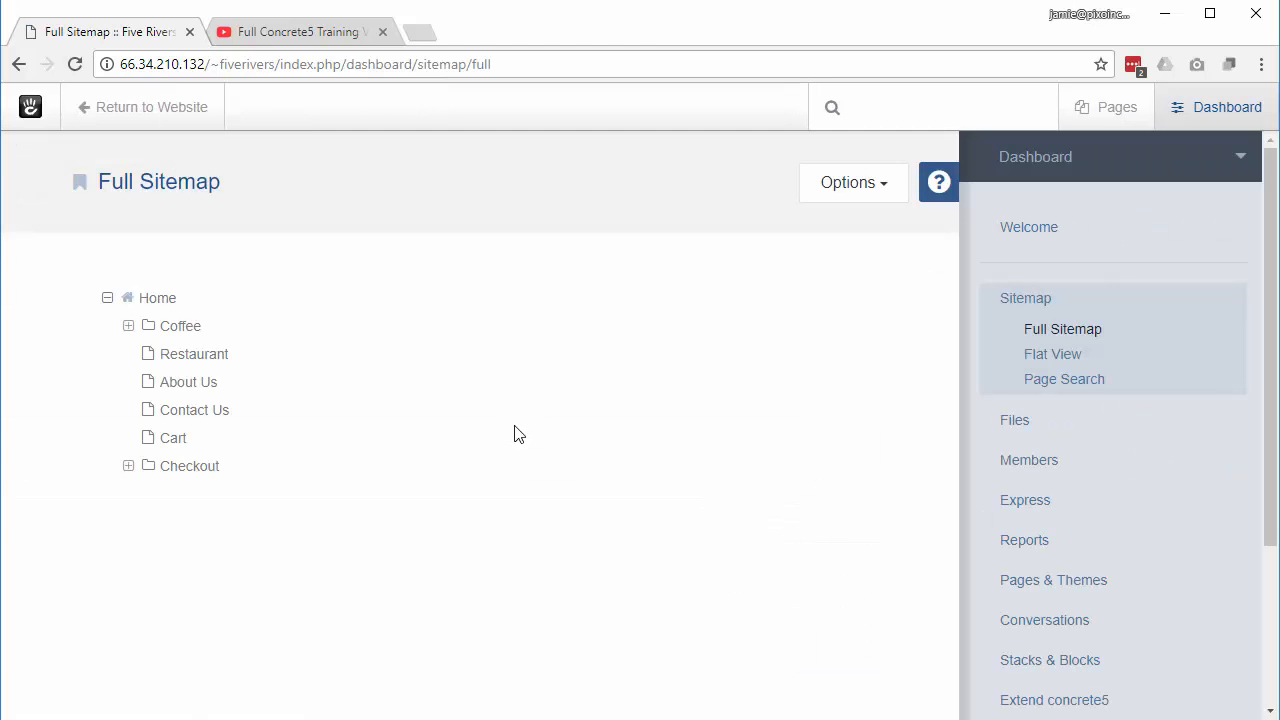
click(181, 330)
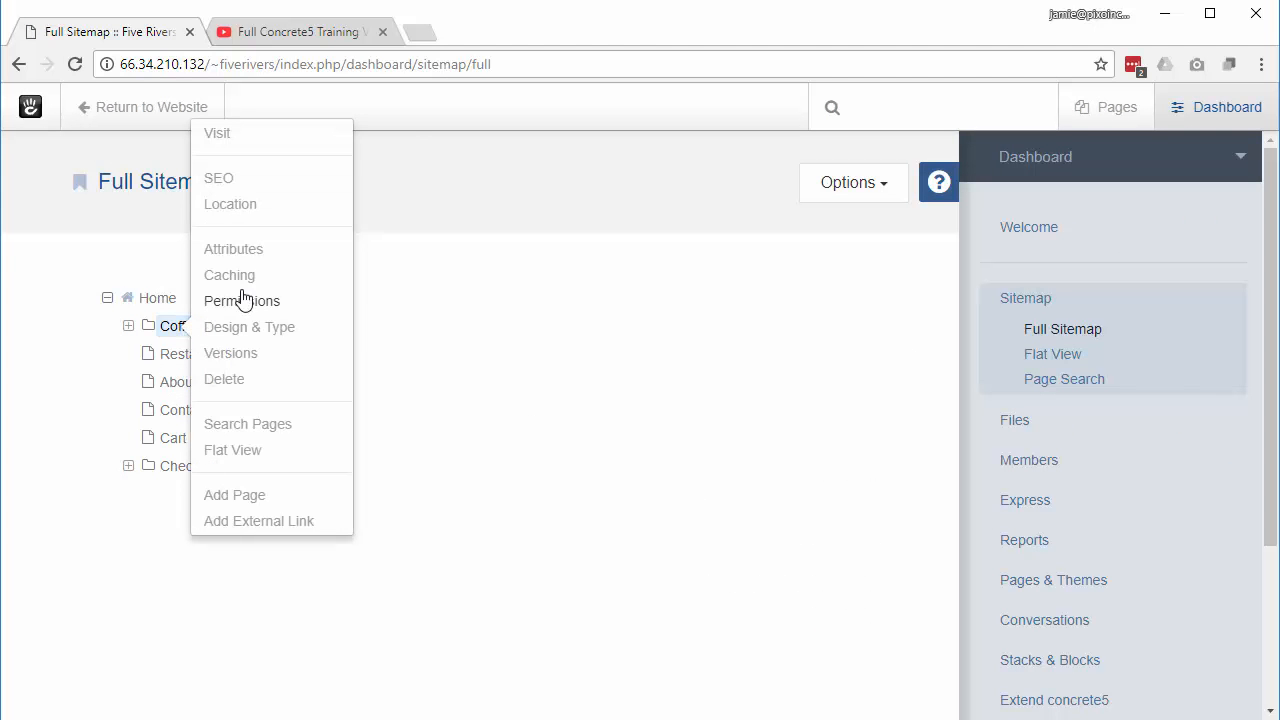
click(250, 250)
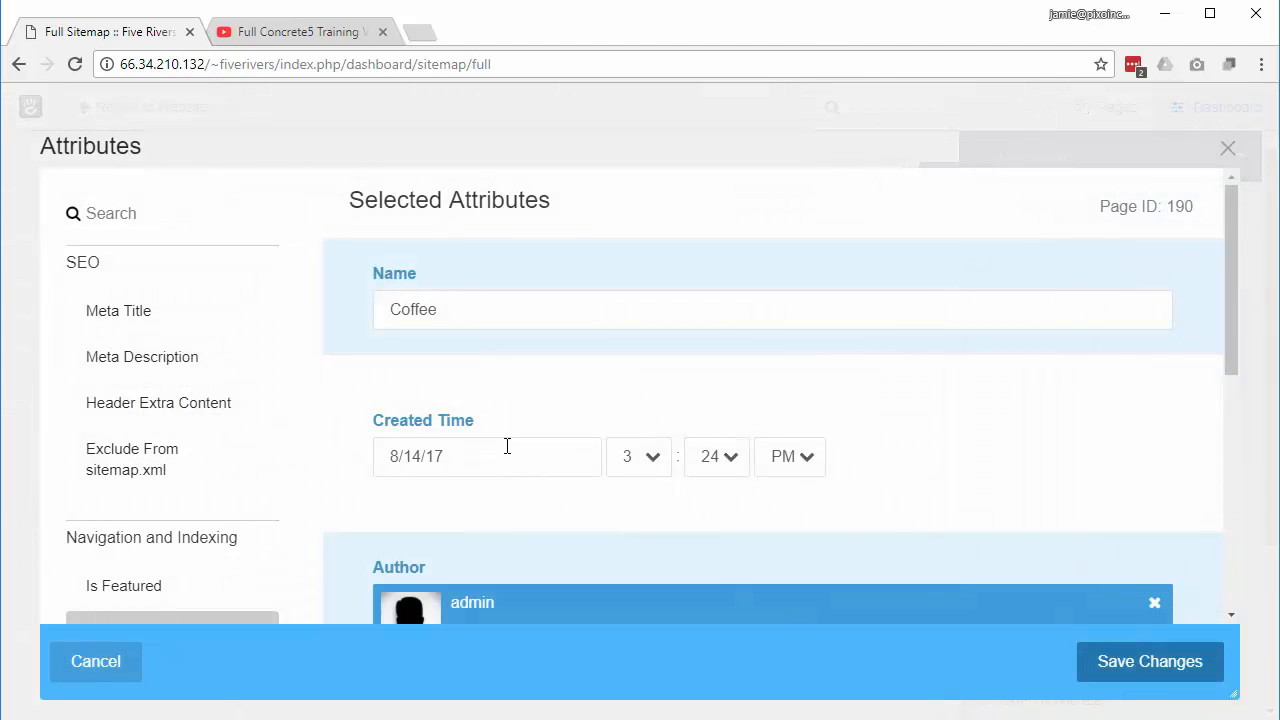
scroll(506, 449, down, 10)
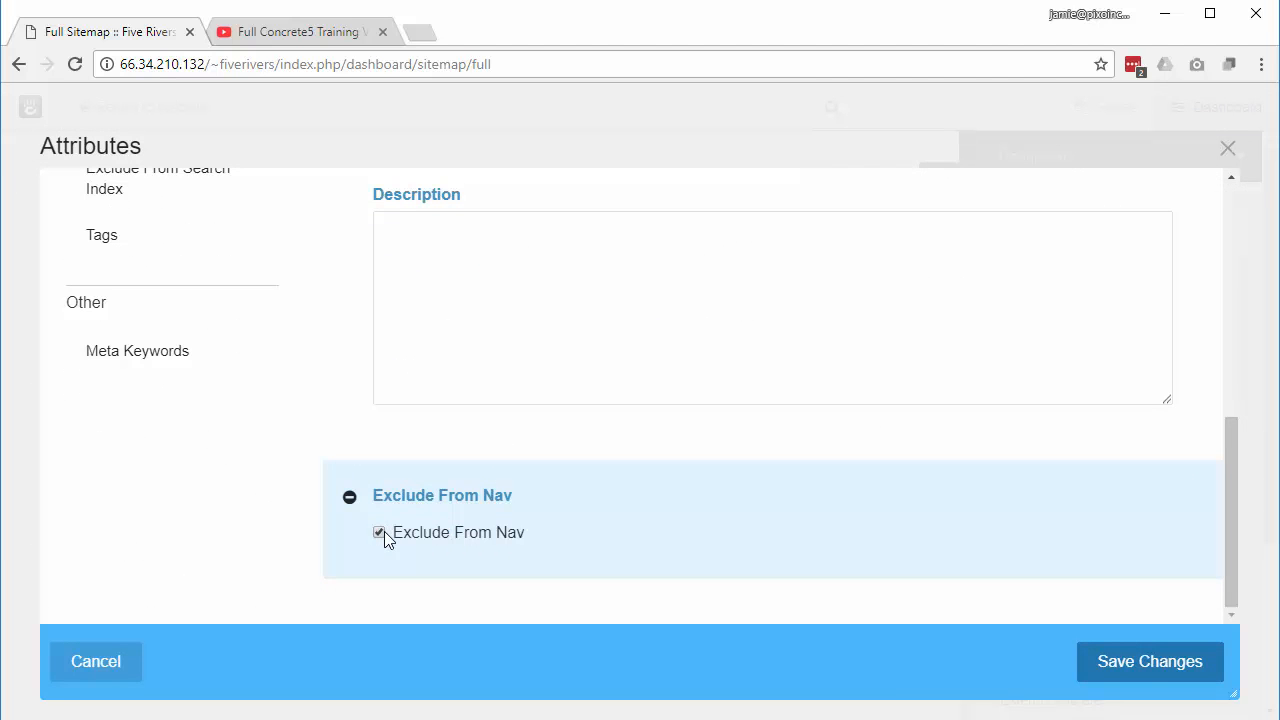
click(1160, 668)
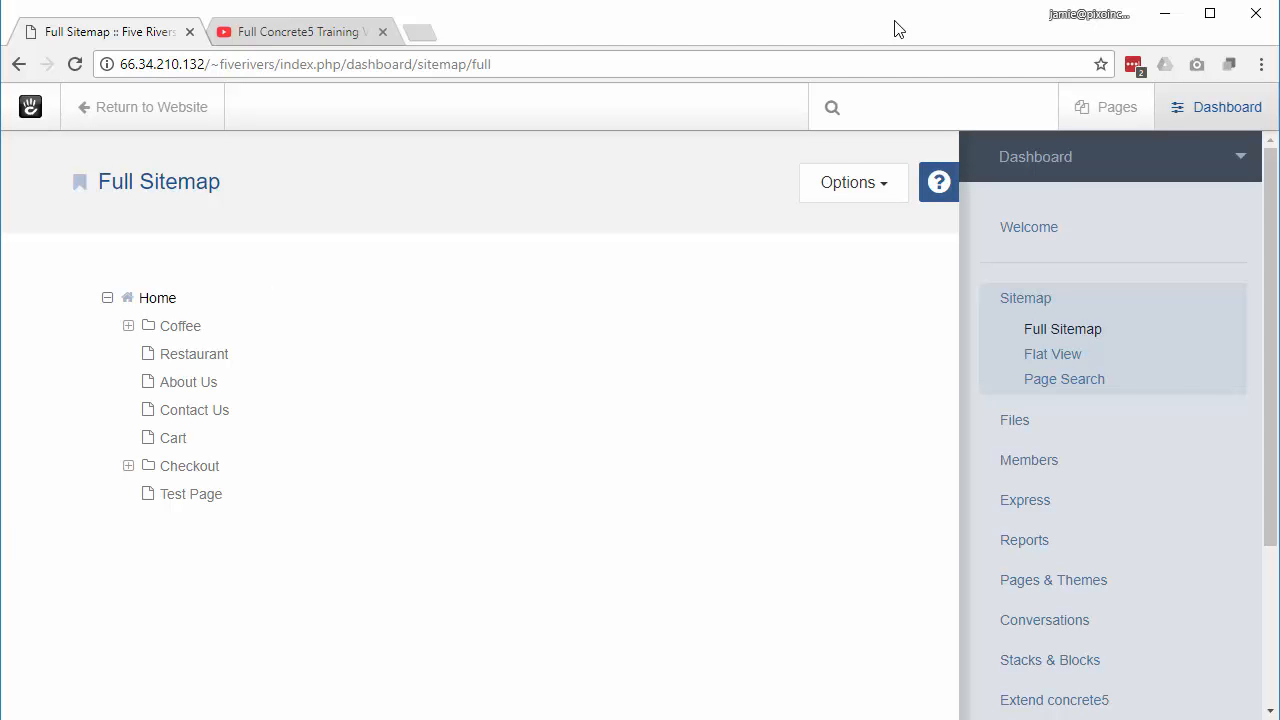
Step: Start a new standard Page under Home from the sitemap
click(157, 299)
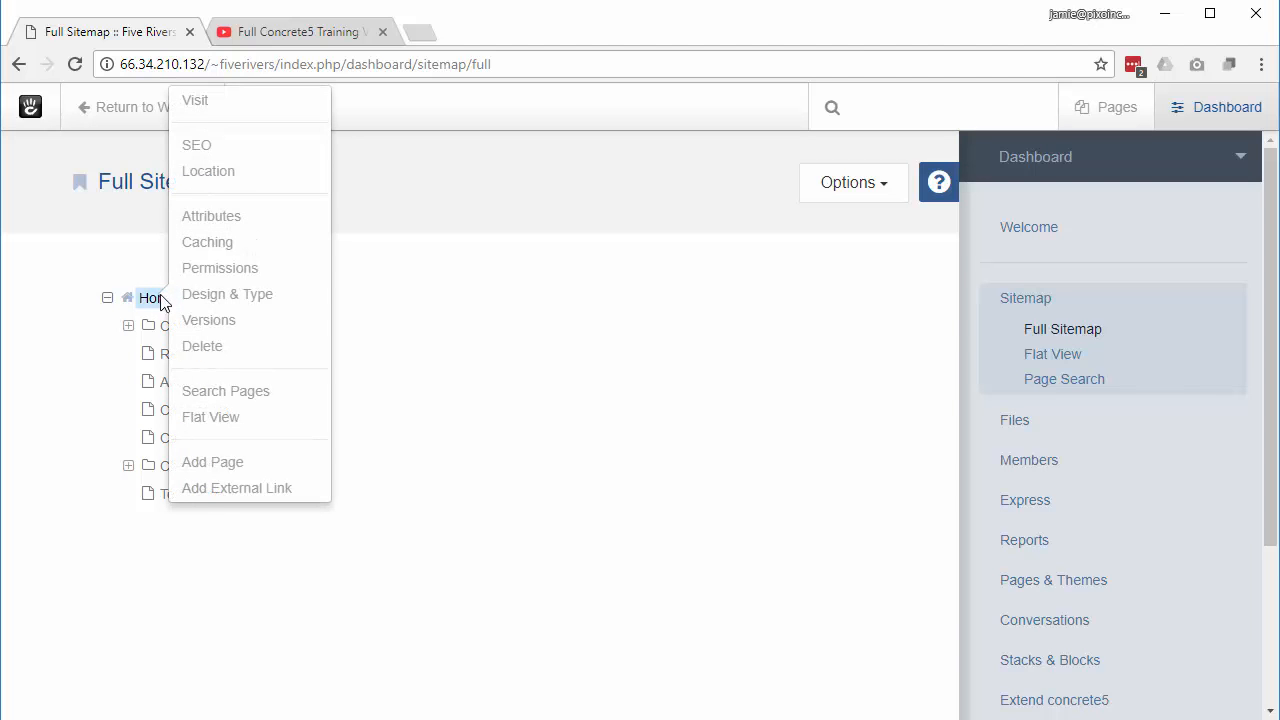
click(232, 468)
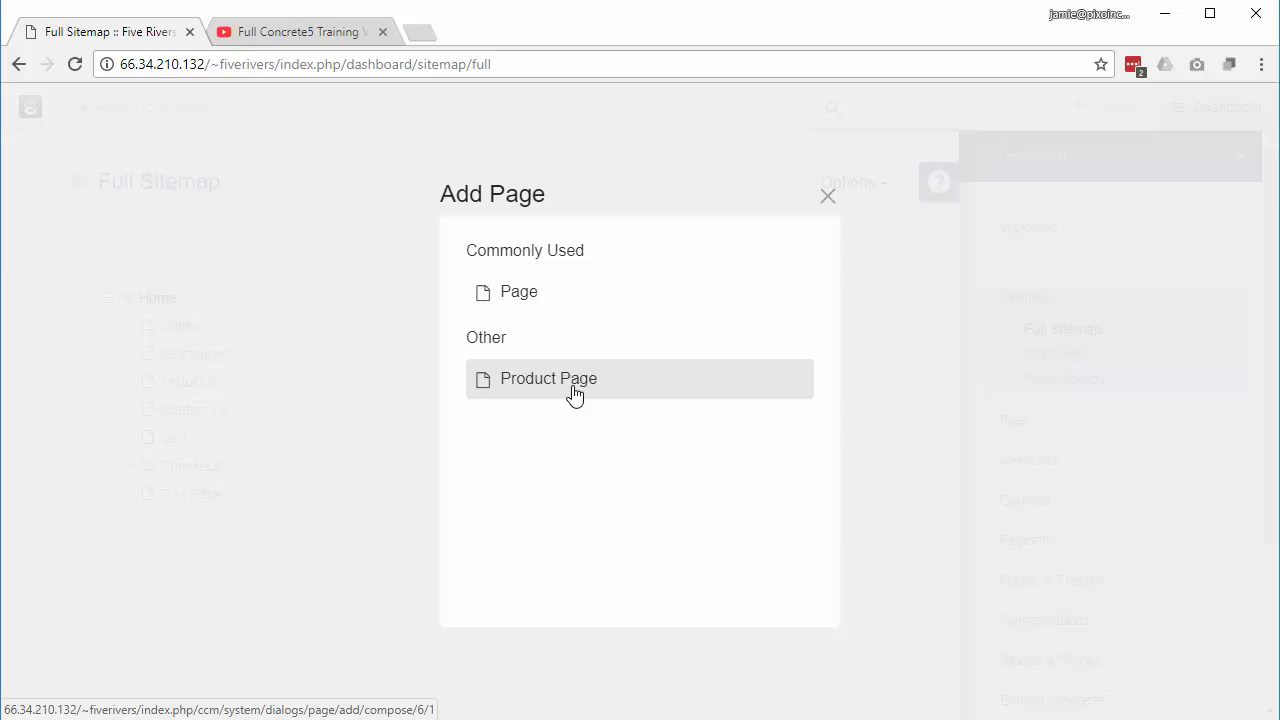
click(533, 300)
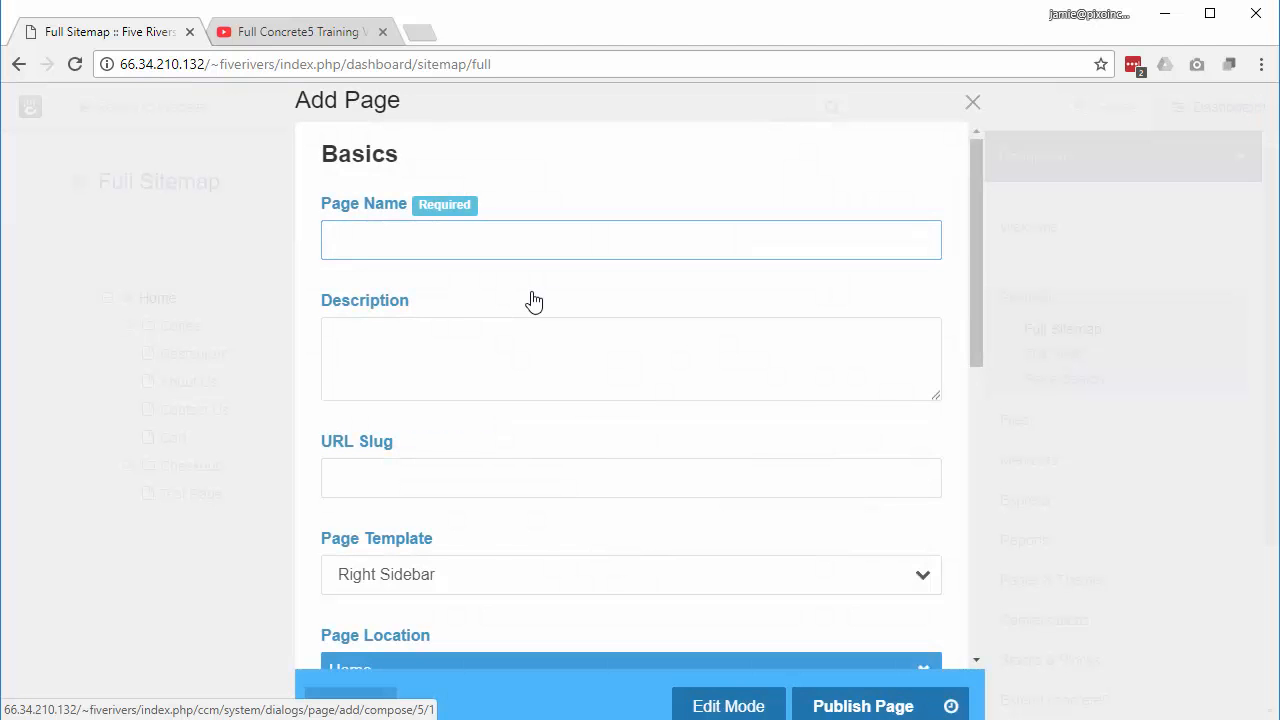
Step: Name the new page 'Test Page', giving slug test-page, and bring up the template list
text(Test Page)
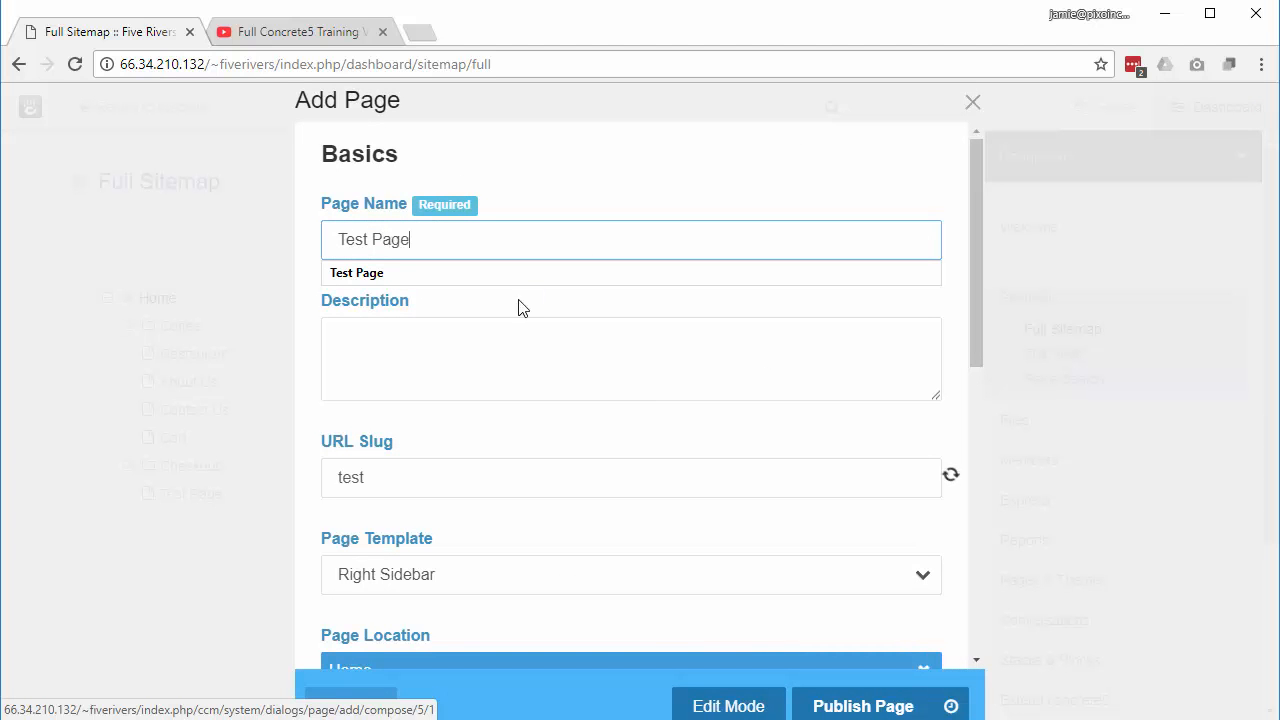
click(461, 360)
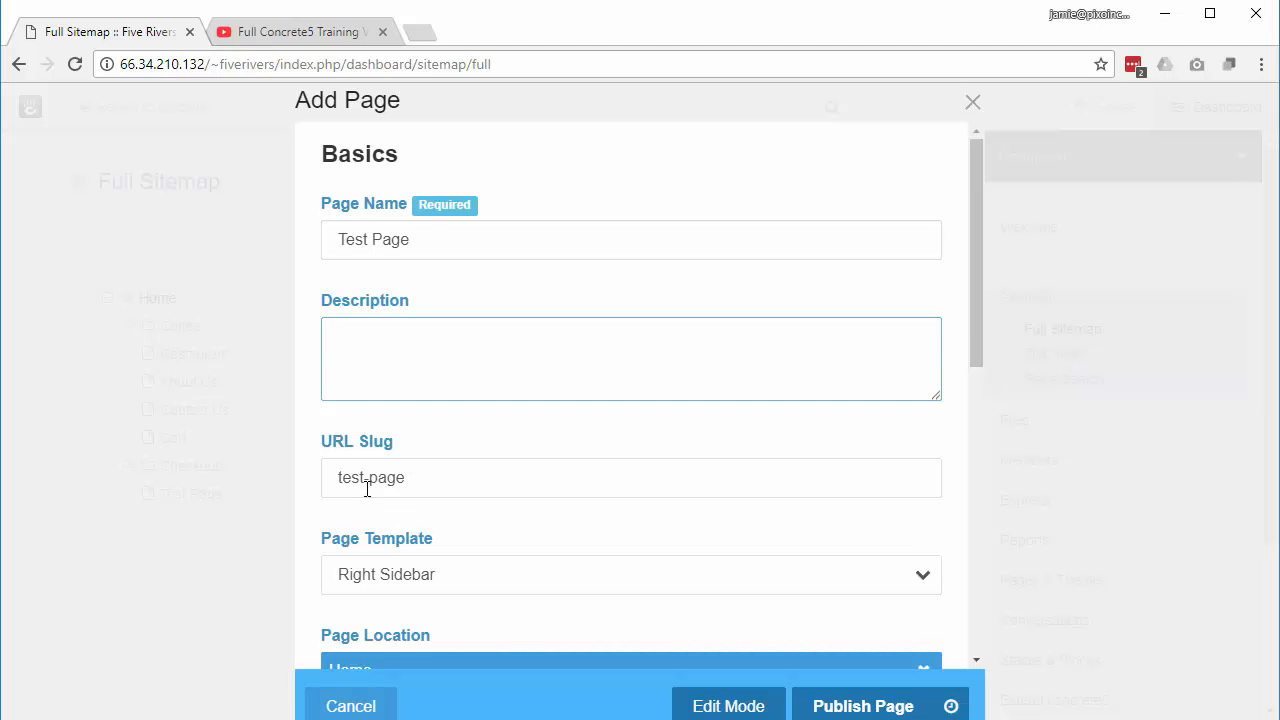
scroll(620, 486, down, 2)
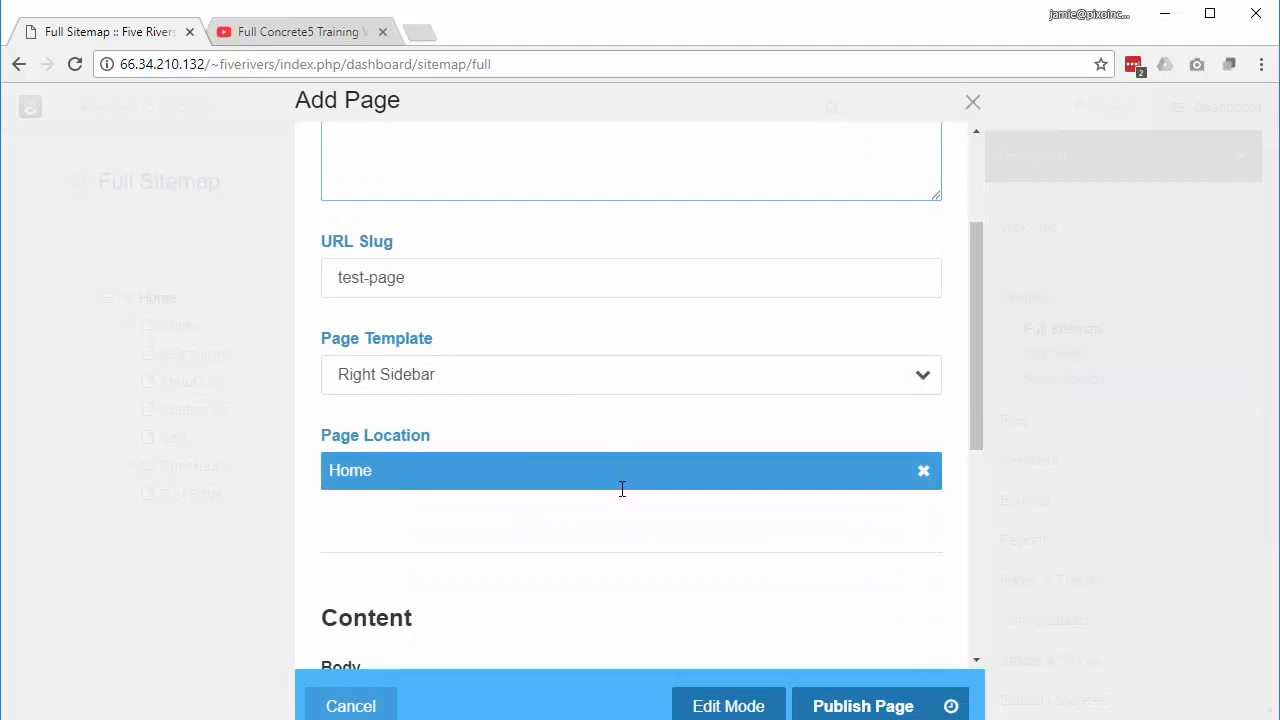
click(460, 383)
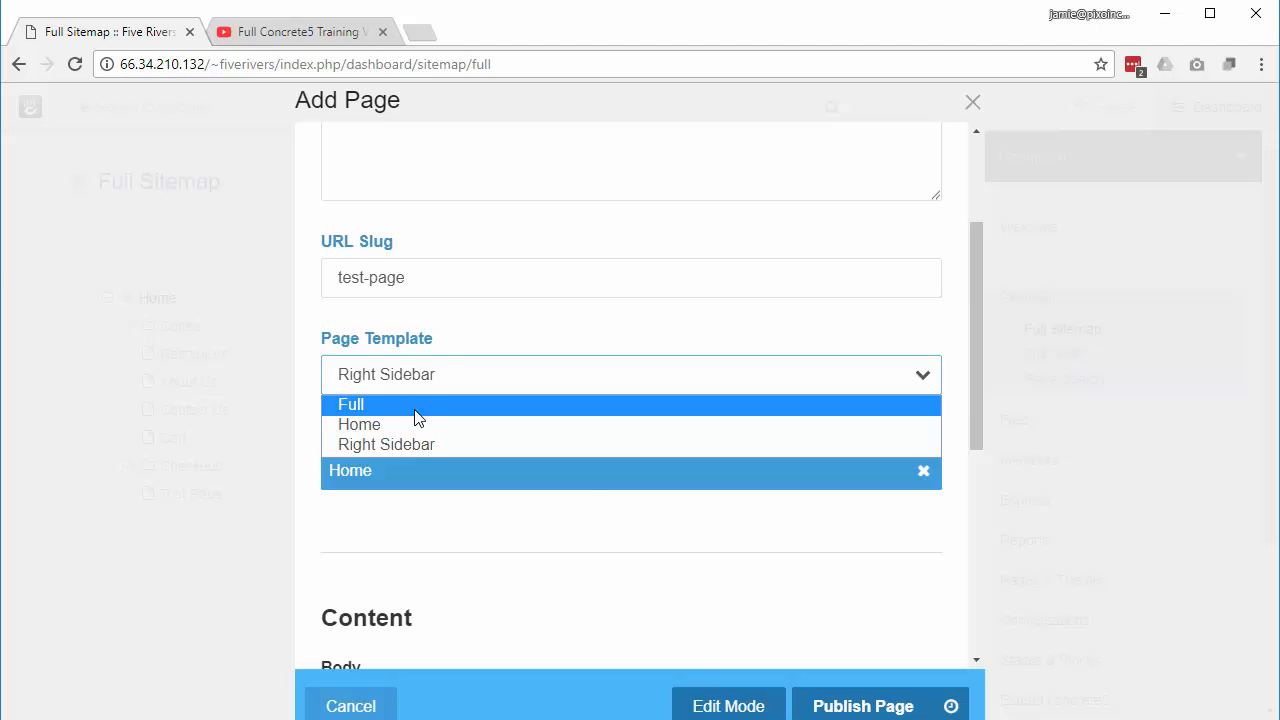
Step: Set the template to Full and publish Test Page
click(415, 407)
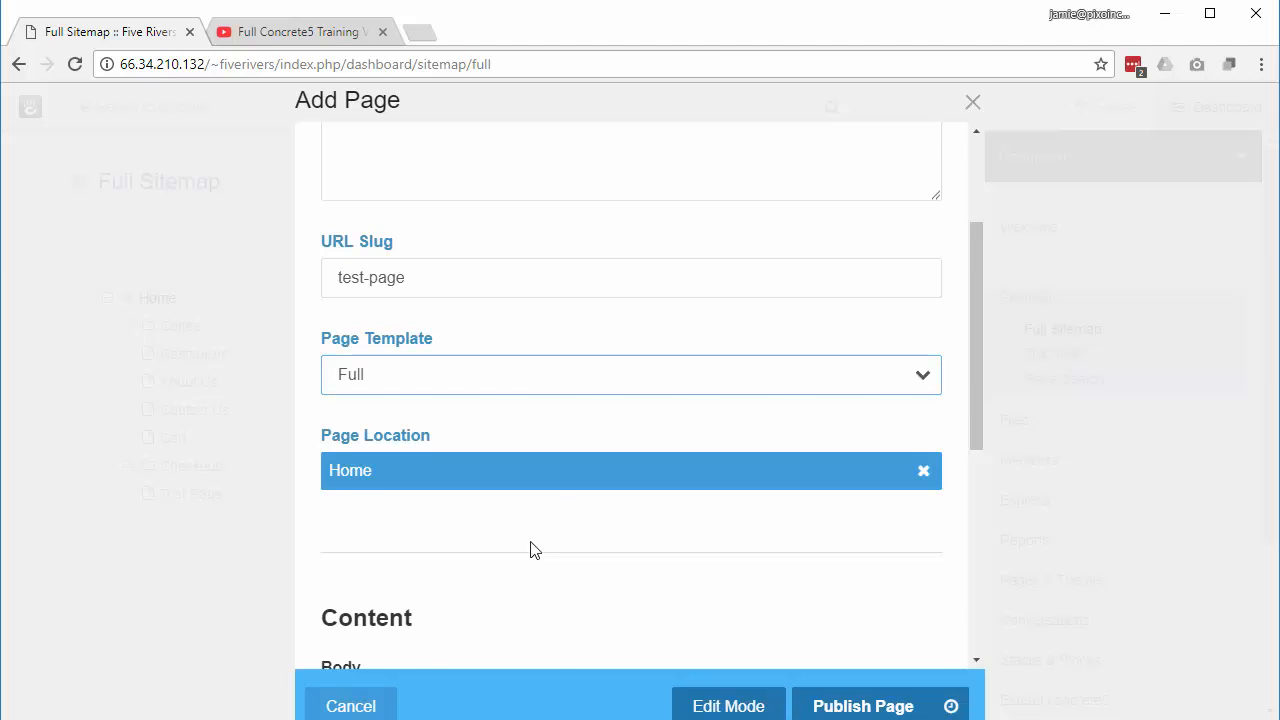
scroll(598, 532, down, 4)
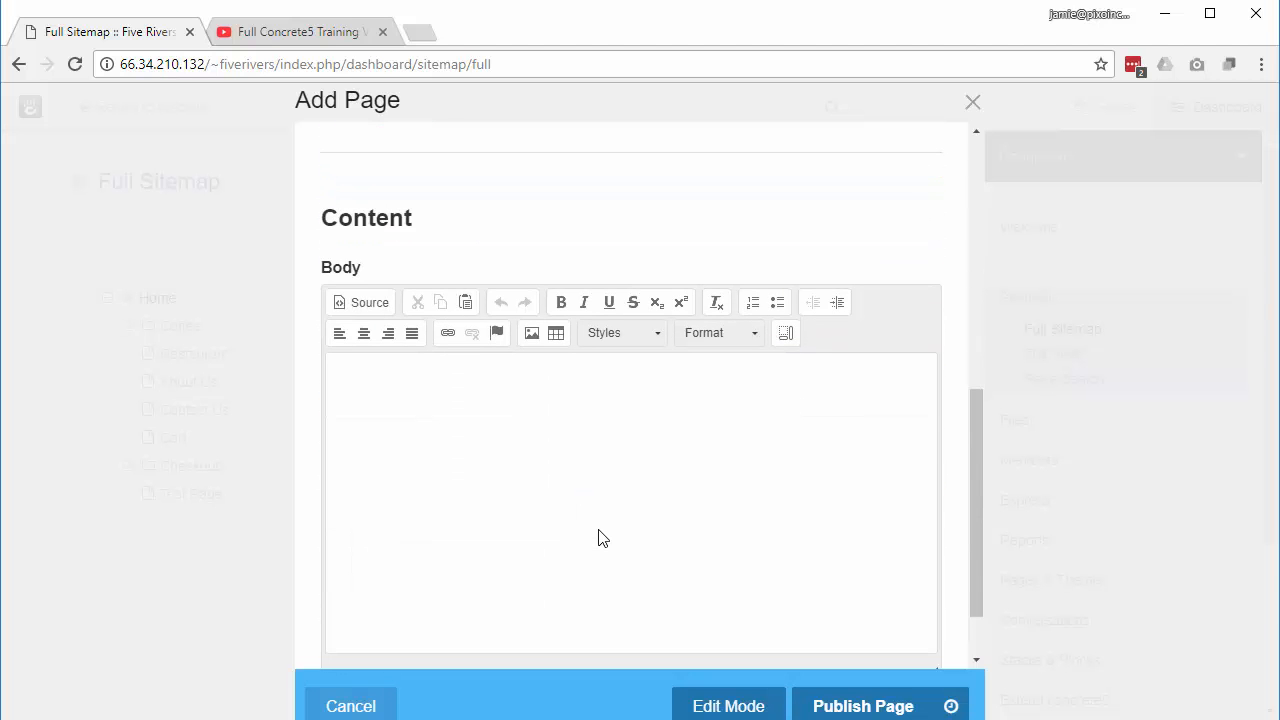
scroll(697, 531, down, 1)
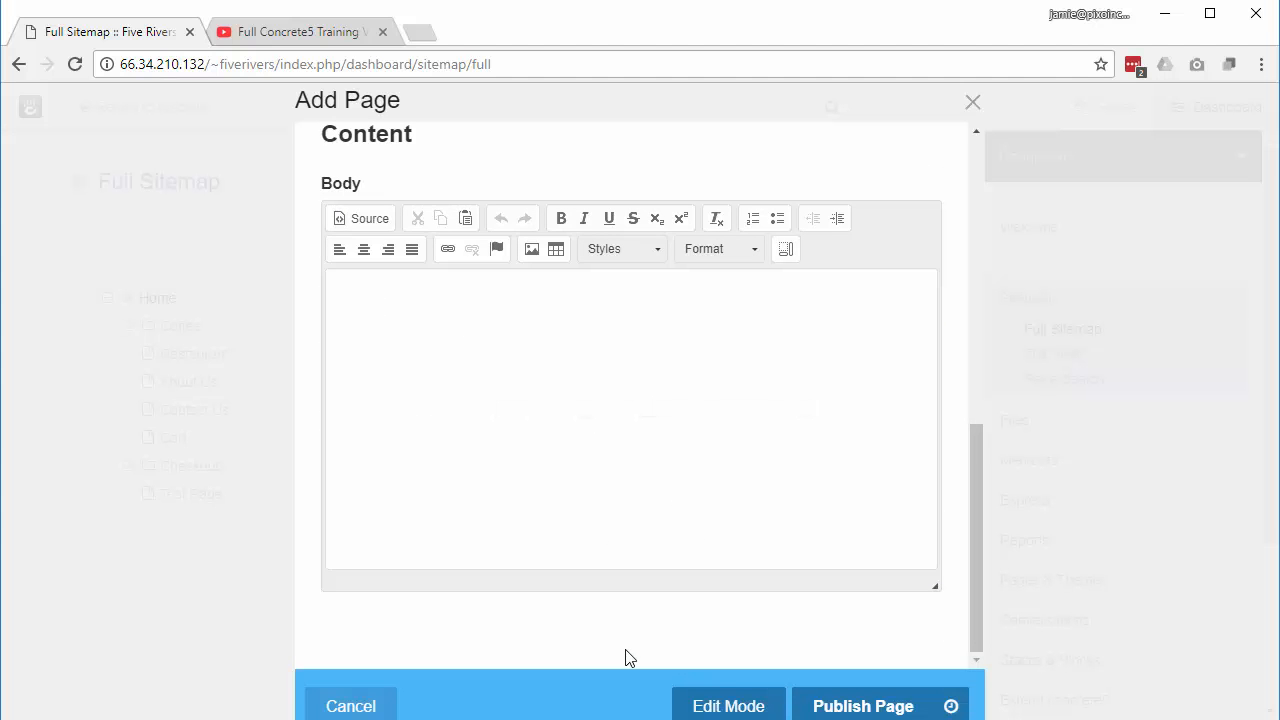
click(855, 708)
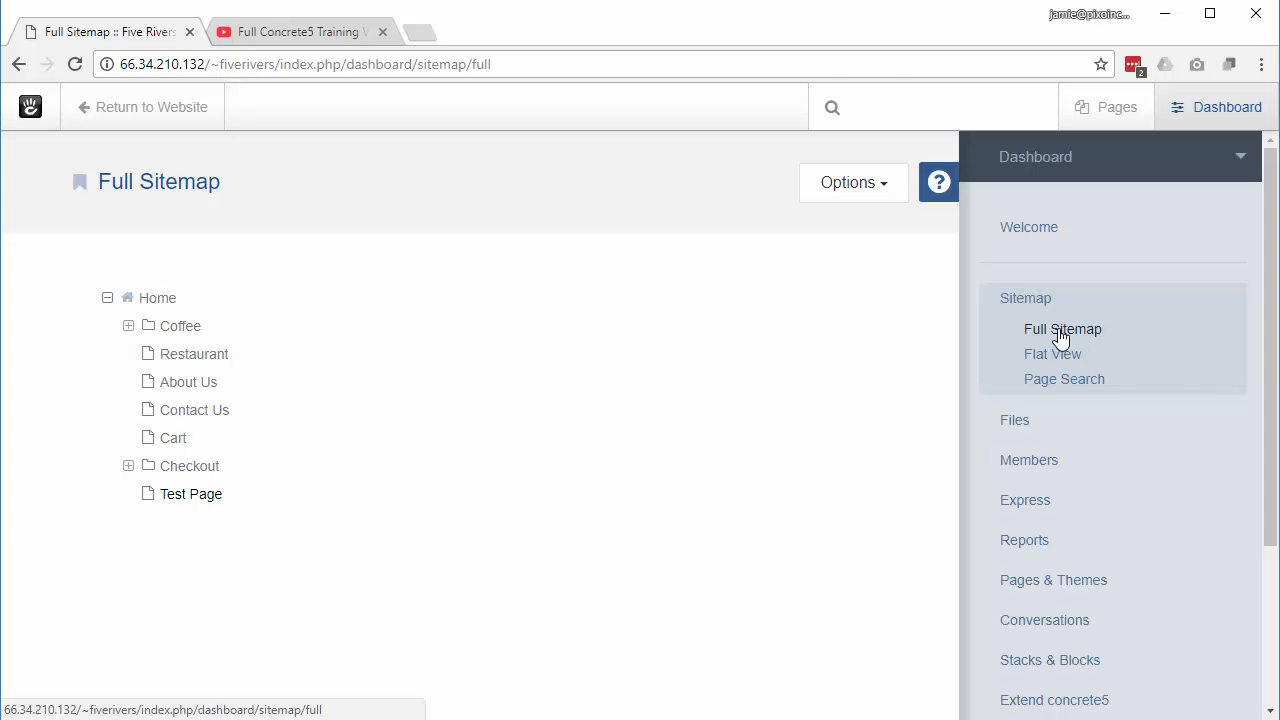
Step: Visit Test Page from the sitemap and add a block to its empty Main area
click(190, 497)
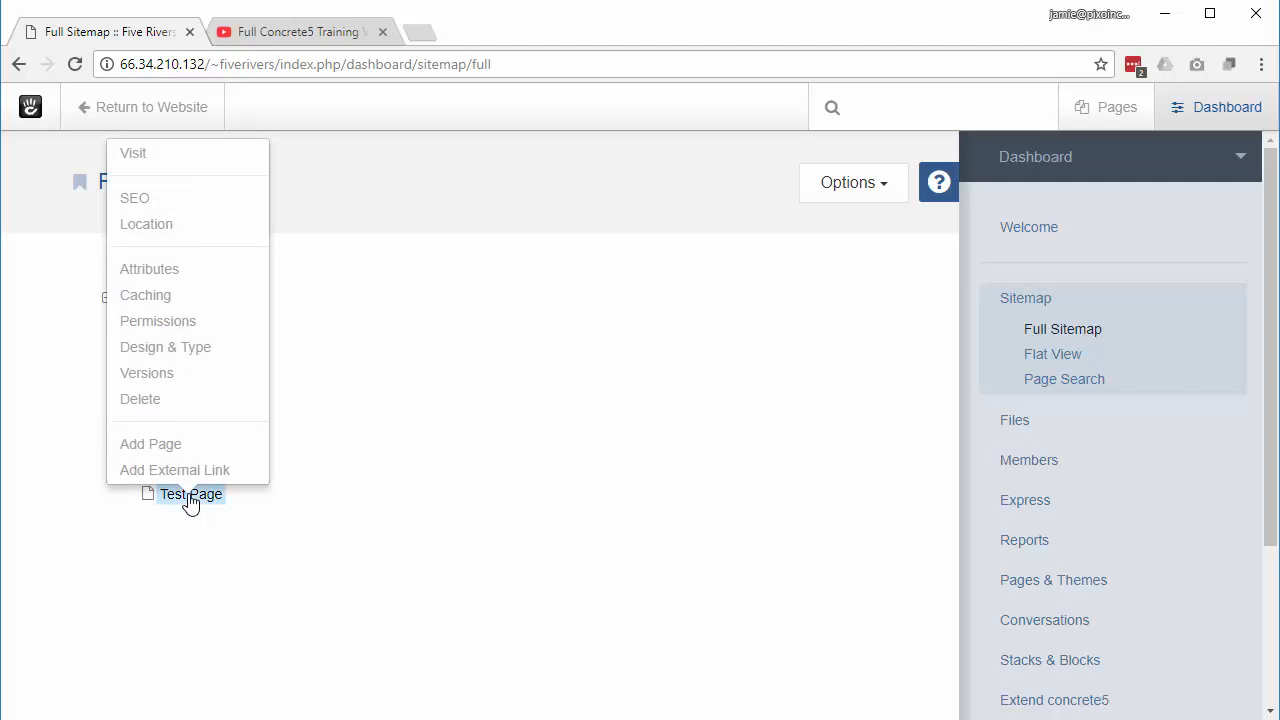
click(143, 158)
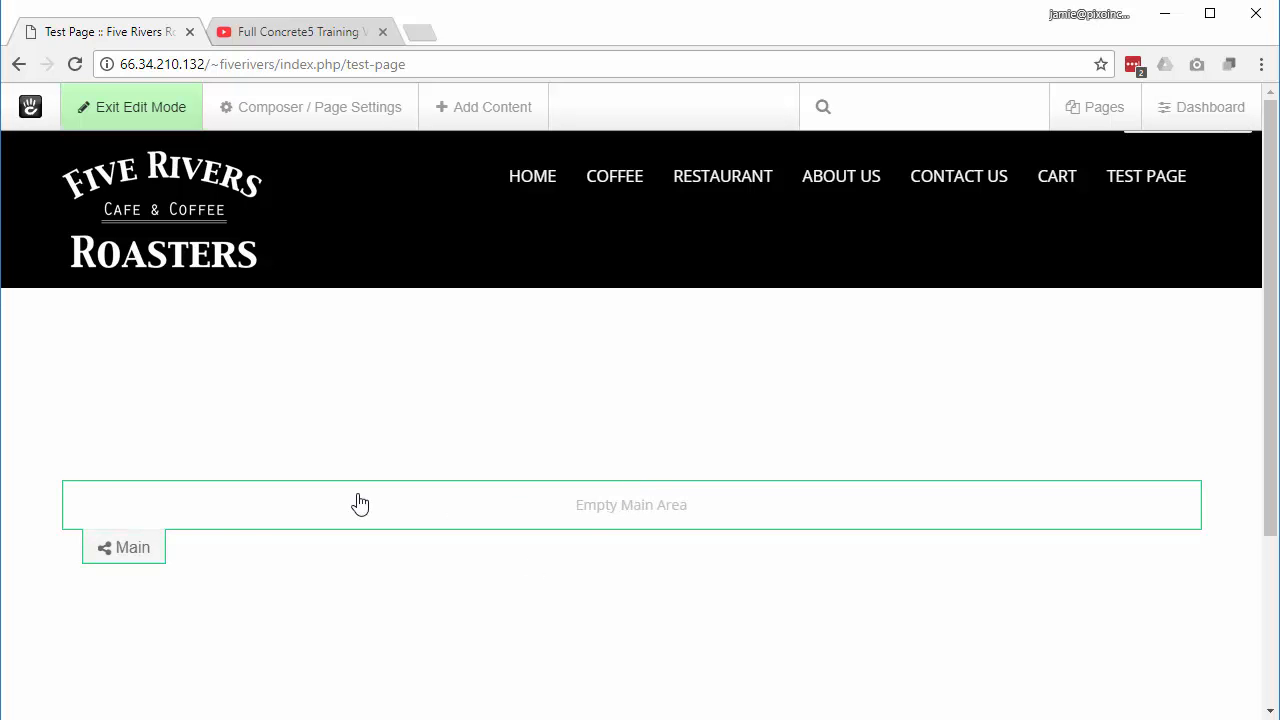
click(253, 516)
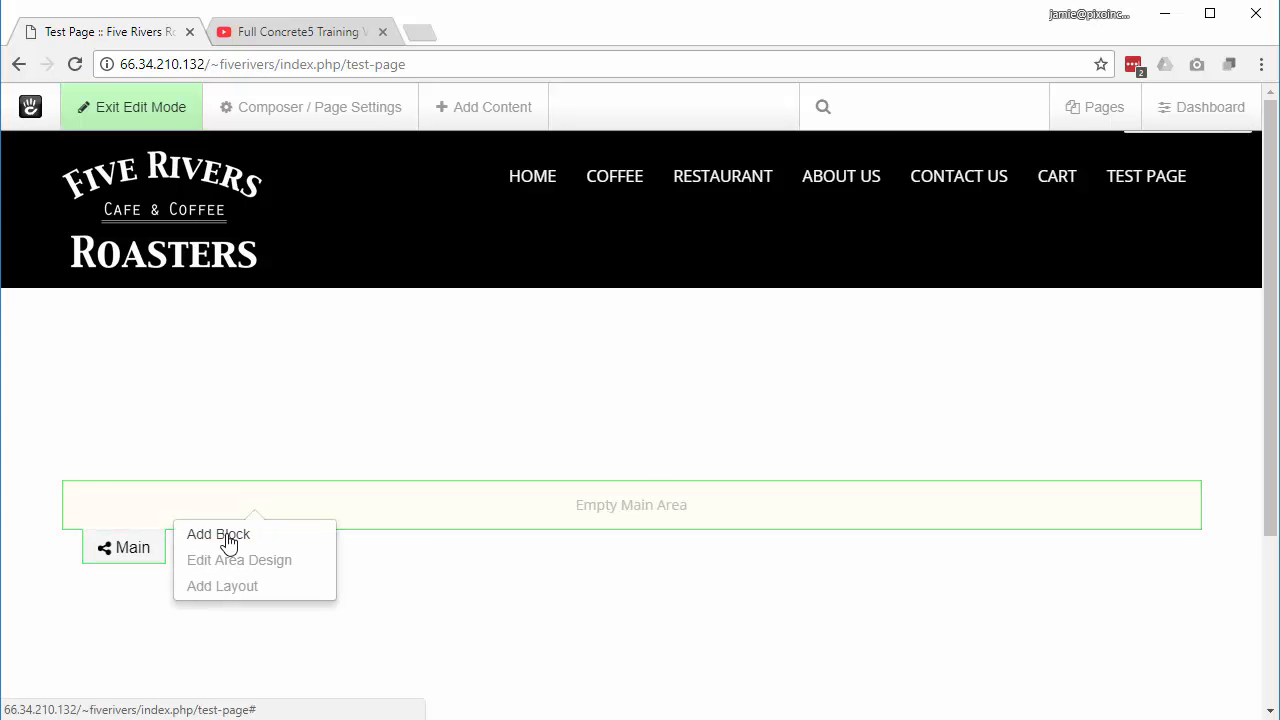
click(228, 536)
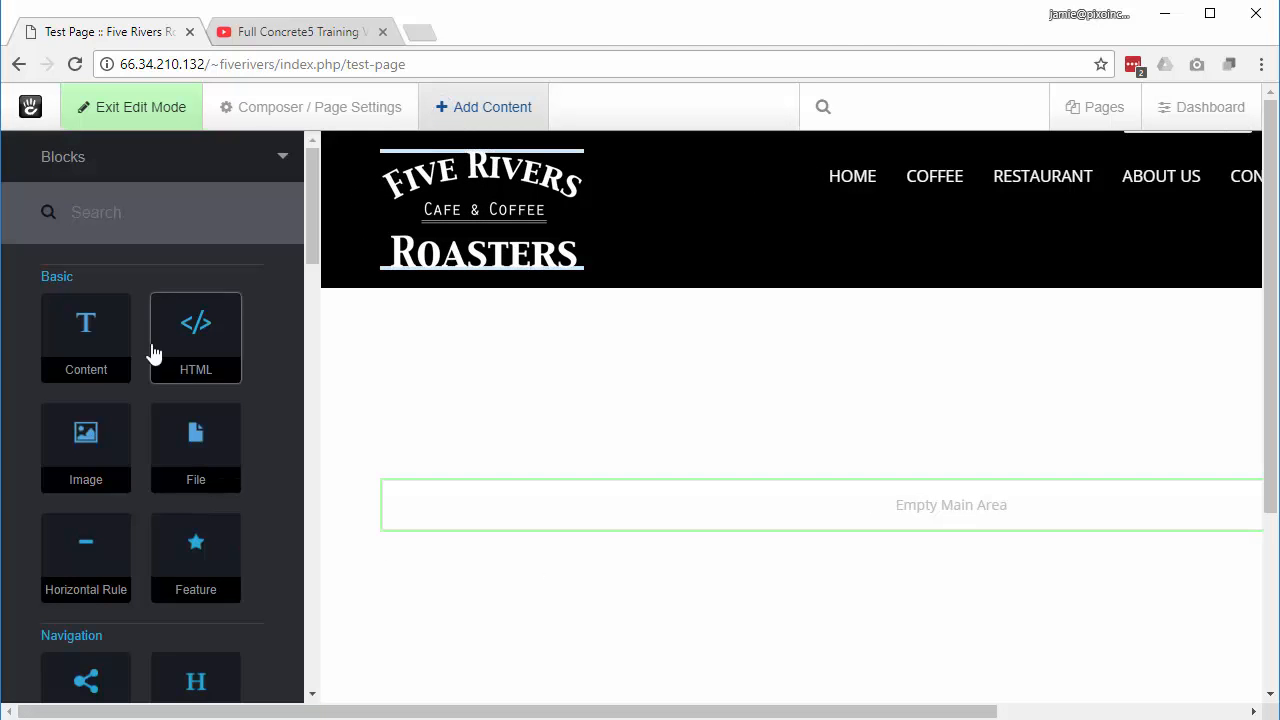
Step: Add a Content block with 'Test Page' formatted as Heading 1
click(84, 336)
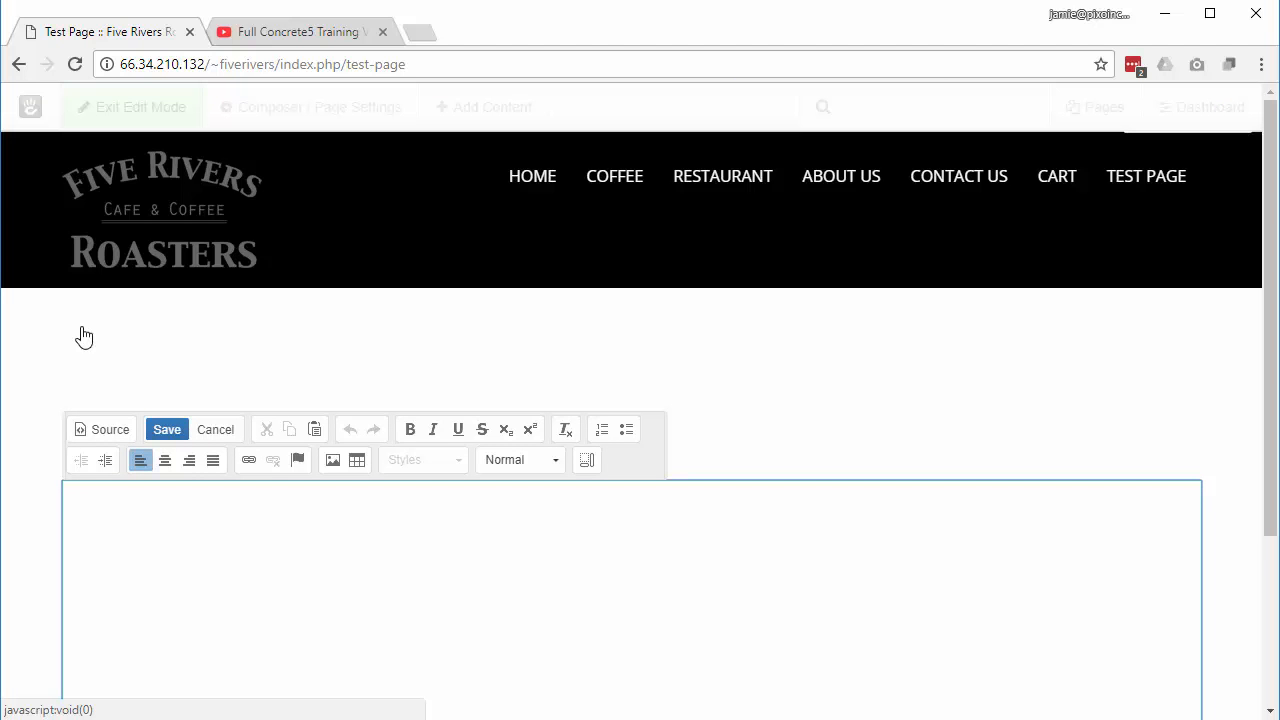
text(Test Page)
drag(143, 491, 60, 500)
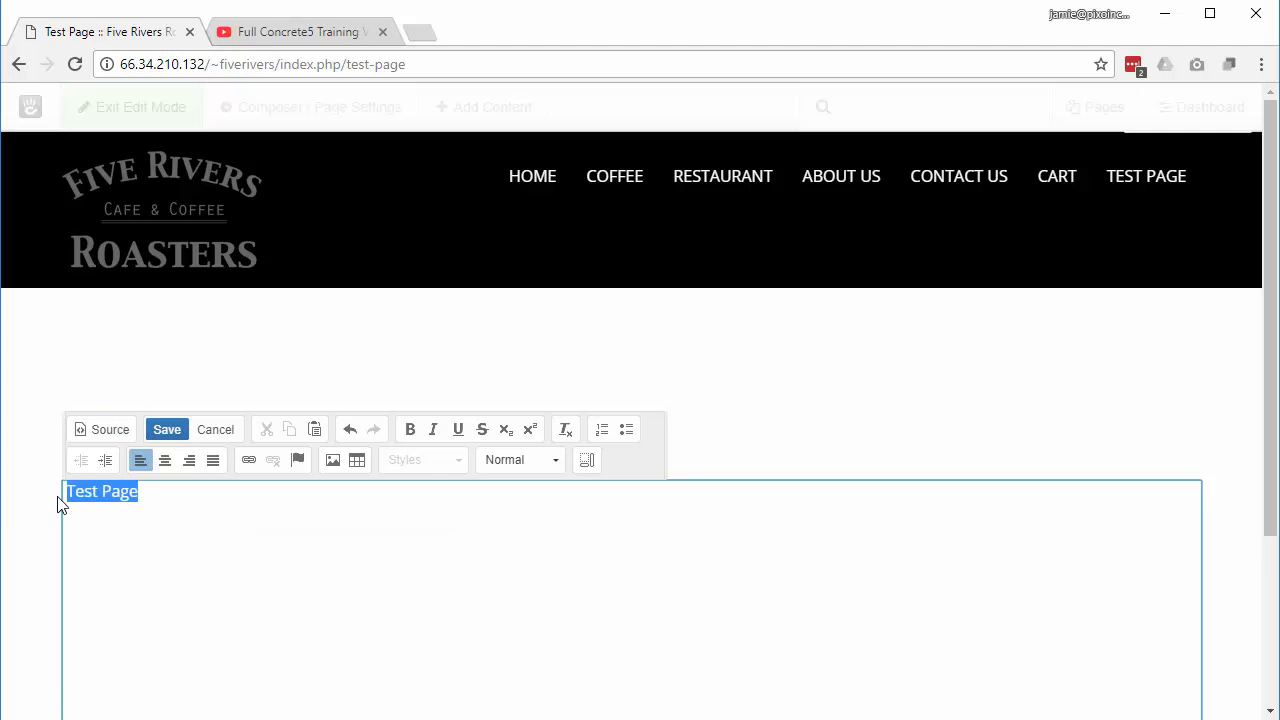
click(557, 463)
click(523, 552)
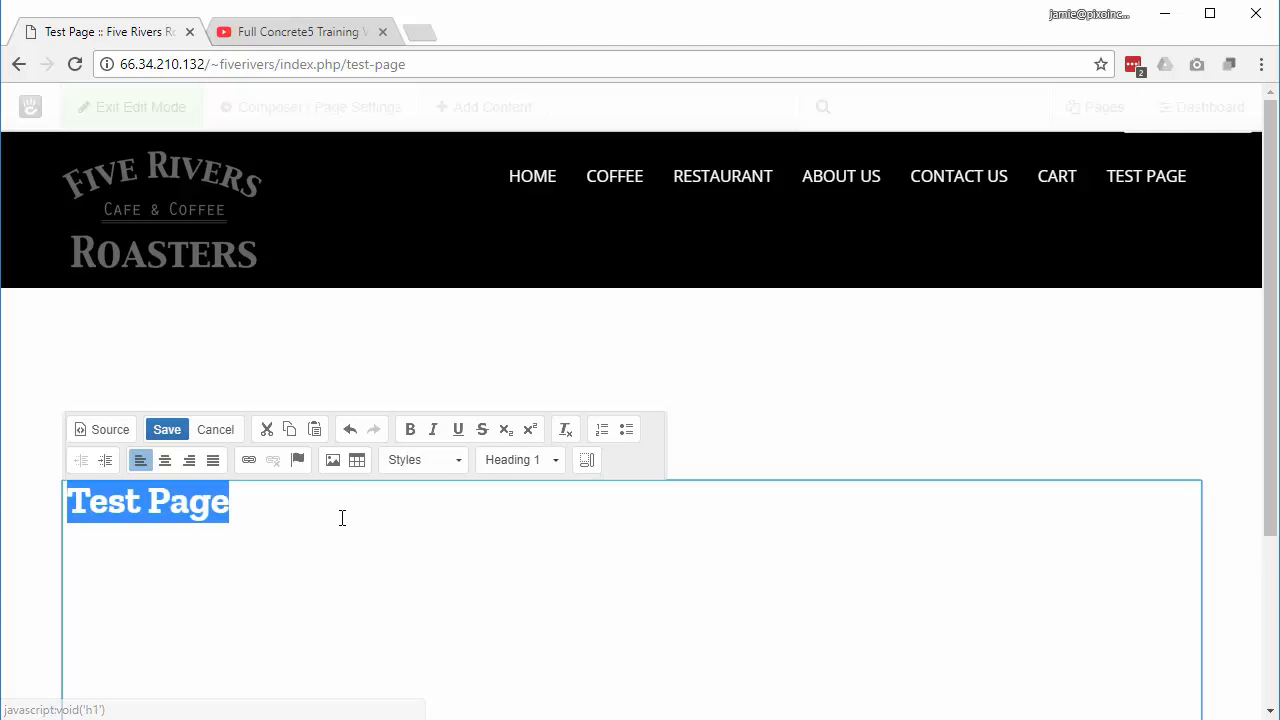
Step: Add the paragraph 'This is my text.' below the heading and save the block
click(340, 518)
key(Return)
text(Th)
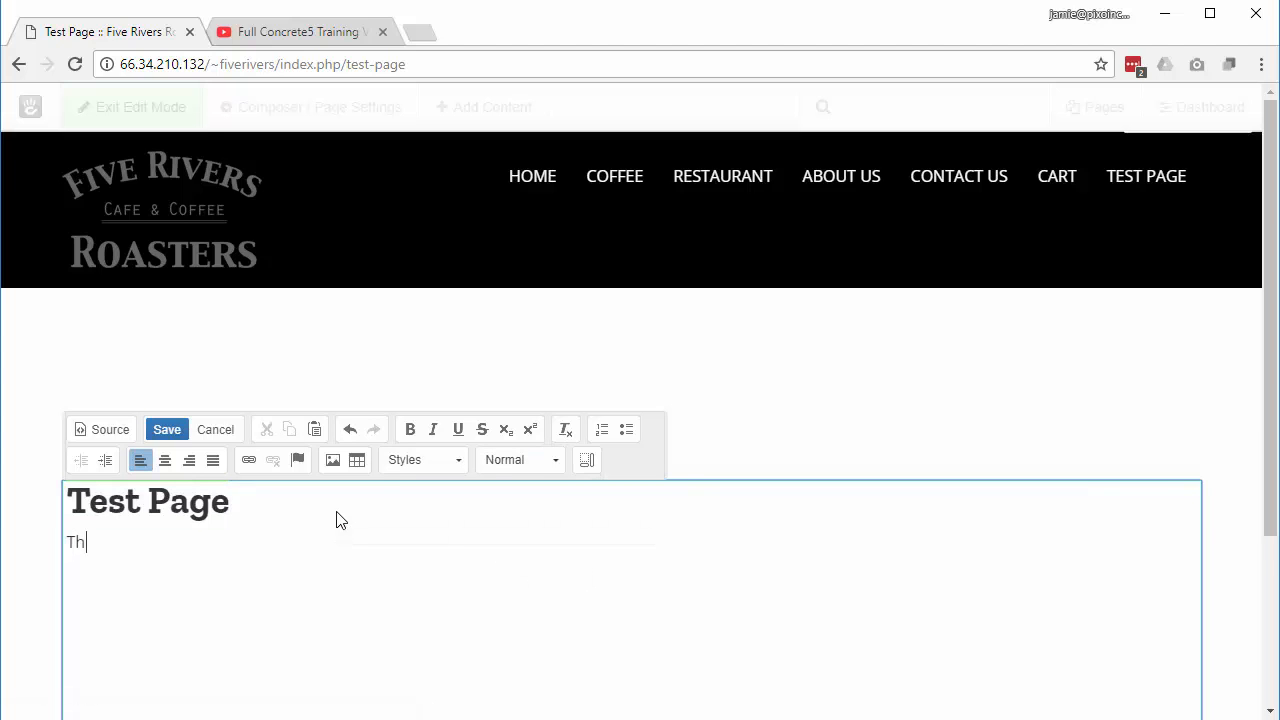
text(is is my text.)
click(167, 431)
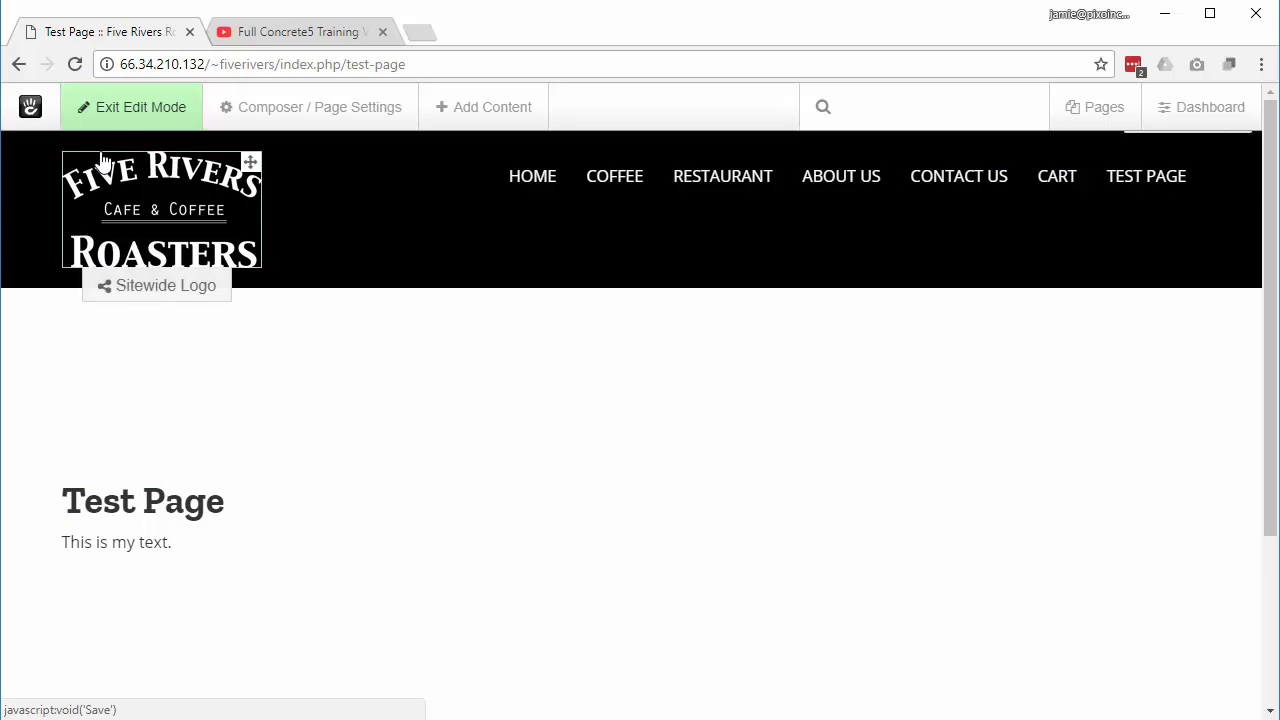
Step: Publish the Test Page edits, then bring up the Dashboard's full Sitemap
click(129, 108)
click(155, 312)
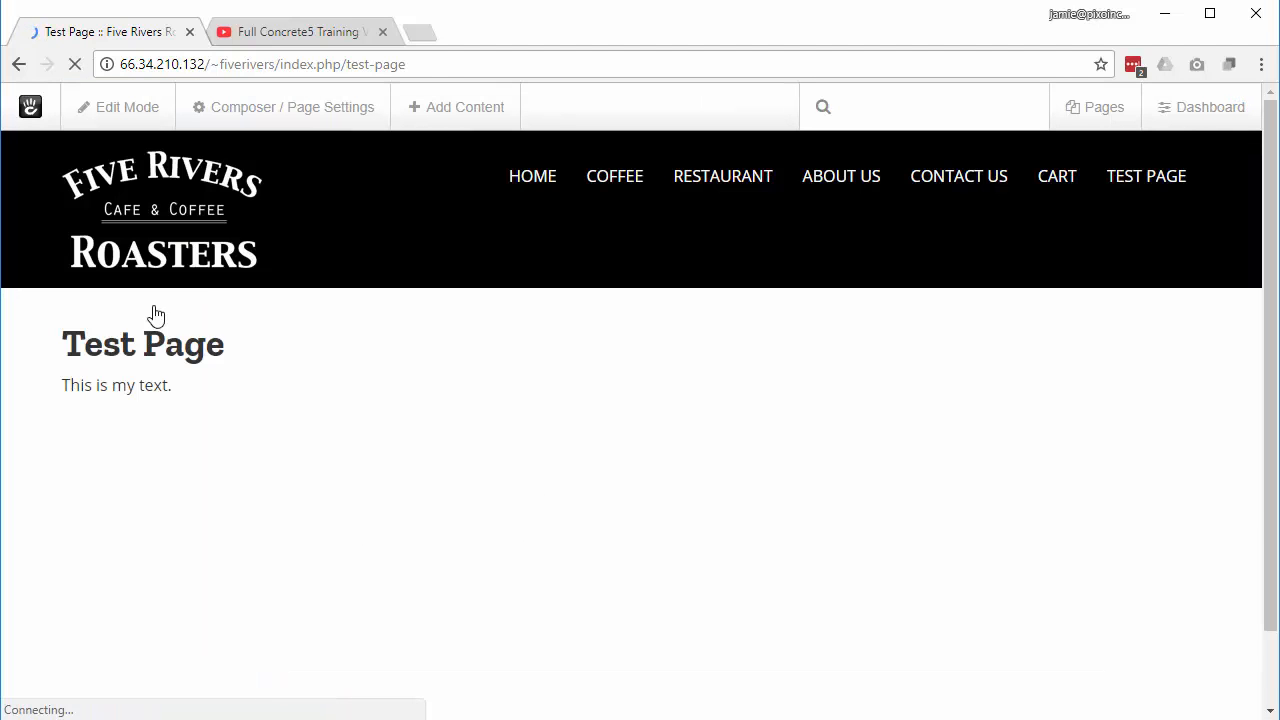
click(1153, 187)
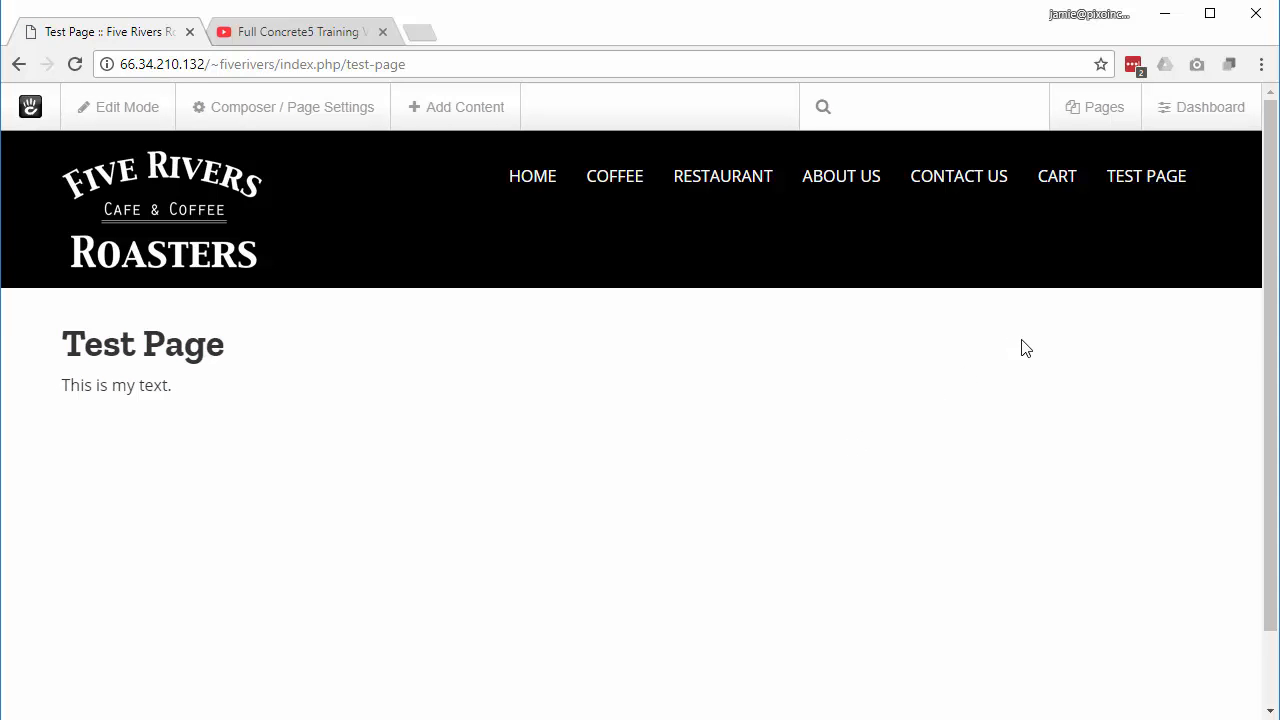
click(1190, 116)
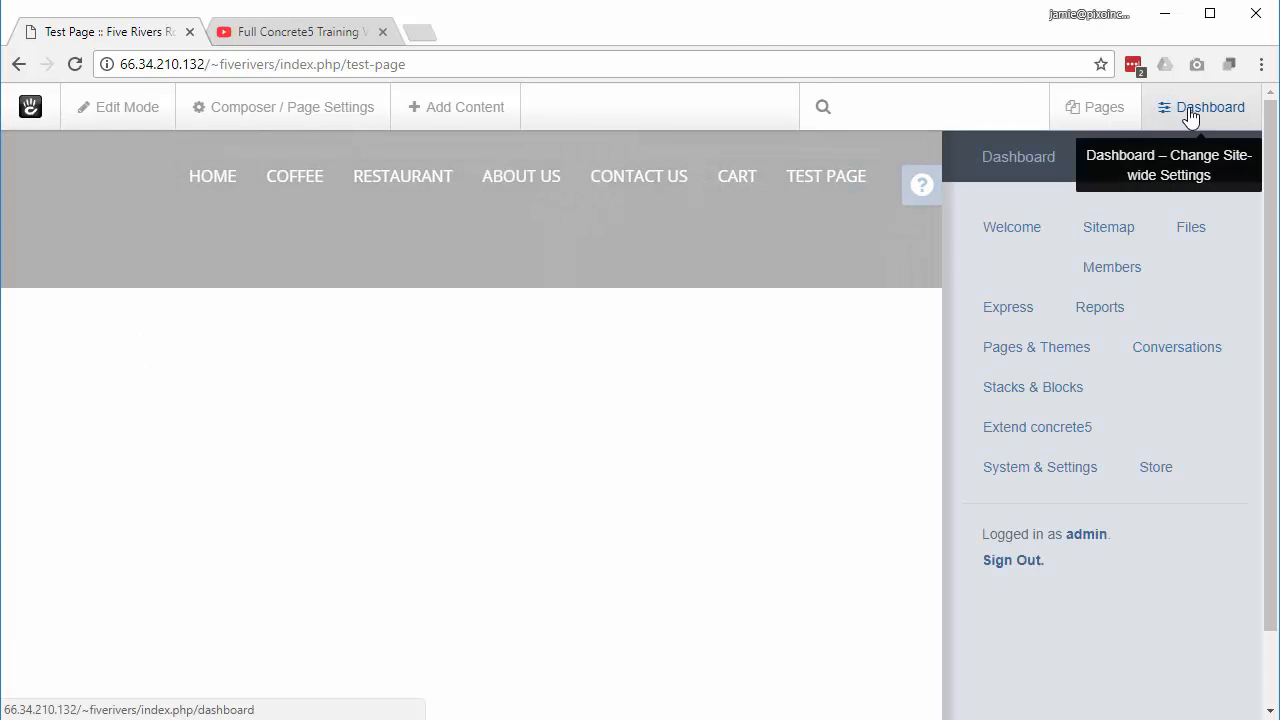
click(1105, 237)
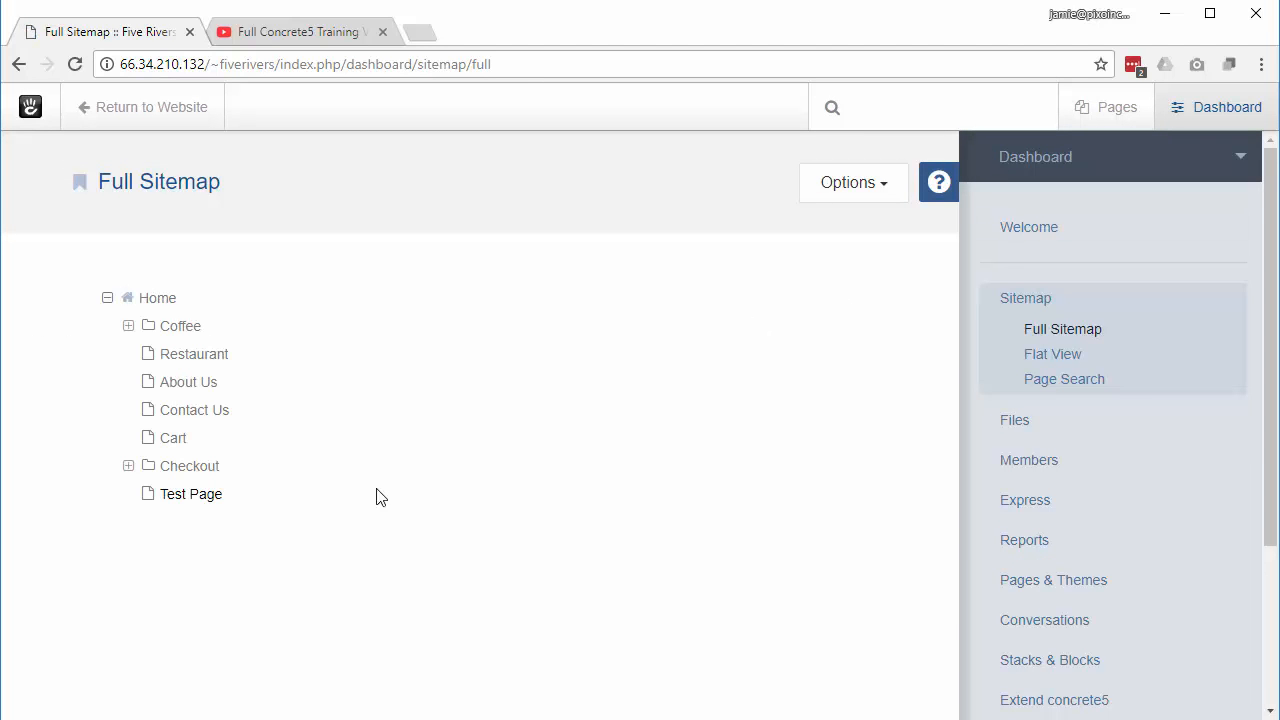
Step: Delete Test Page from under Home in the full sitemap
click(194, 496)
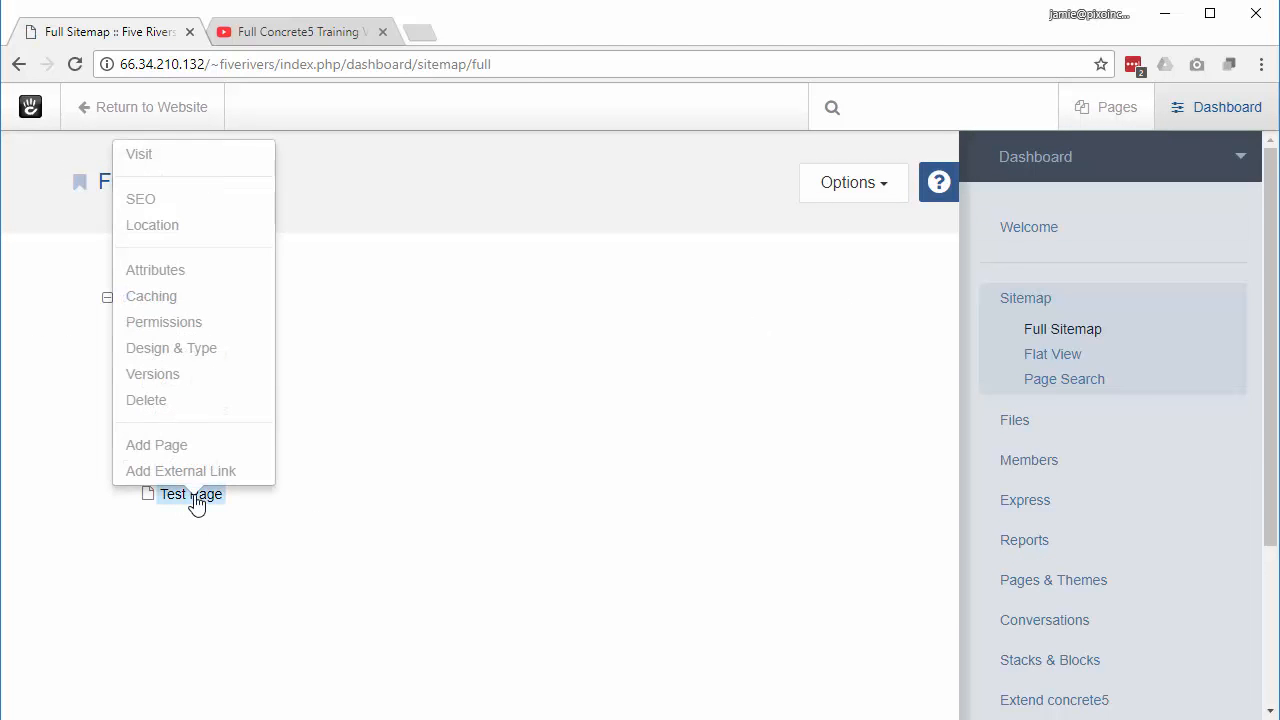
click(166, 402)
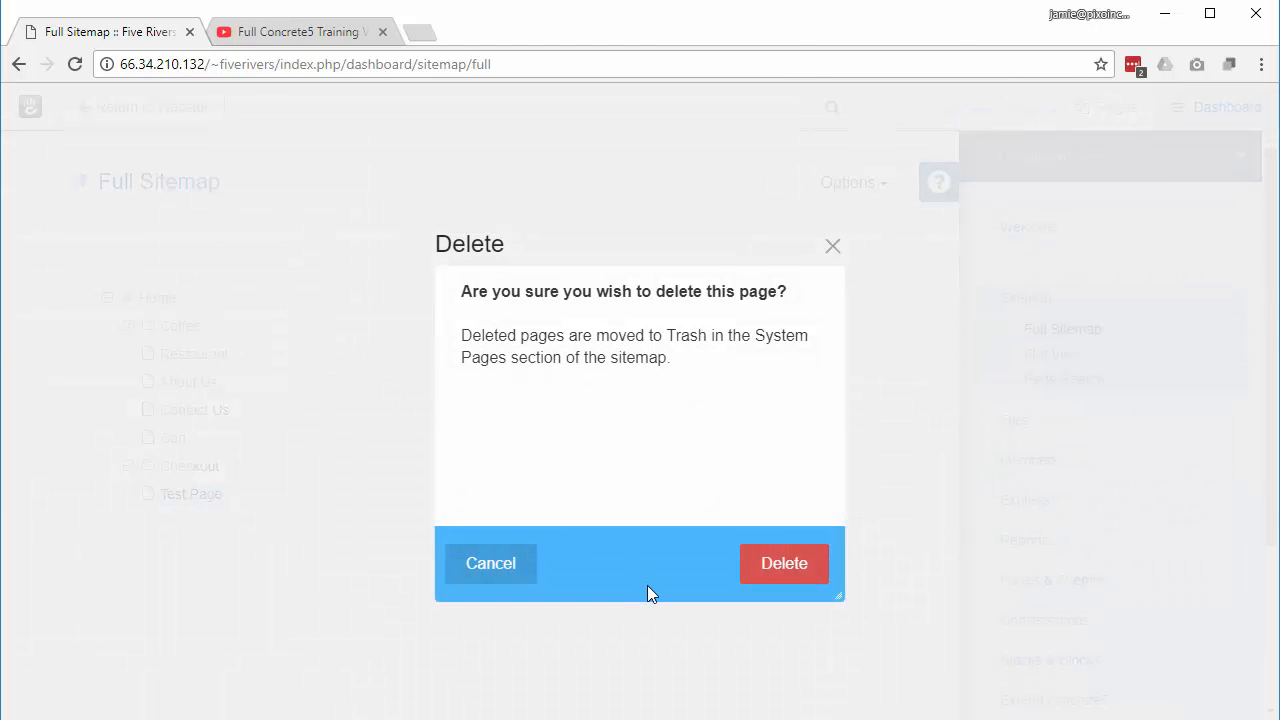
click(779, 566)
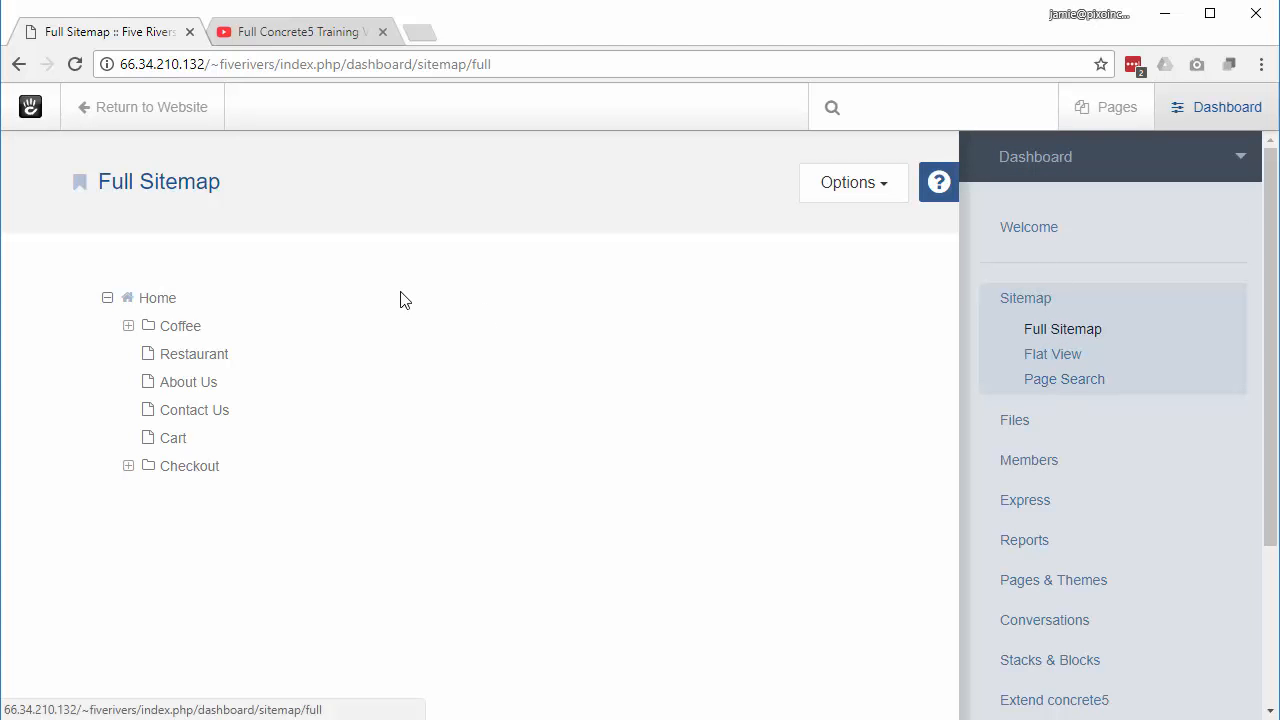
Step: Search pages for 'brazil' to narrow the list to the Brazil product page
click(1055, 390)
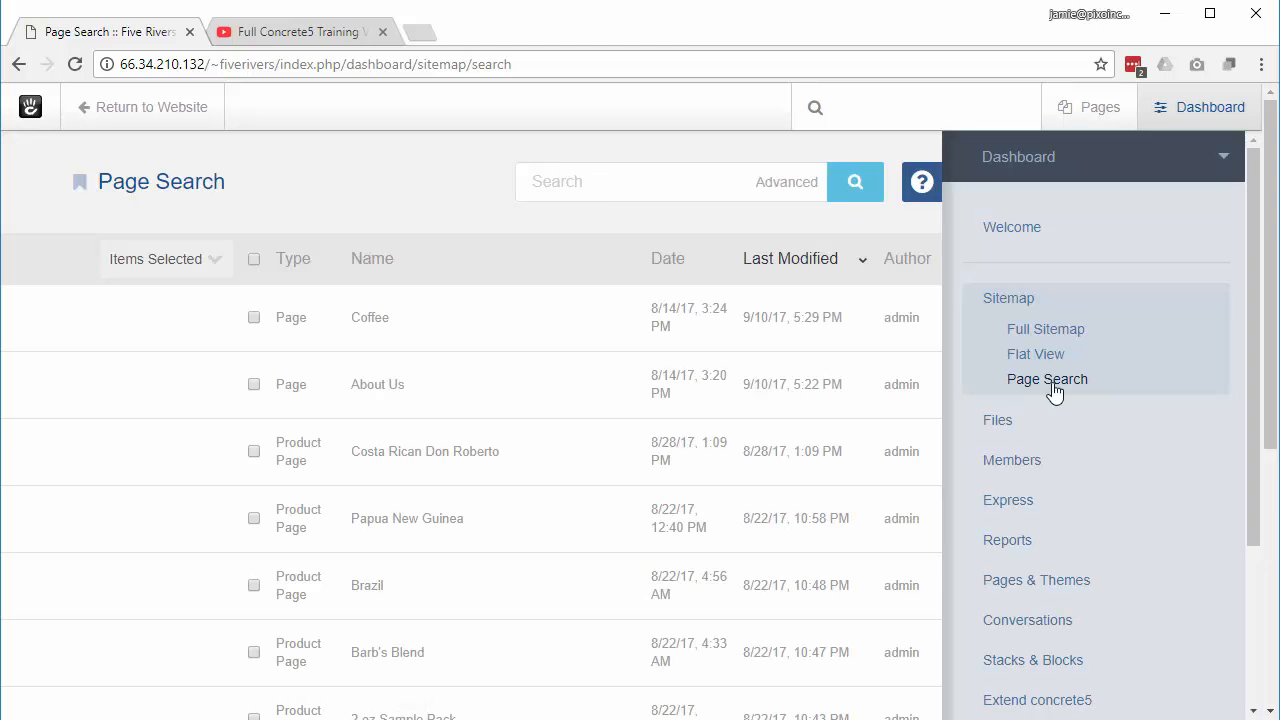
click(576, 180)
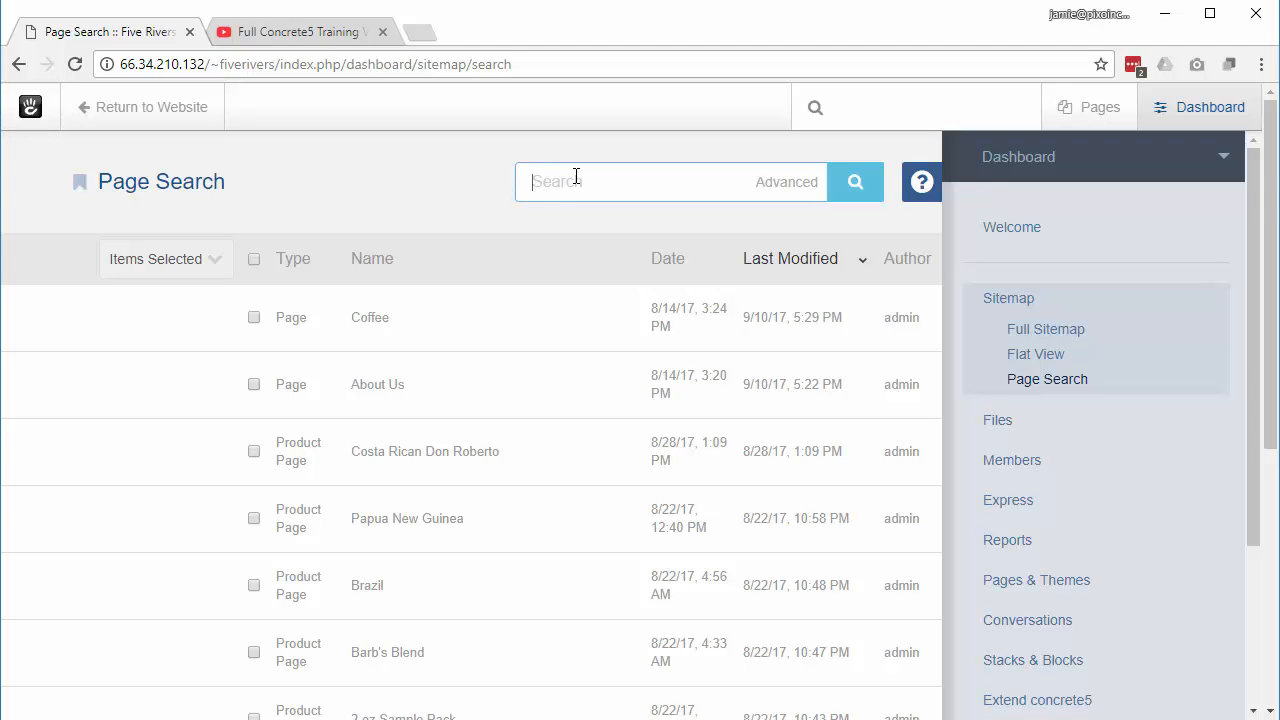
text(brazil)
click(848, 195)
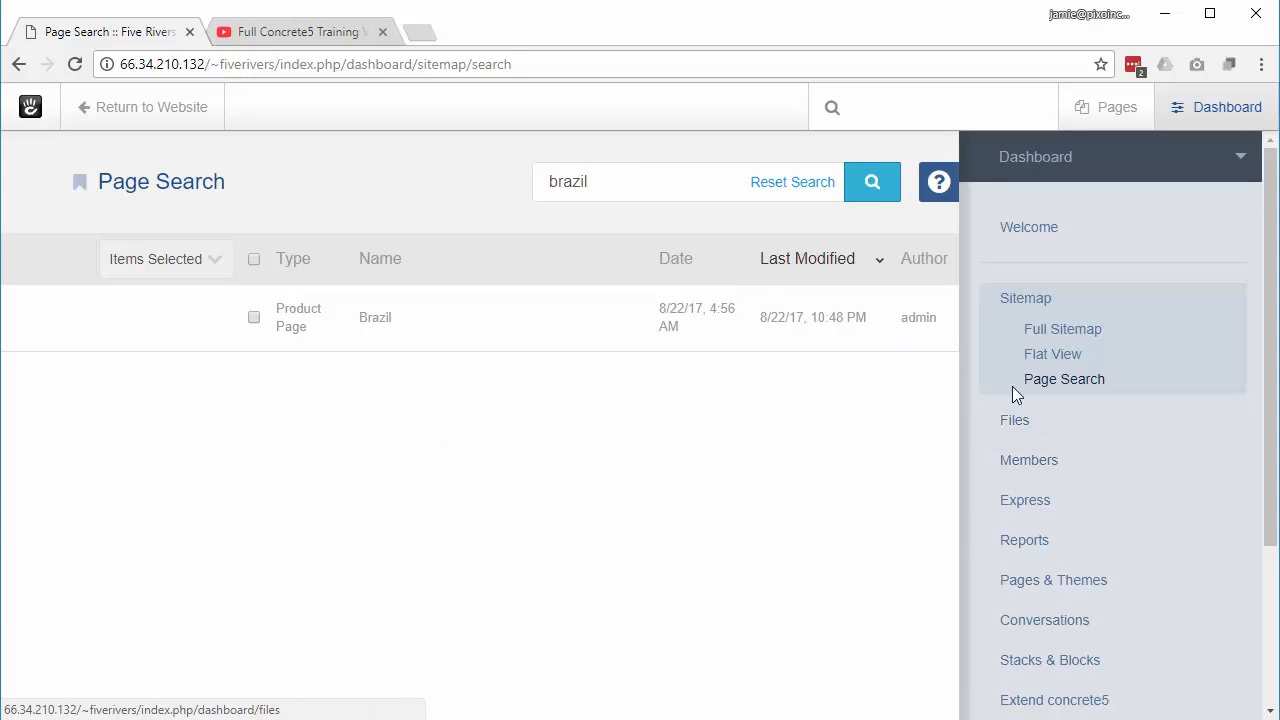
Step: Upload 9news-jamie-giant-pumpkin.jpg from Desktop > pumpkins into the File Manager
click(1022, 431)
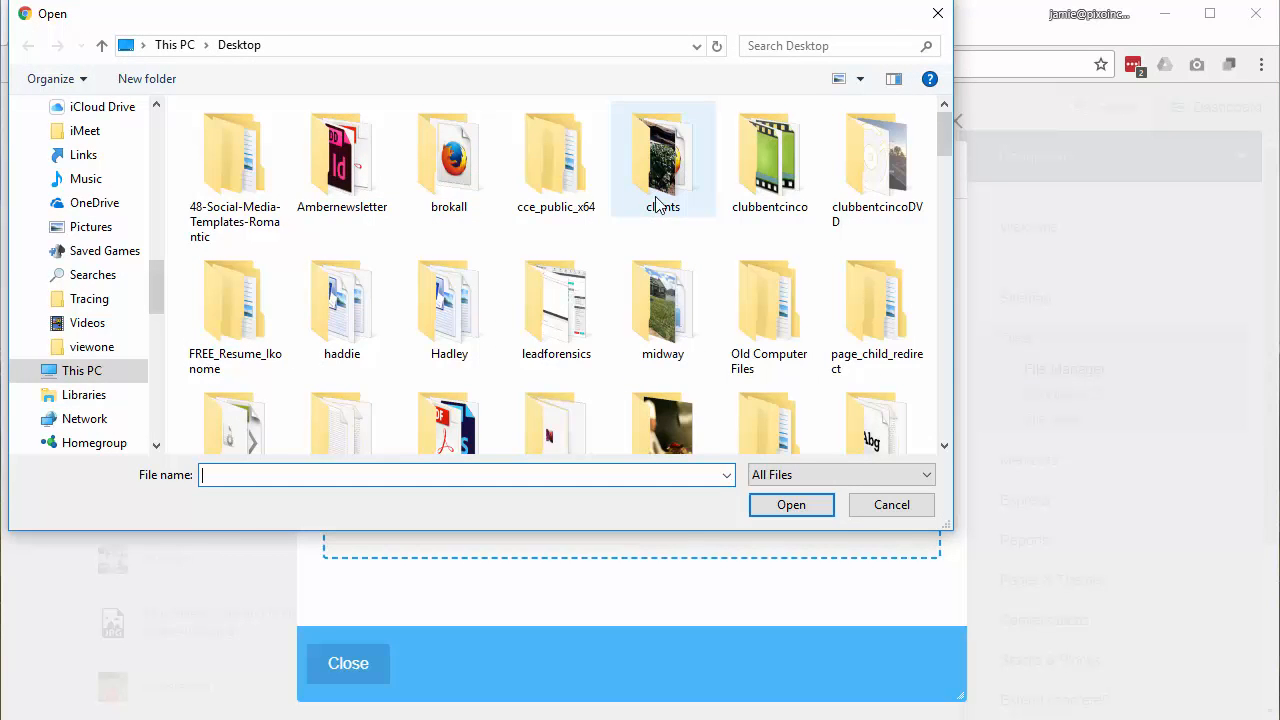
click(812, 236)
key(p)
key(u)
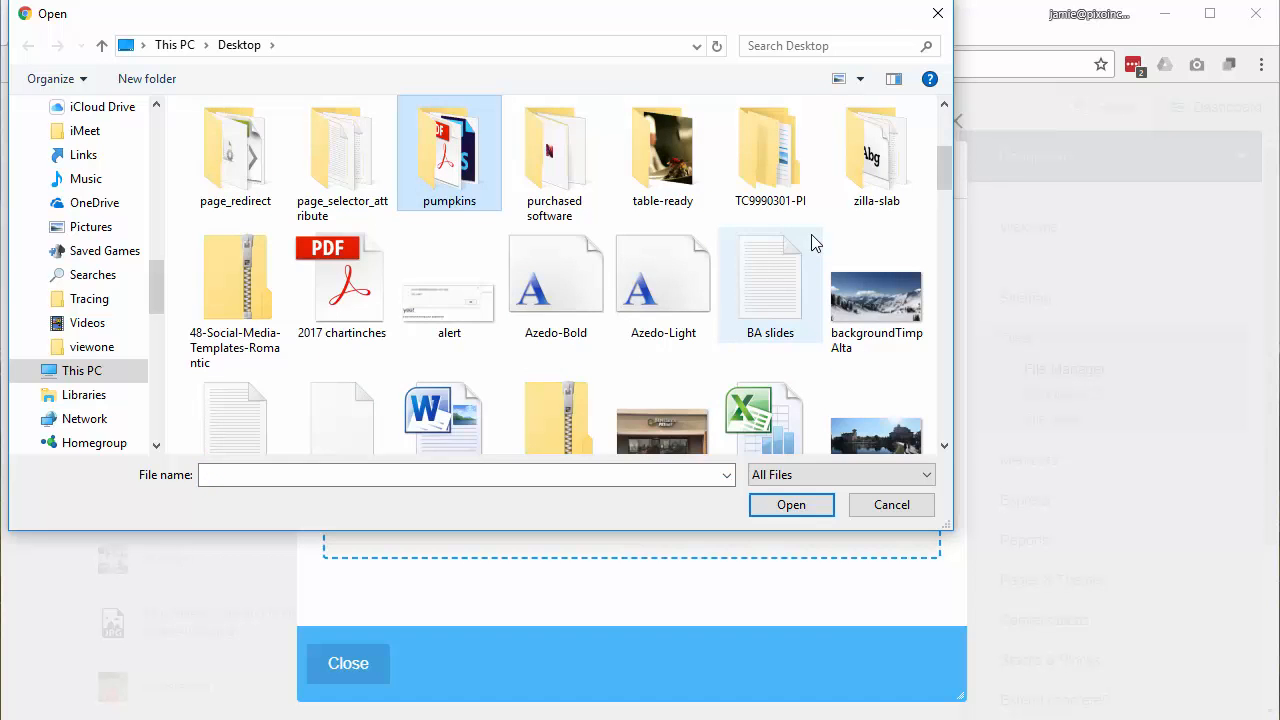
double_click(460, 170)
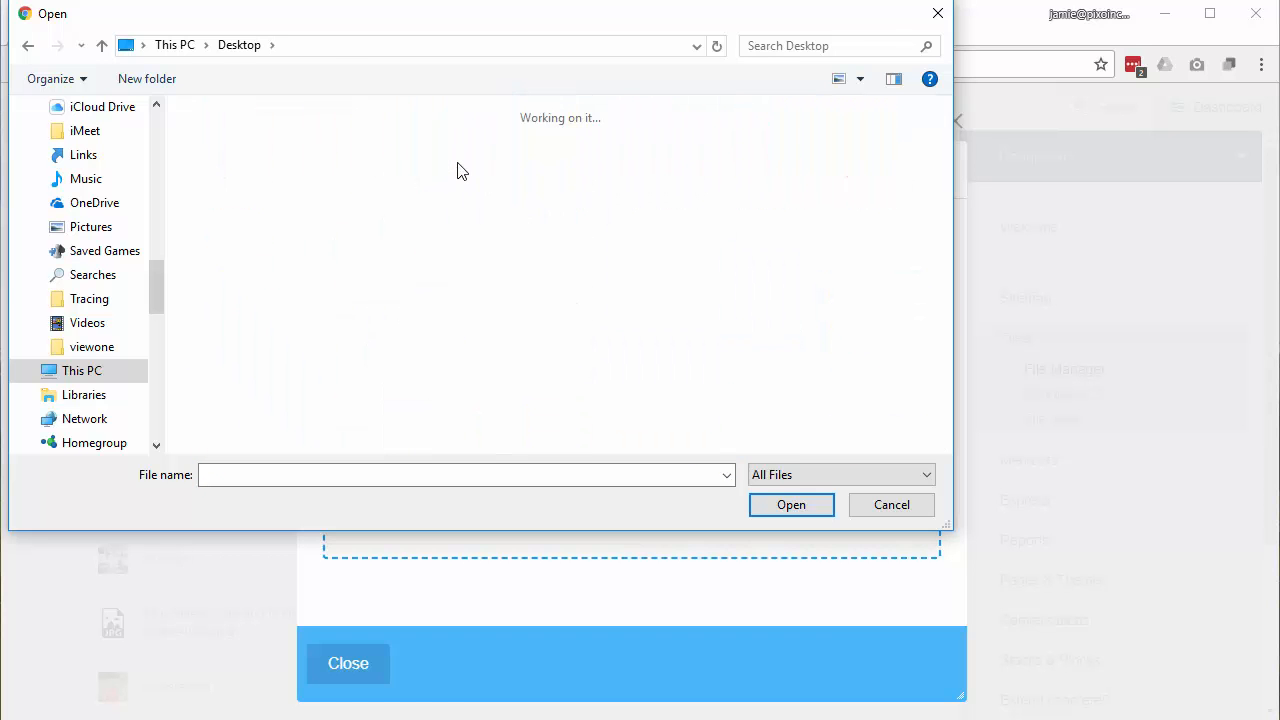
click(787, 279)
double_click(787, 279)
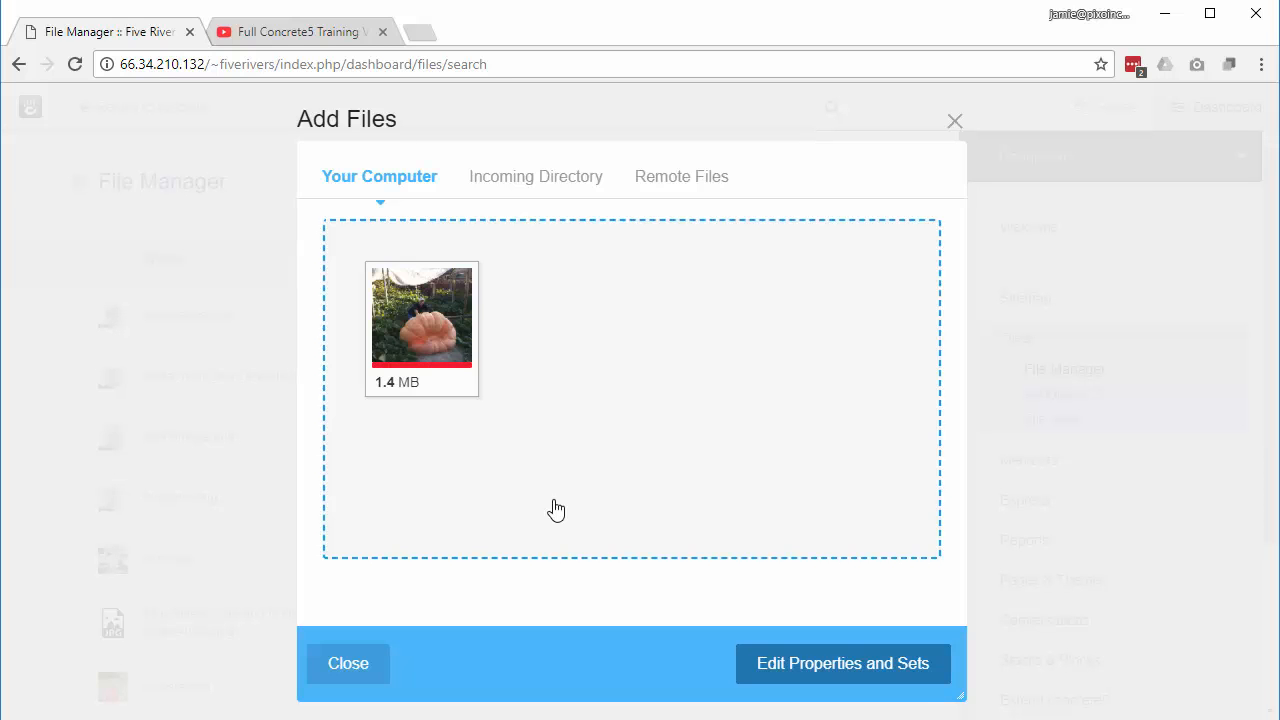
click(346, 665)
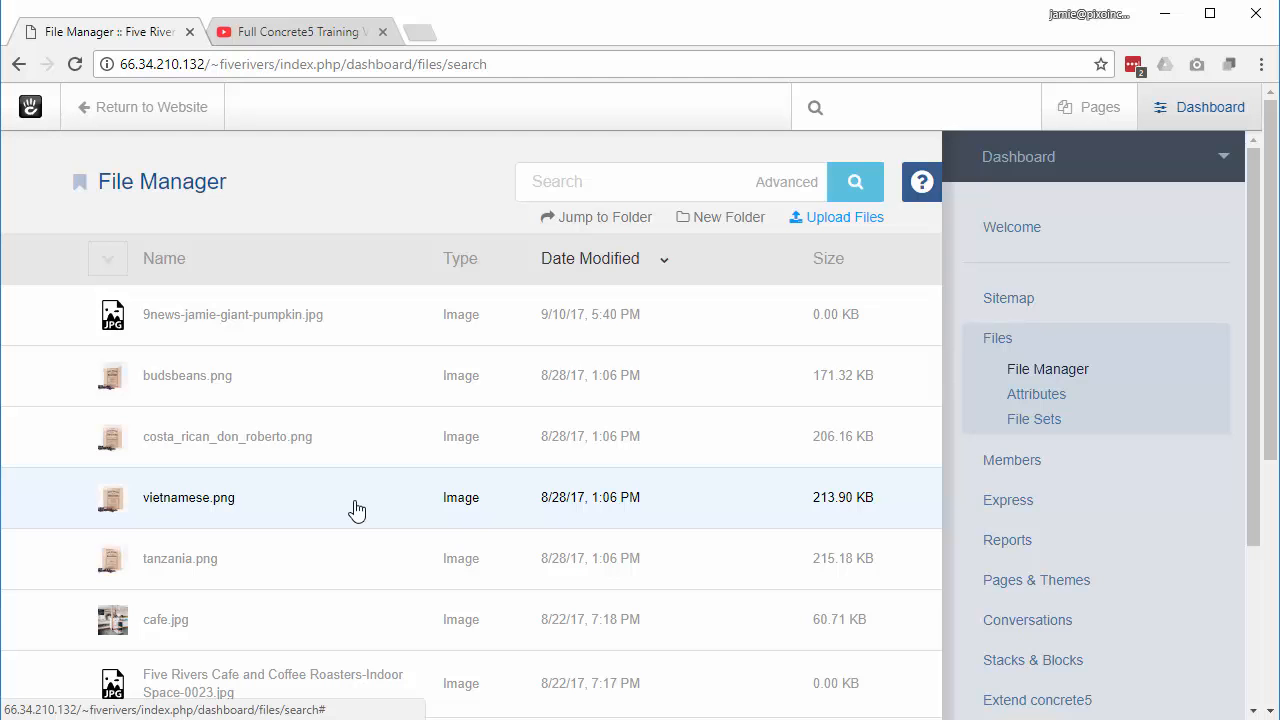
Step: Delete the uploaded giant pumpkin image from the File Manager and dismiss the success message
click(186, 320)
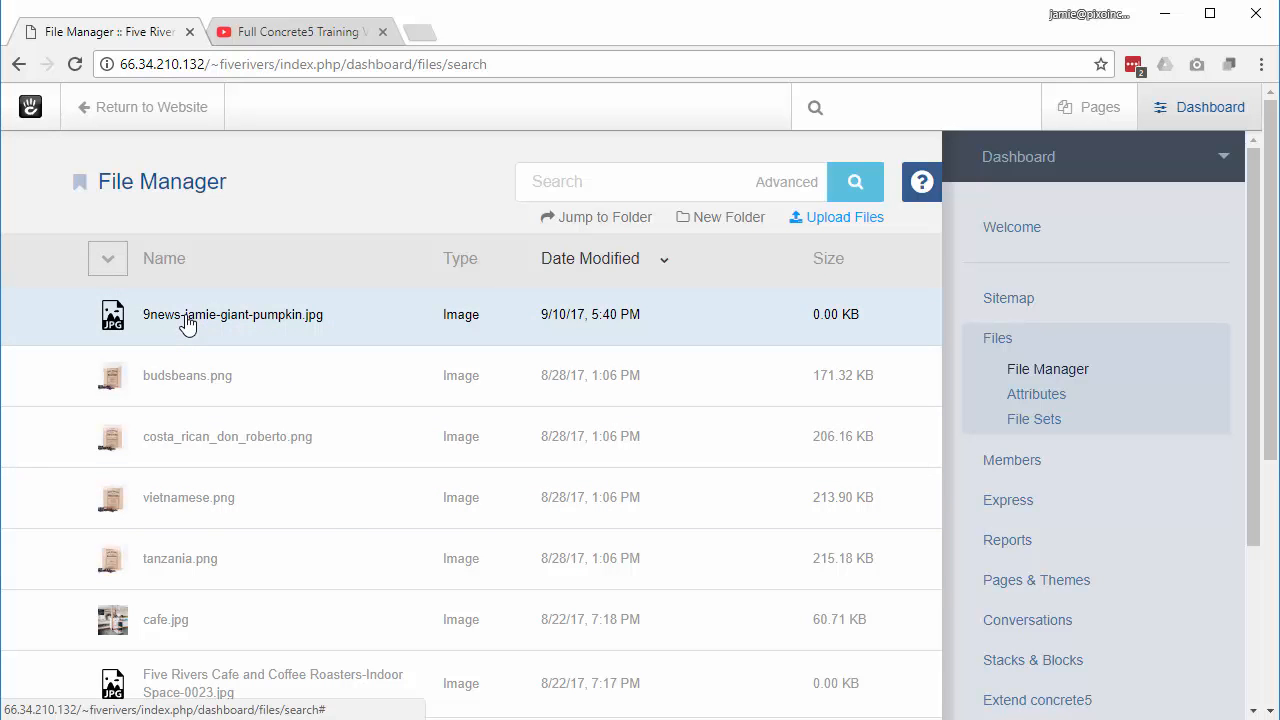
click(186, 320)
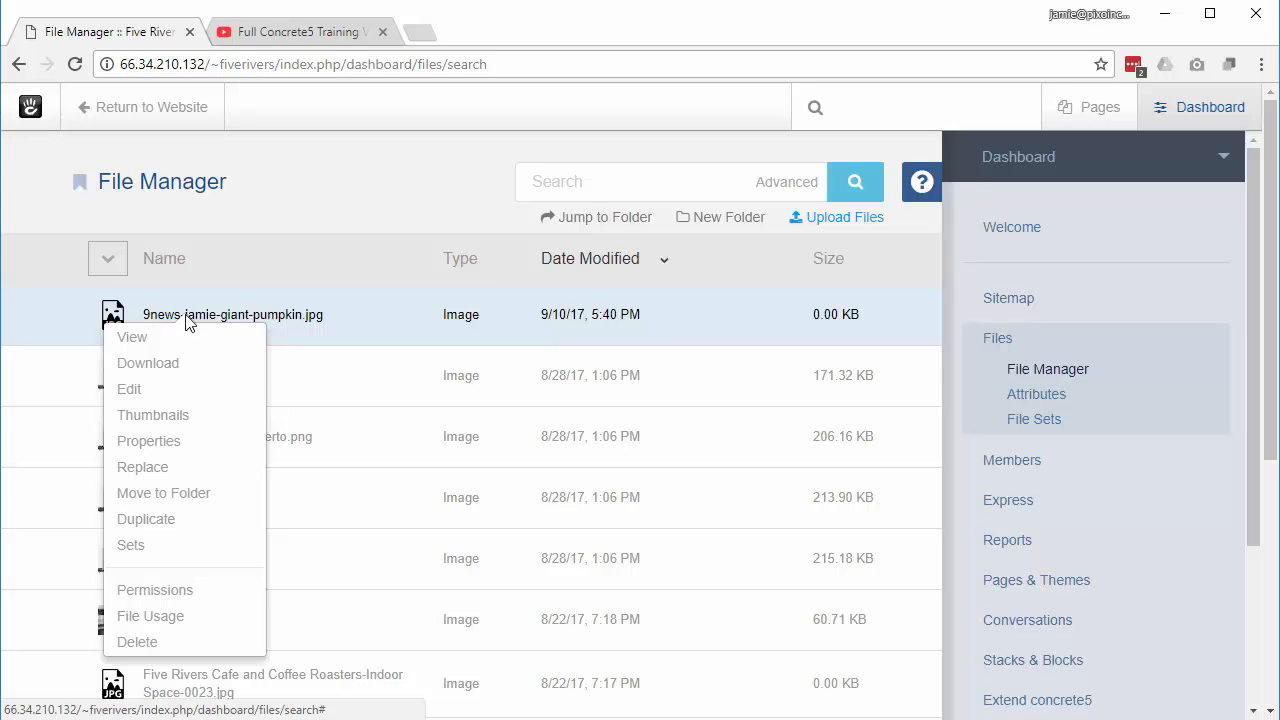
click(137, 643)
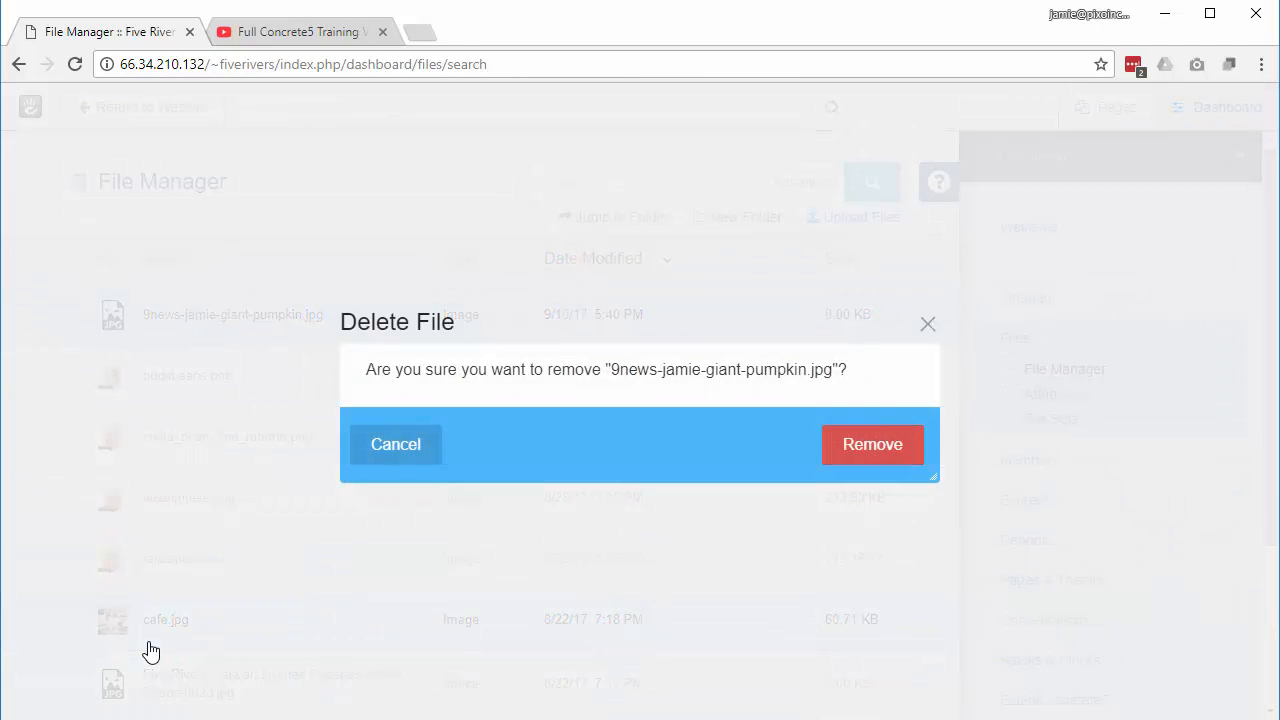
click(864, 464)
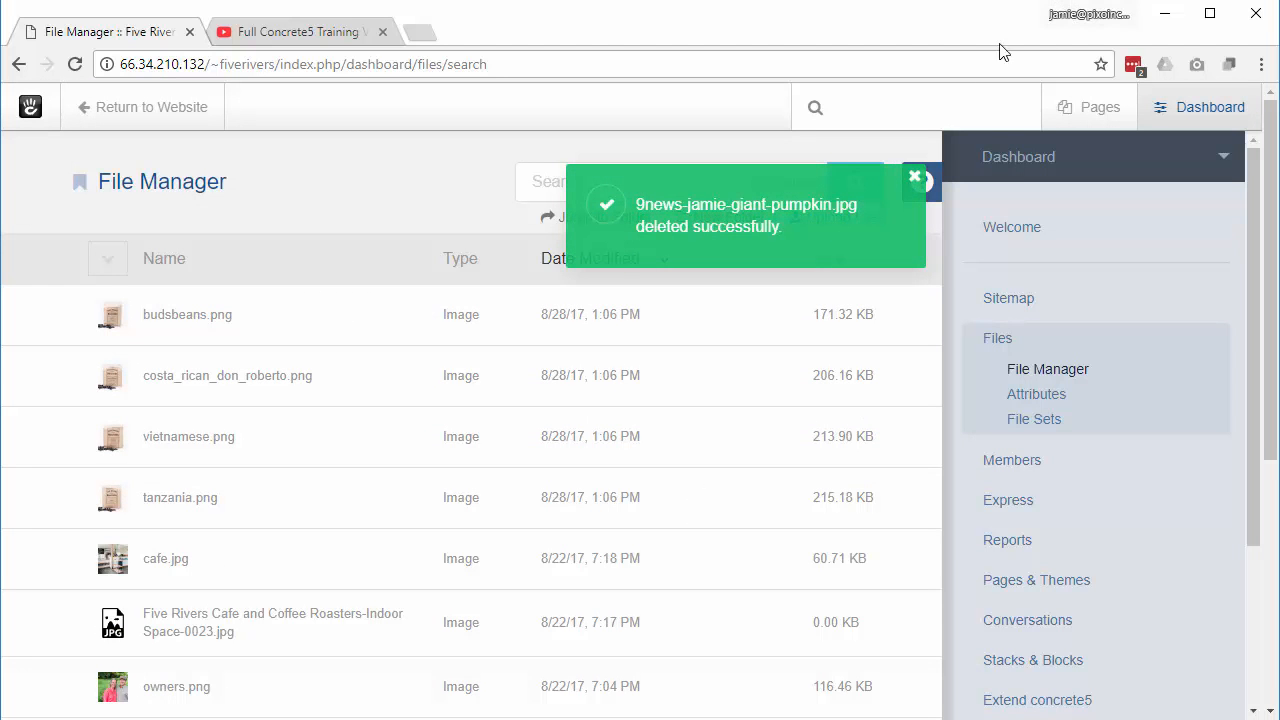
click(912, 177)
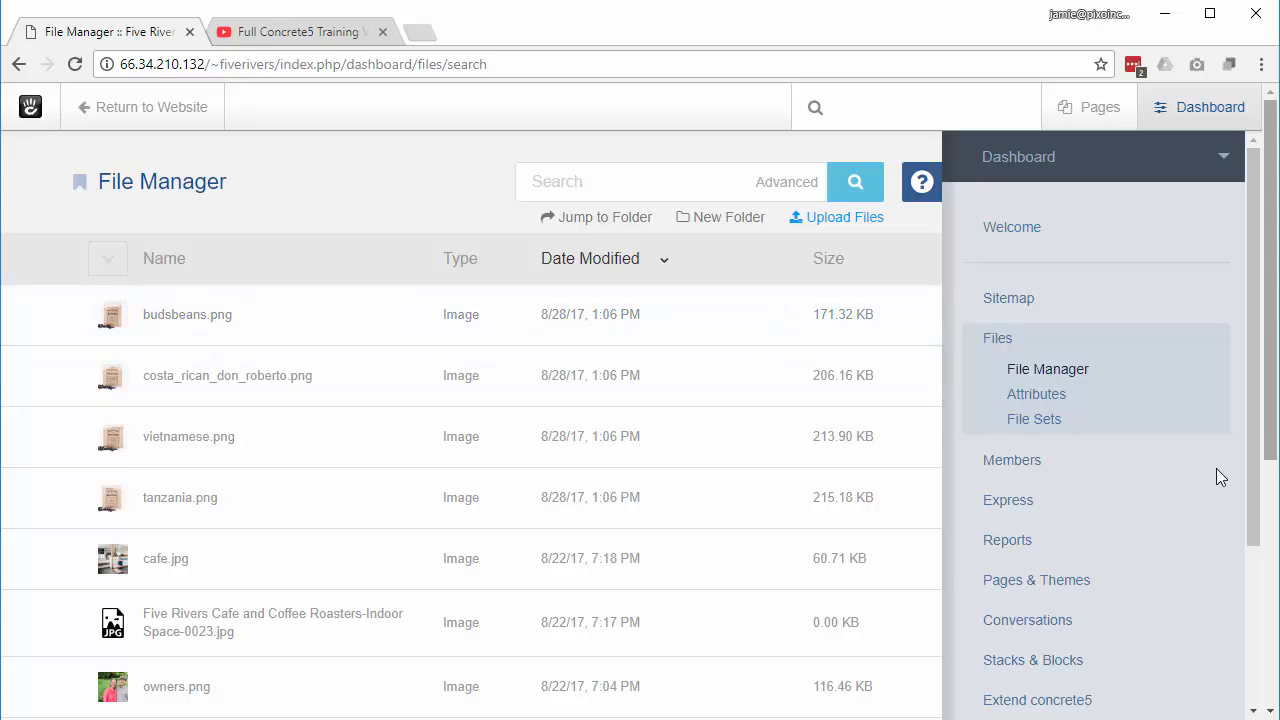
Step: View the Members section's Search Users list showing the single admin account
click(1033, 463)
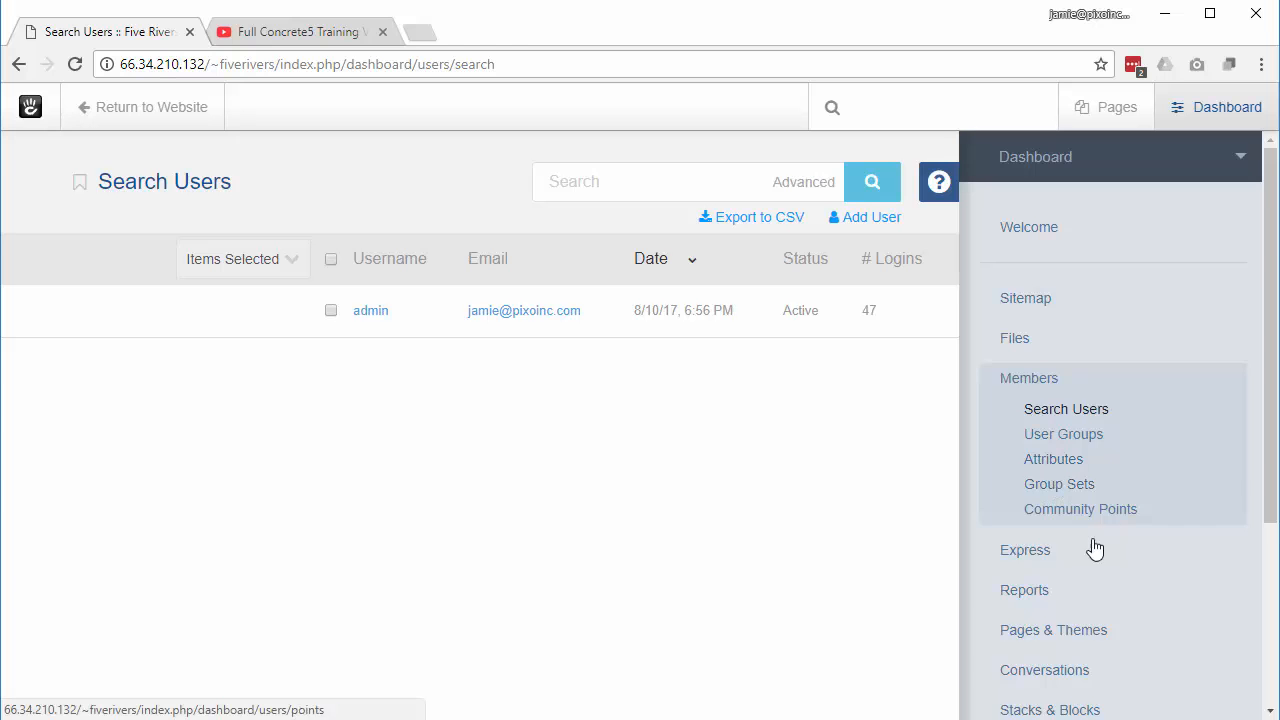
scroll(1092, 552, down, 2)
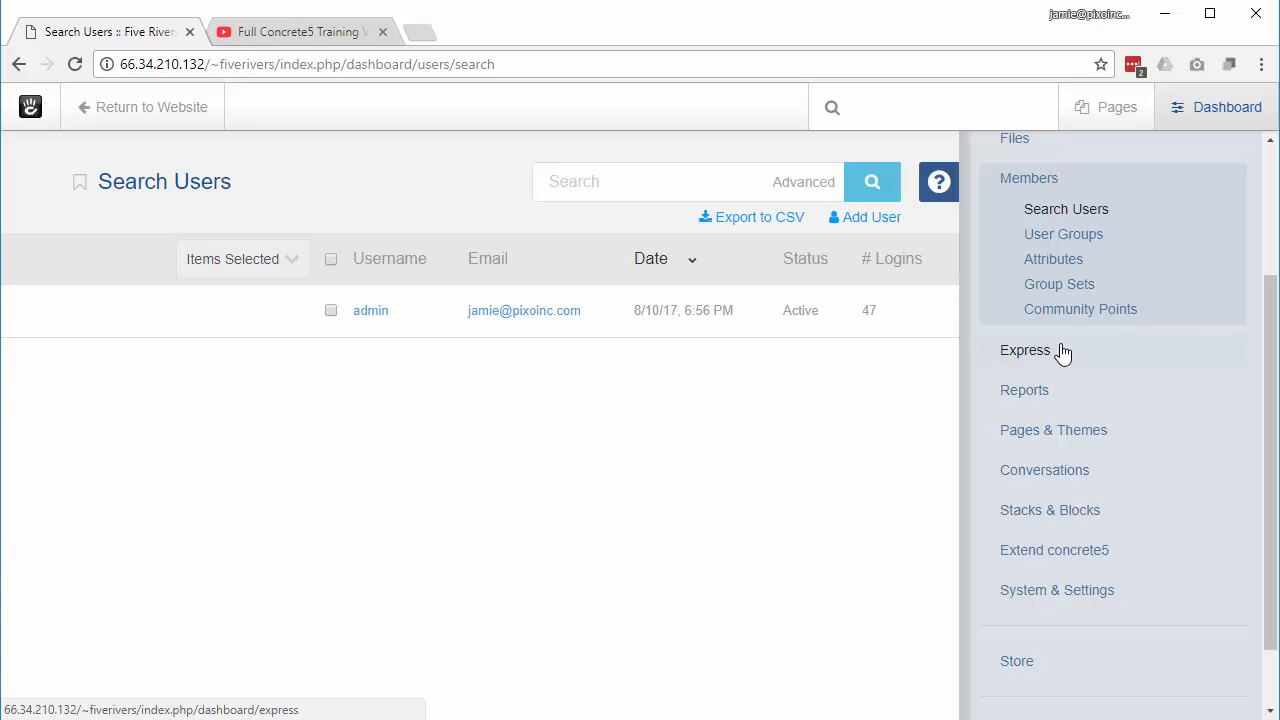
Step: Look at Reports' Form Results, then view the Themes page with Five Rivers Theme and Elemental
click(1025, 400)
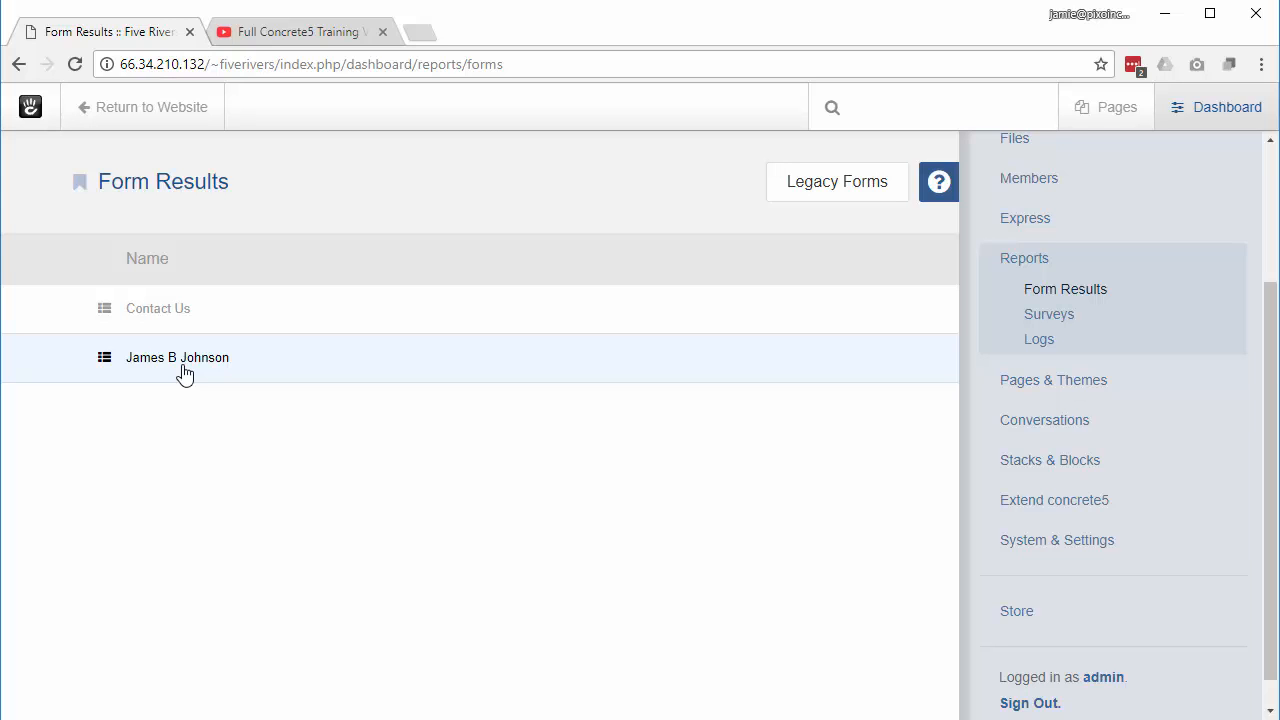
click(1094, 396)
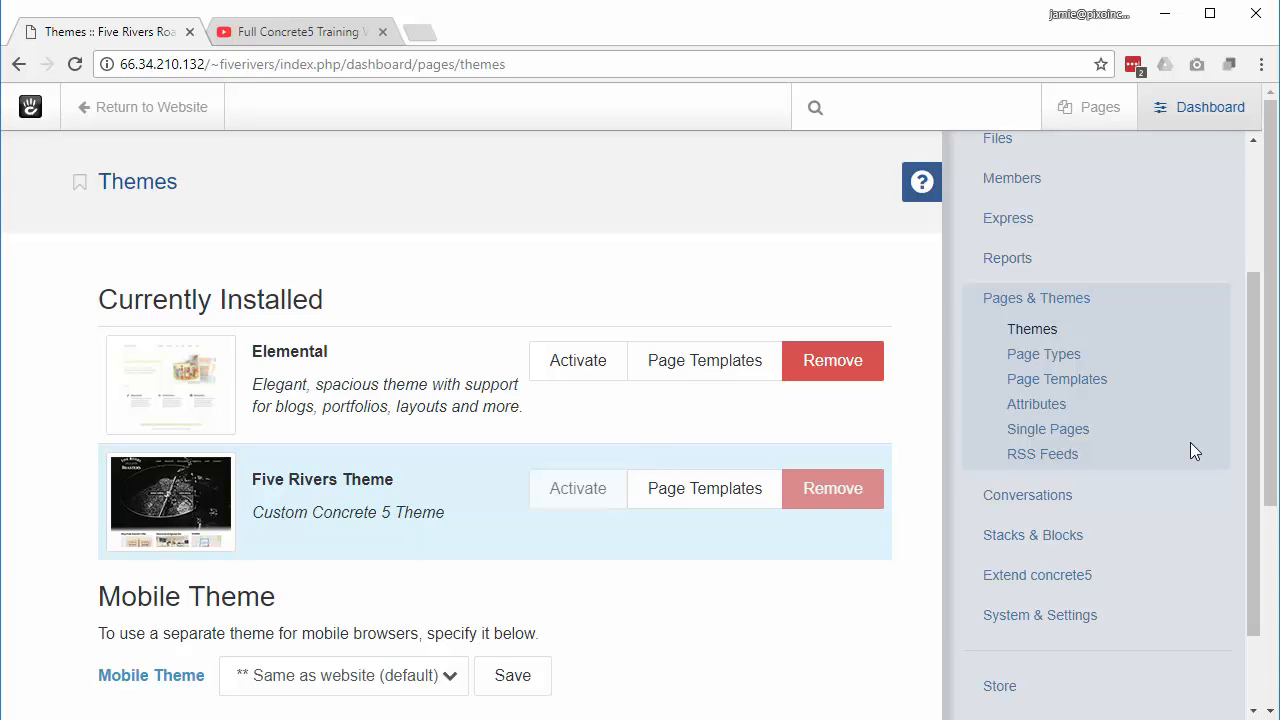
scroll(1190, 442, down, 1)
Step: Show the Stacks & Global Areas page, which holds only the Global Areas folder
click(1006, 435)
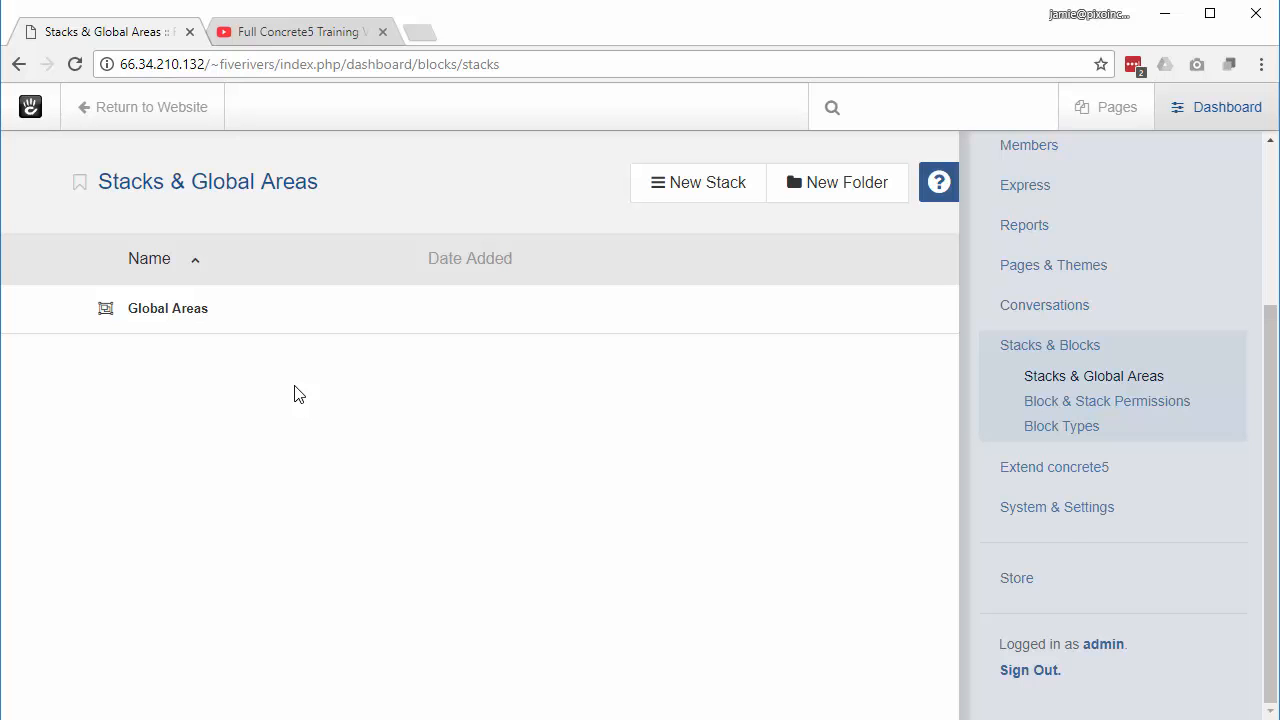
Step: Review the installed Community Store, Stripe and shipping add-ons, then return to the live site
click(1058, 476)
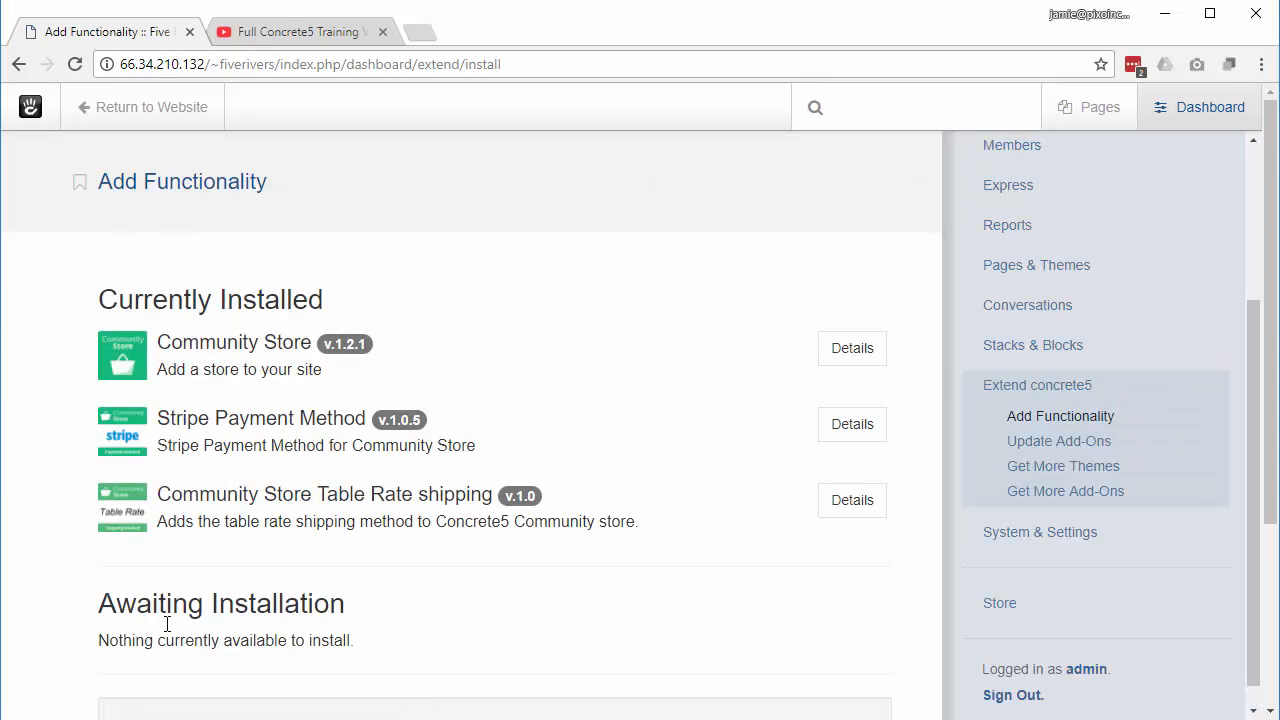
scroll(630, 250, down, 3)
scroll(631, 249, up, 3)
scroll(1165, 491, down, 1)
scroll(1165, 491, down, 1)
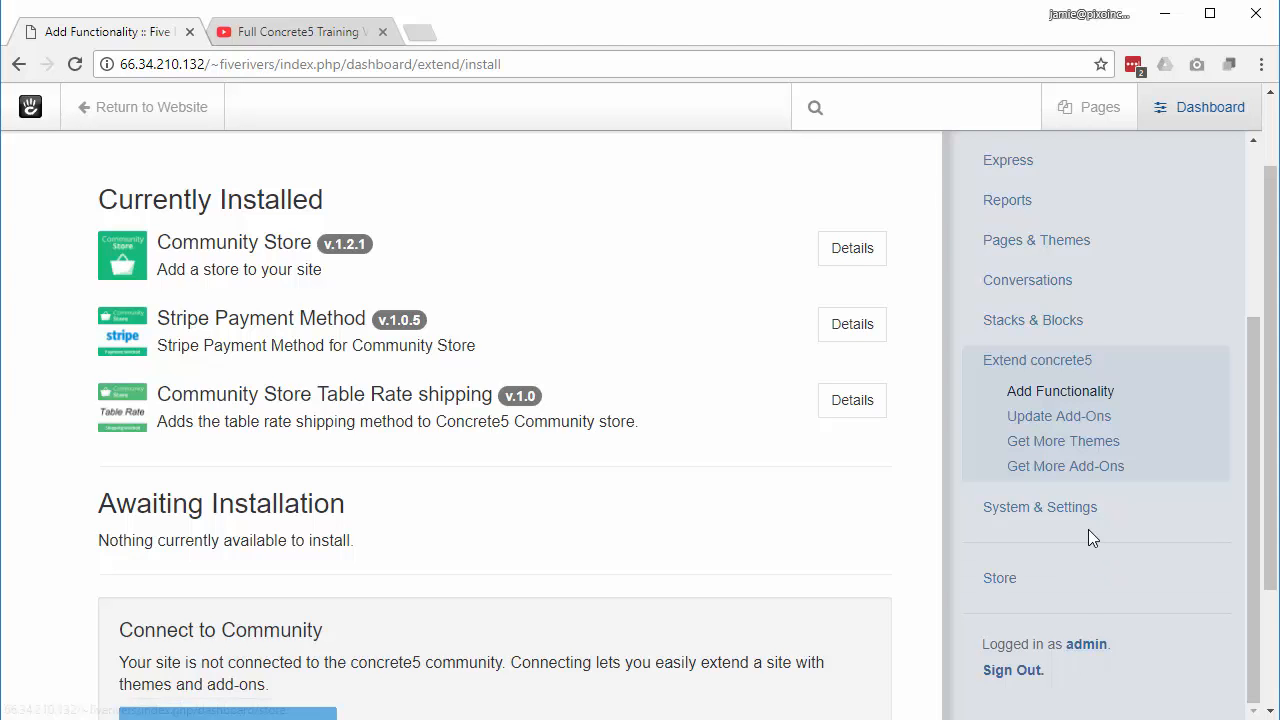
scroll(1088, 529, up, 3)
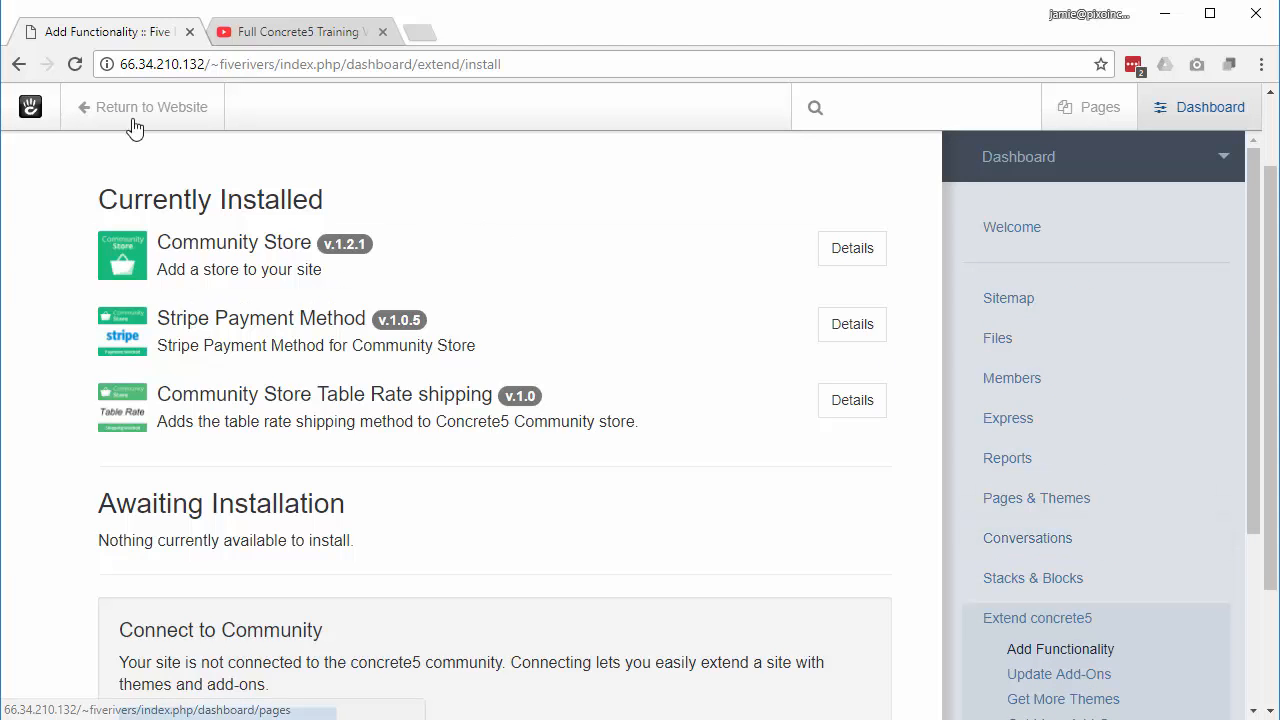
click(98, 108)
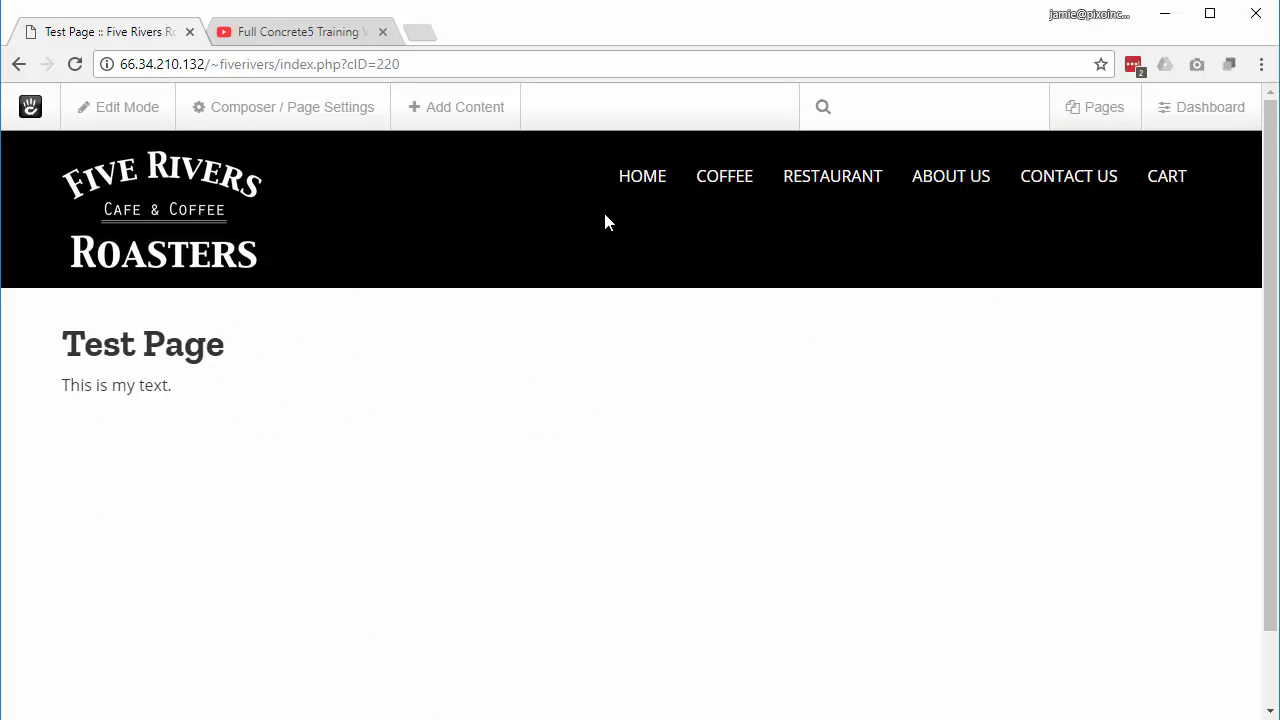
Step: Go to the Home page and scroll through its coffee, restaurant and location sections
click(638, 188)
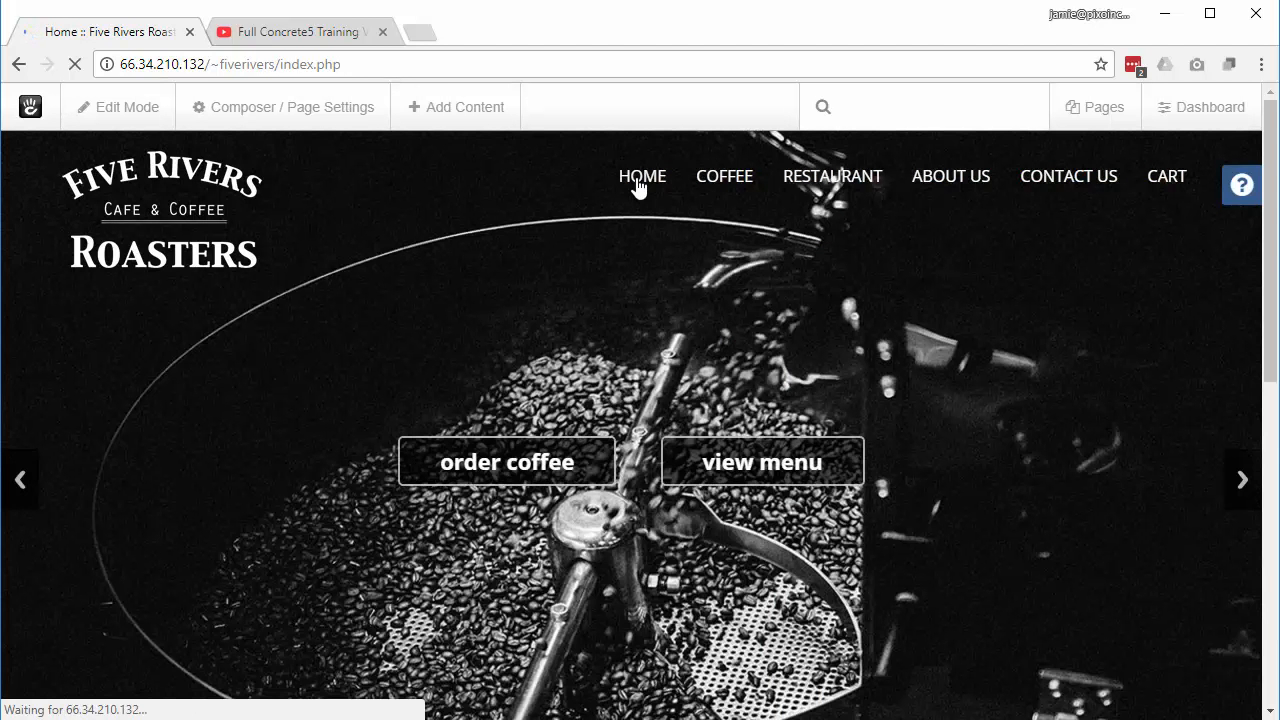
scroll(886, 448, down, 5)
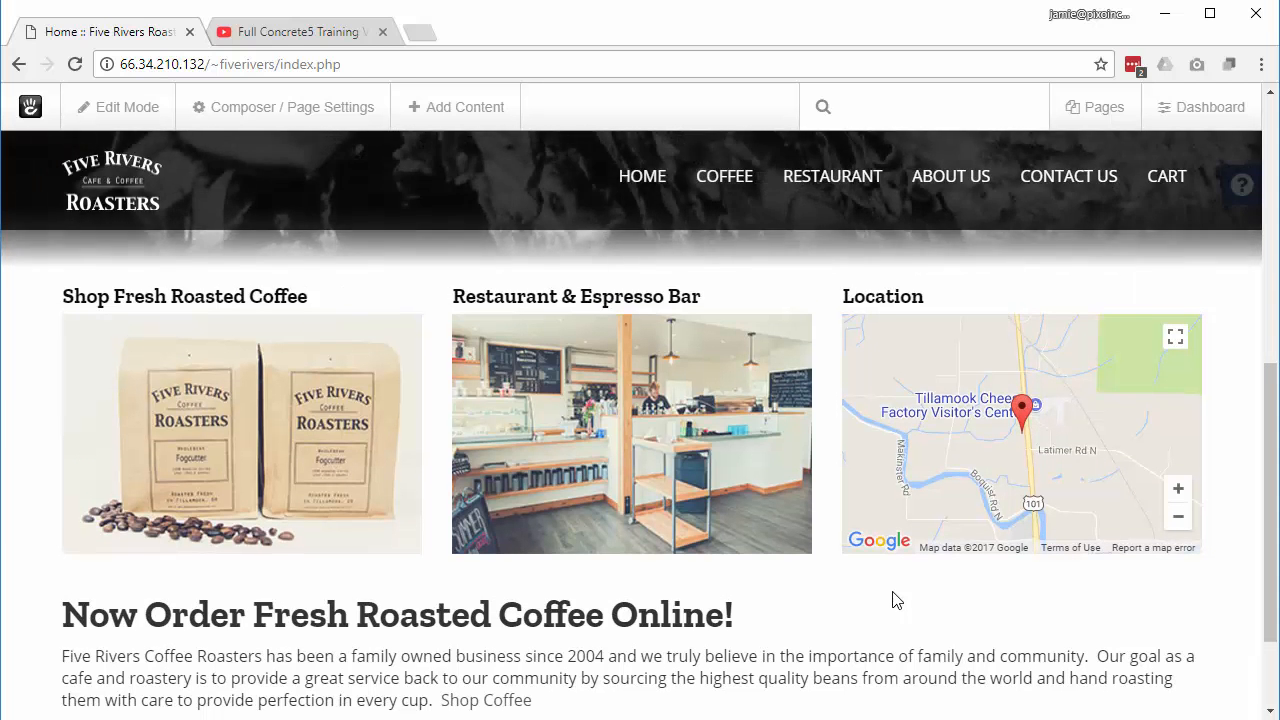
scroll(893, 600, down, 2)
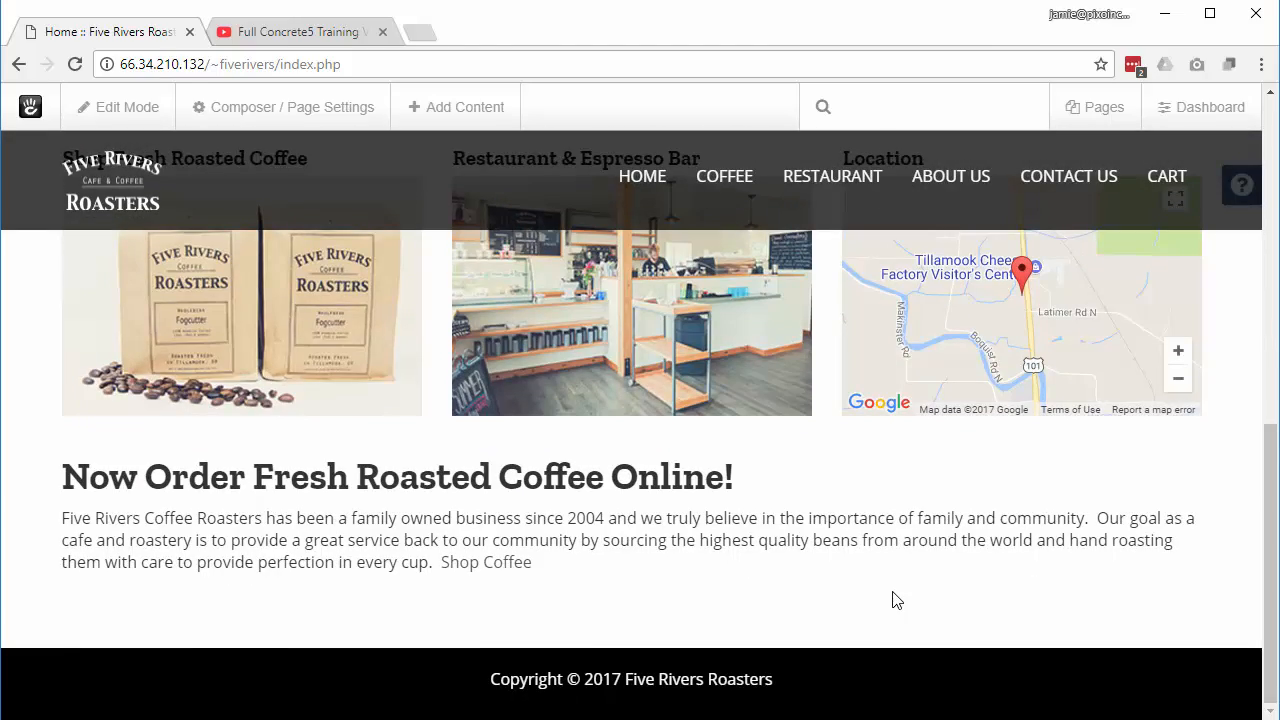
scroll(893, 600, up, 6)
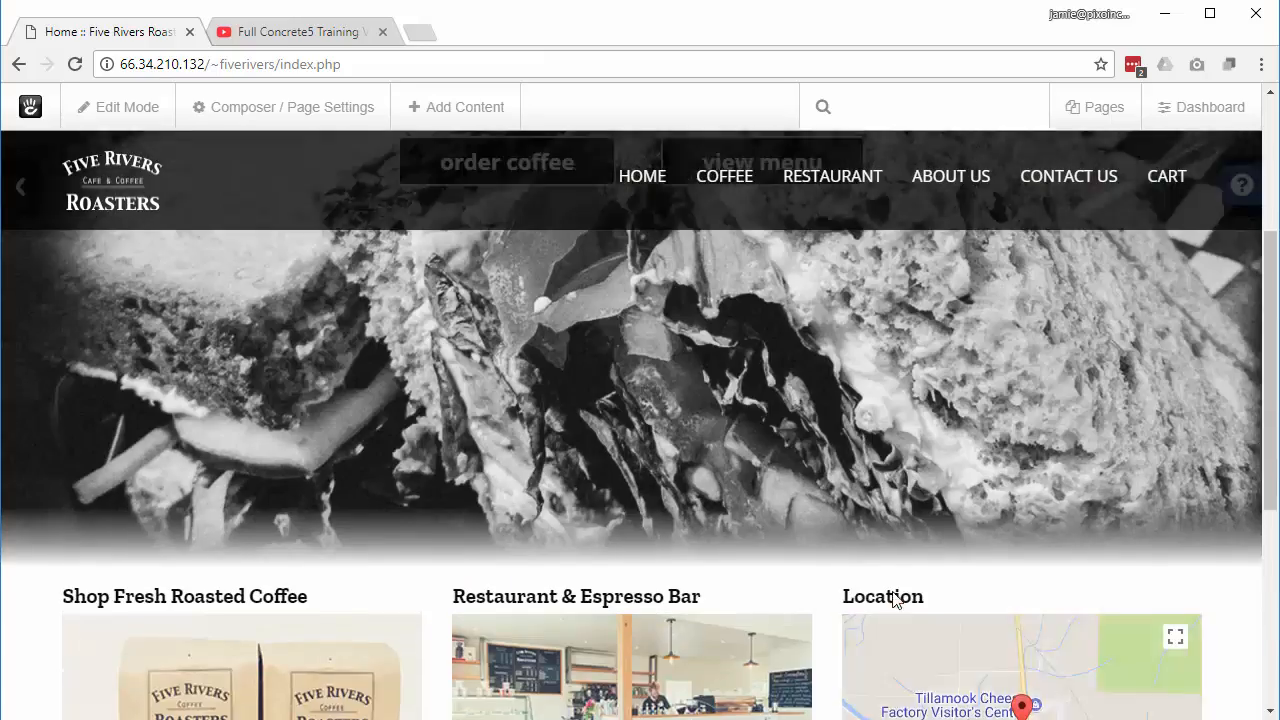